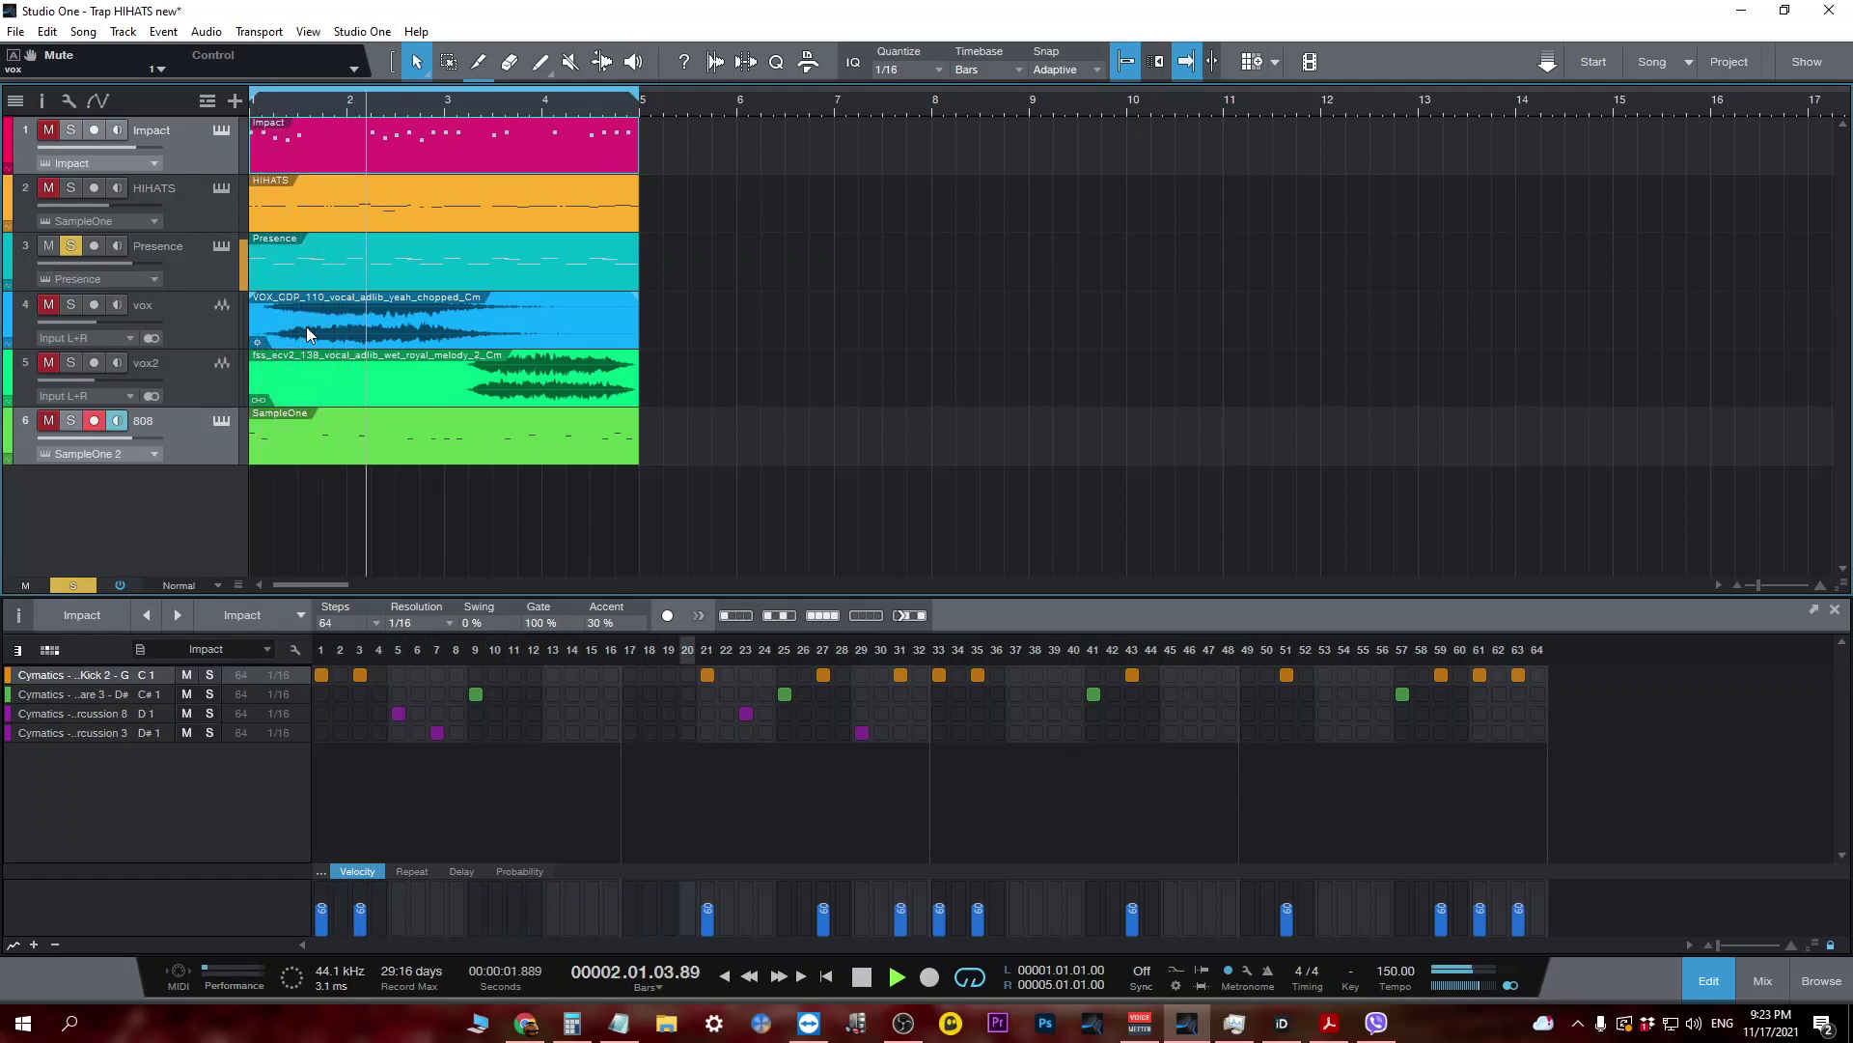
# Unmute the vox, HIHATS, Impact and 808 tracks while the loop is playing.
pyautogui.click(50, 306)
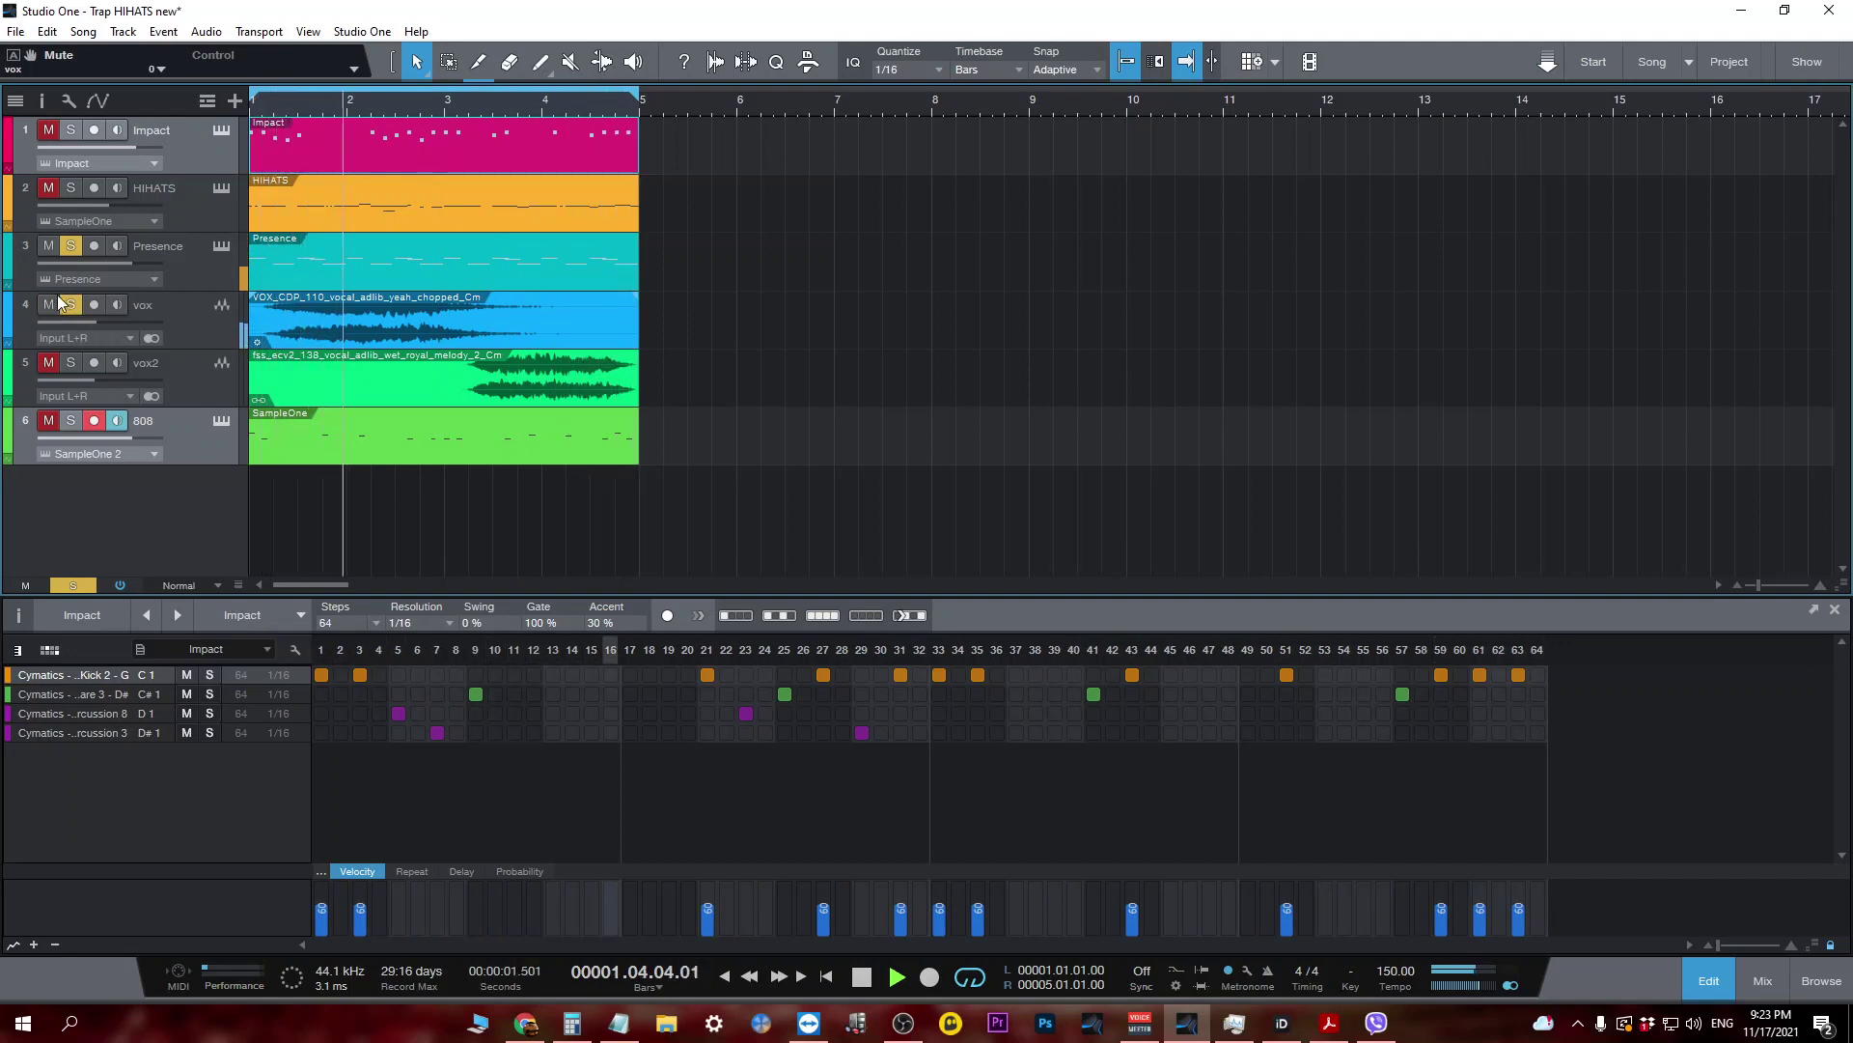
pyautogui.click(49, 186)
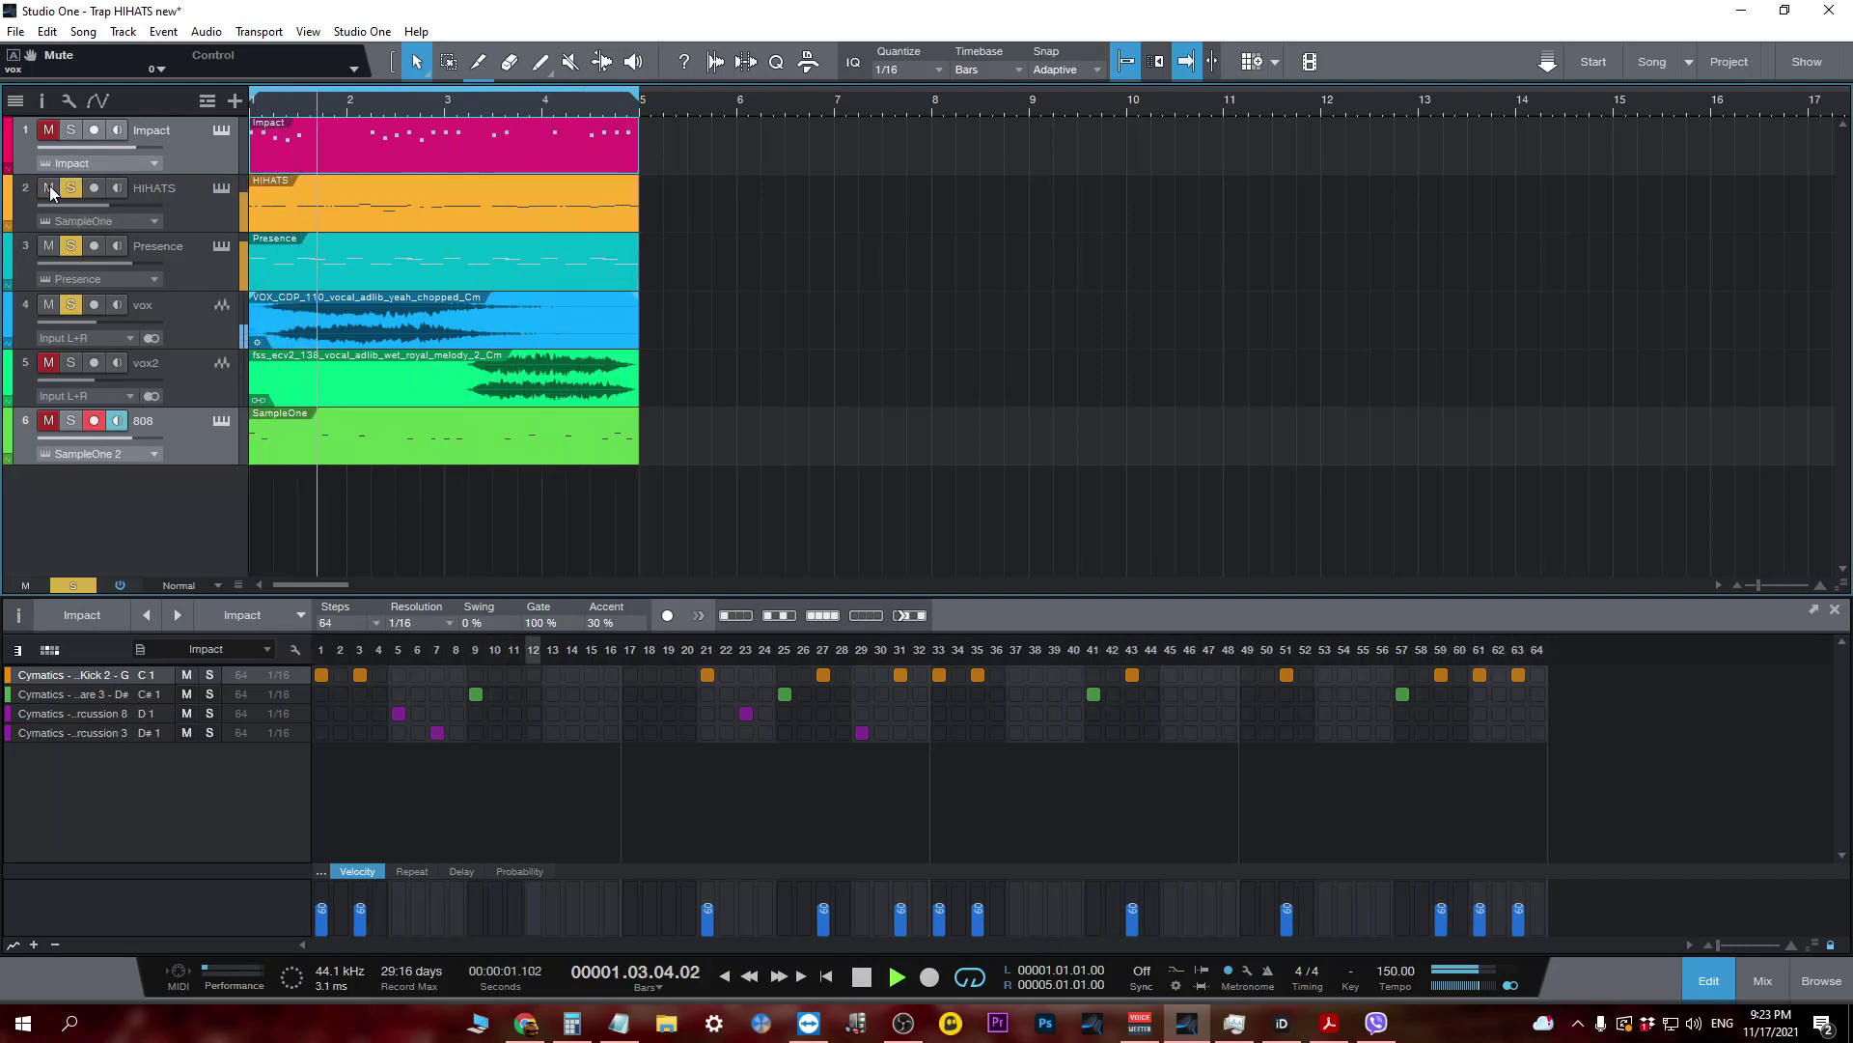
pyautogui.click(193, 430)
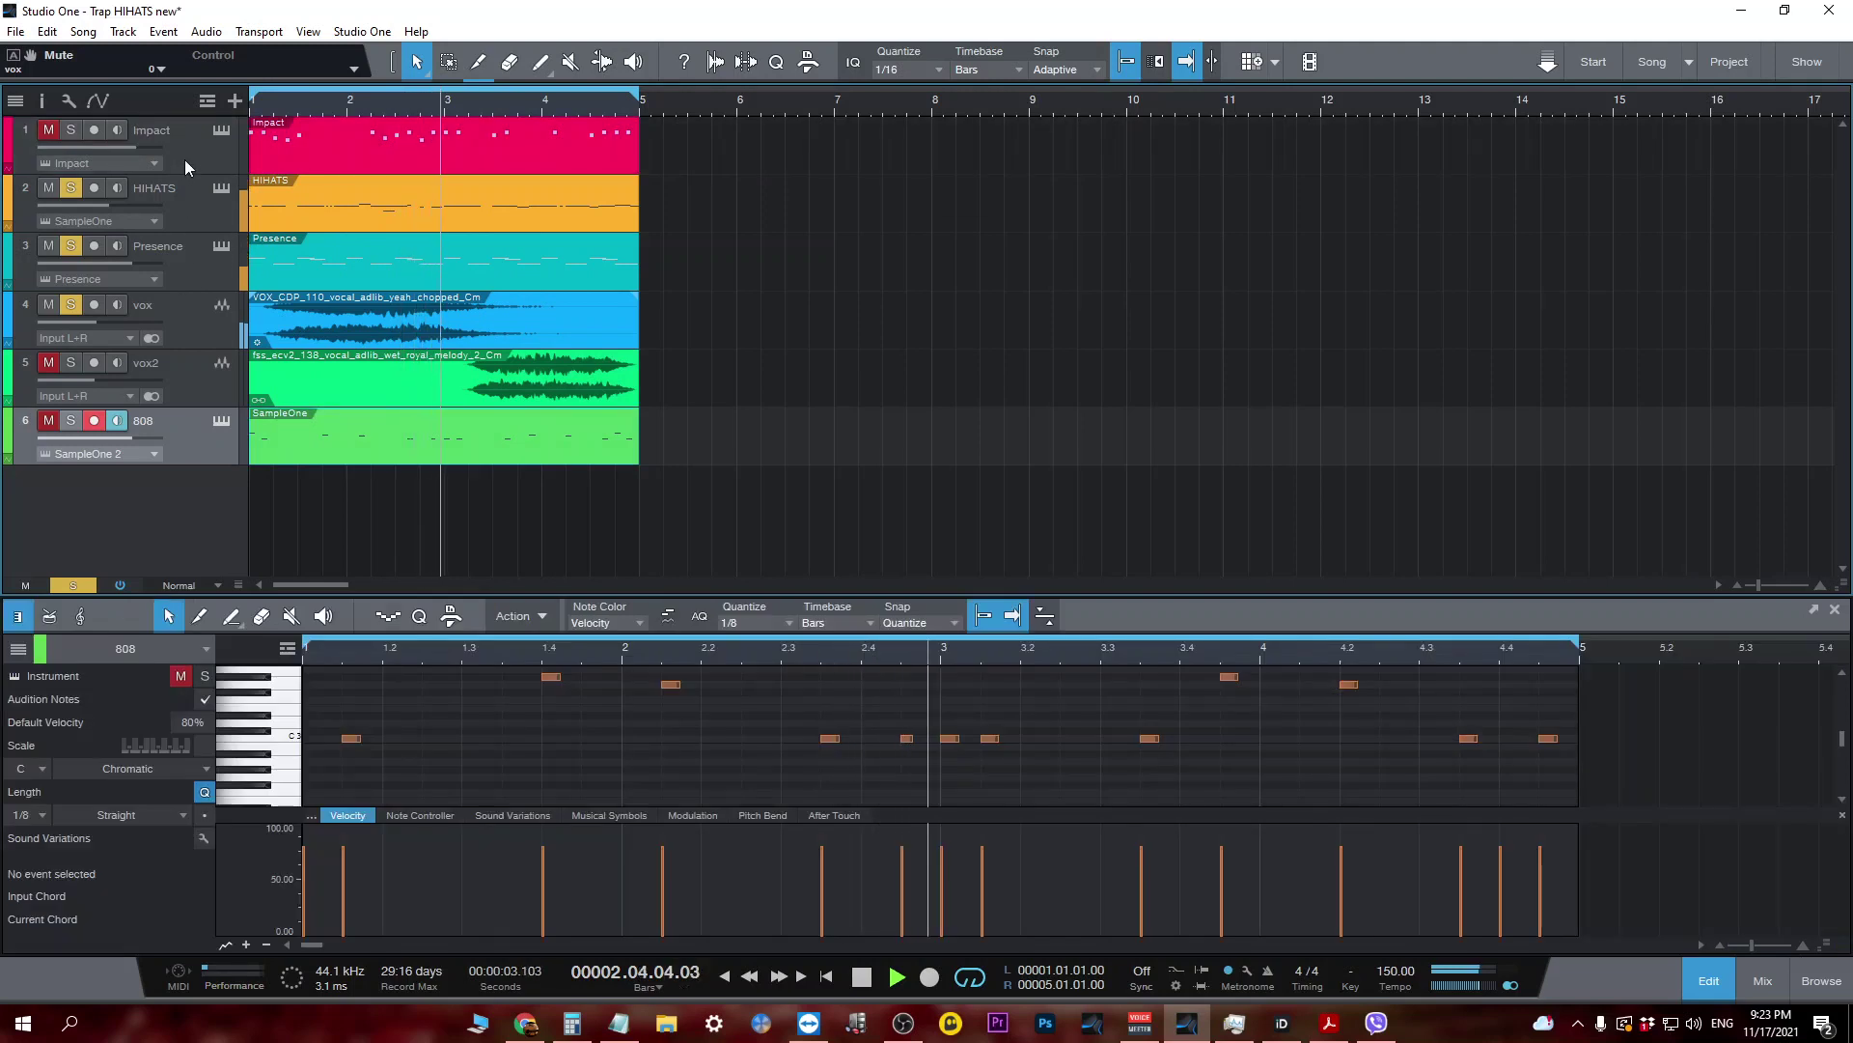
pyautogui.click(184, 160)
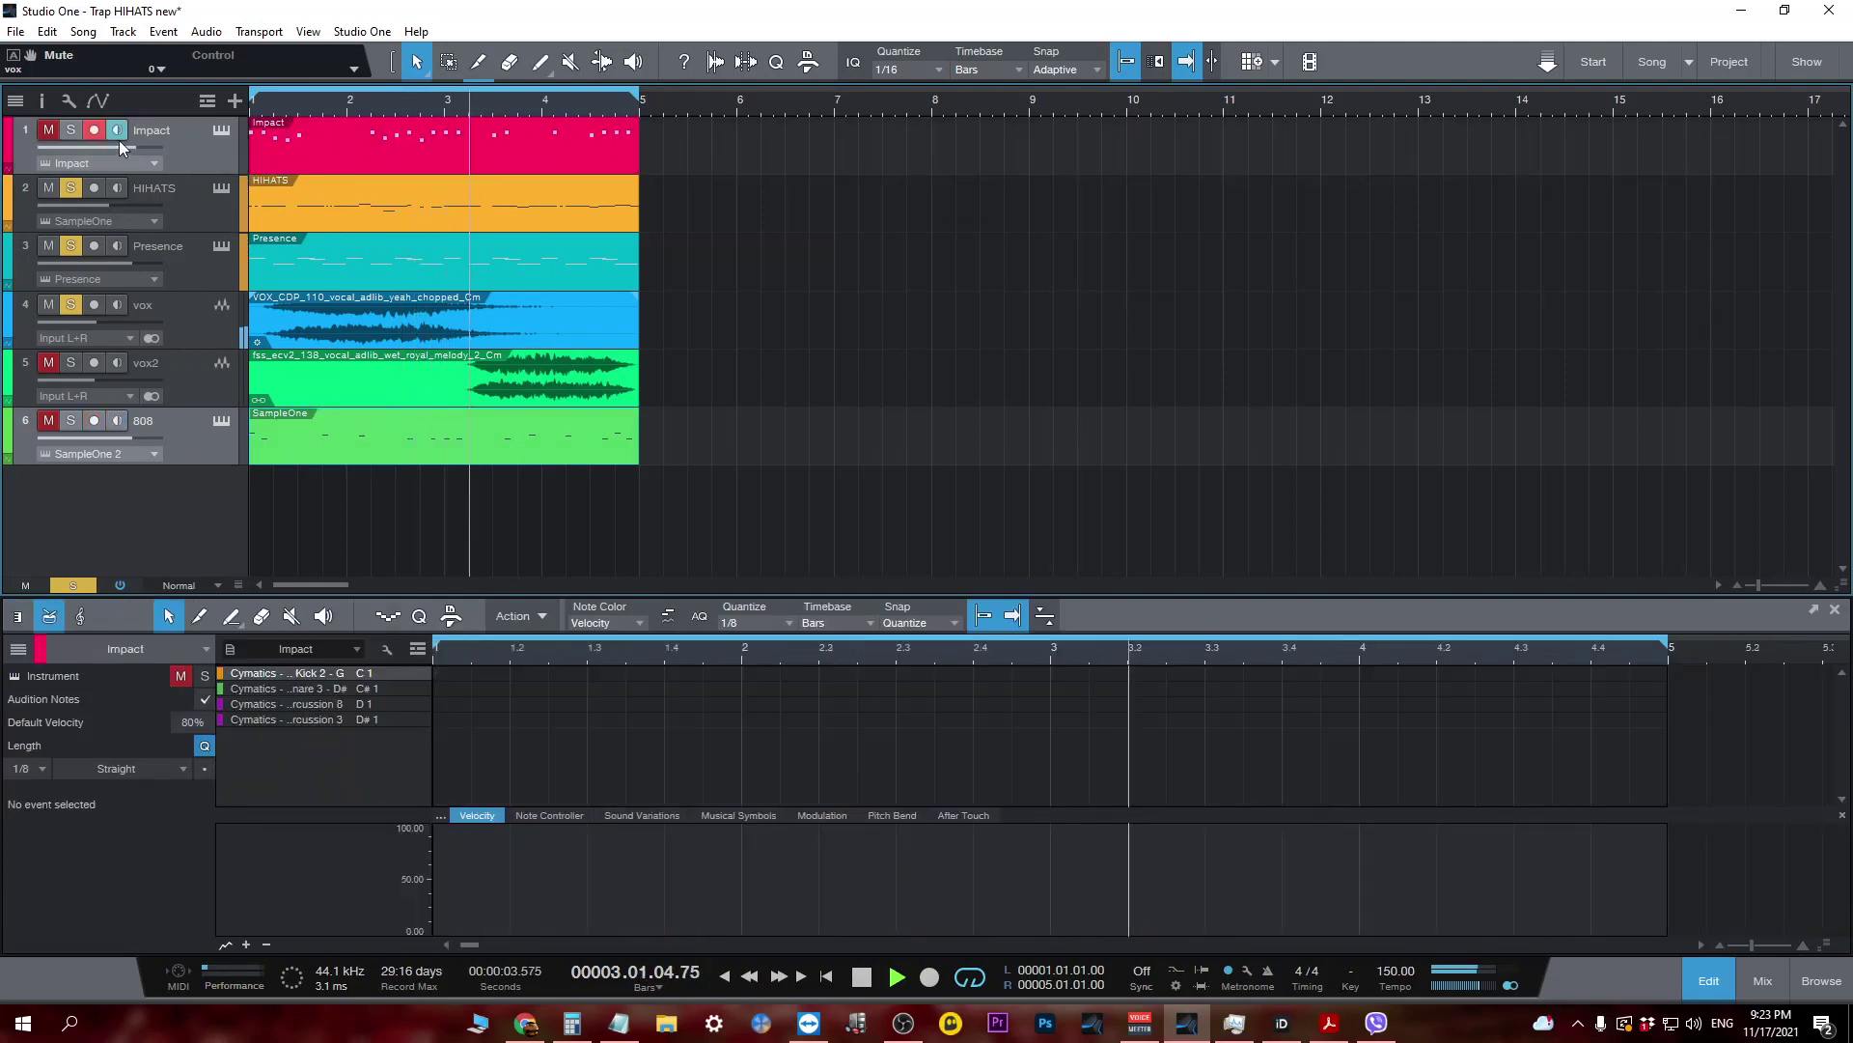
pyautogui.click(46, 131)
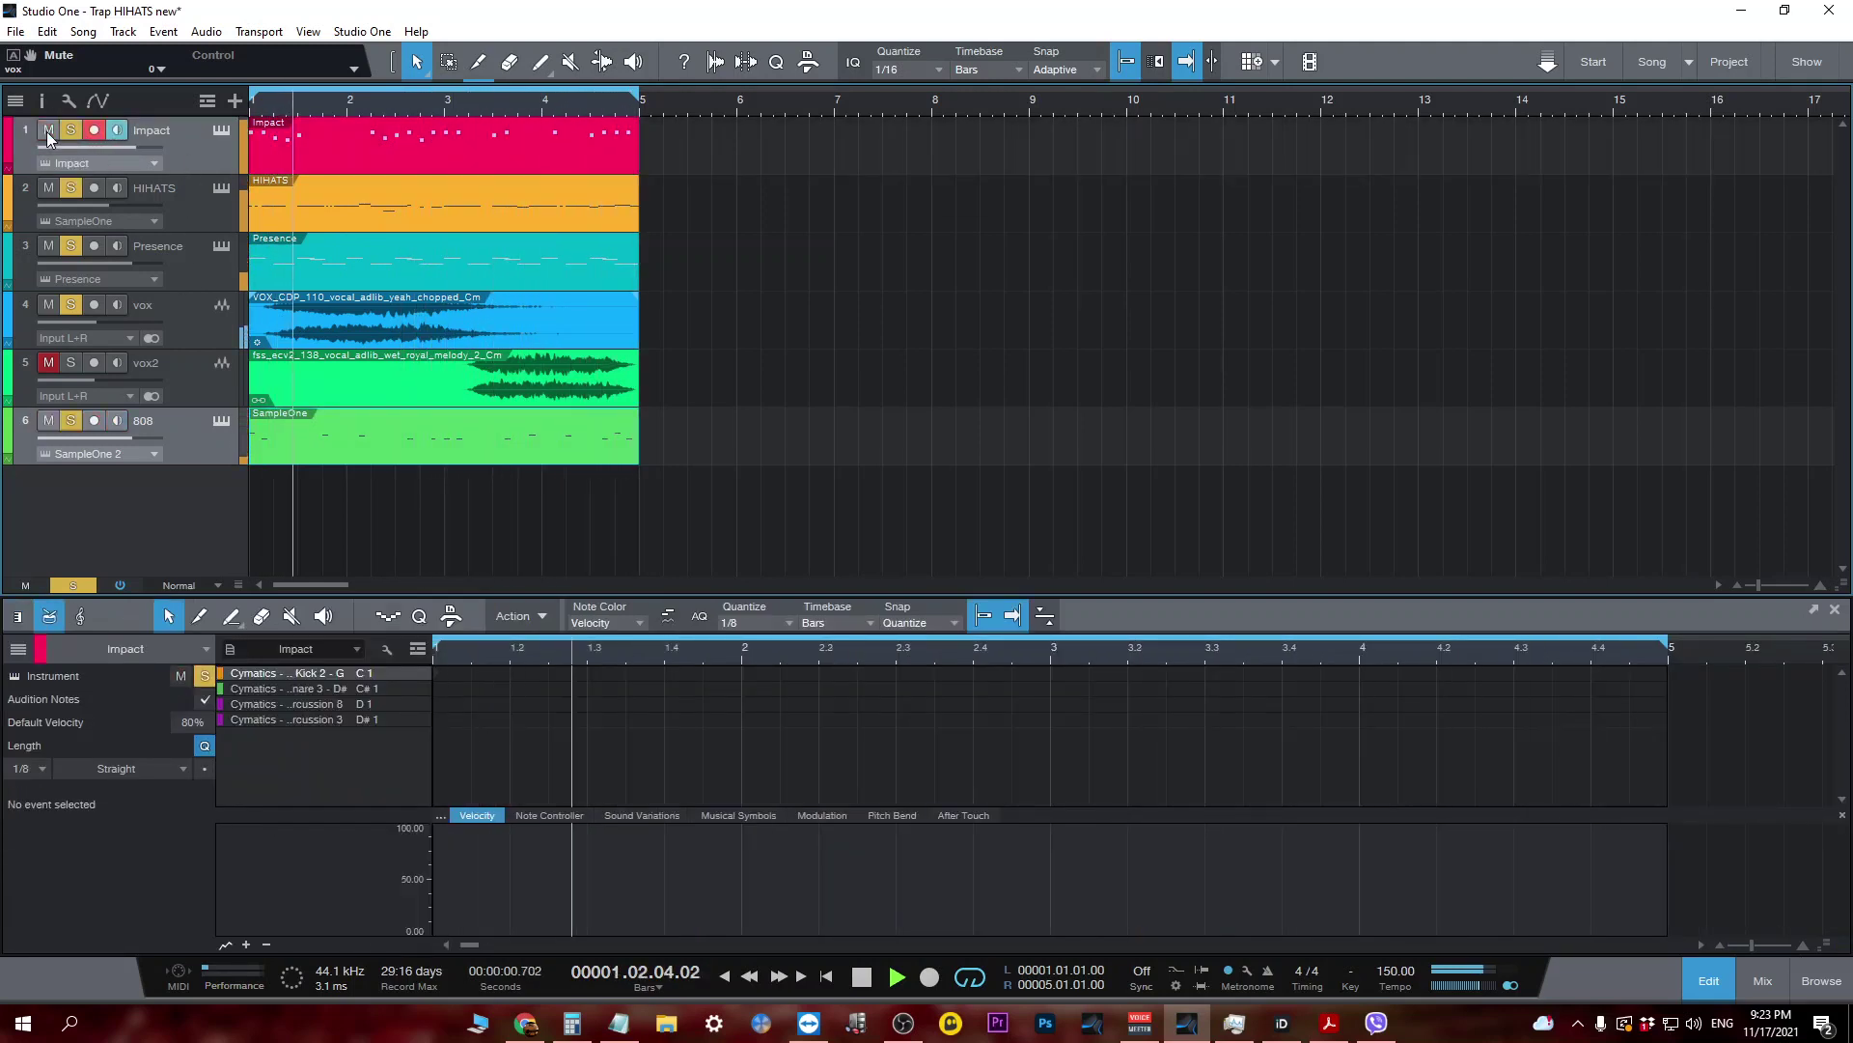
# Transpose the Presence event up one octave.
pyautogui.rightClick(501, 278)
pyautogui.click(583, 492)
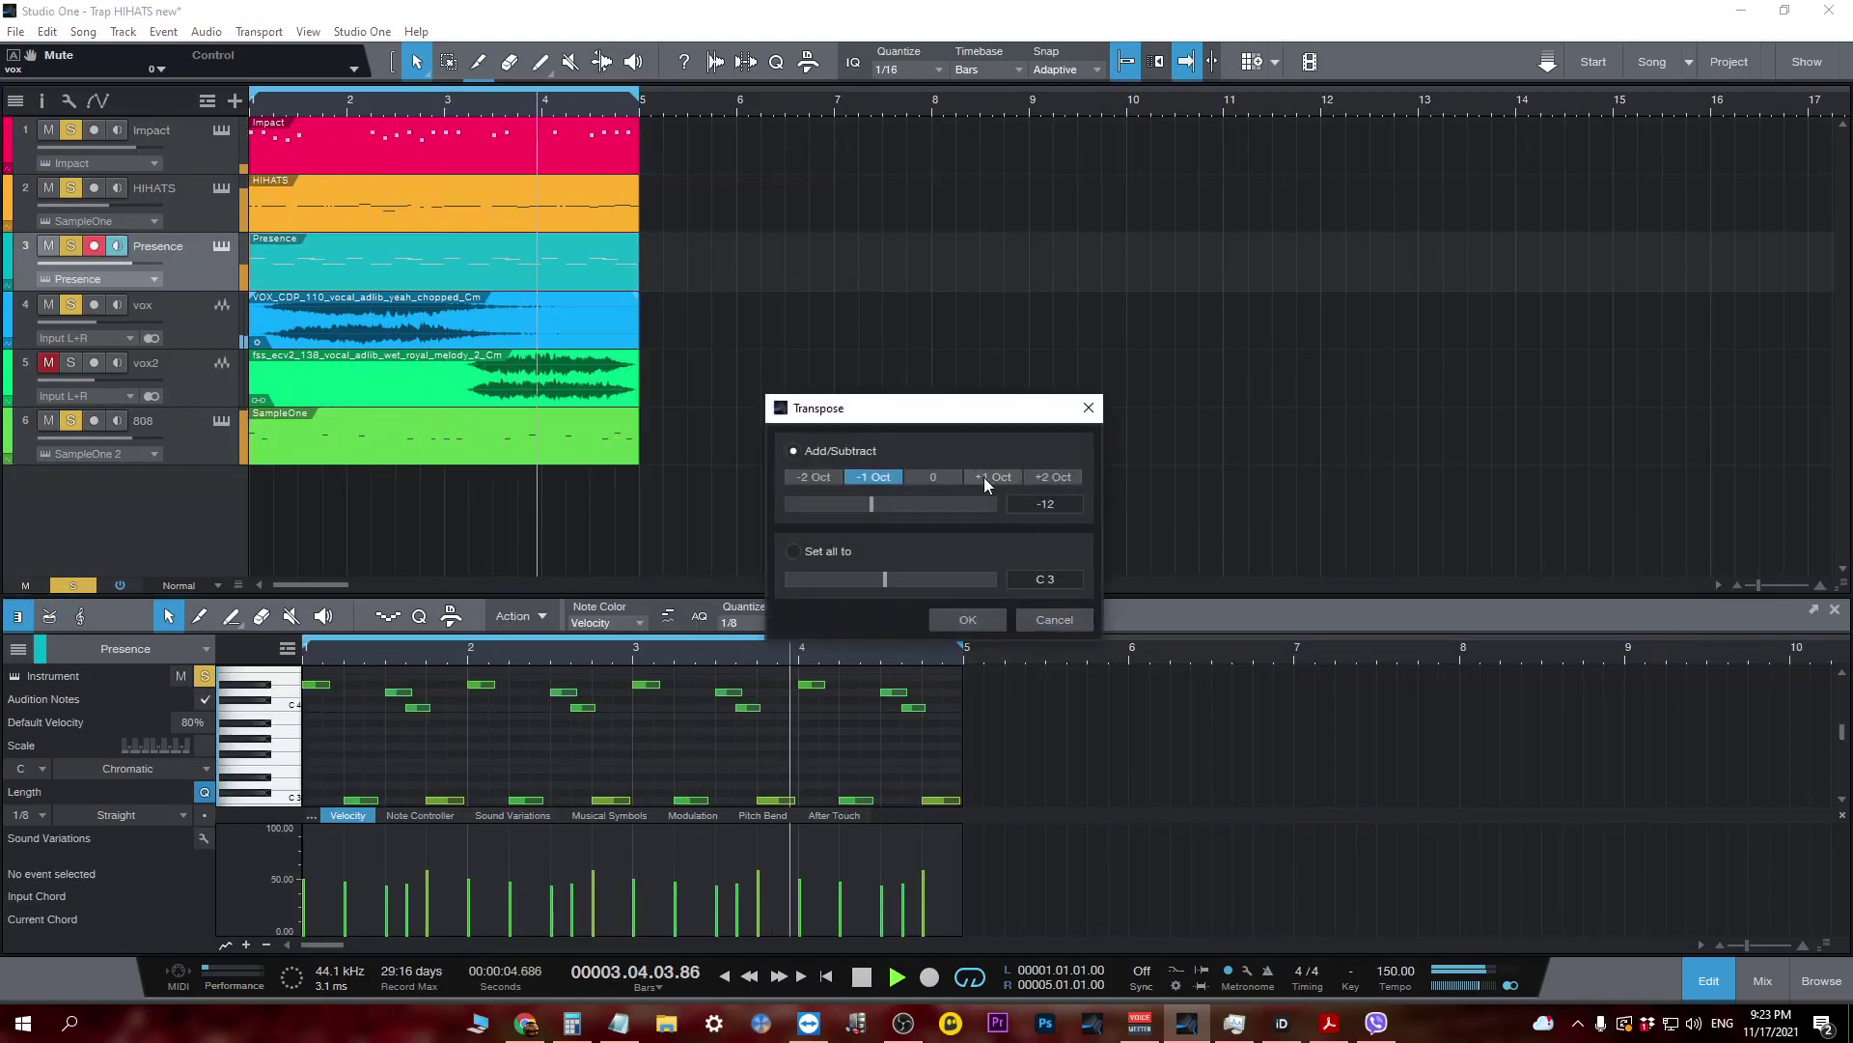
pyautogui.click(982, 620)
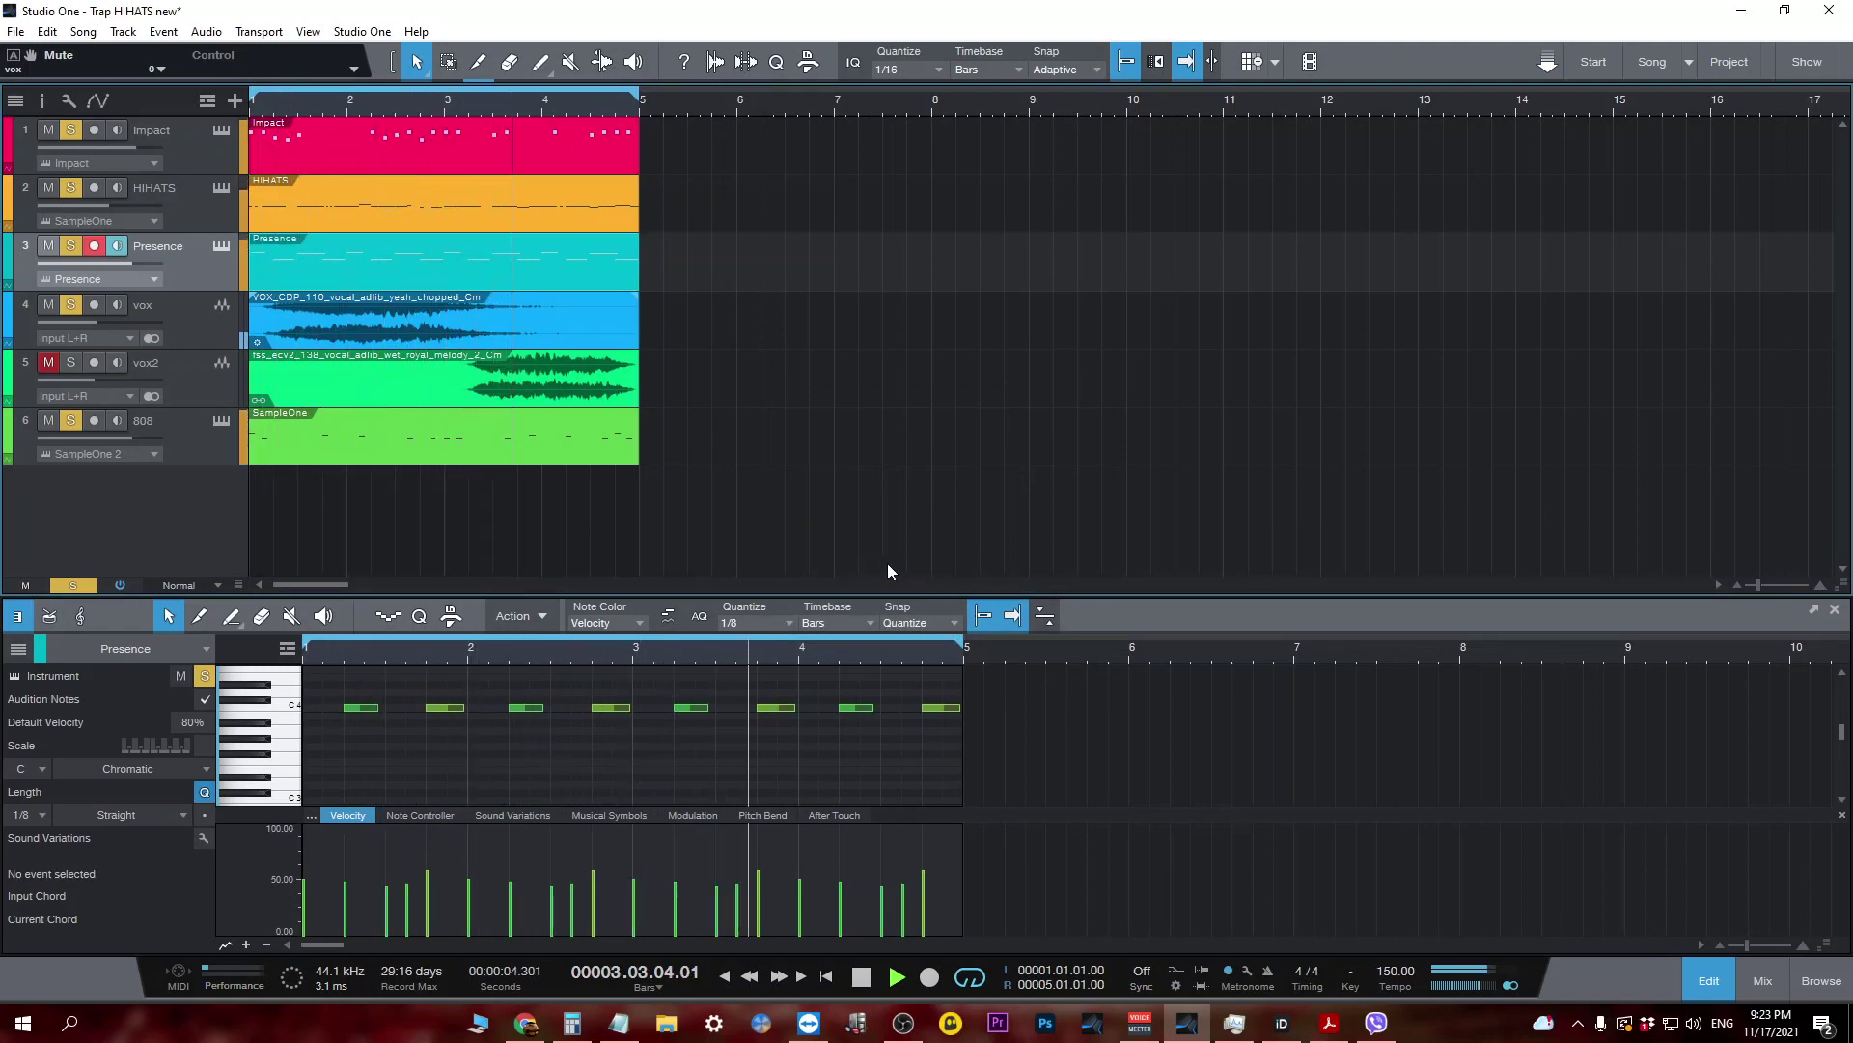
pyautogui.click(49, 304)
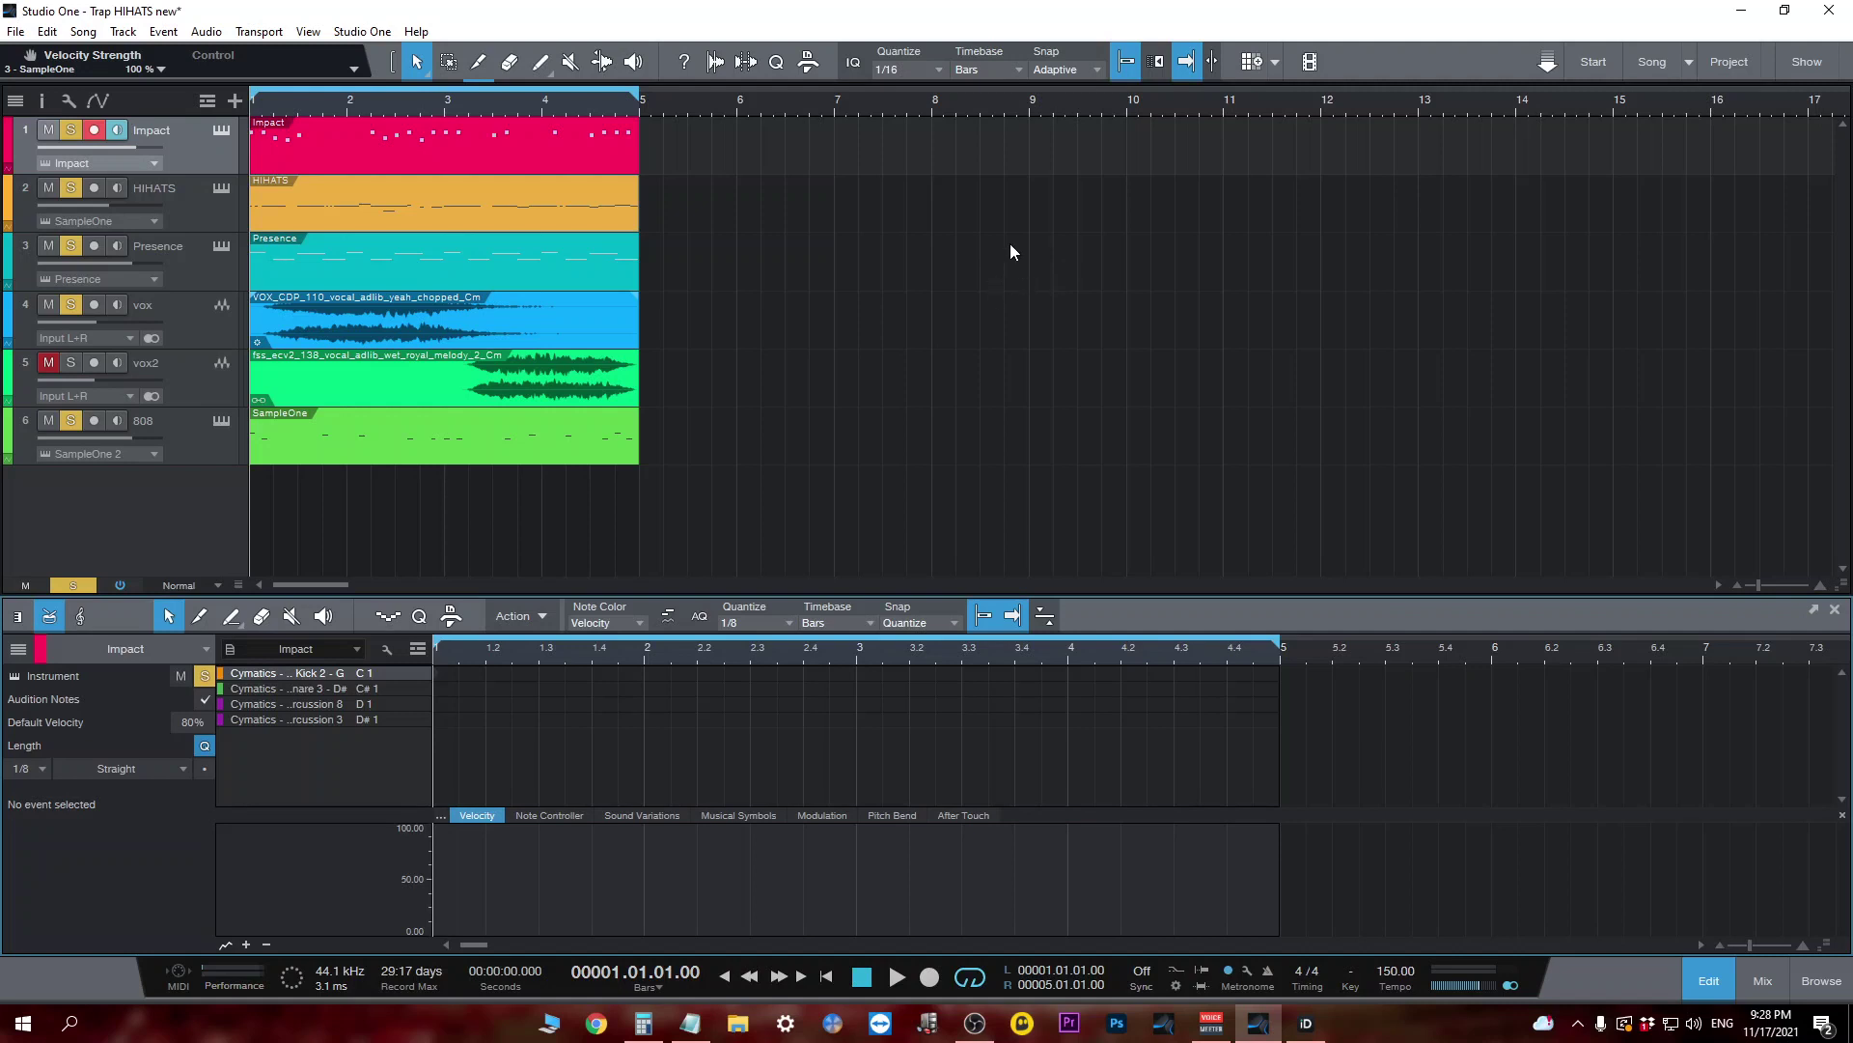
# Delete the existing HIHATS event and bring up the Impact drum pattern in the editor.
pyautogui.click(412, 204)
pyautogui.press('Delete')
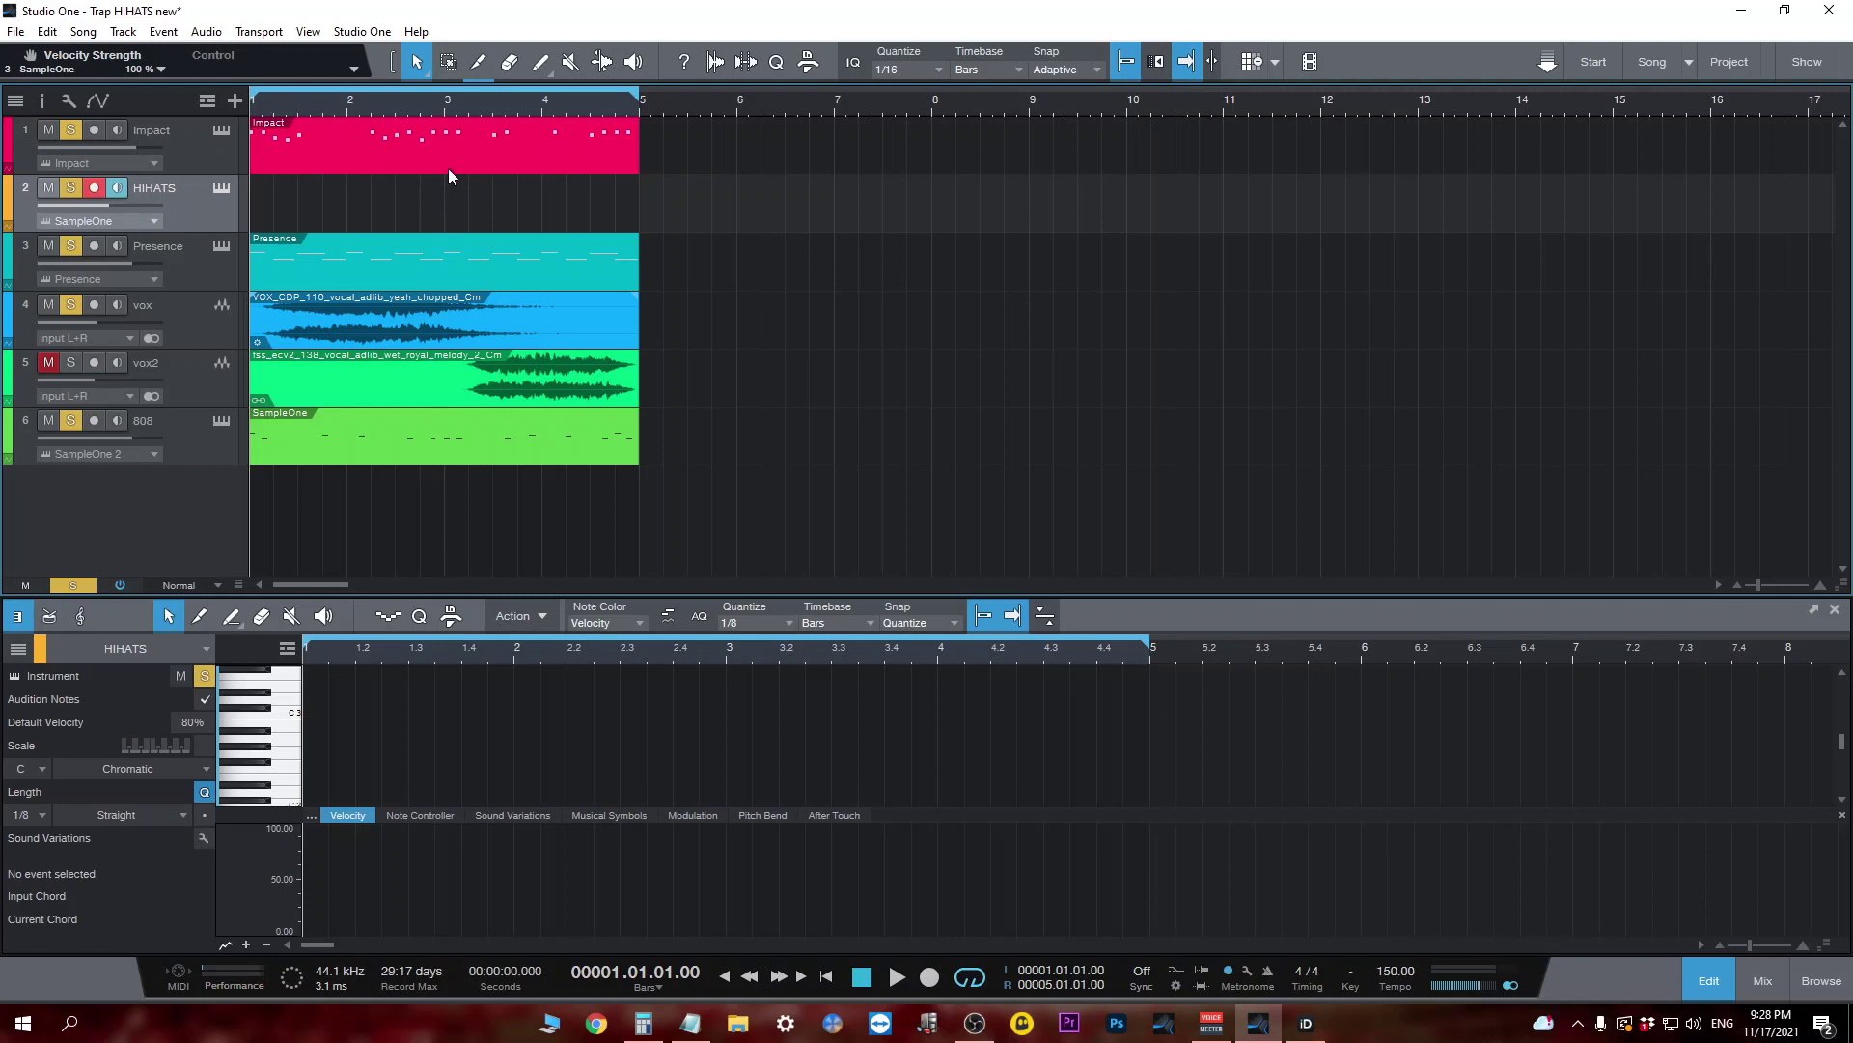
pyautogui.click(448, 156)
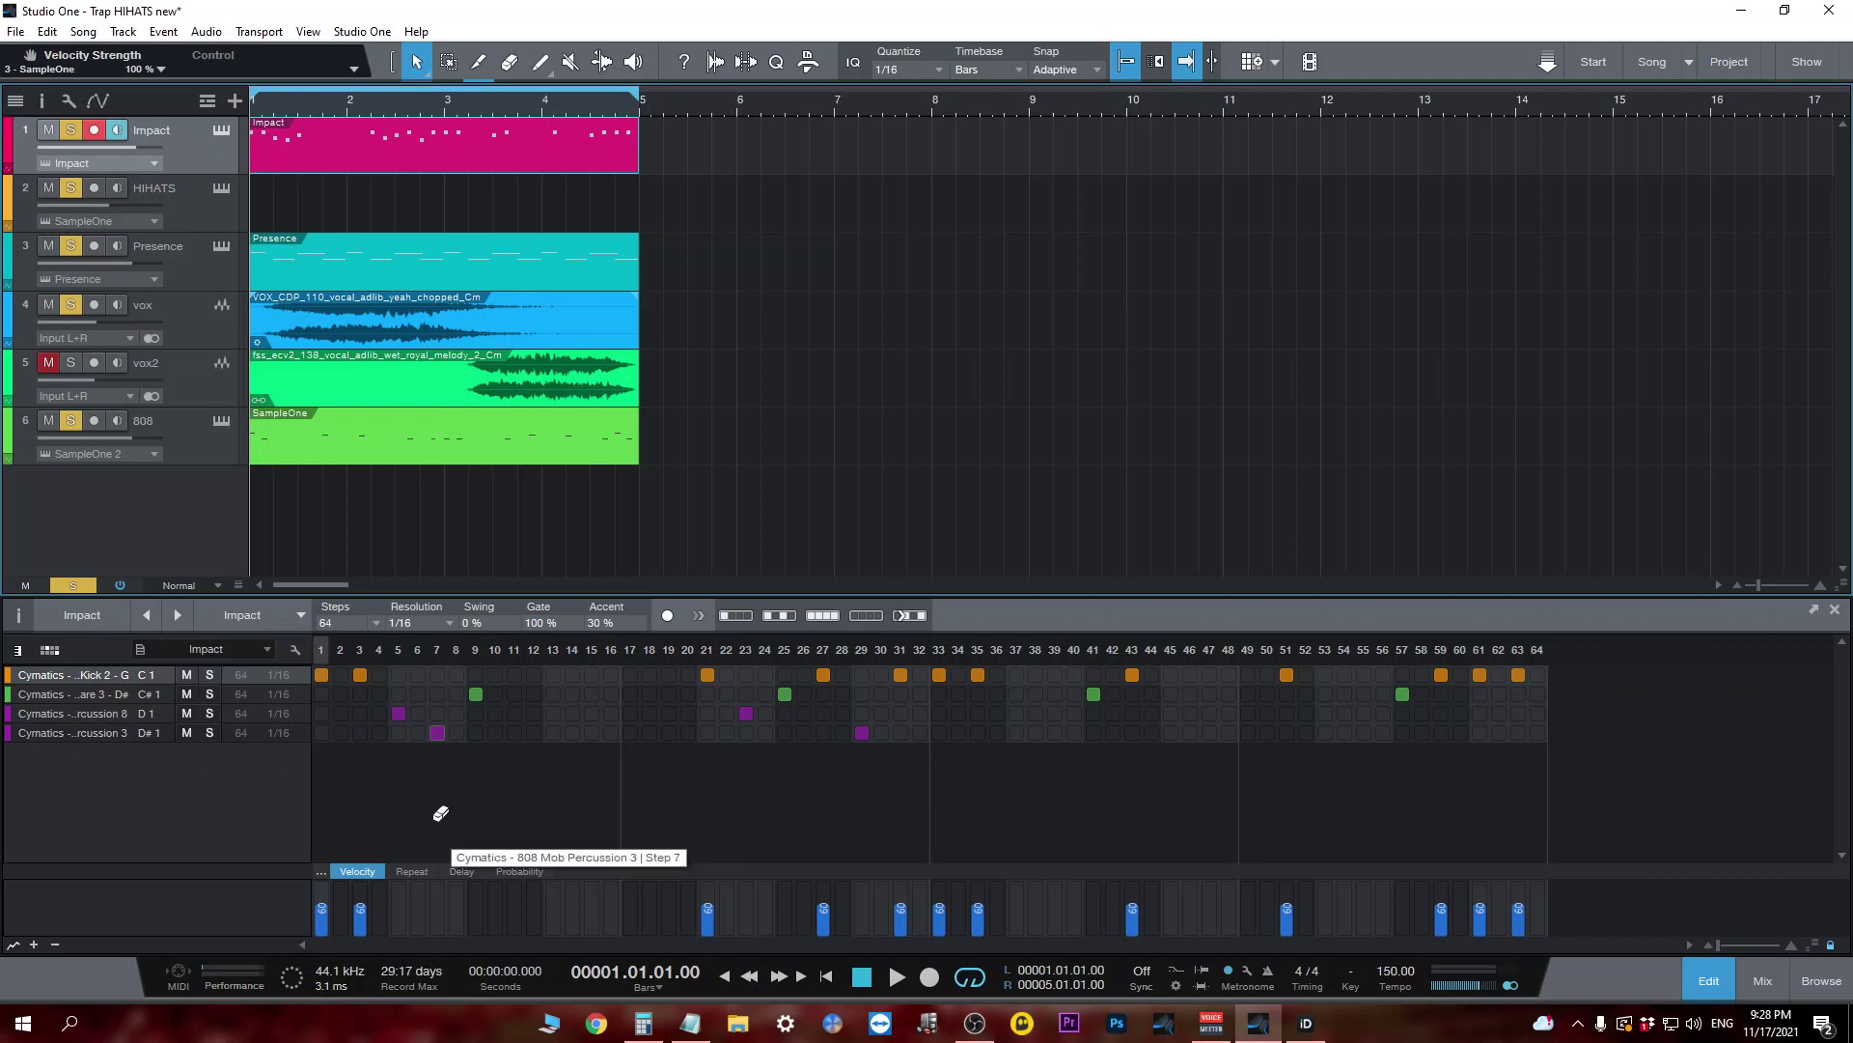
# Try lower amp velocity amounts in the HIHATS SampleOne instrument, return the amount to 100 %, and close the instrument.
pyautogui.click(225, 189)
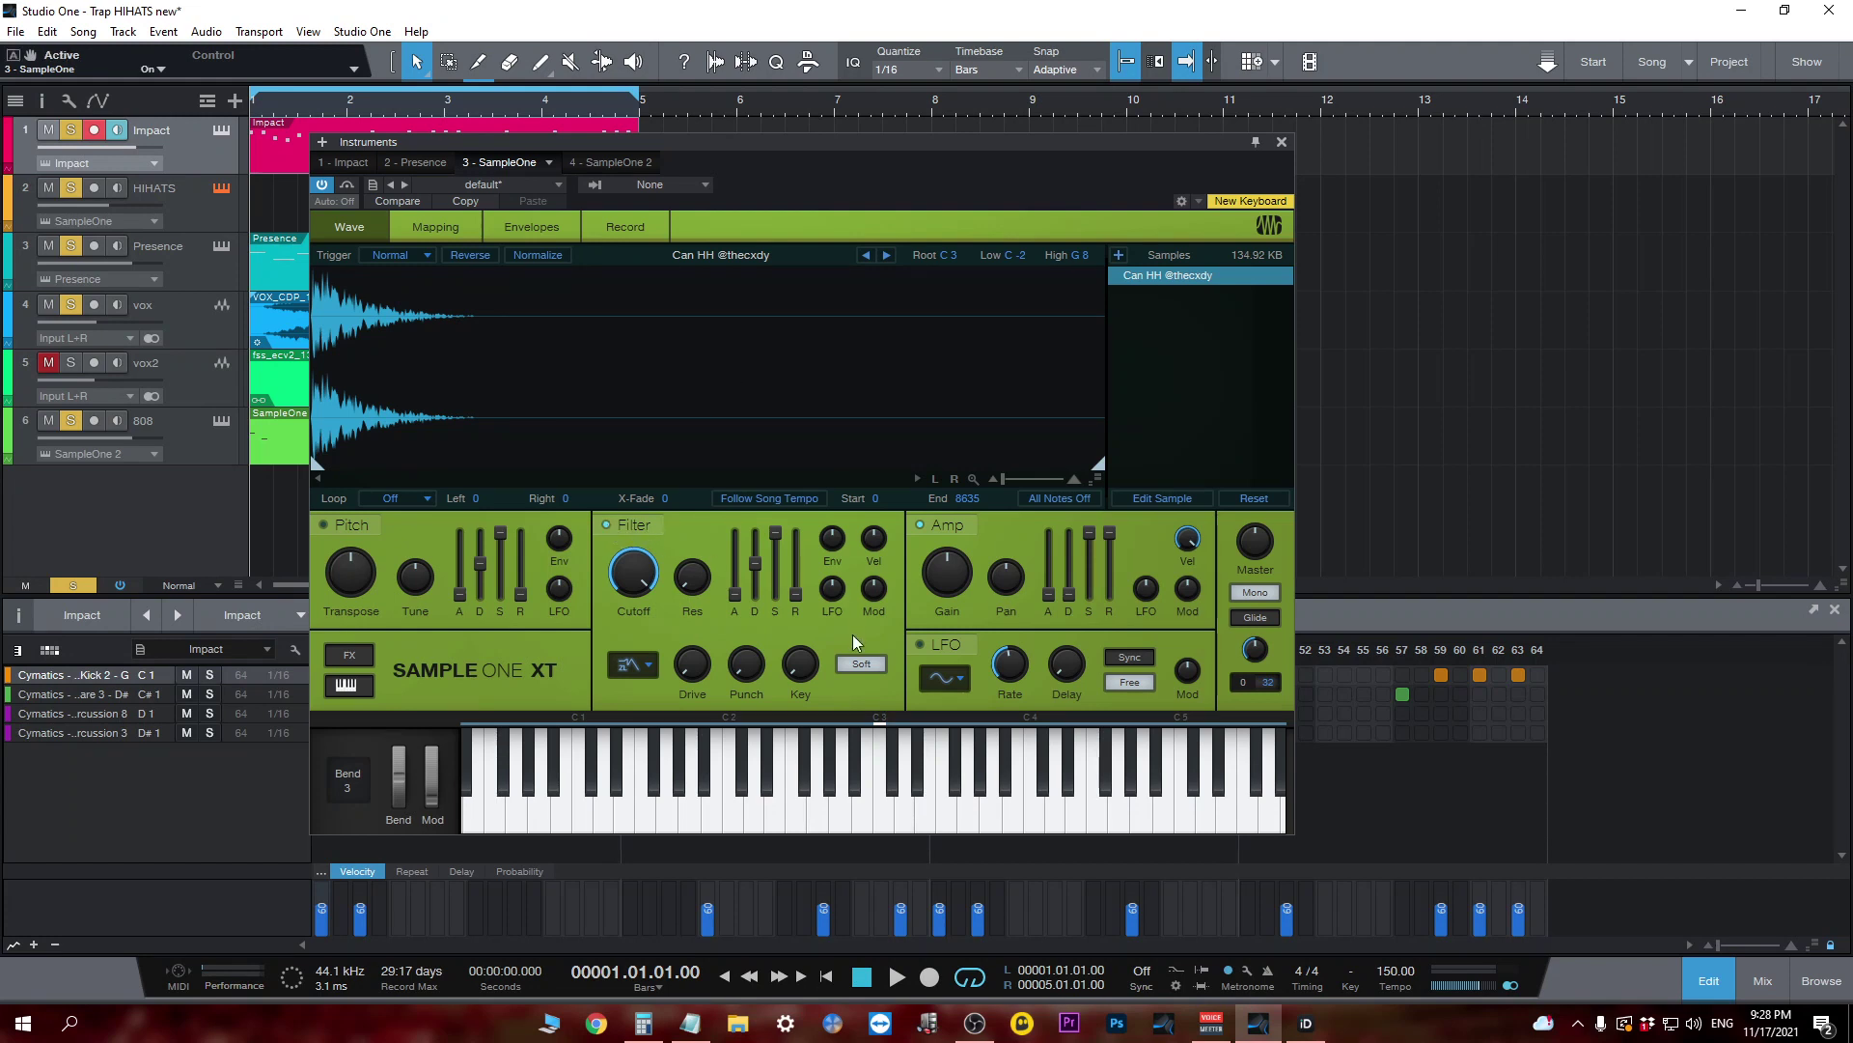
pyautogui.moveTo(1187, 539); pyautogui.dragTo(1176, 632)
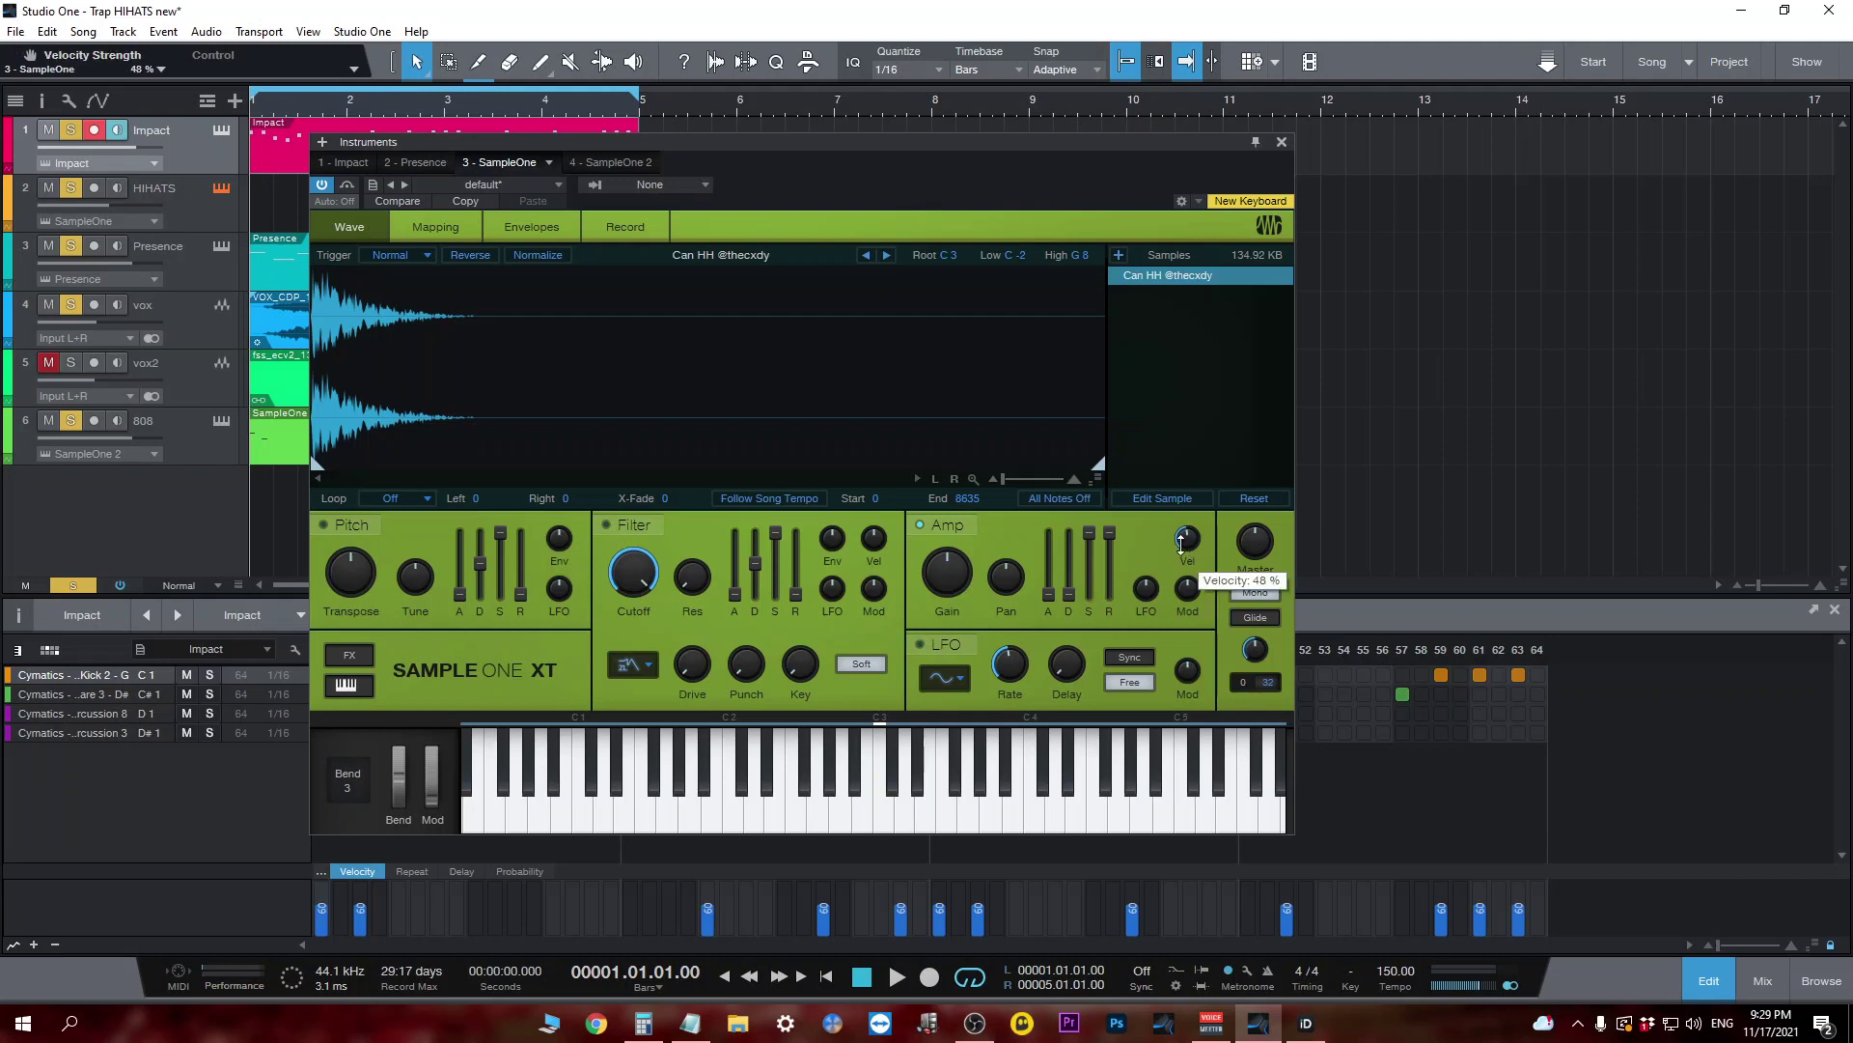
pyautogui.scroll(5, 1186, 548)
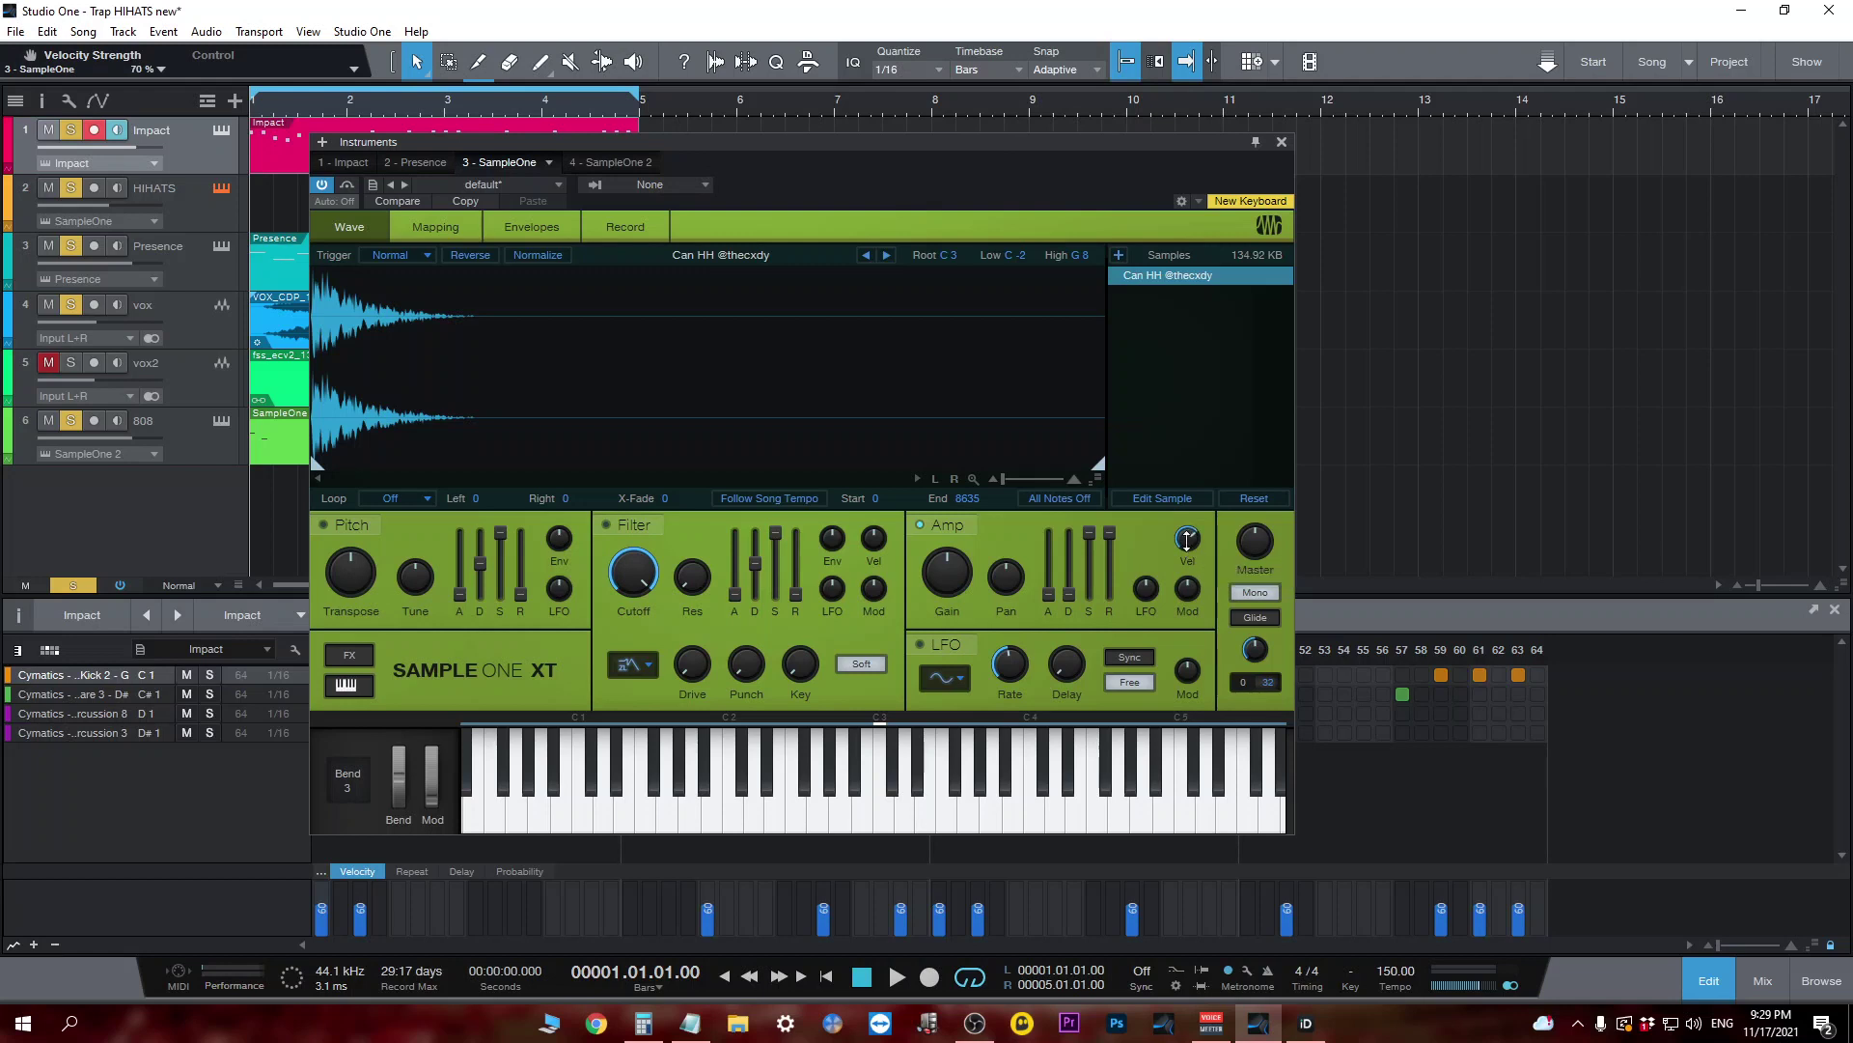
pyautogui.moveTo(1188, 537); pyautogui.dragTo(1240, 170)
pyautogui.click(1281, 142)
# With quantize at 1/8, fill the four-bar HIHATS part with back-to-back C 3 eighth notes and play it back.
pyautogui.click(774, 620)
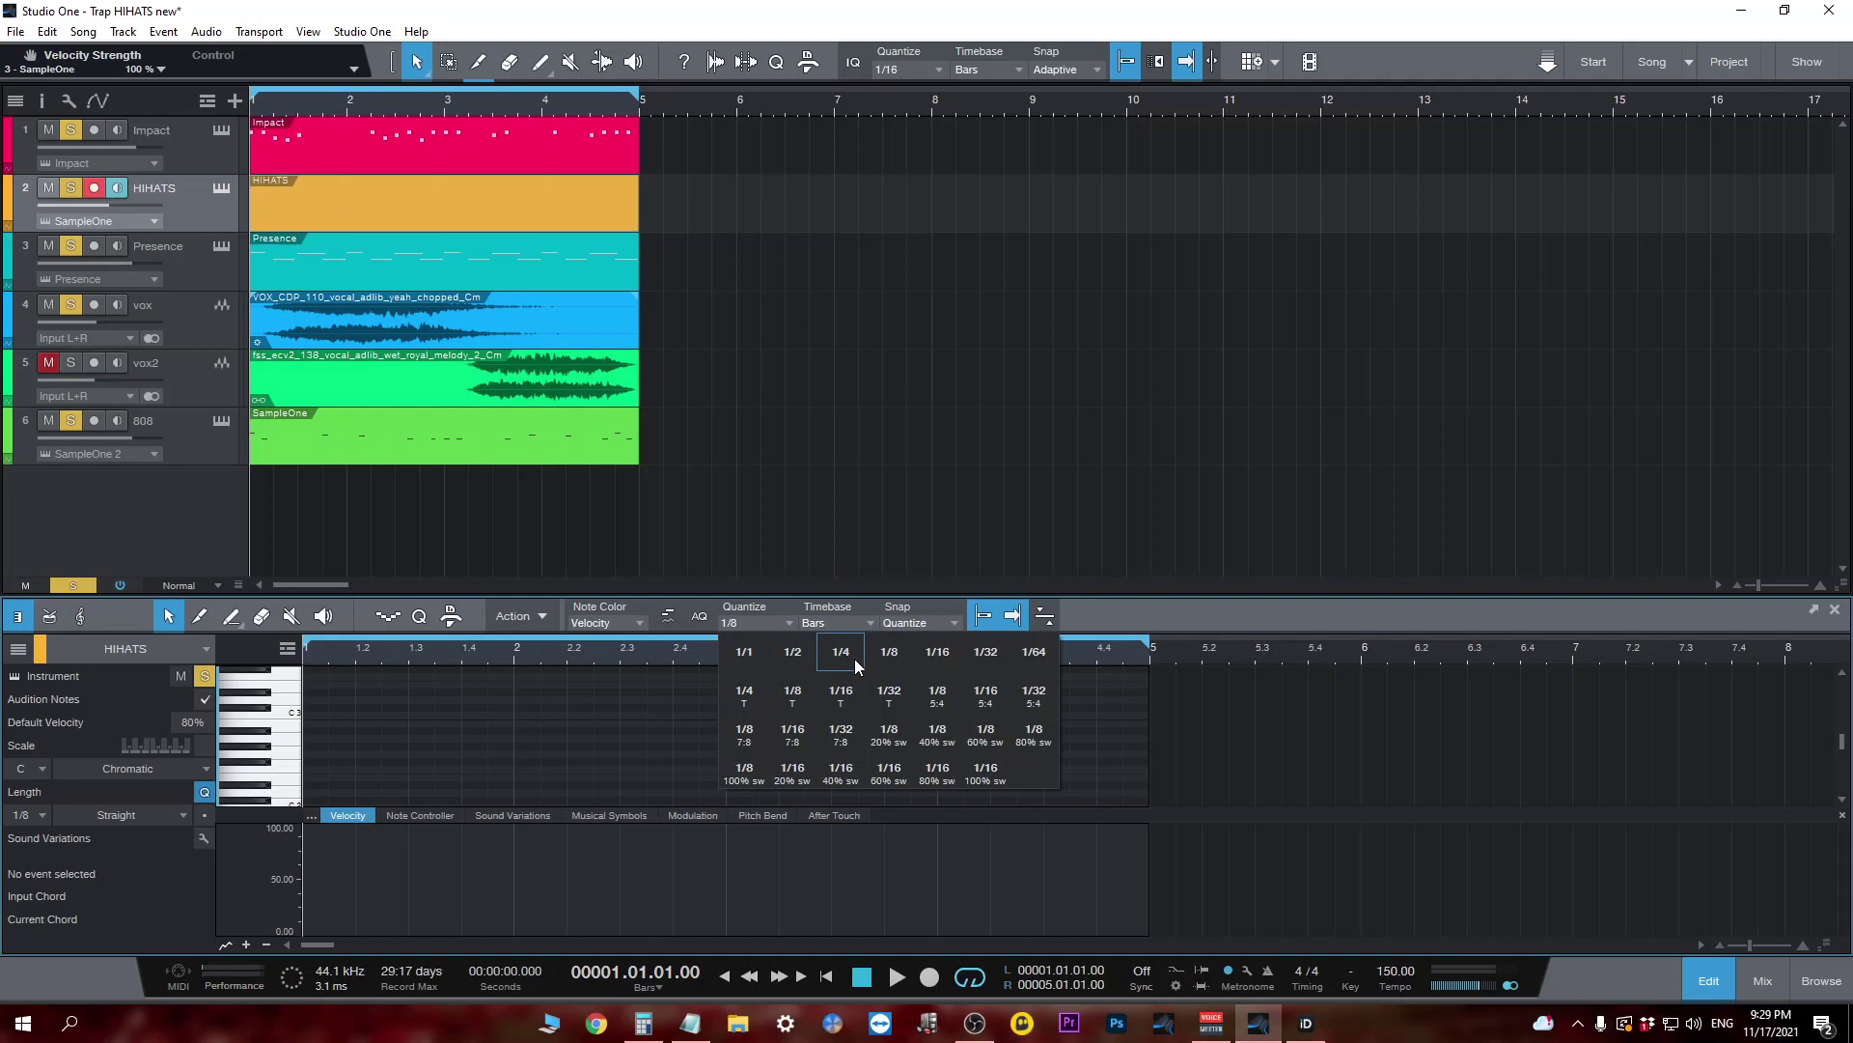
pyautogui.click(888, 657)
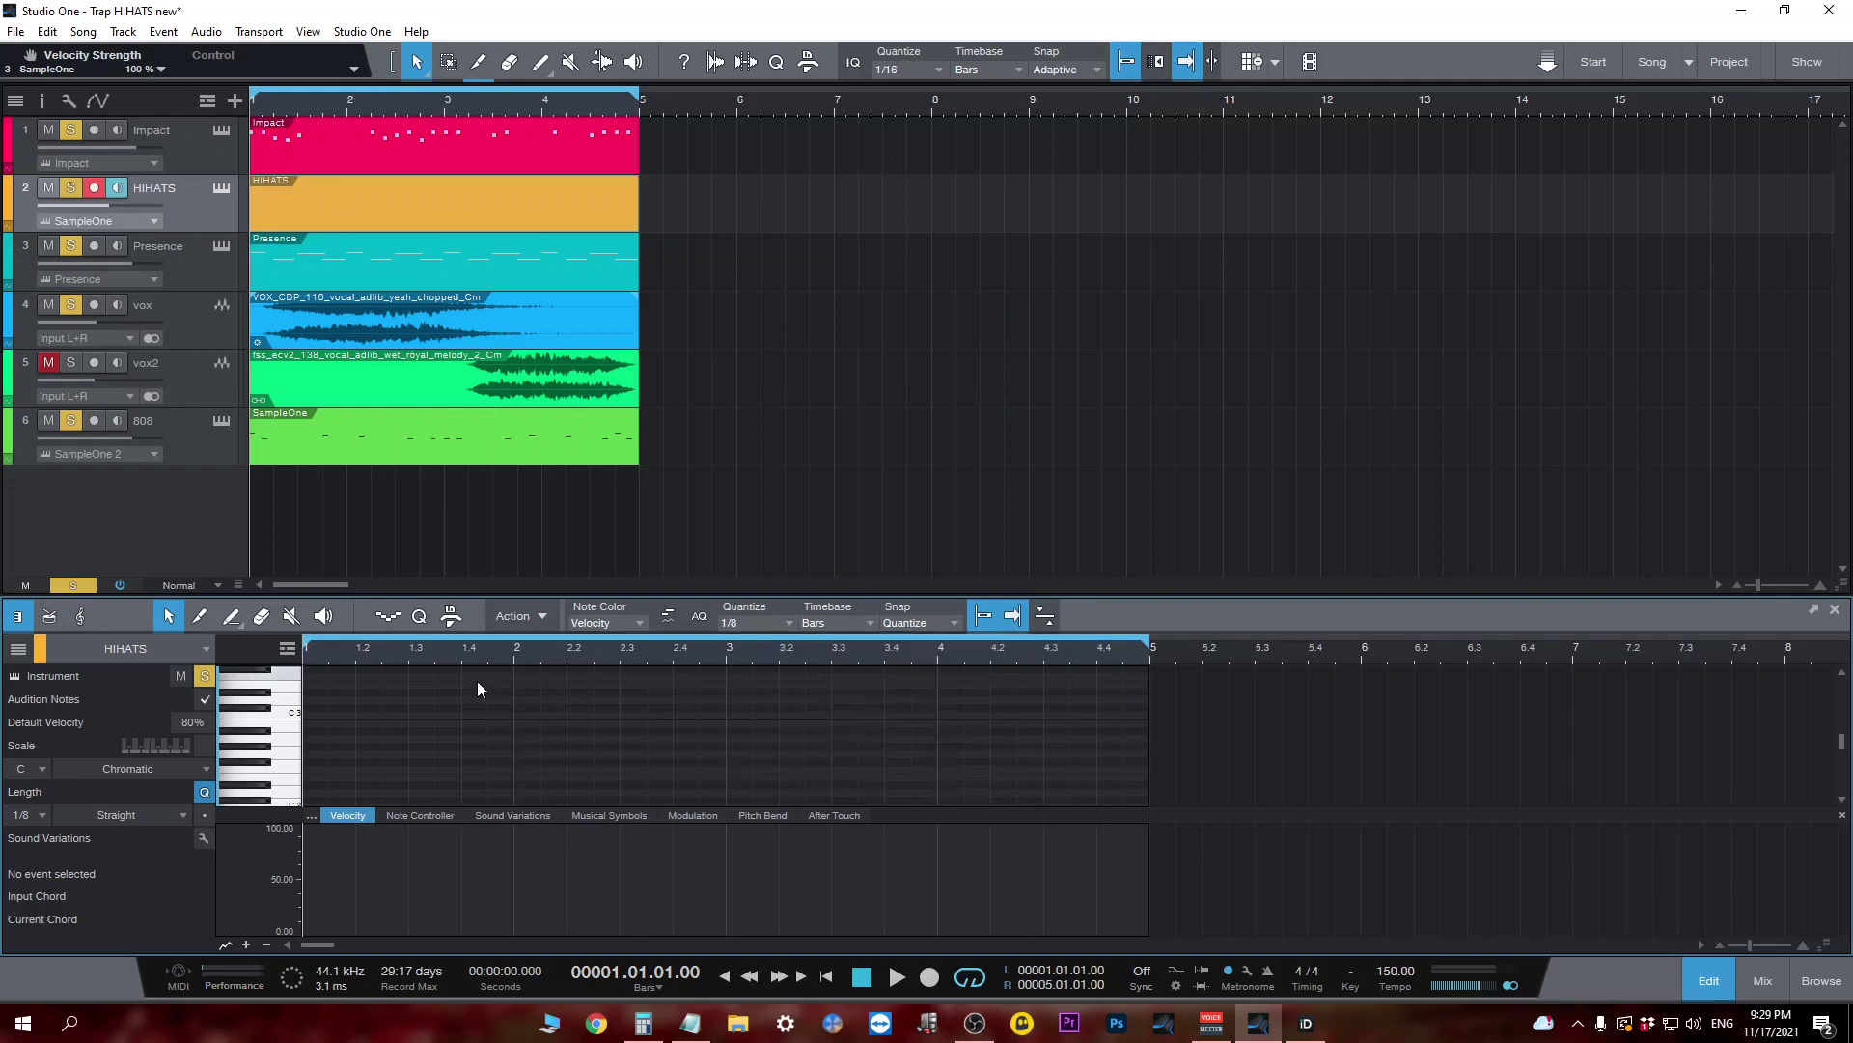
pyautogui.click(311, 715)
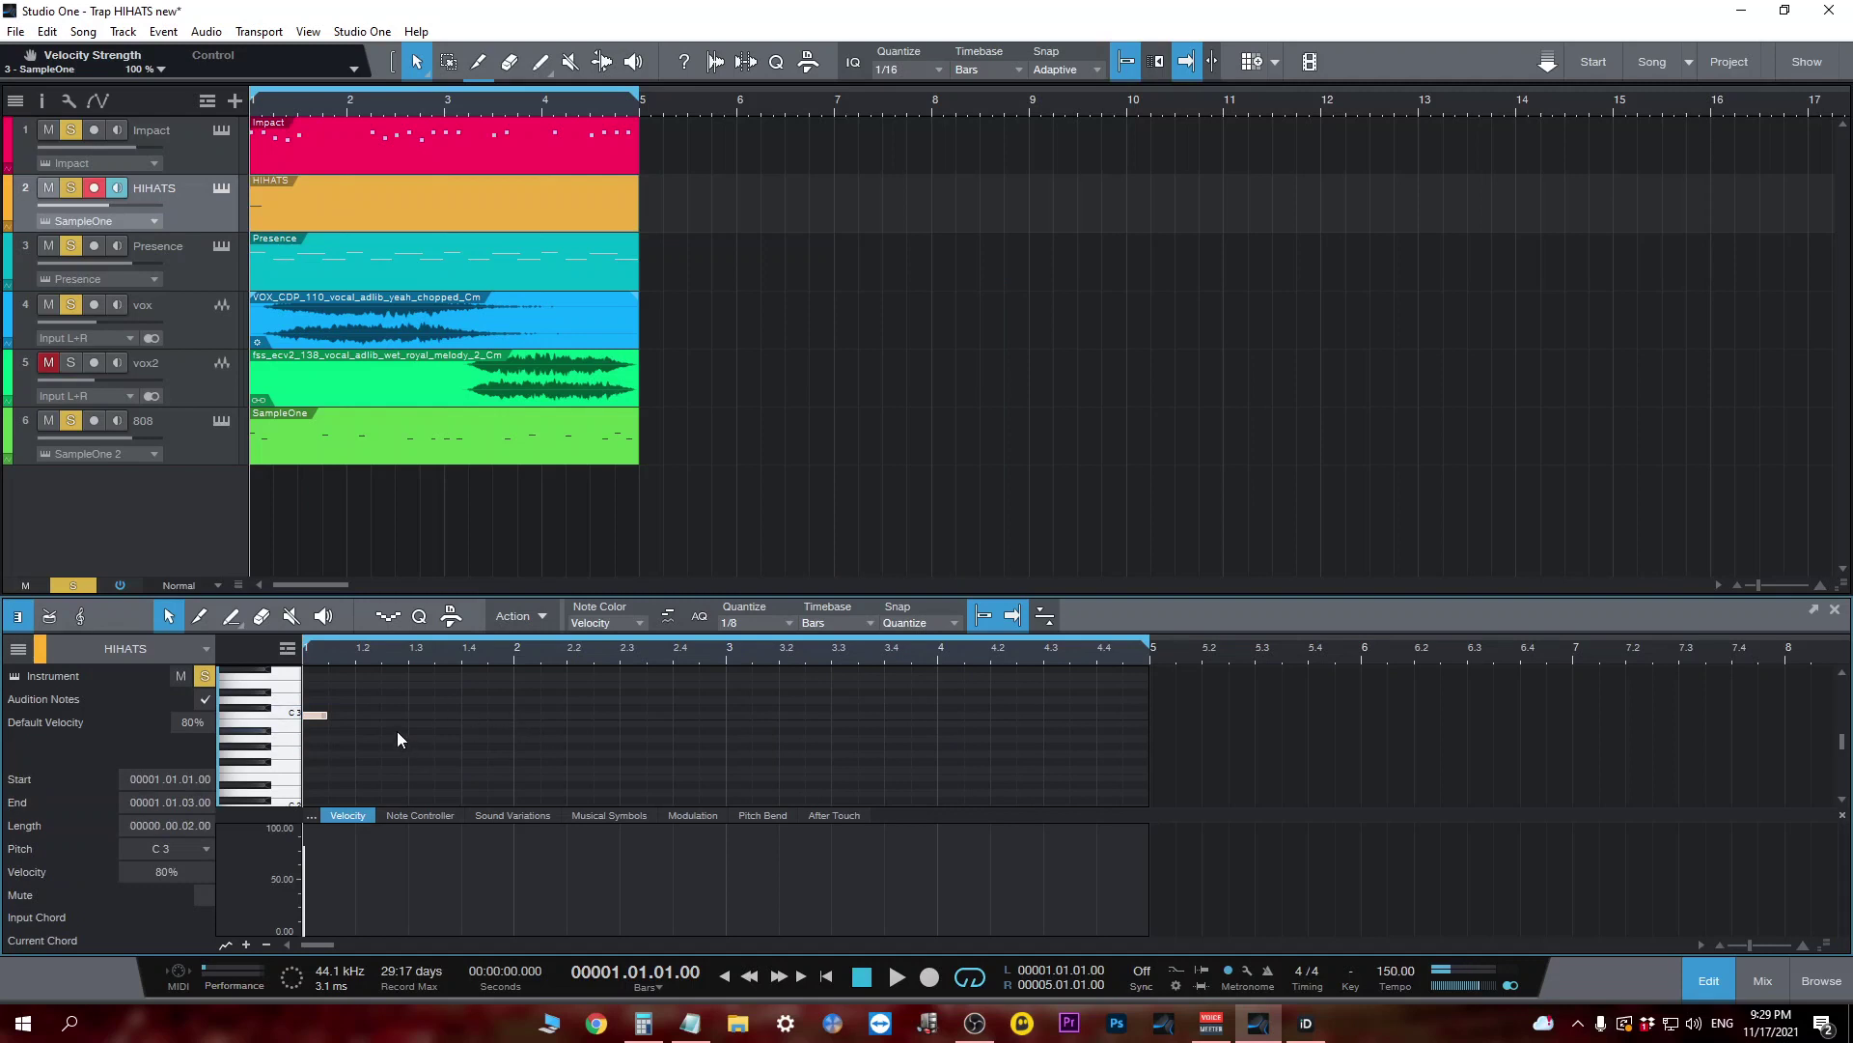
pyautogui.press('d')
pyautogui.press('d')
pyautogui.press('d')
pyautogui.press('d')
pyautogui.press('d')
pyautogui.press('d')
pyautogui.press('d')
pyautogui.press('d')
pyautogui.press('d')
pyautogui.press('d')
pyautogui.press('d')
pyautogui.press('d')
pyautogui.press('d')
pyautogui.press('d')
pyautogui.press('d')
pyautogui.press('d')
pyautogui.press('d')
pyautogui.press('d')
pyautogui.press('d')
pyautogui.press('d')
pyautogui.press('d')
pyautogui.press('d')
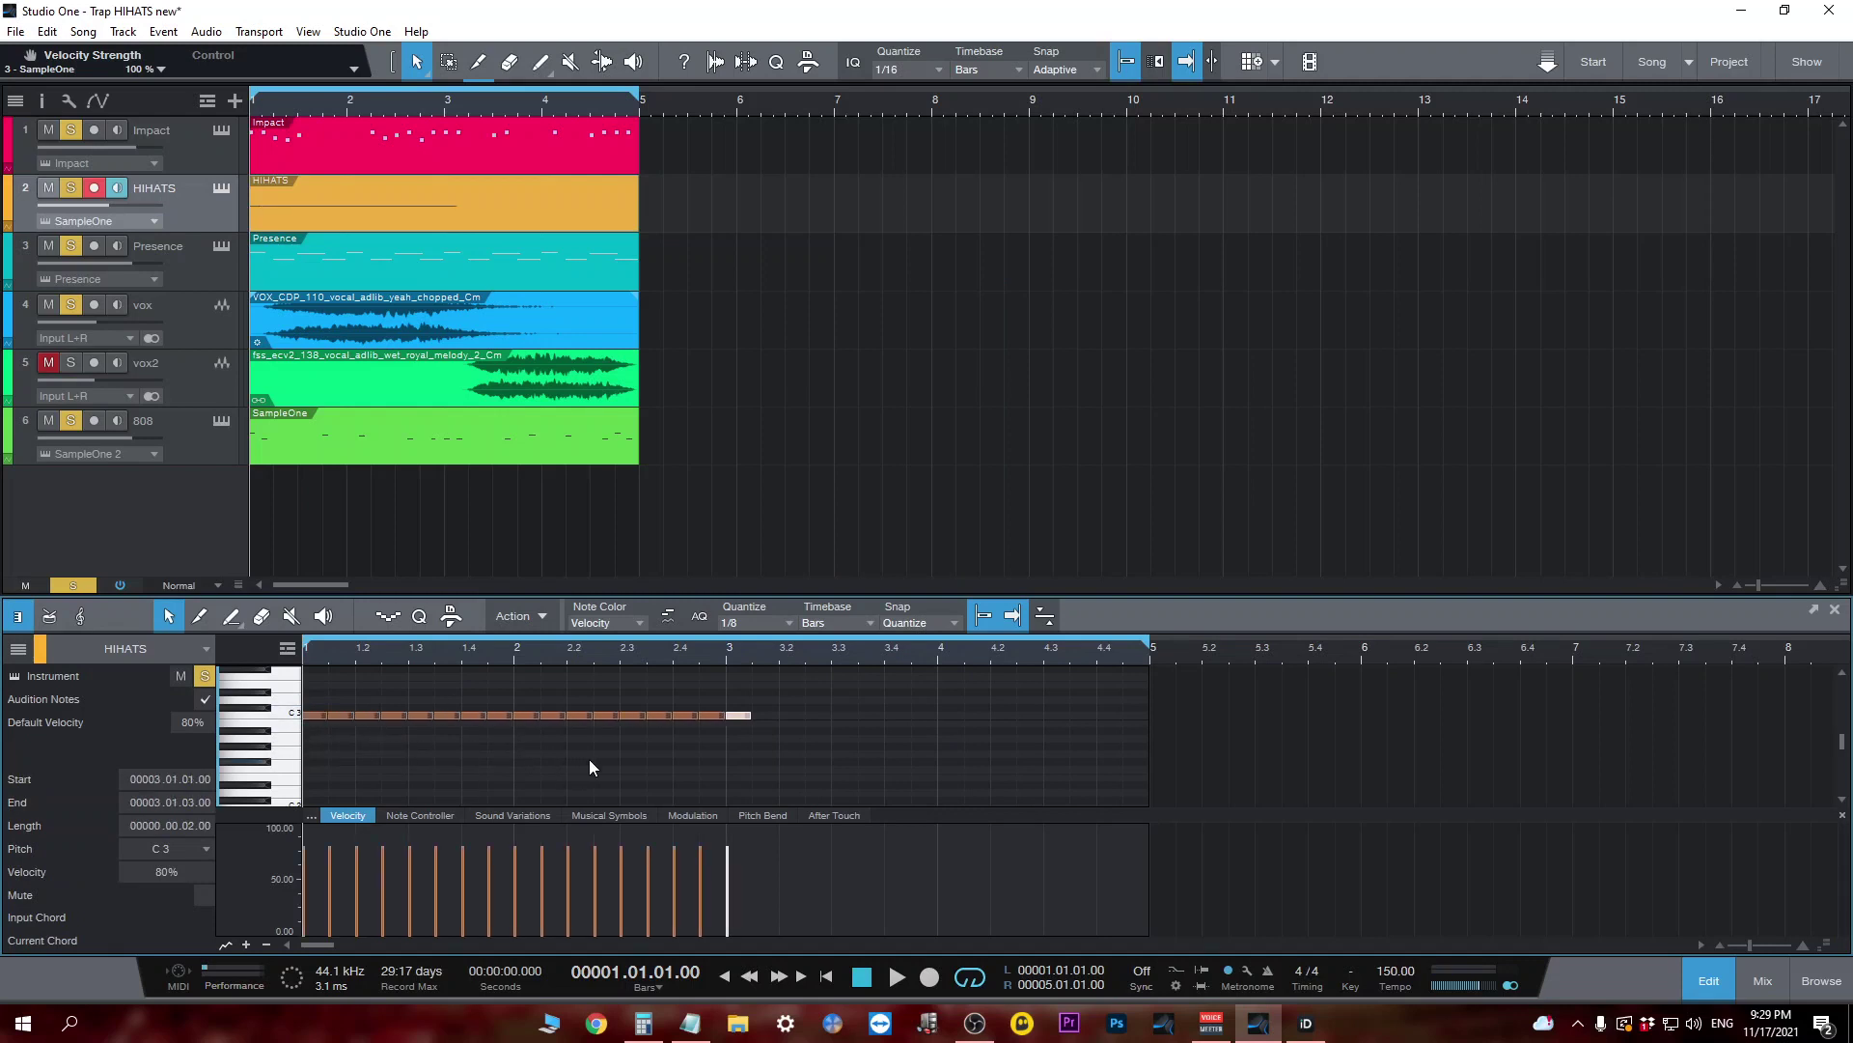
pyautogui.press('d')
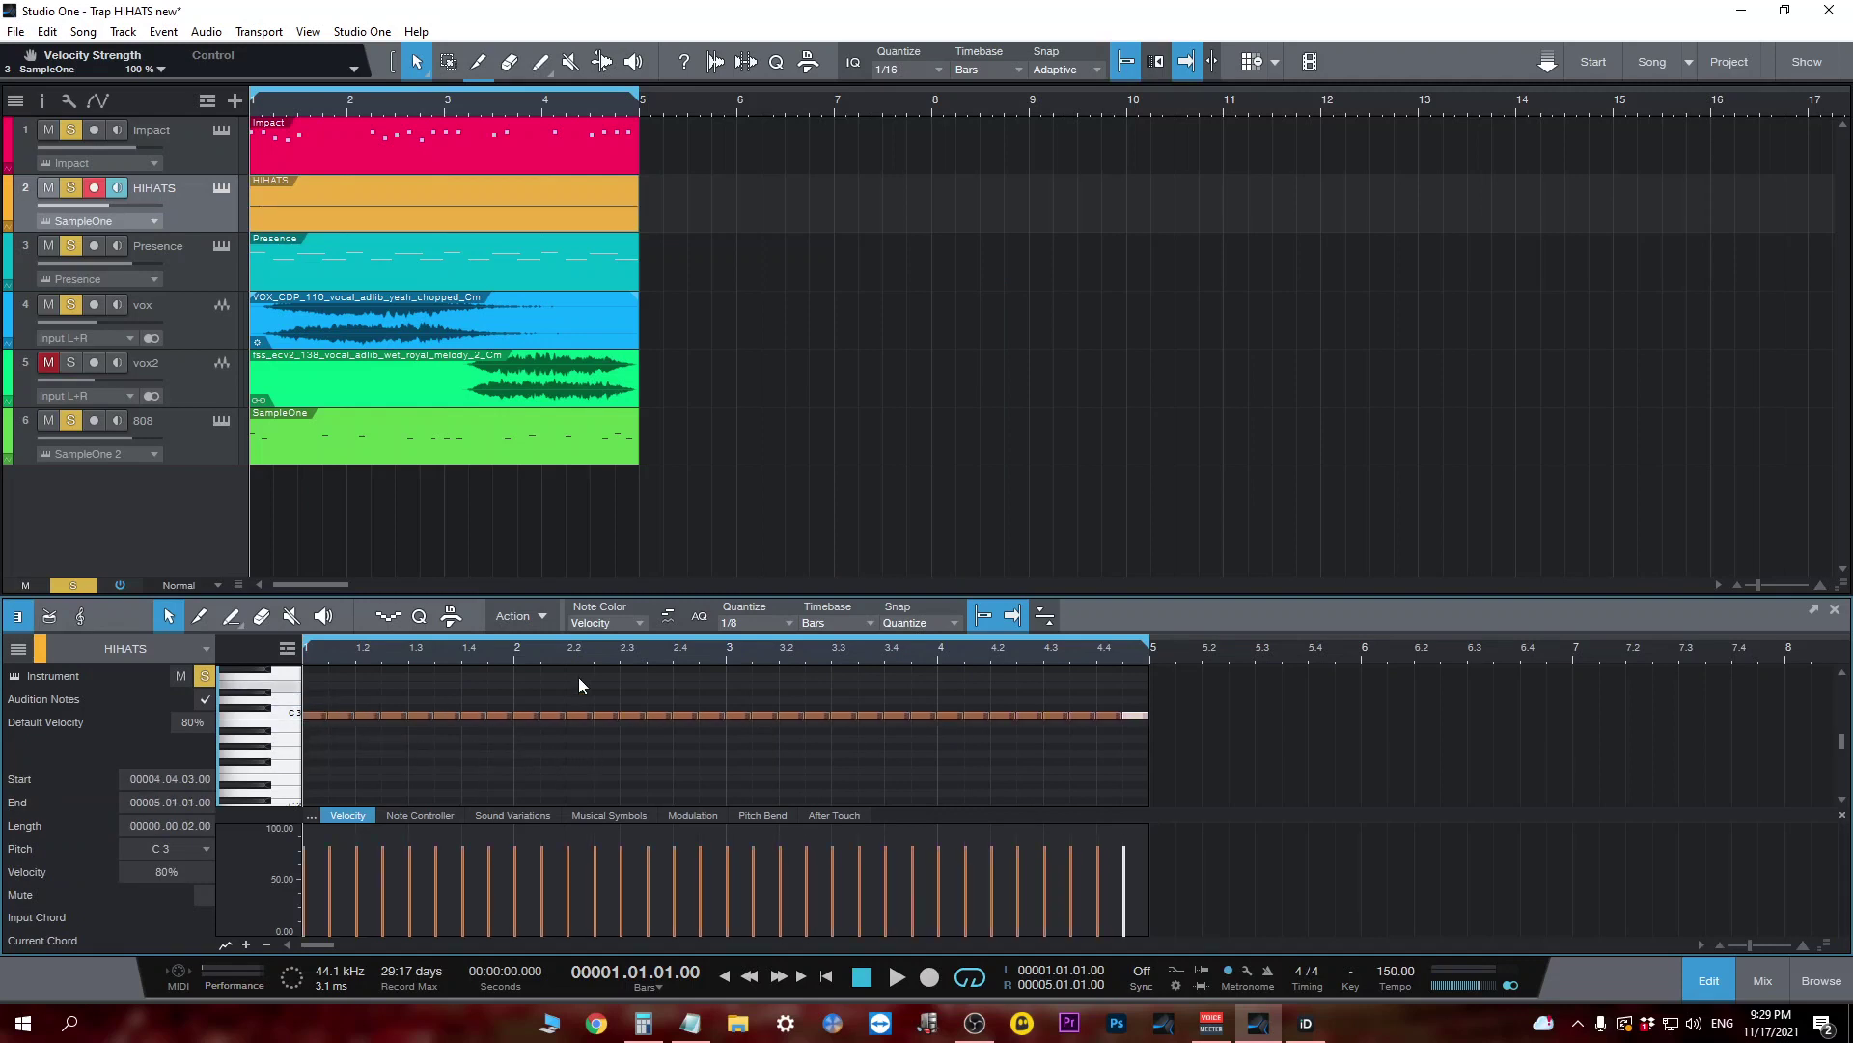
pyautogui.press('w')
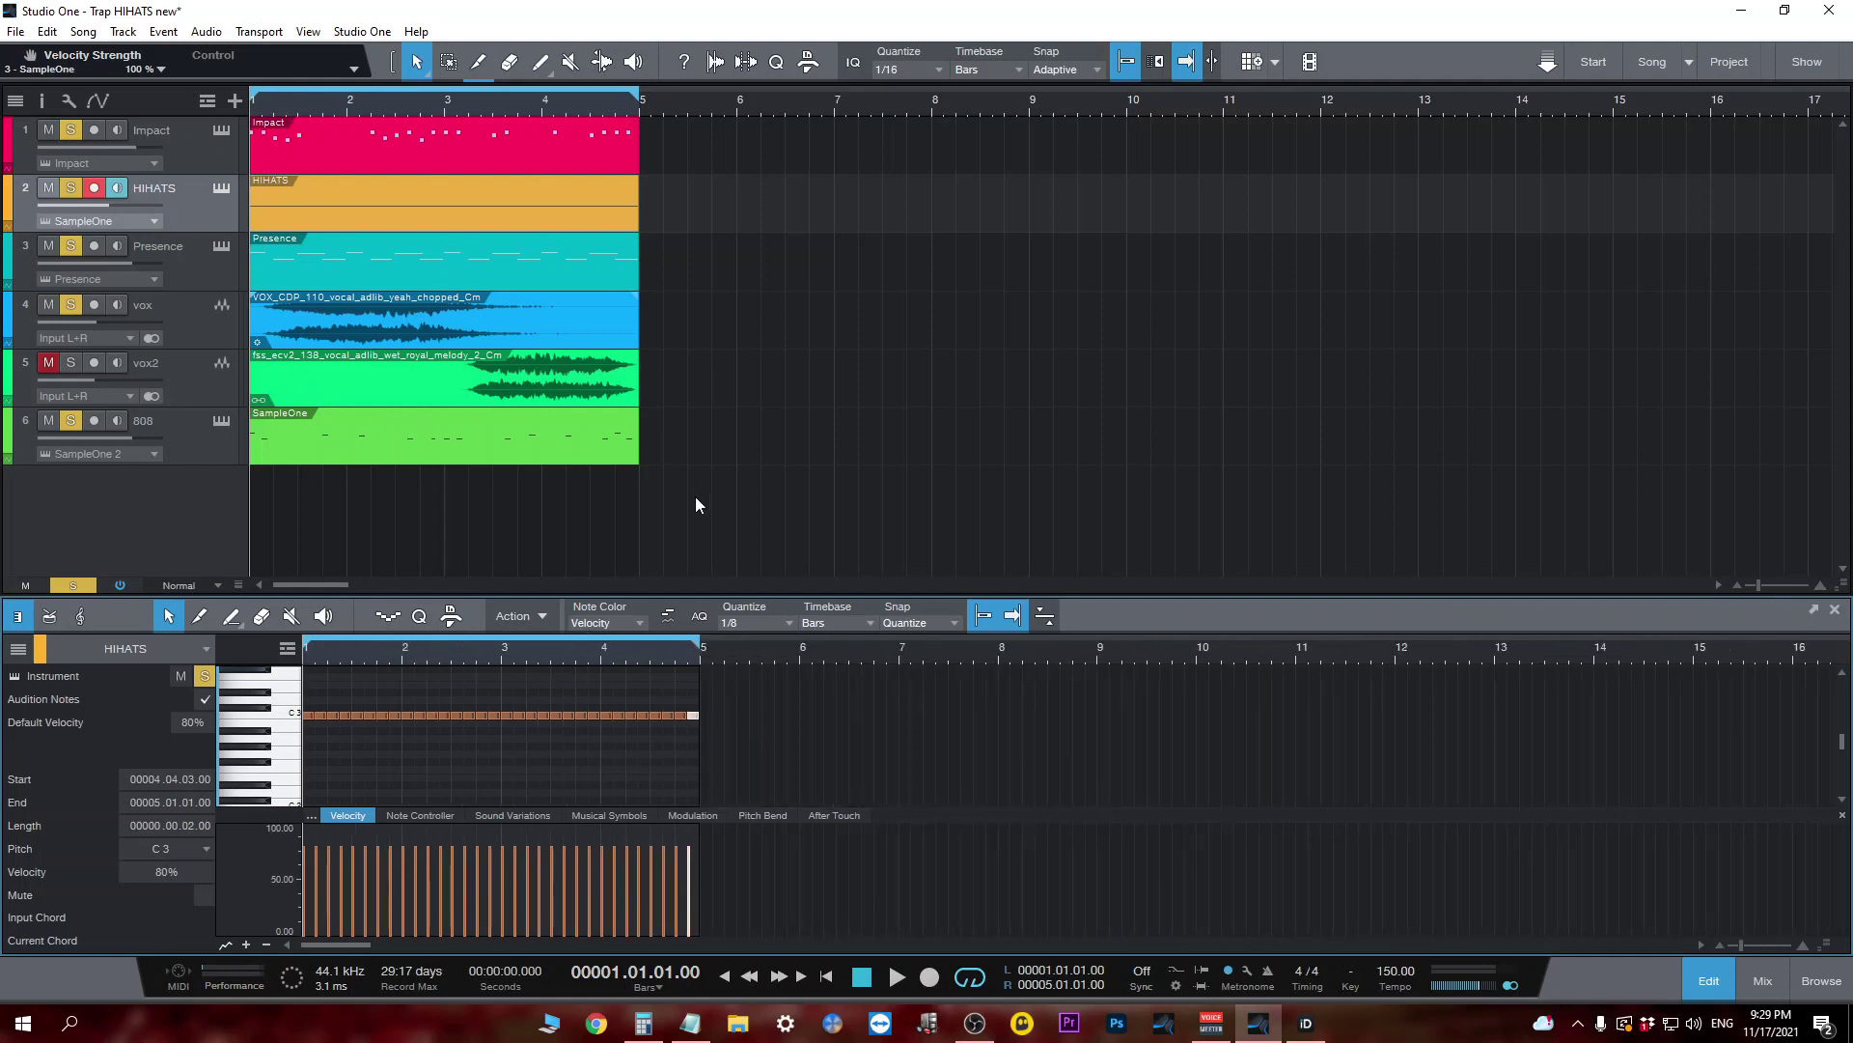
pyautogui.press('space')
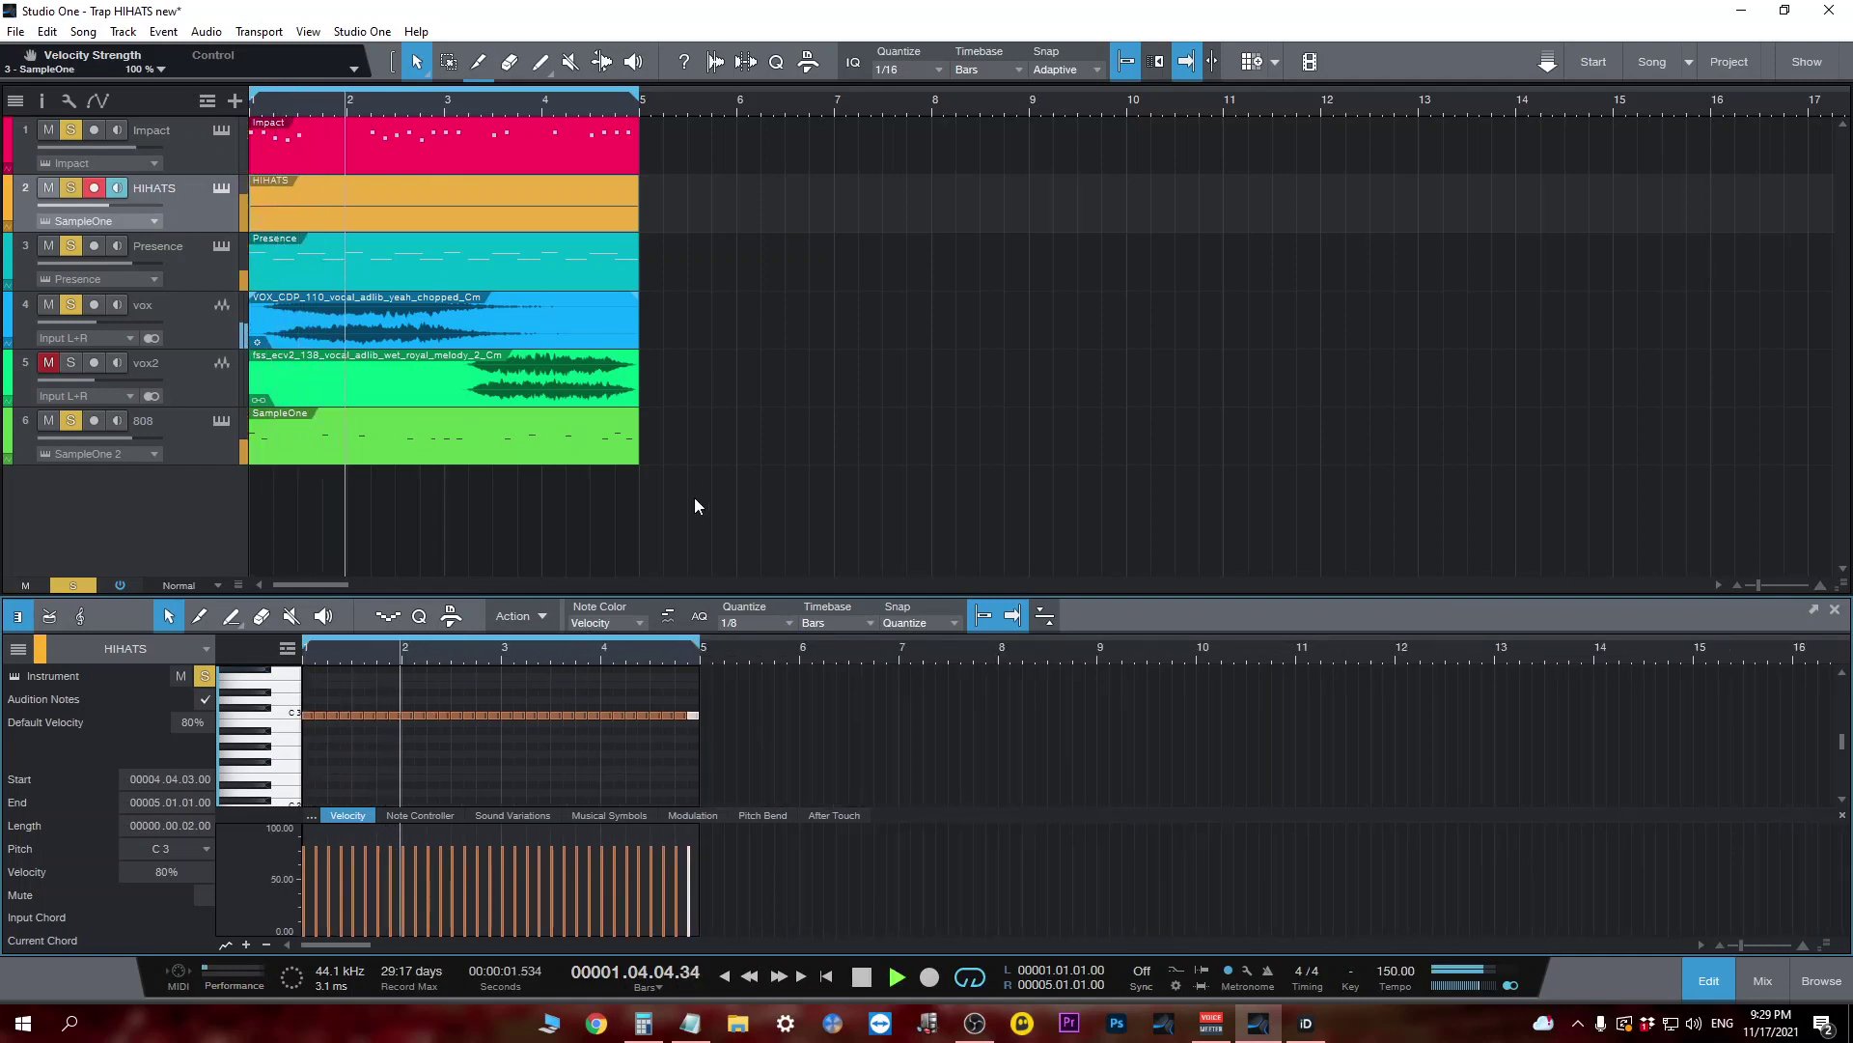
pyautogui.press('space')
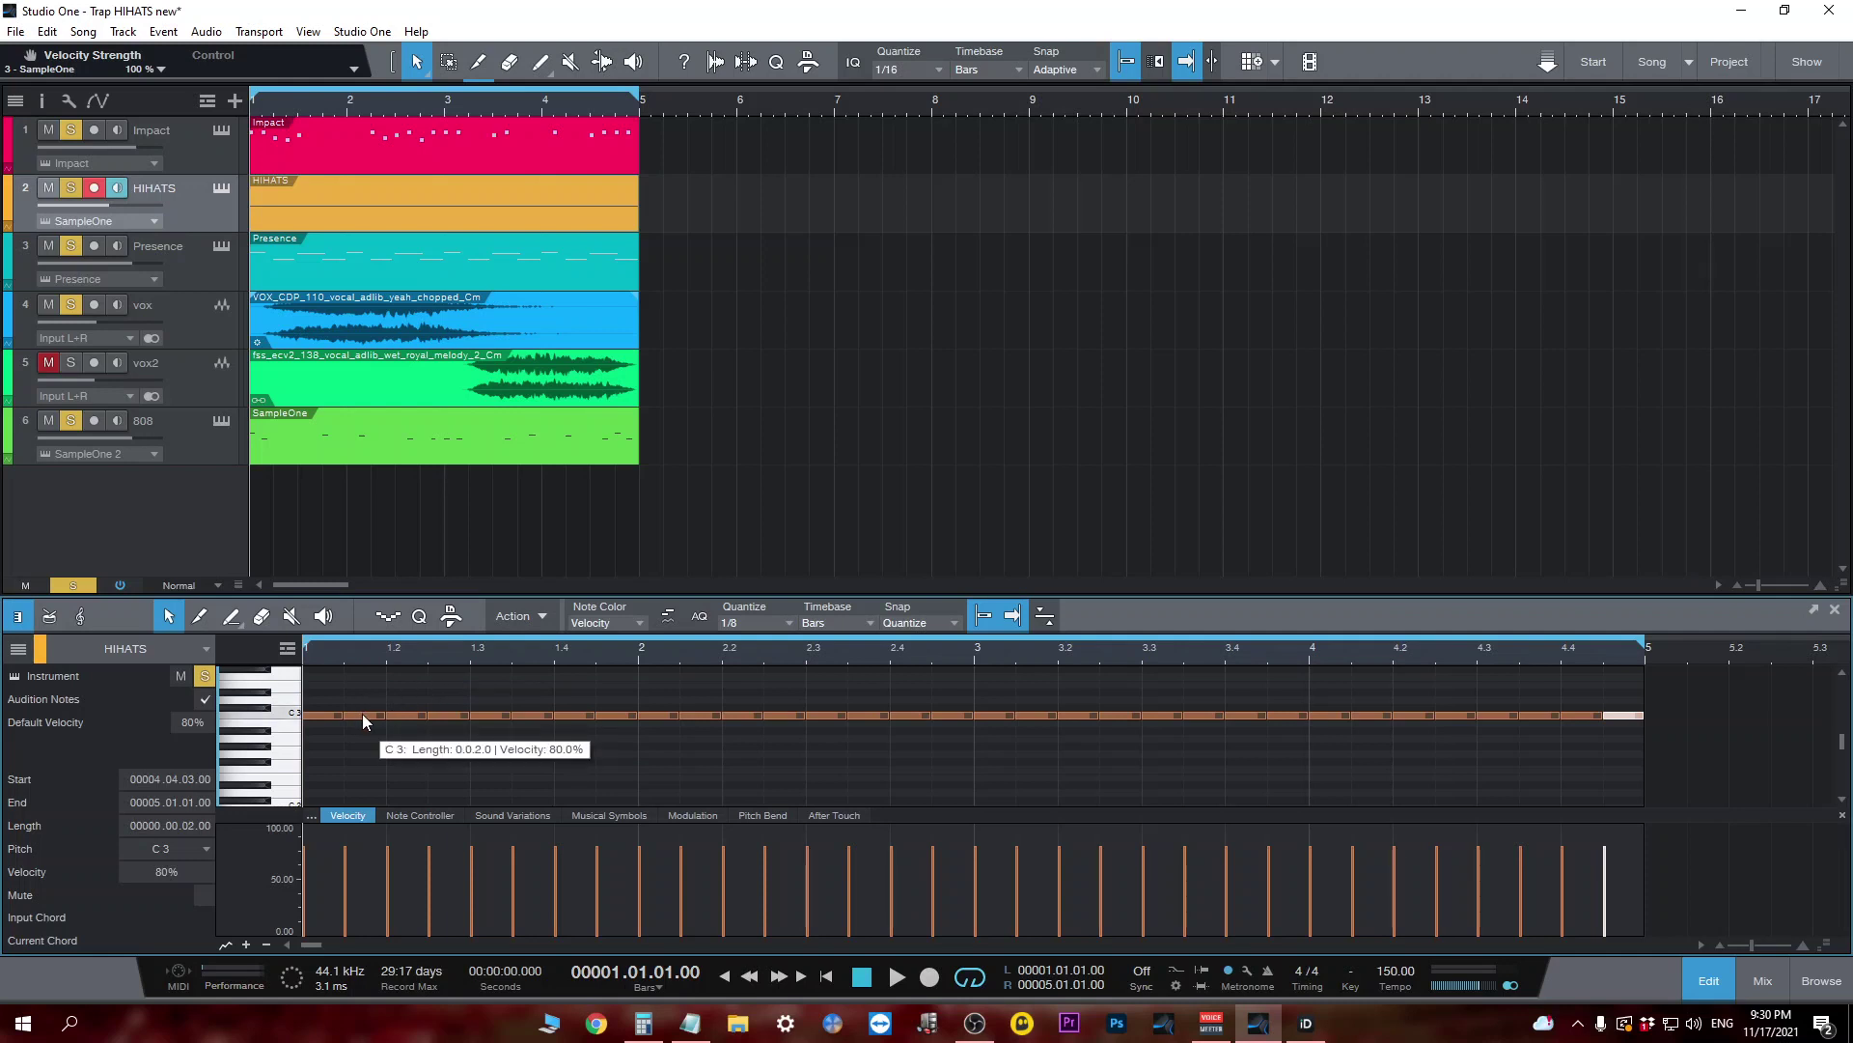
# Remove the C 3 hi-hat notes at 1.1.3, 1.3.3, 2.1.3 and 2.2.3, and play the pattern to check it.
pyautogui.moveTo(331, 652); pyautogui.dragTo(403, 686)
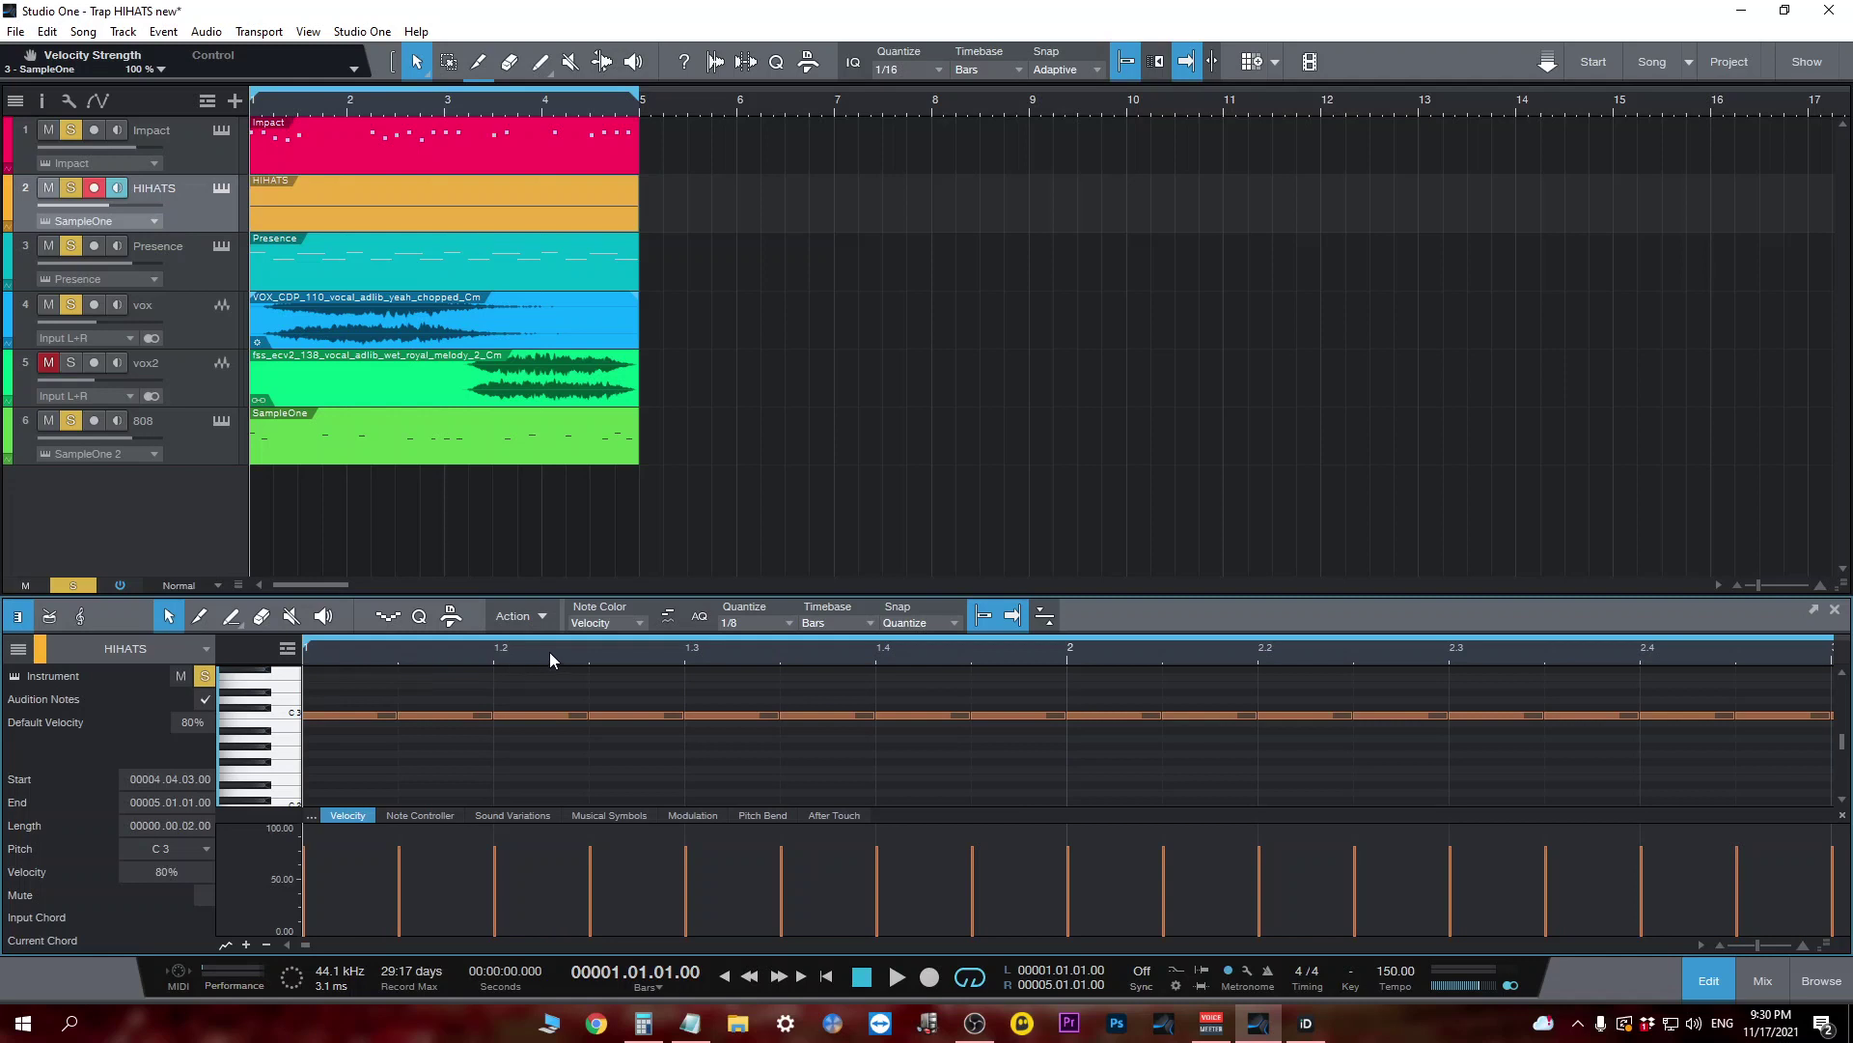
pyautogui.scroll(-3, 784, 652)
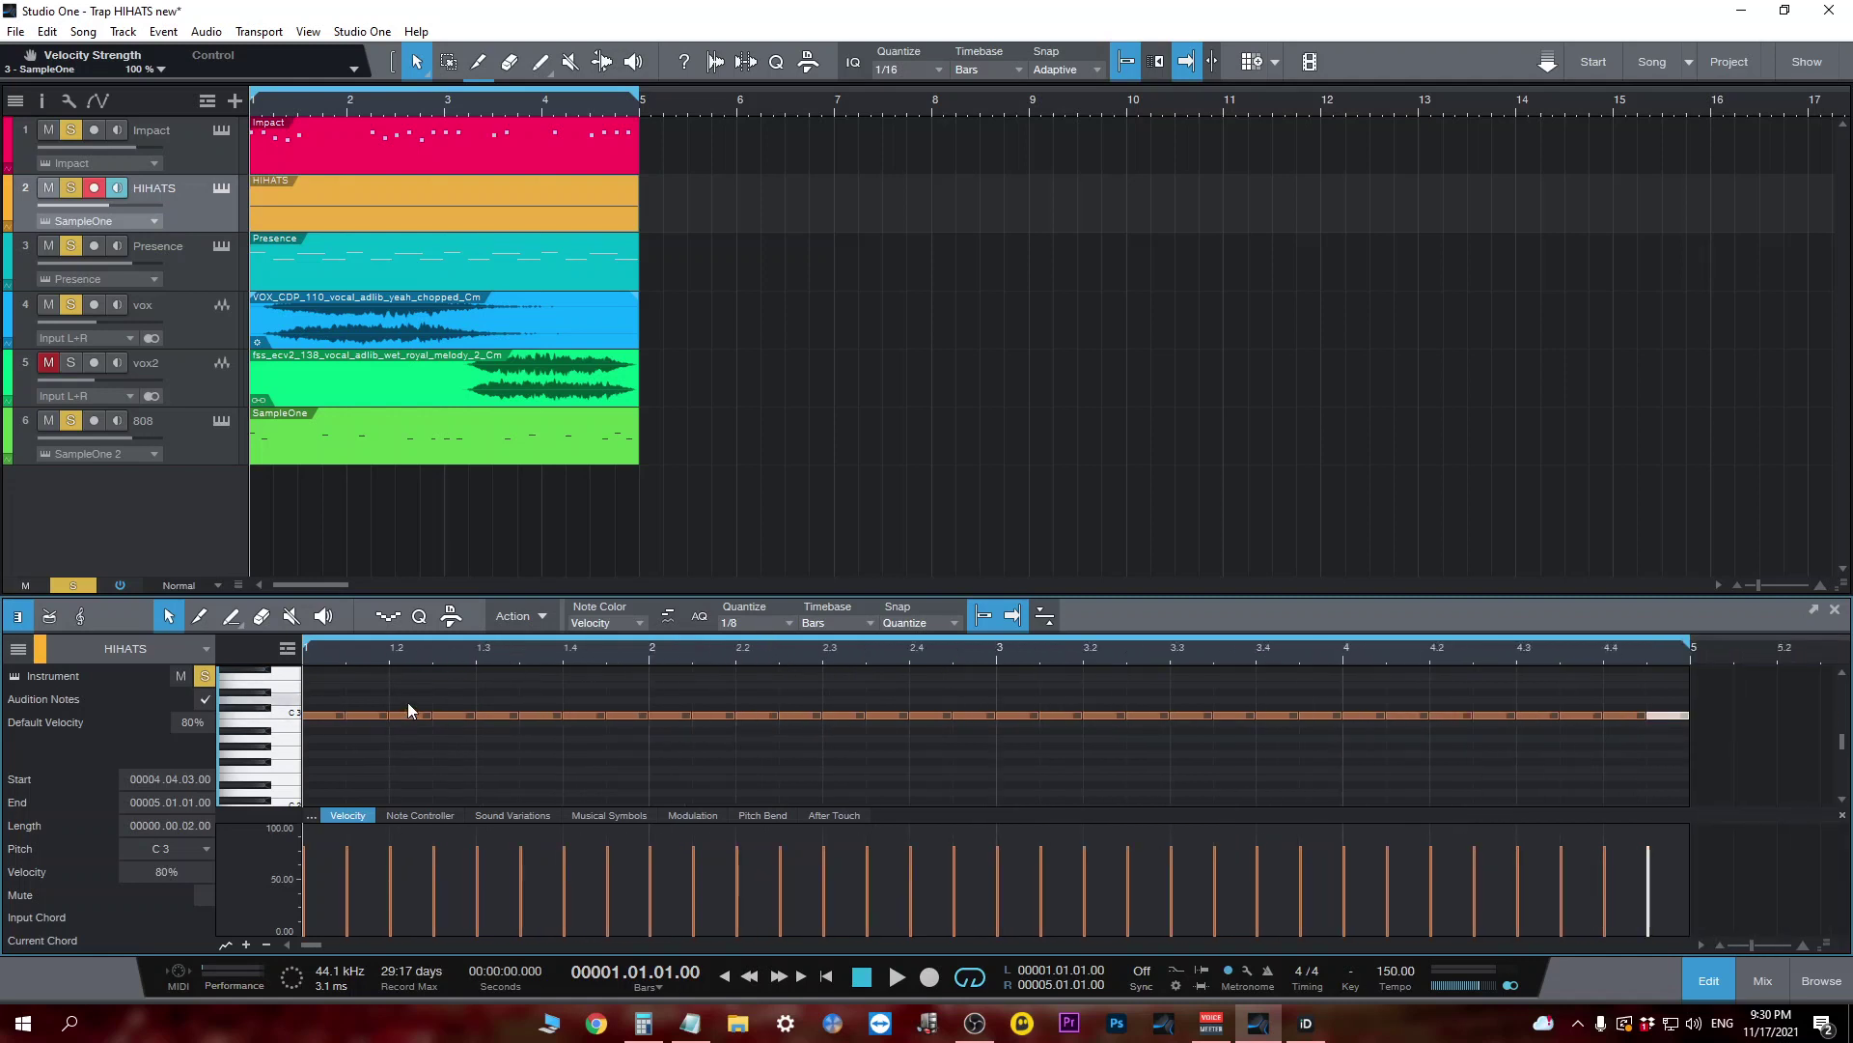
pyautogui.doubleClick(356, 714)
pyautogui.press('space')
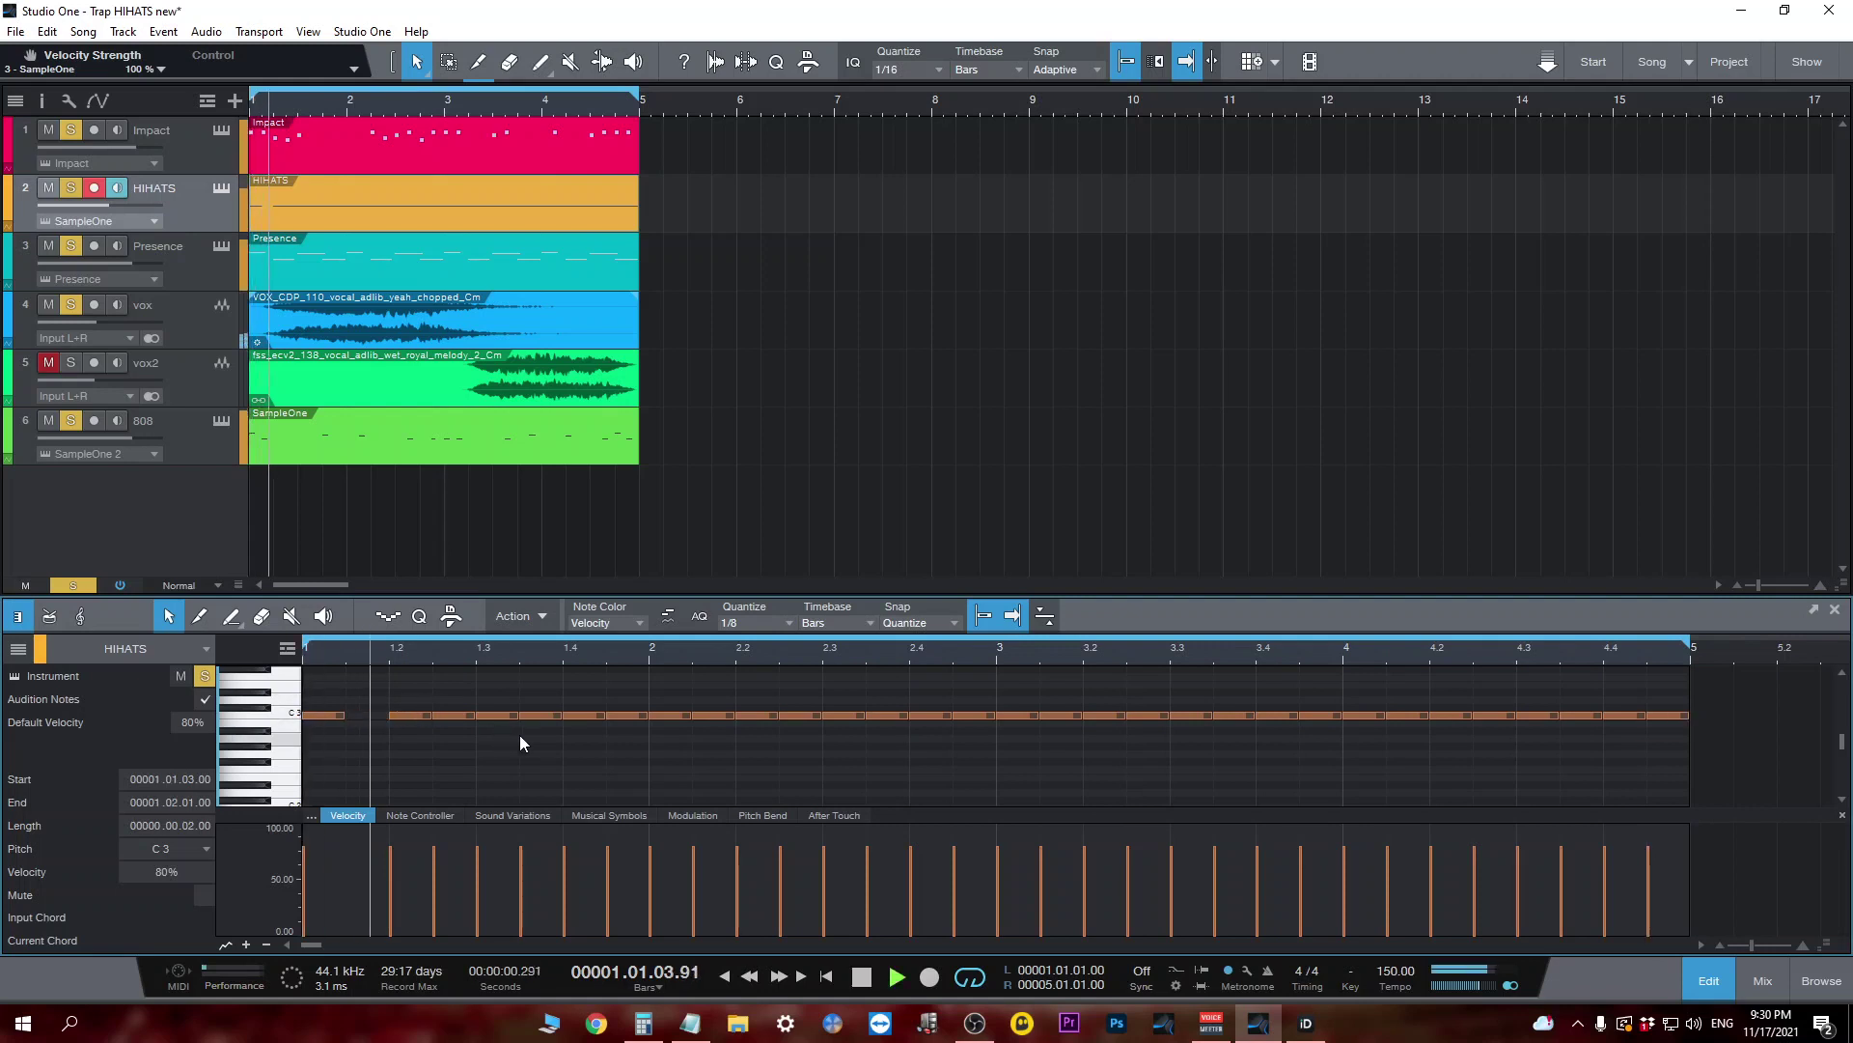
pyautogui.press('space')
pyautogui.doubleClick(526, 714)
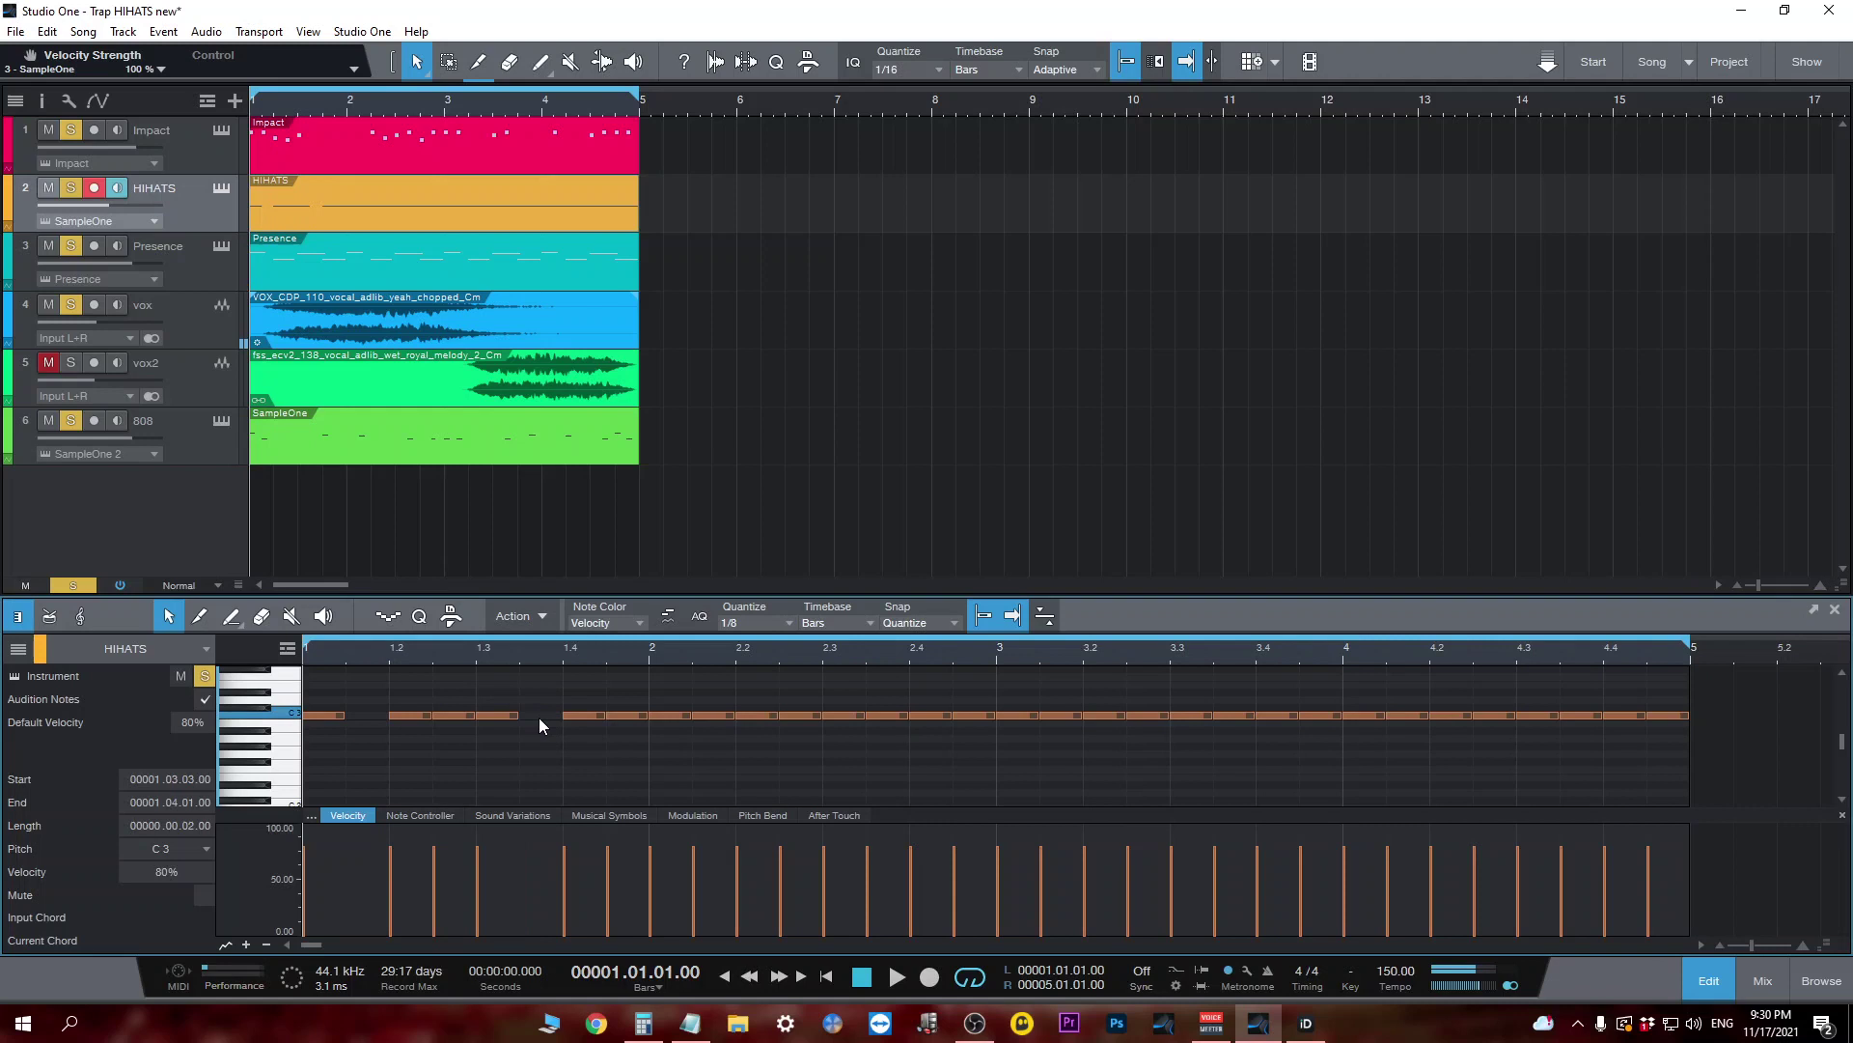
pyautogui.click(700, 714)
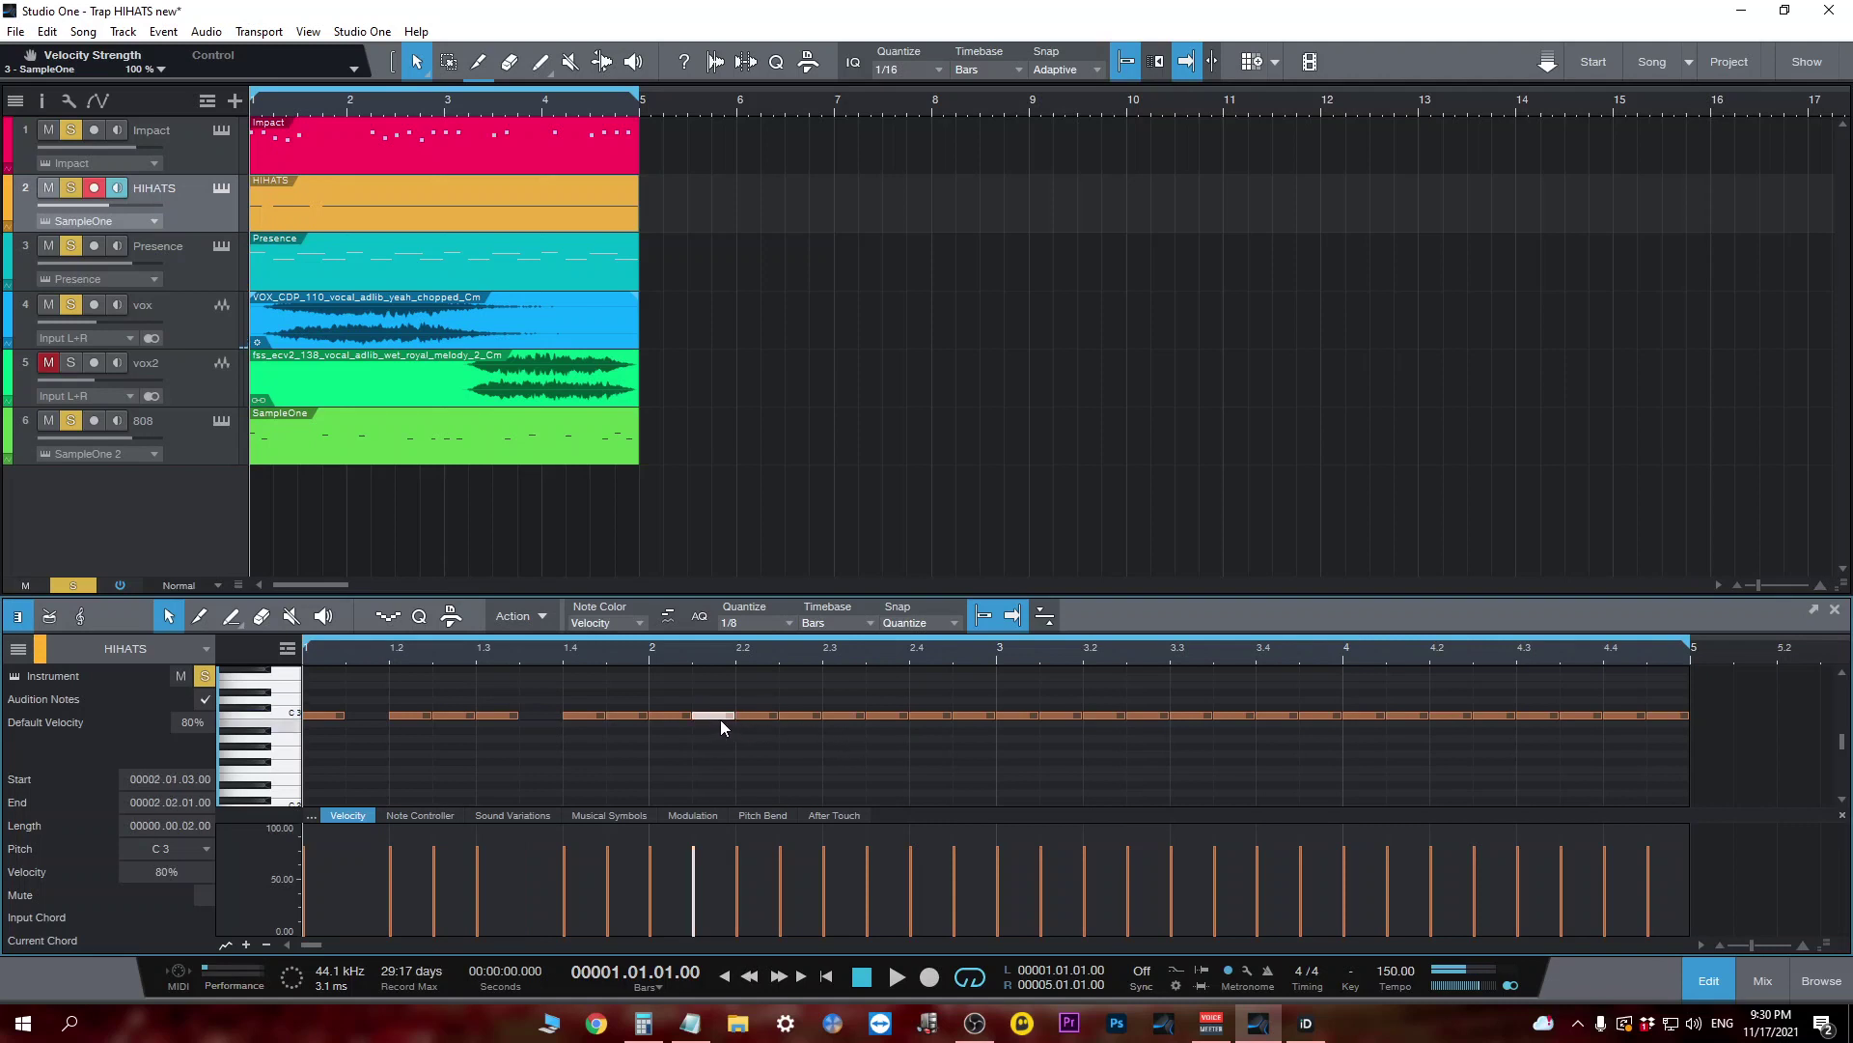
pyautogui.doubleClick(718, 717)
pyautogui.doubleClick(801, 715)
pyautogui.press('space')
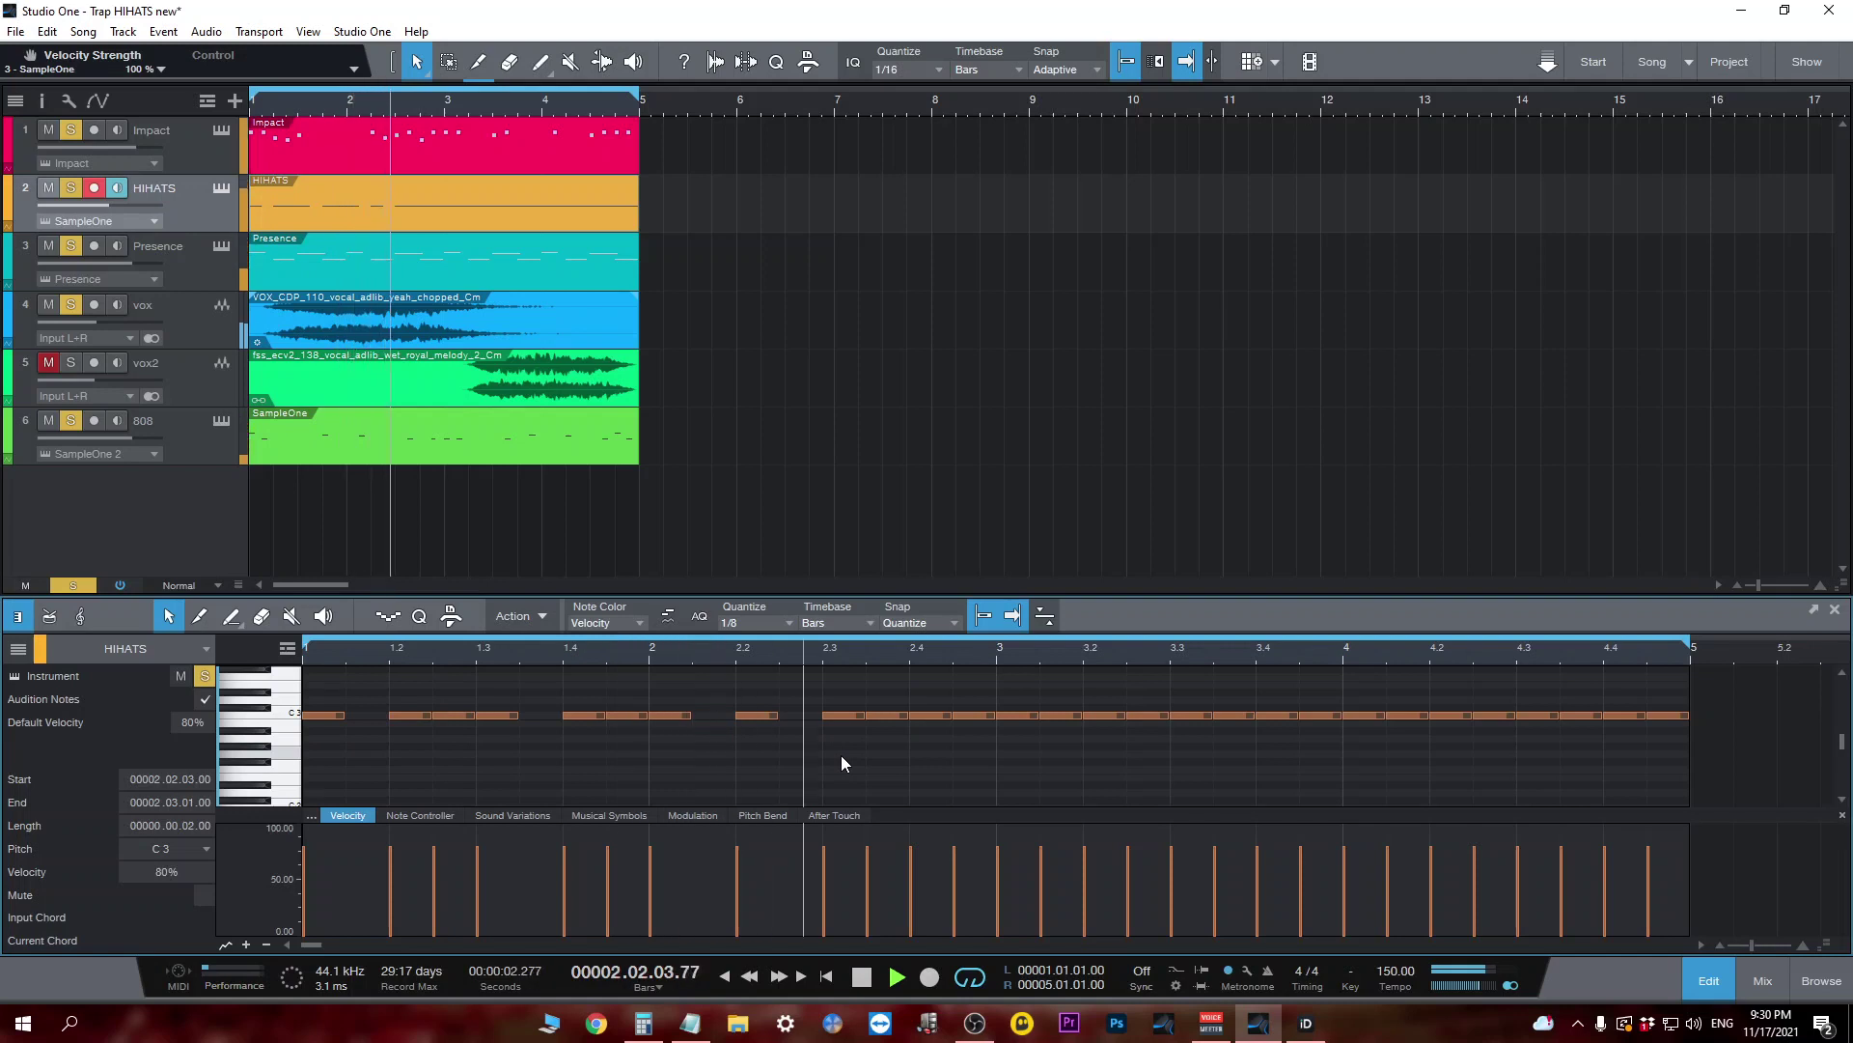
pyautogui.press('space')
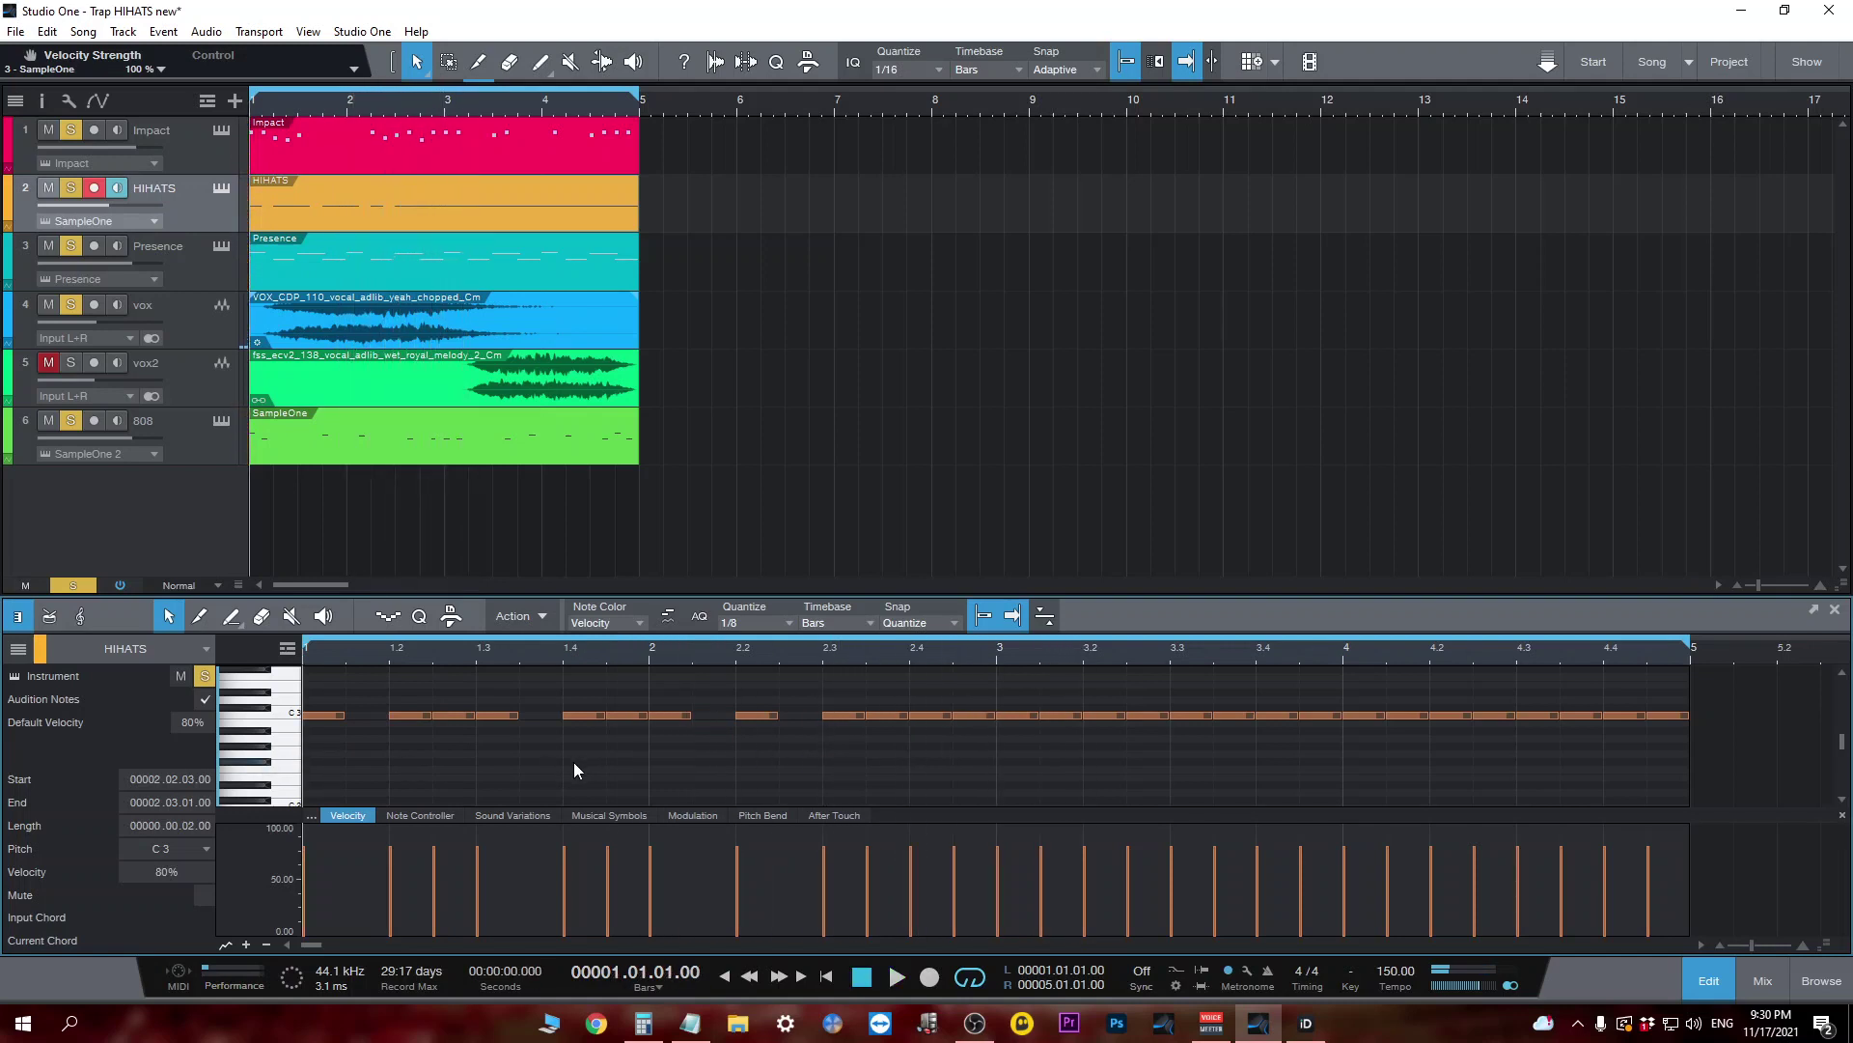
# Set the note editor's quantize to 1/32 for finer hi-hat placement.
pyautogui.moveTo(456, 647); pyautogui.dragTo(536, 664)
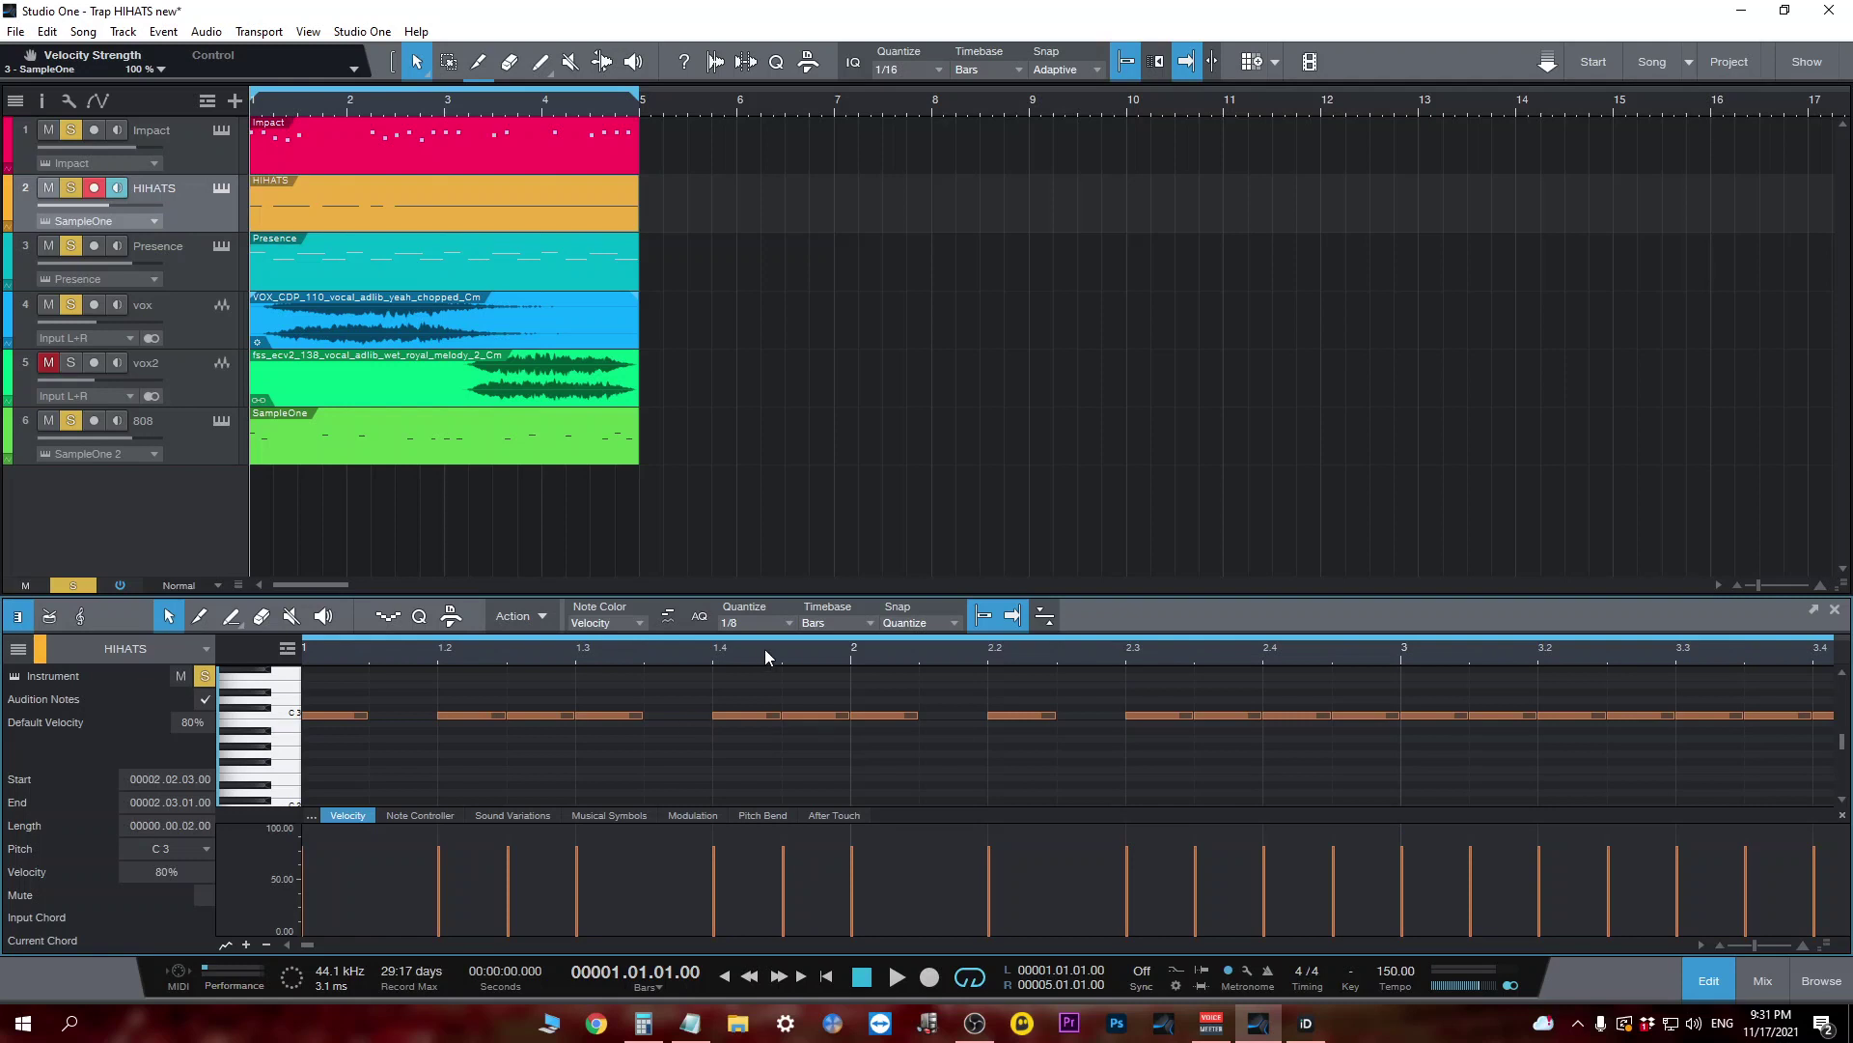
pyautogui.click(774, 621)
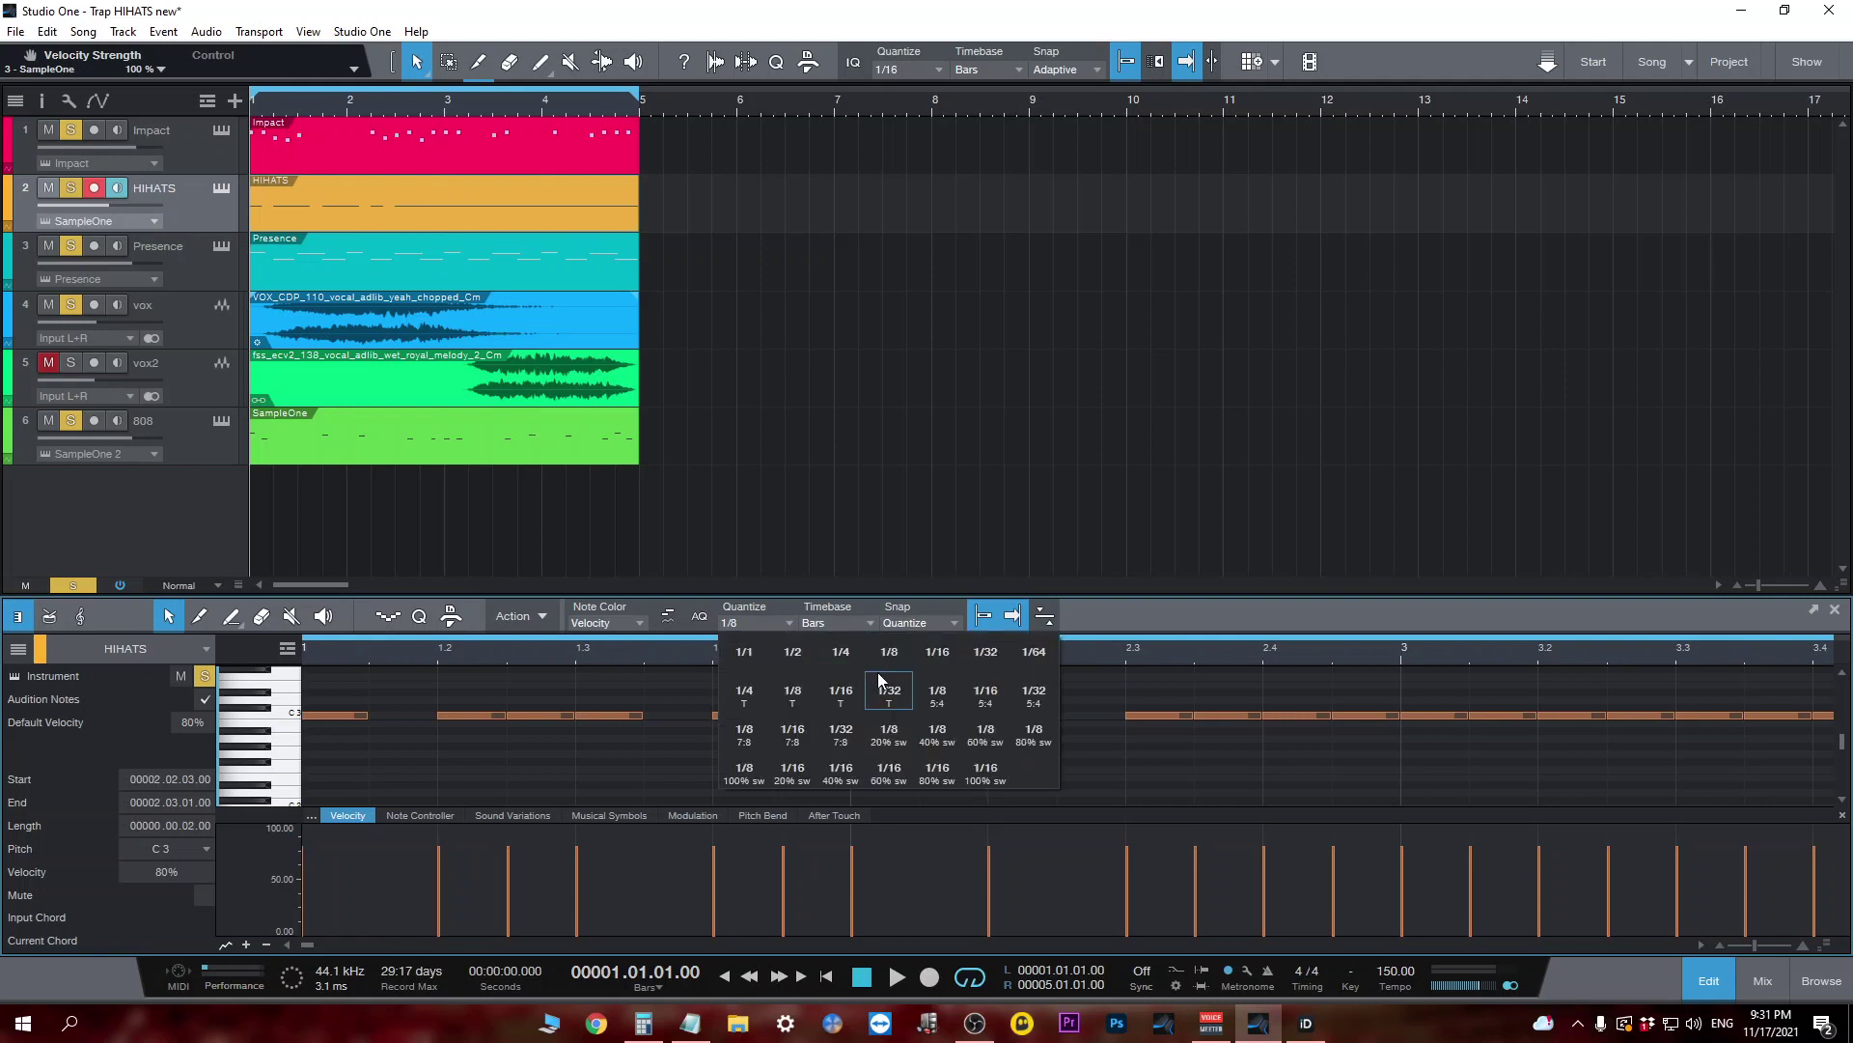
pyautogui.click(989, 656)
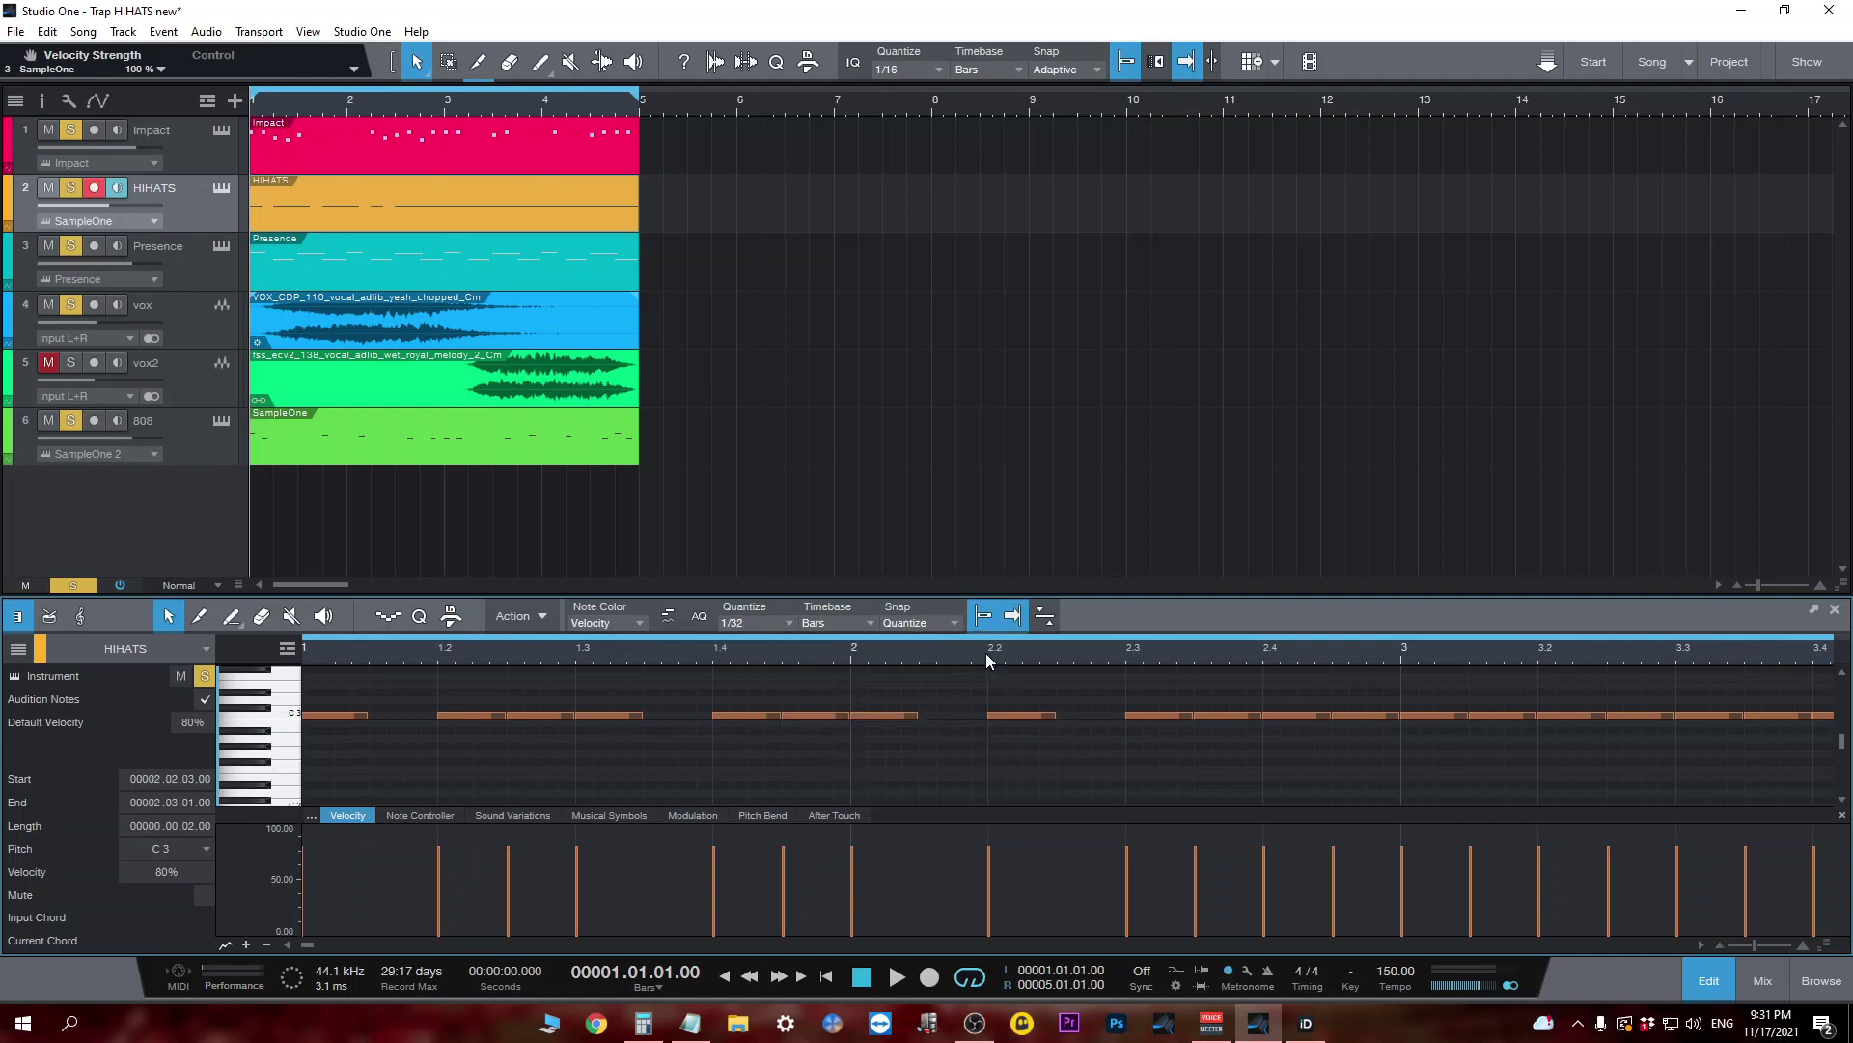
pyautogui.press('e')
pyautogui.press('e')
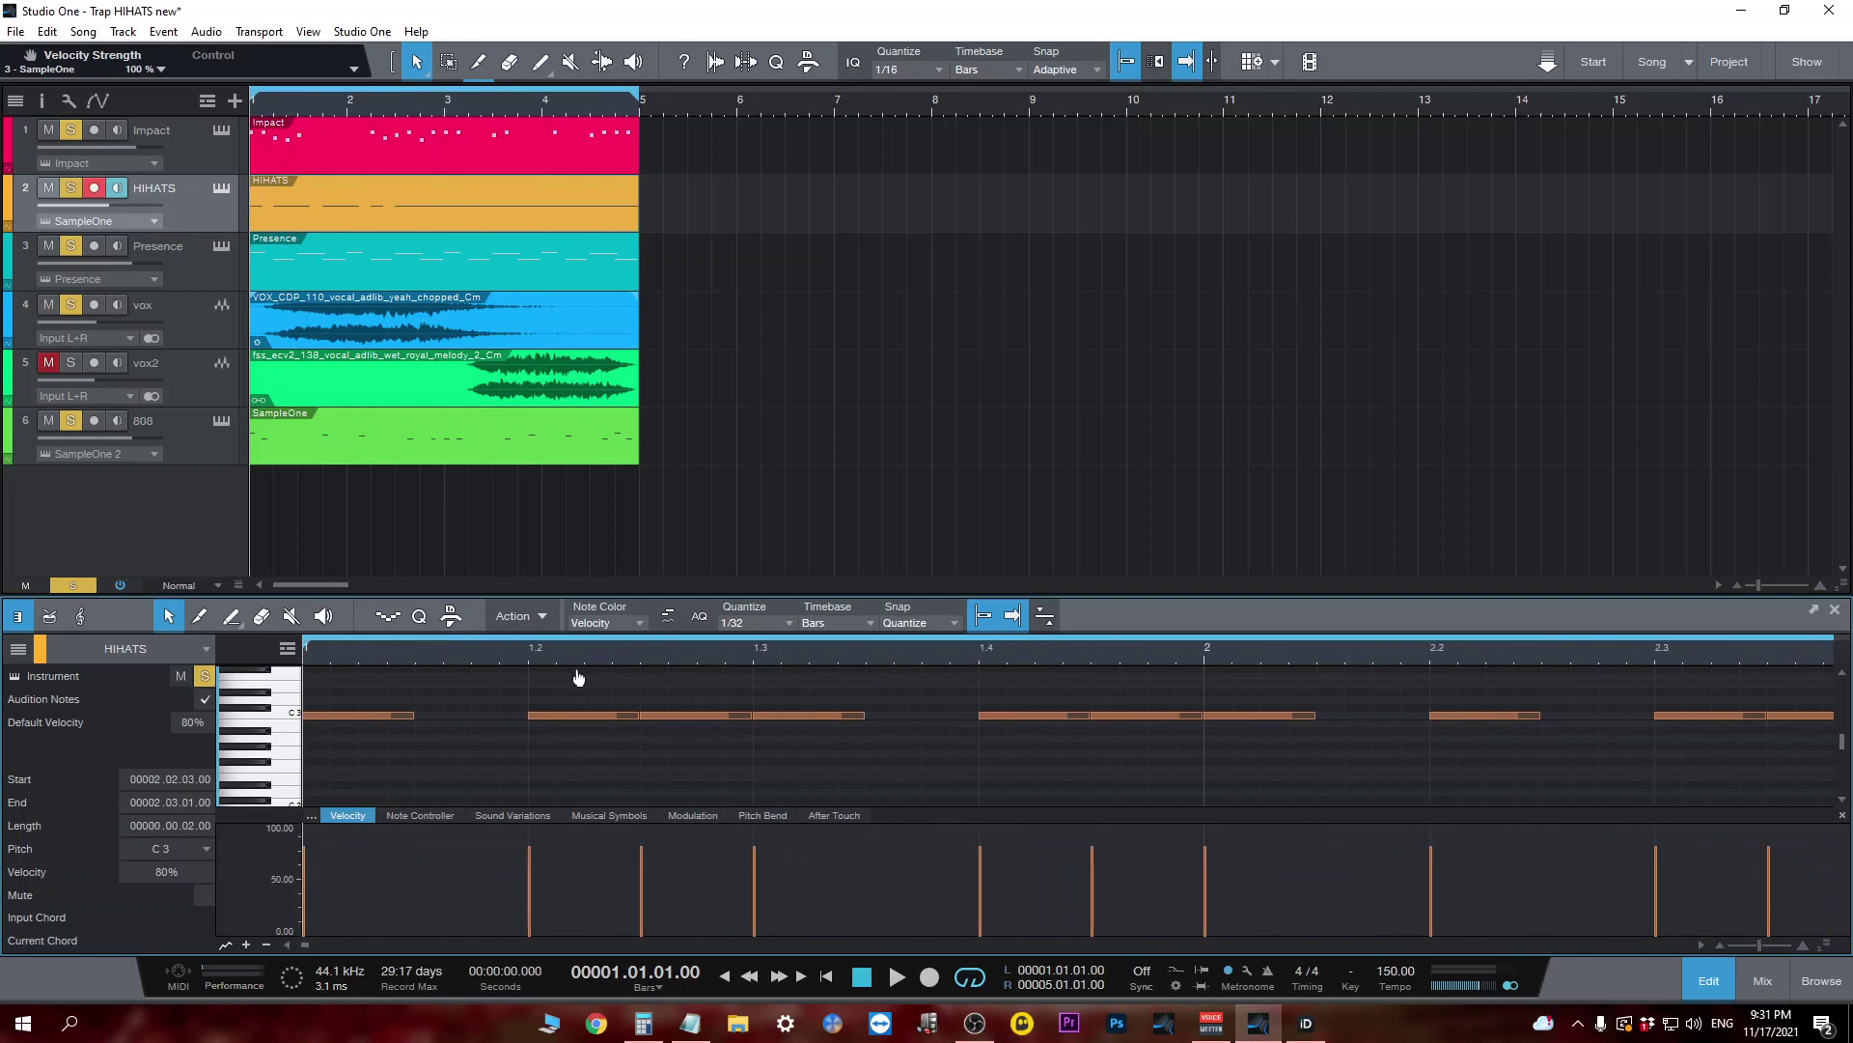
pyautogui.press('w')
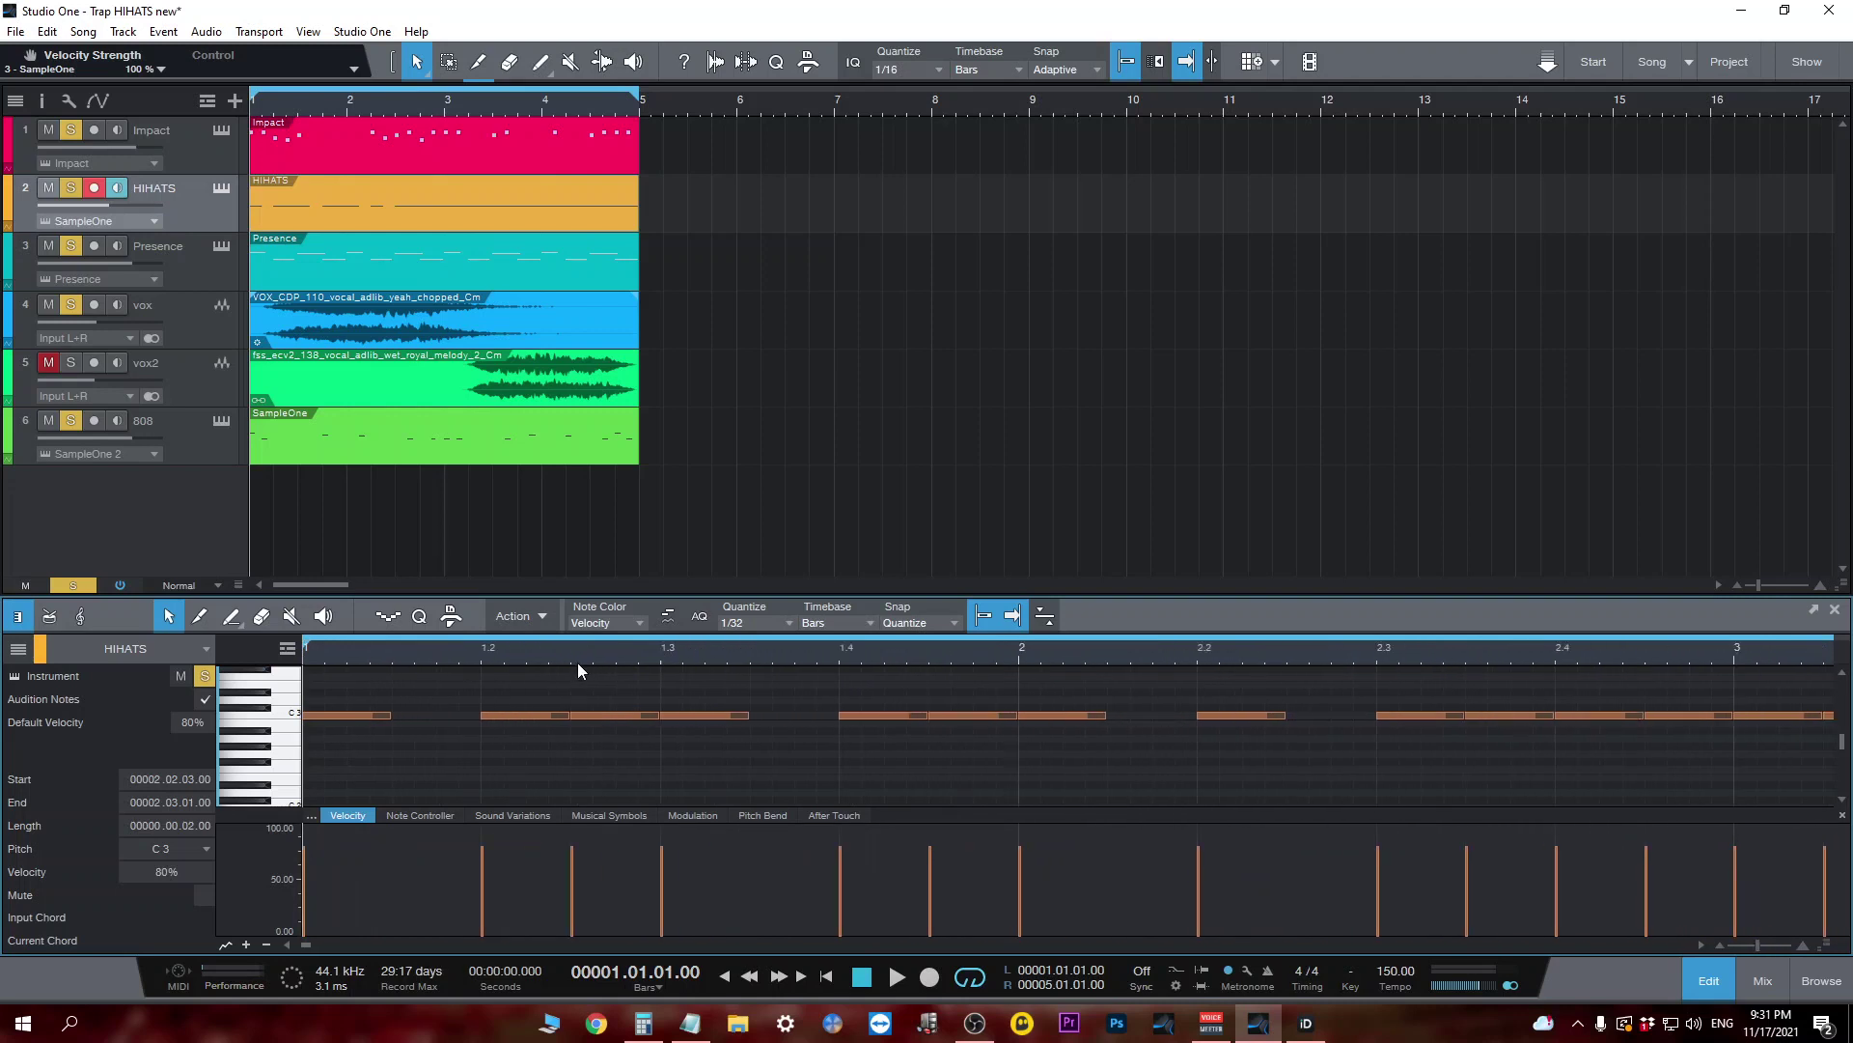
# Fill the gap at 1.1.3 with a C 3 eighth note.
pyautogui.doubleClick(402, 715)
pyautogui.moveTo(414, 715); pyautogui.dragTo(481, 715)
pyautogui.click(436, 681)
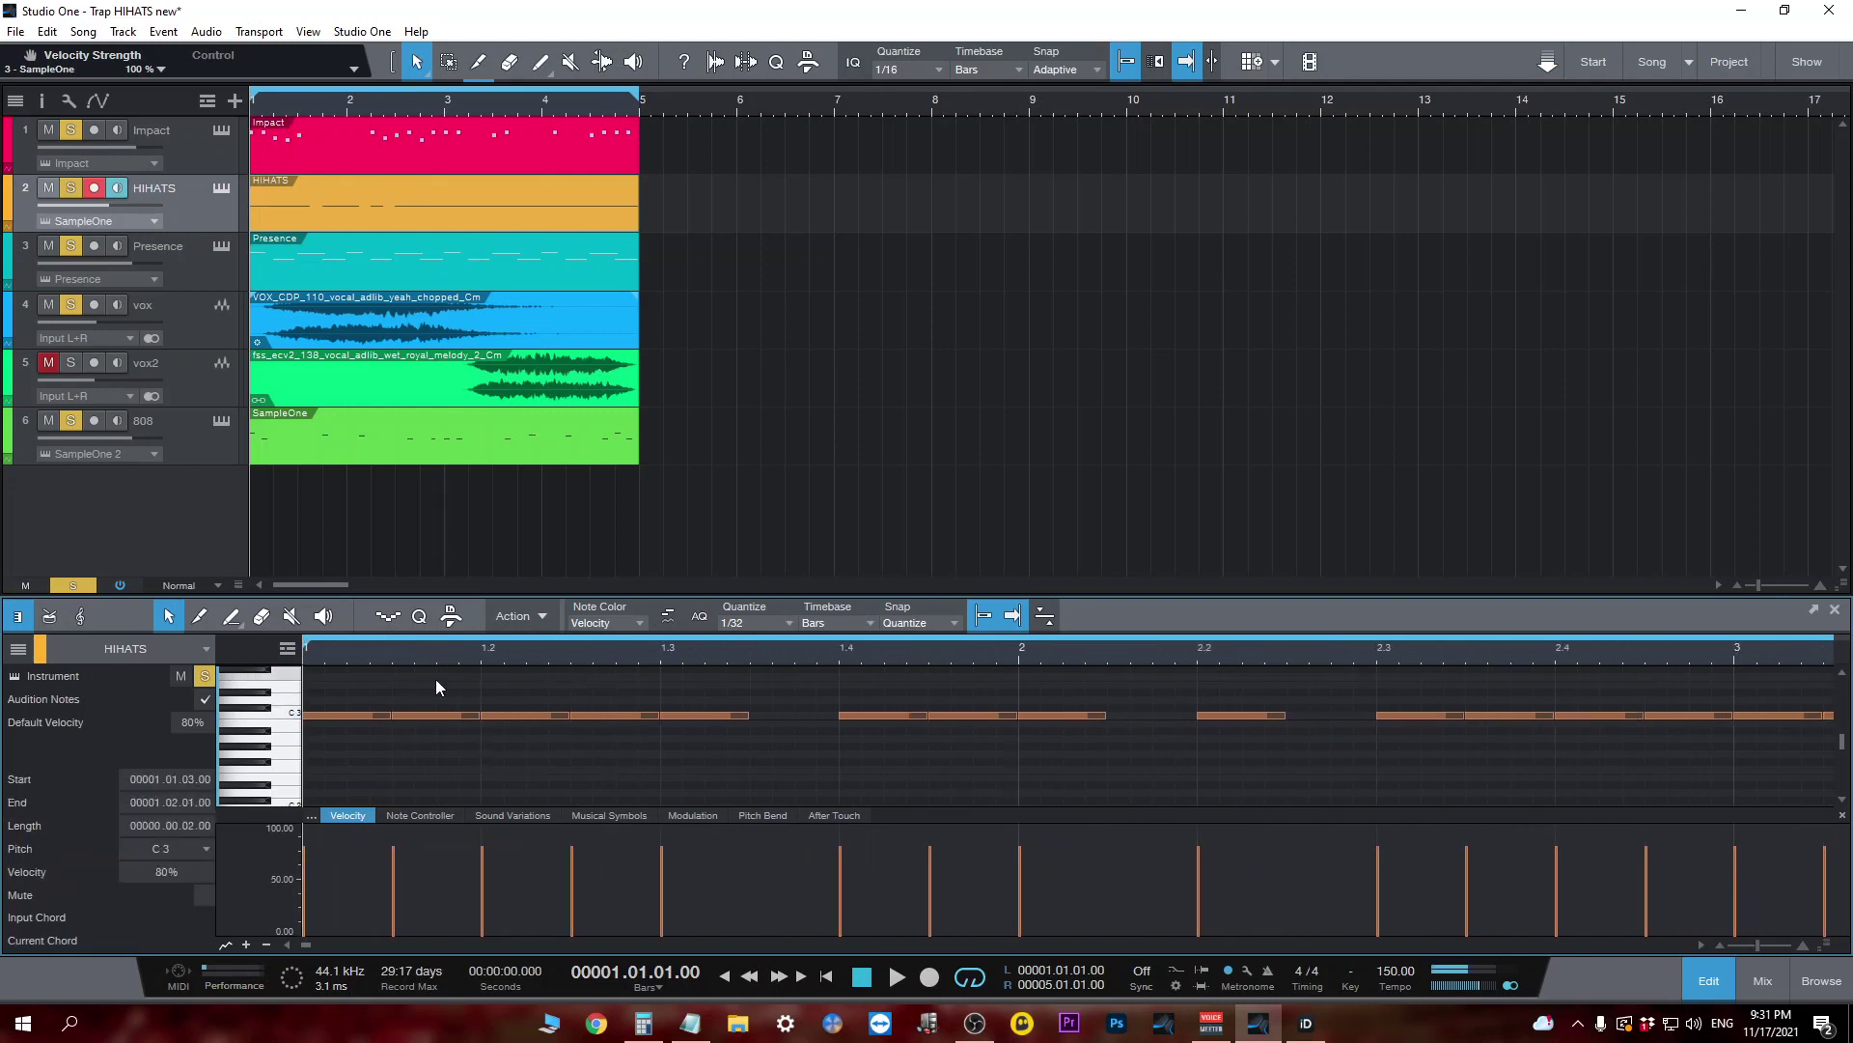
# Replace the opening C 3 eighth note with short 1/32 C 3 notes at 1.1.1 and 1.1.2.
pyautogui.click(348, 709)
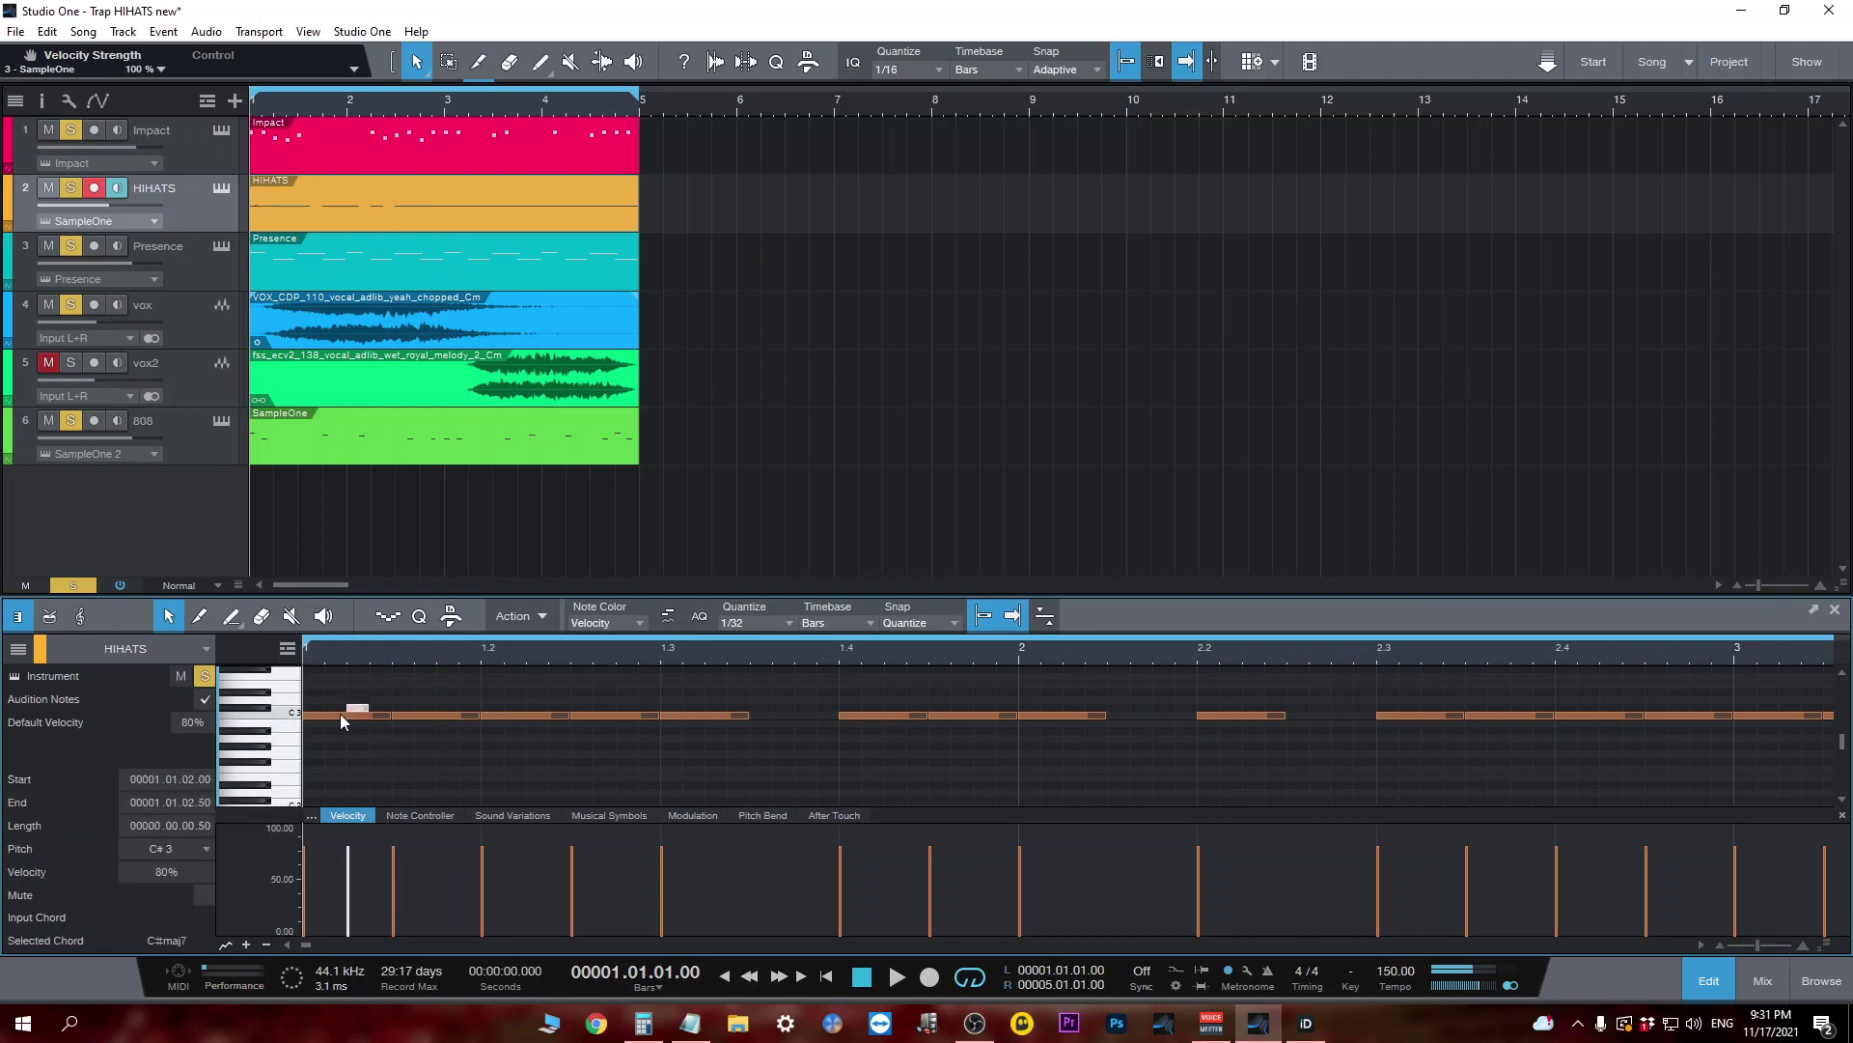
pyautogui.doubleClick(352, 708)
pyautogui.doubleClick(315, 714)
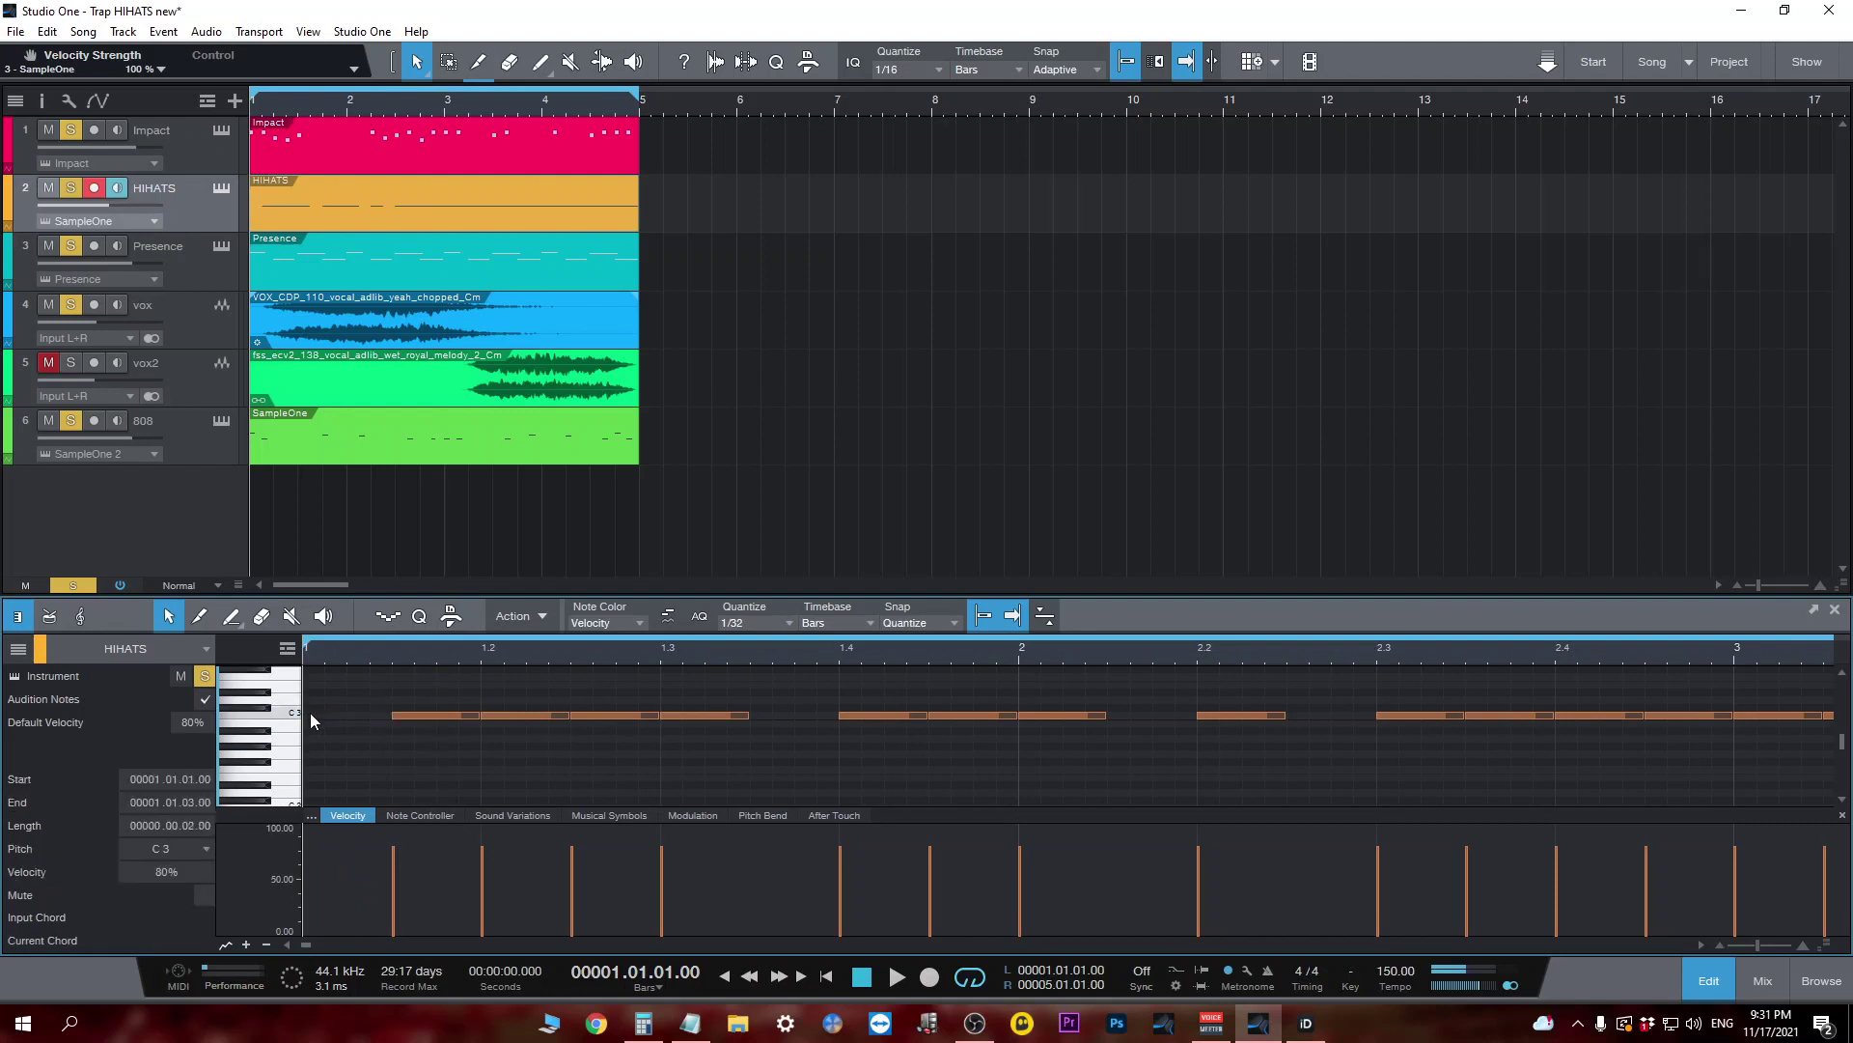
pyautogui.doubleClick(310, 714)
pyautogui.doubleClick(351, 714)
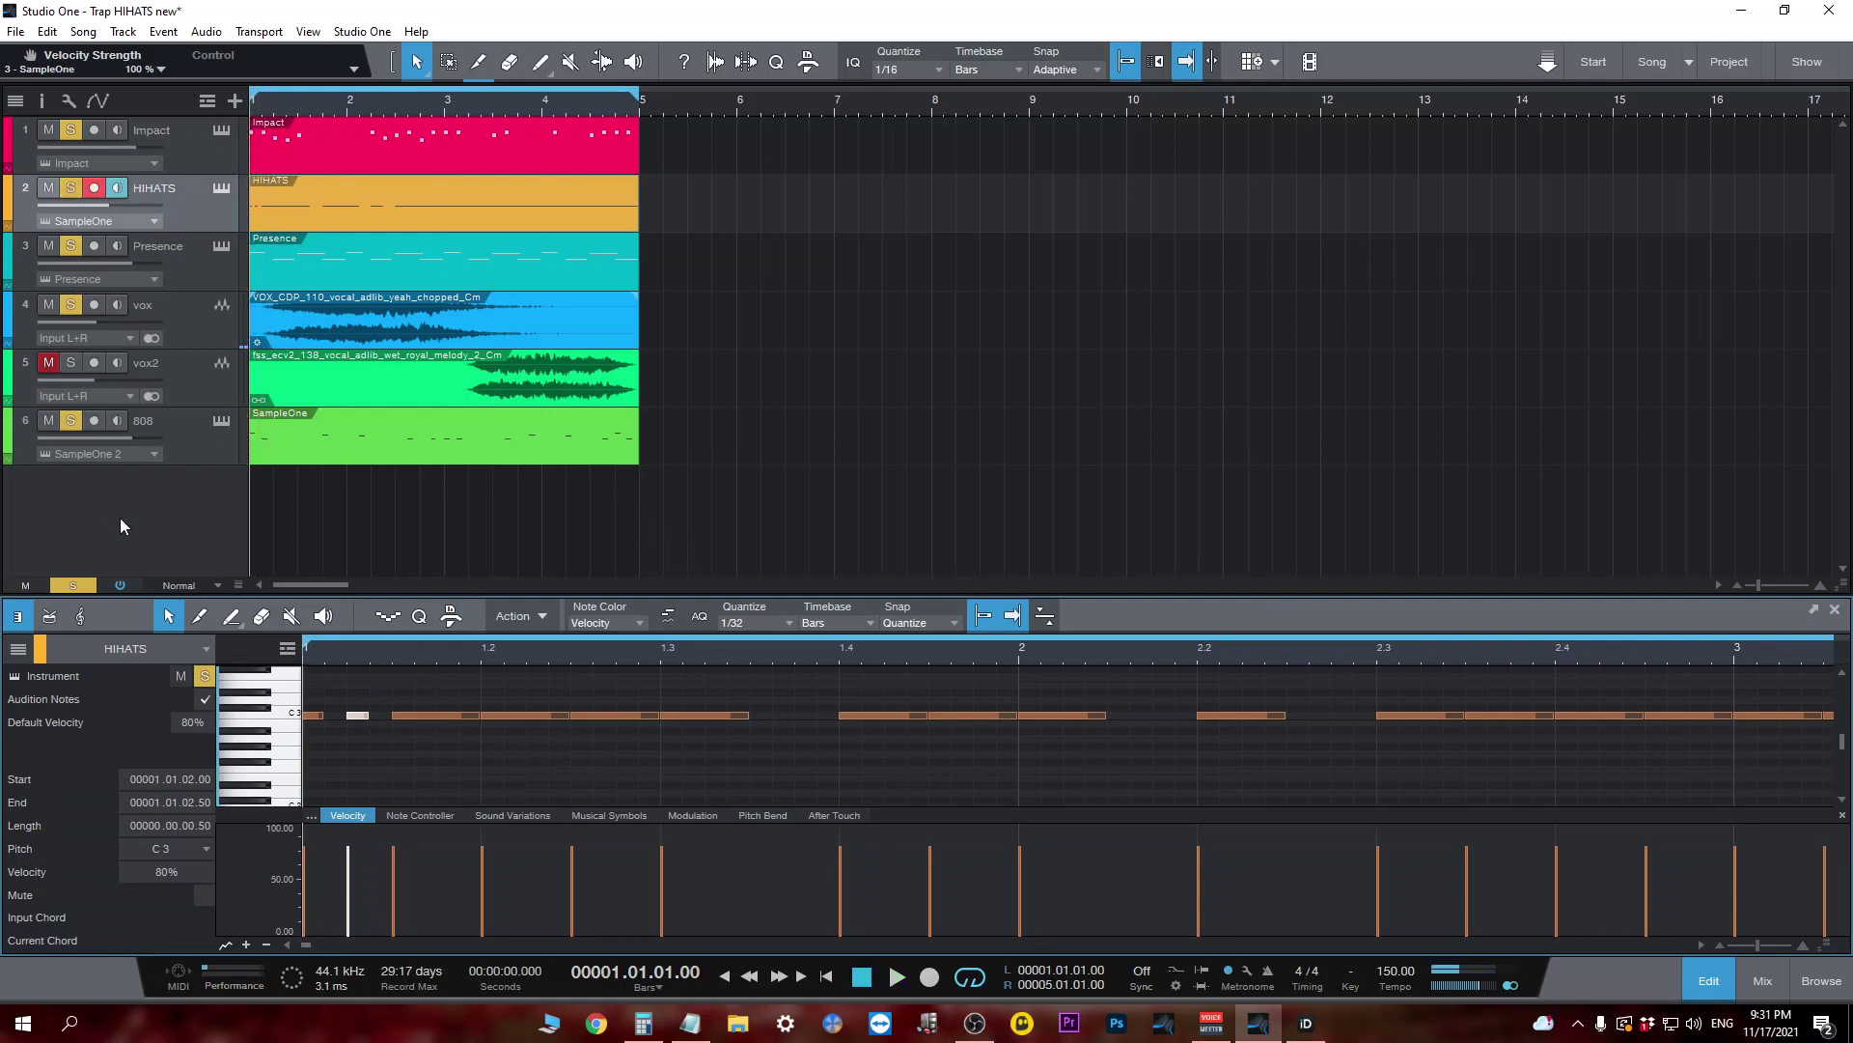
# Clear all track solos, solo only the HIHATS track, and play back the hi-hat pattern.
pyautogui.click(75, 585)
pyautogui.click(65, 189)
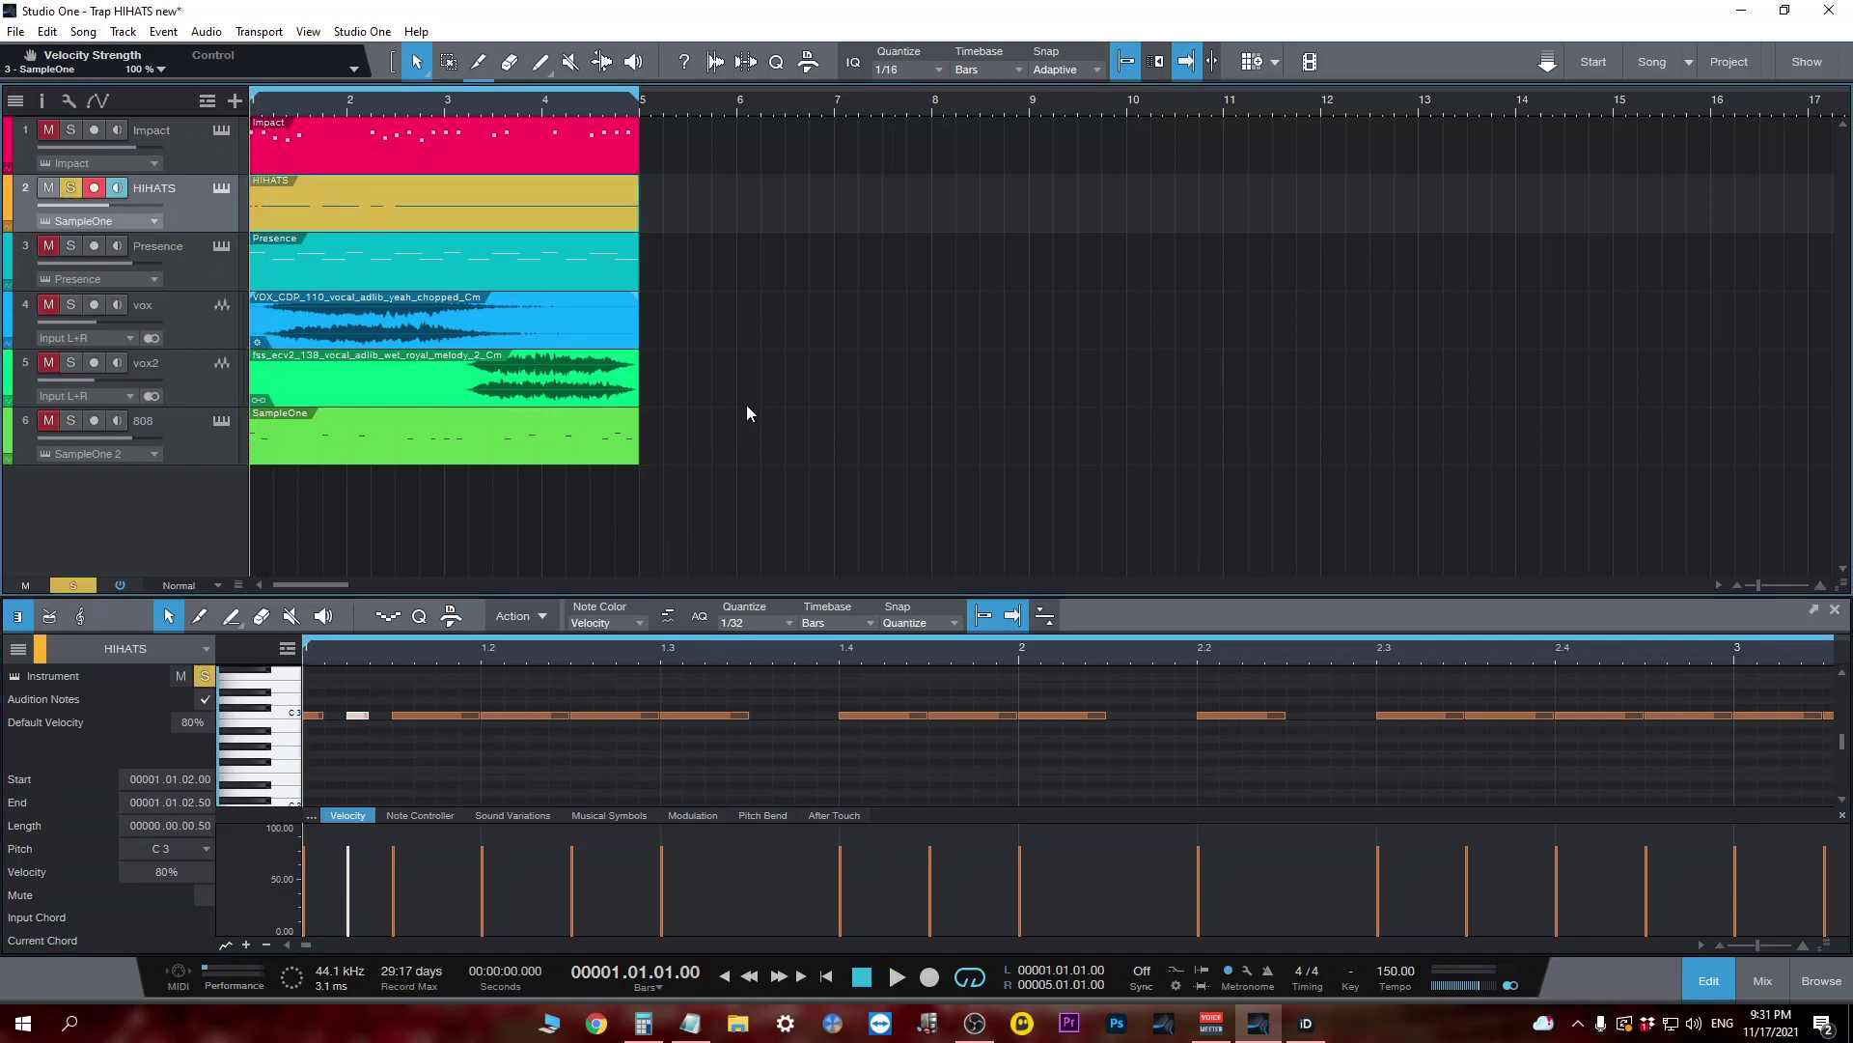
pyautogui.press('space')
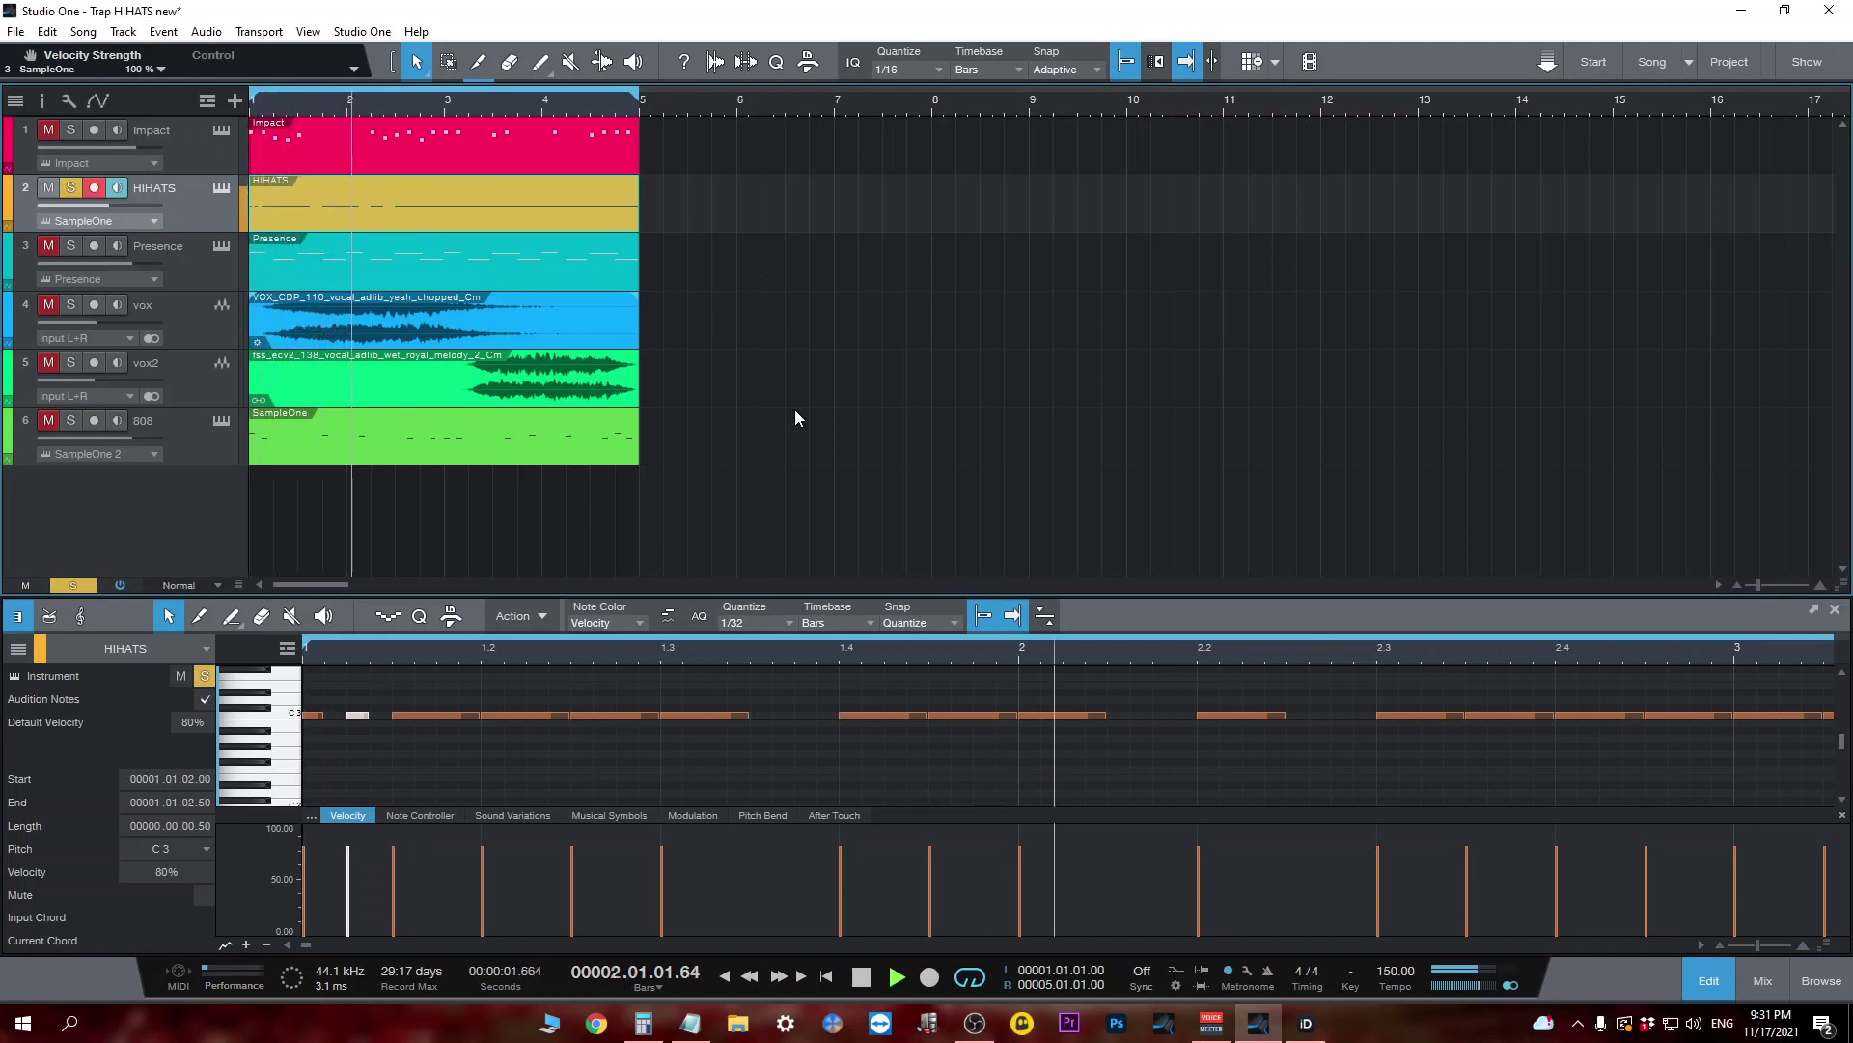
pyautogui.press('space')
pyautogui.press('space')
pyautogui.press('space')
pyautogui.press('space')
pyautogui.press('space')
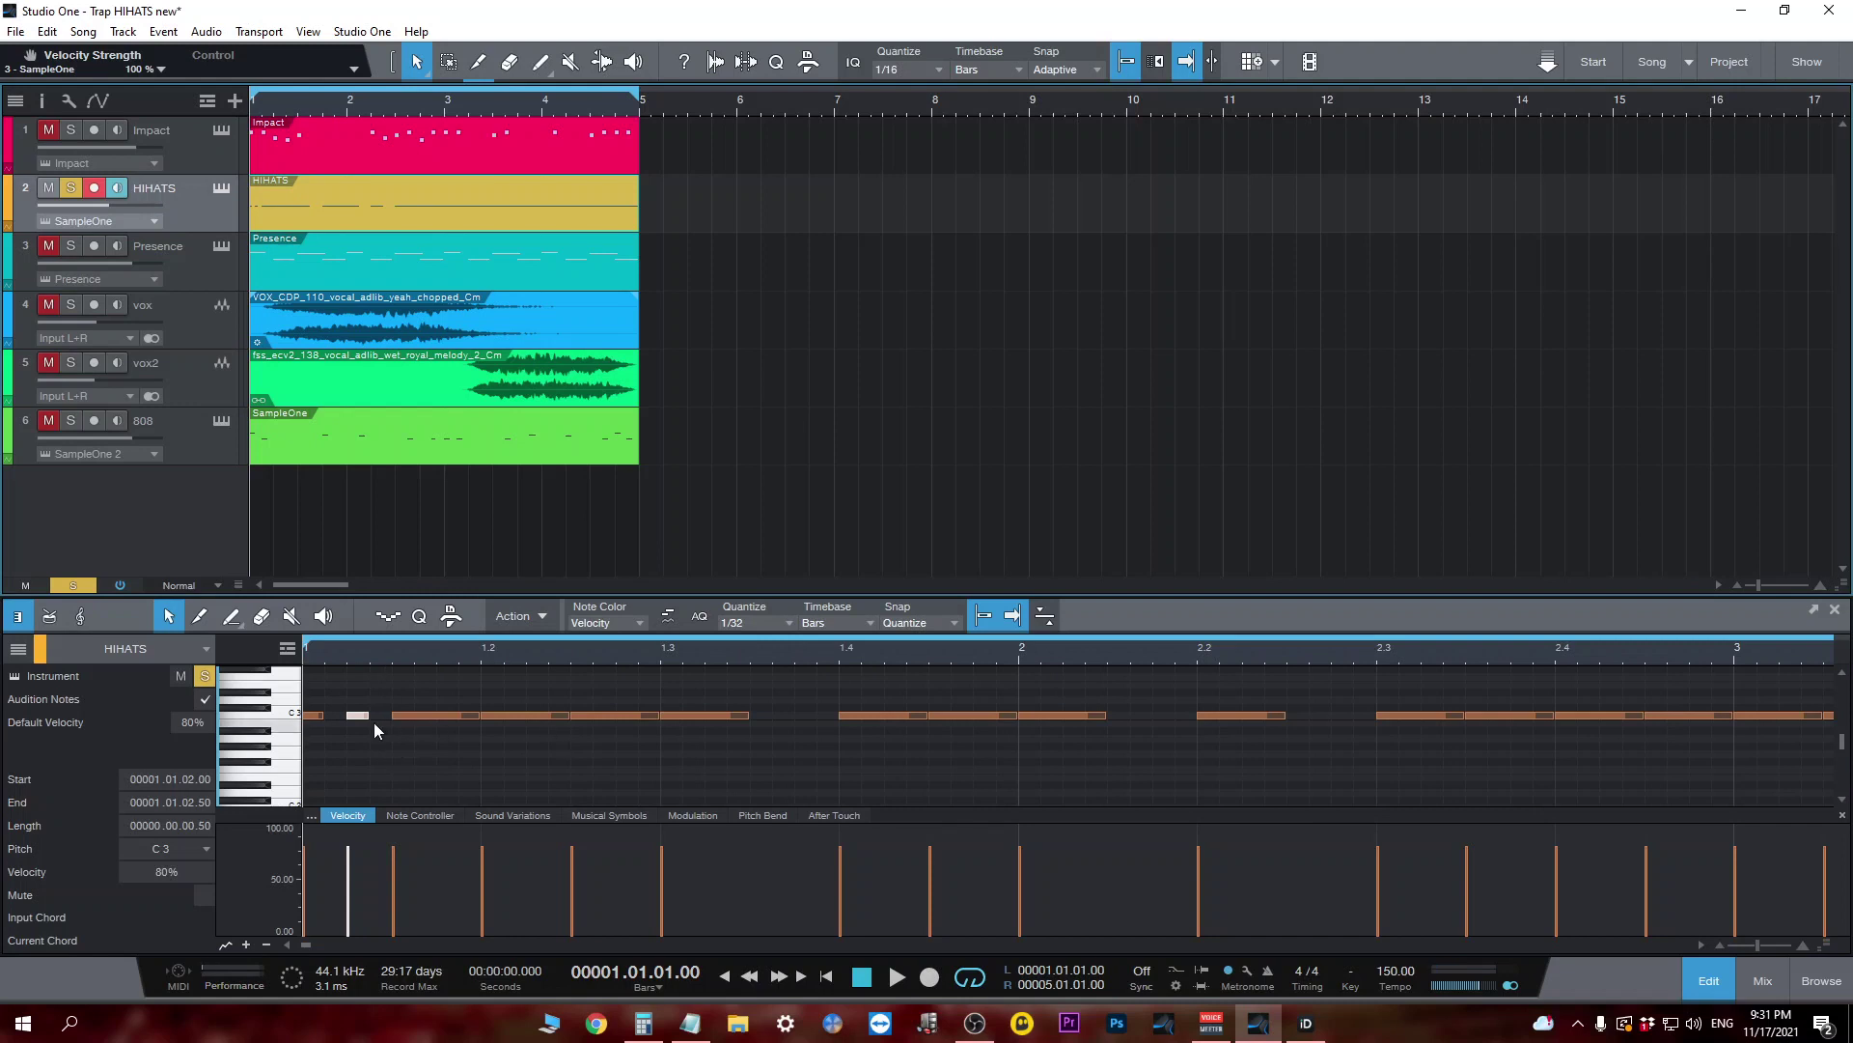
# Lower the 1/32 note at 1.1.2 to G# 2 and play the start of the pattern.
pyautogui.click(376, 751)
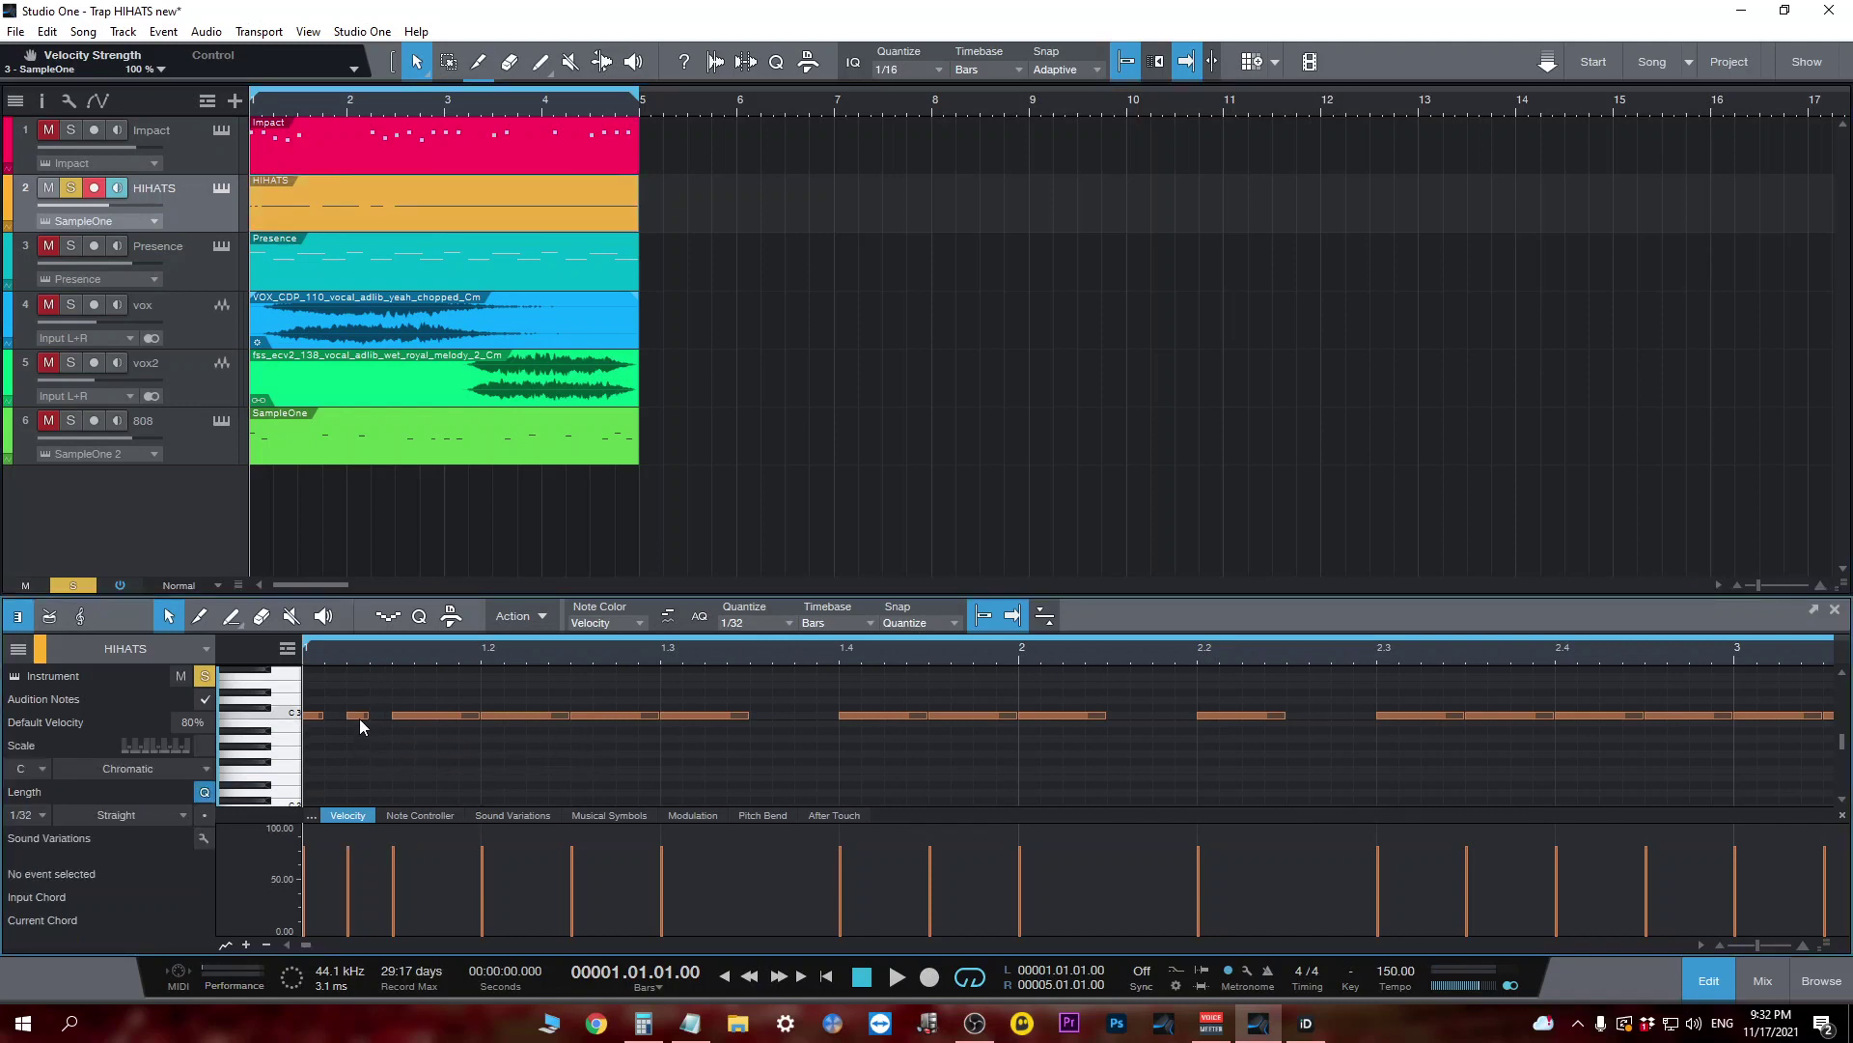
pyautogui.click(358, 717)
pyautogui.moveTo(355, 719); pyautogui.dragTo(356, 747)
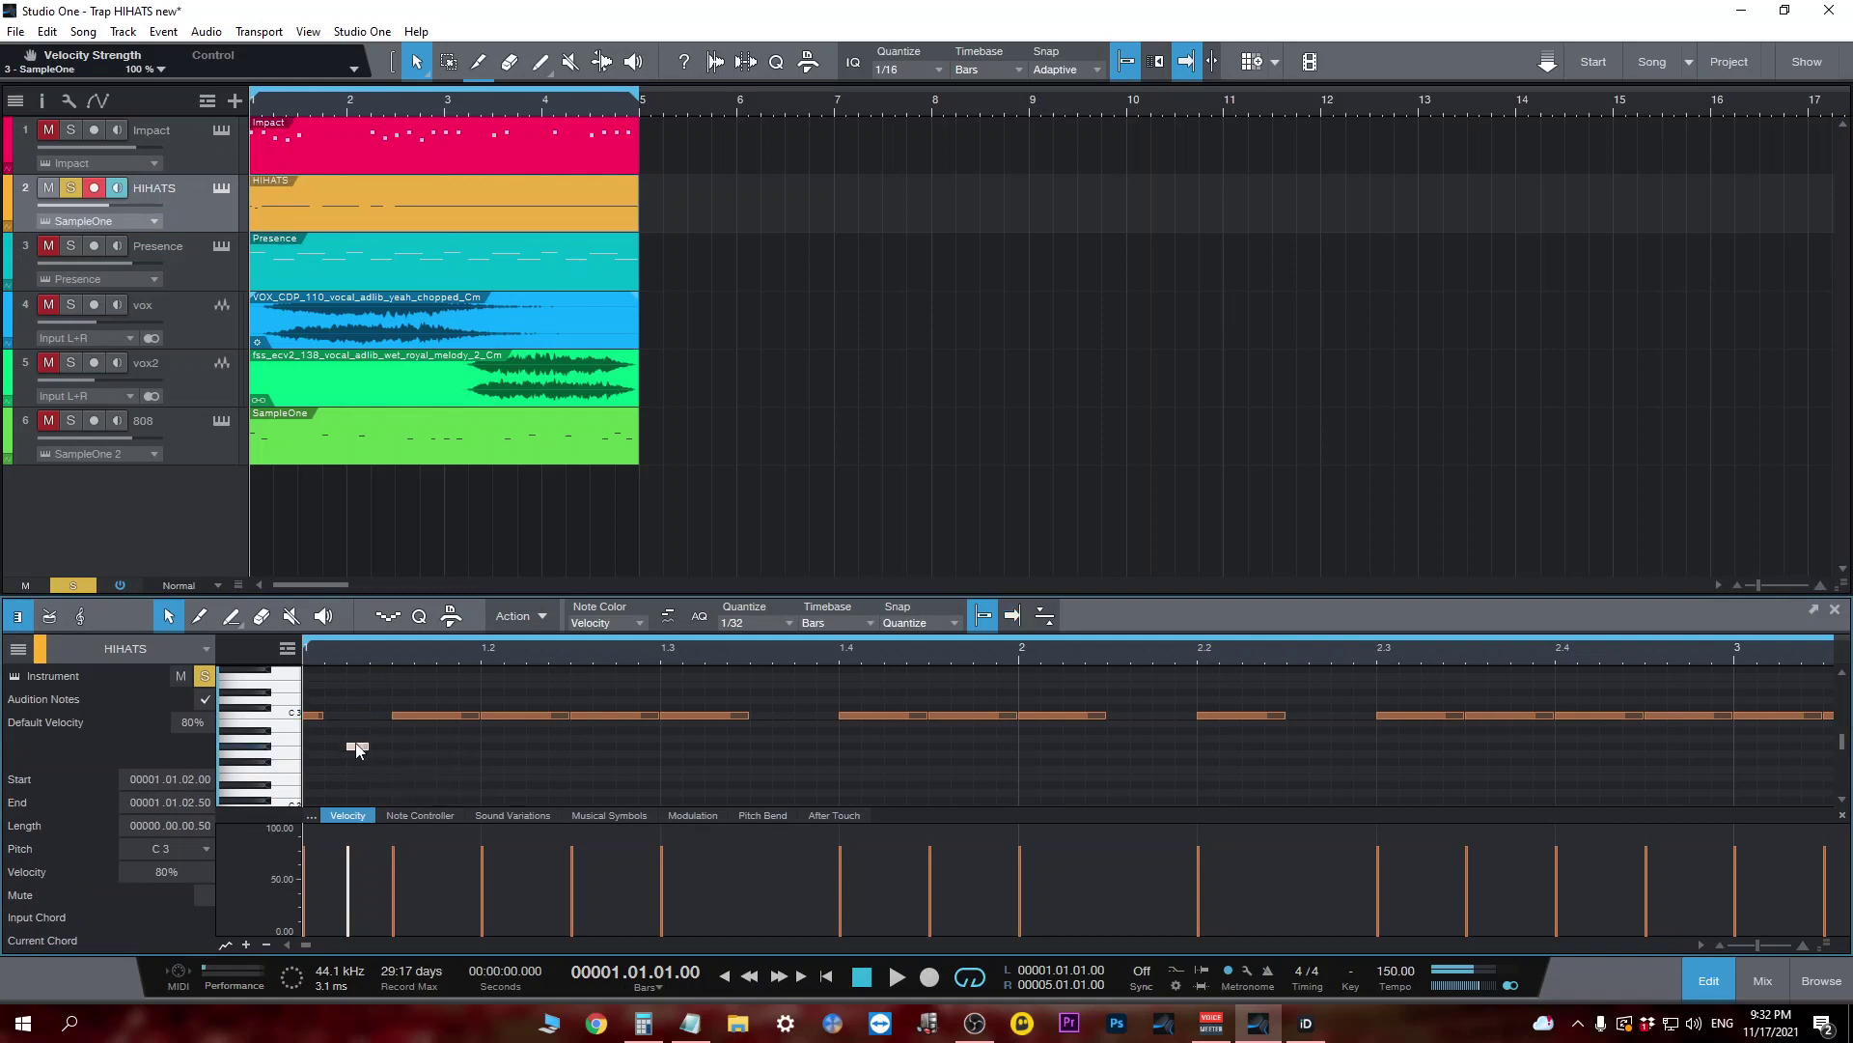
pyautogui.press('space')
pyautogui.press('space')
pyautogui.press('space')
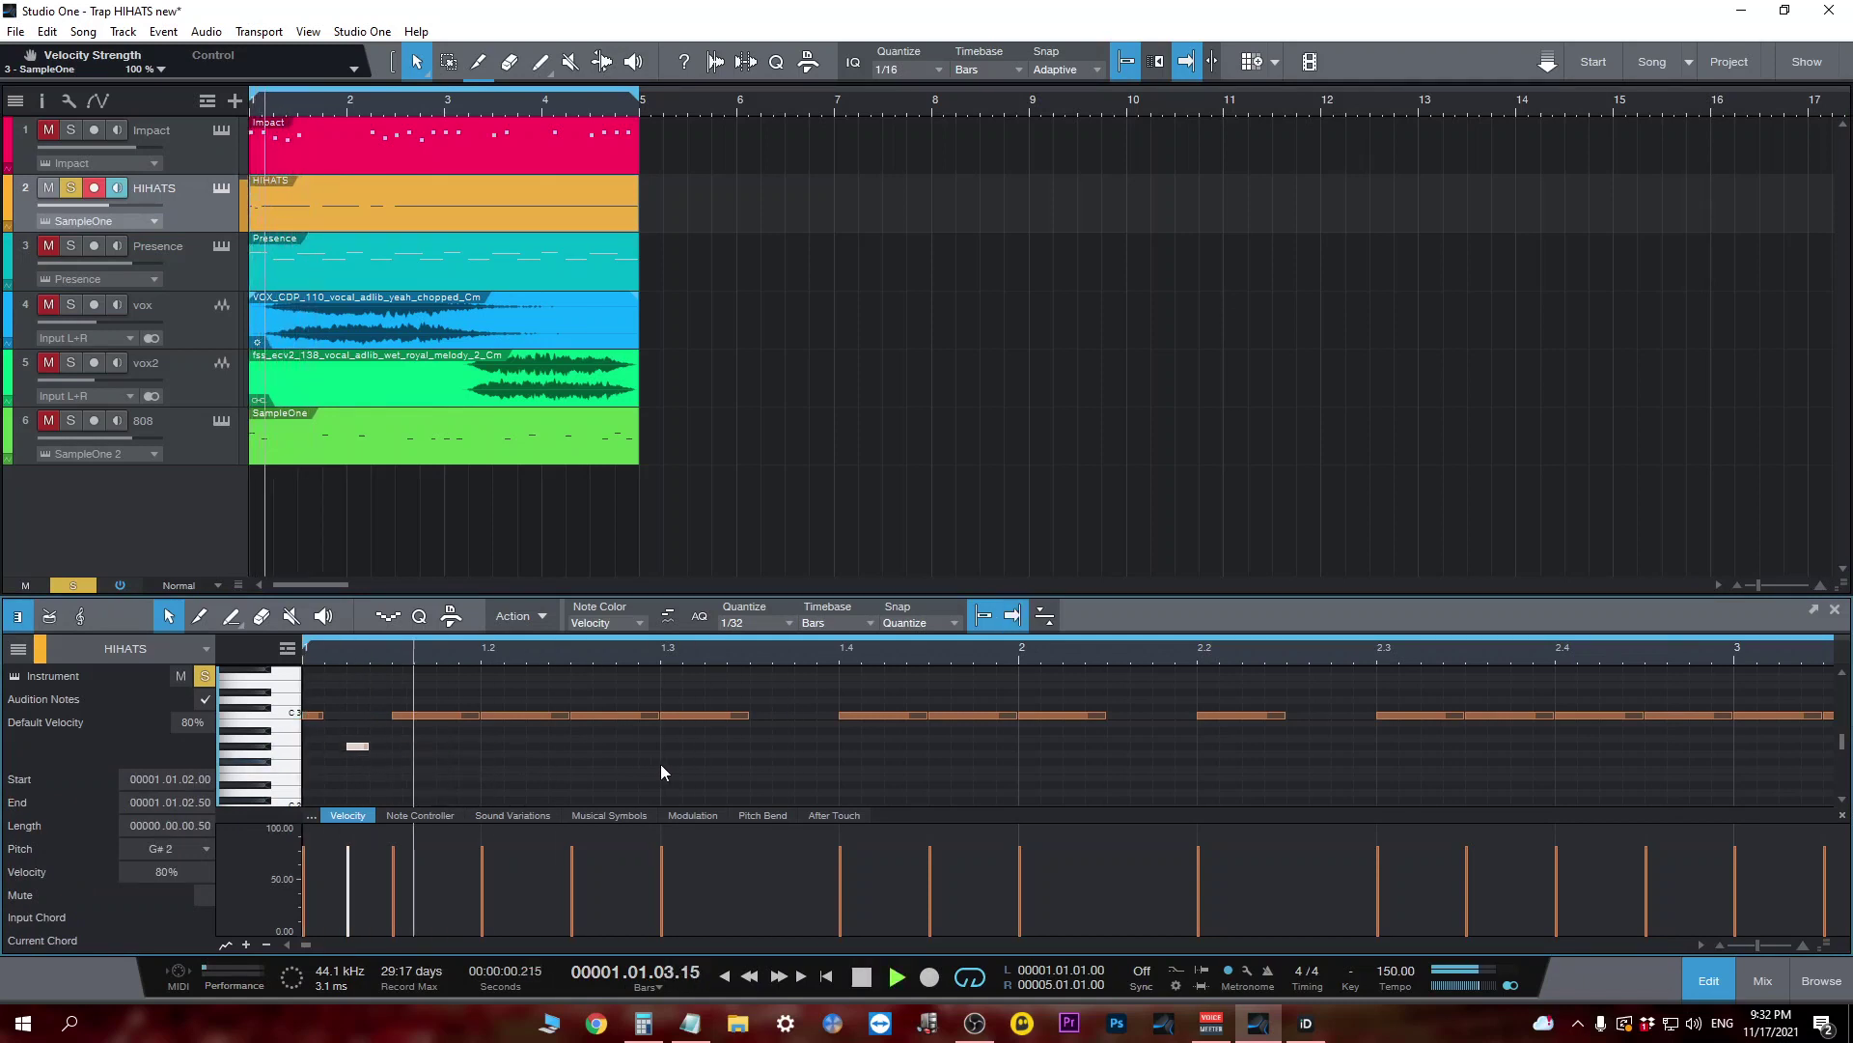
pyautogui.press('space')
pyautogui.click(660, 762)
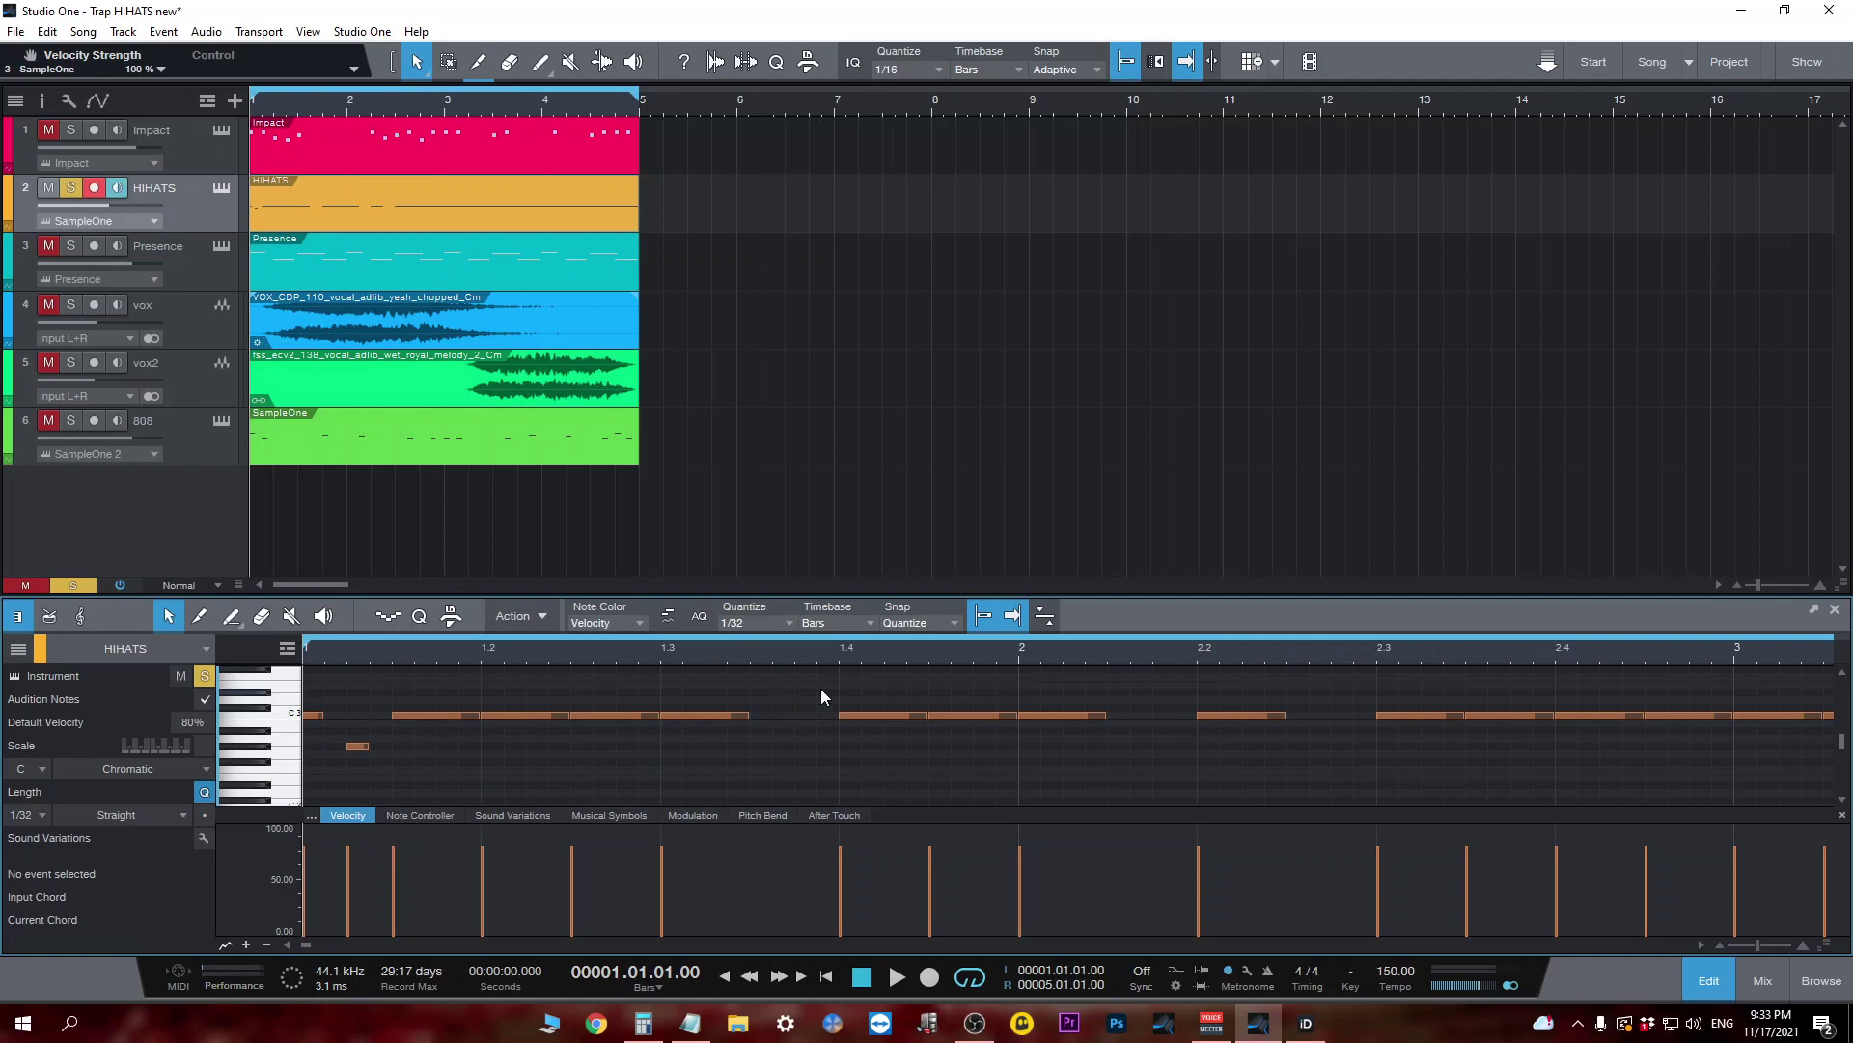
# Split the C 3 note at 1.4.1 at the grid into four 1/32 notes.
pyautogui.rightClick(877, 715)
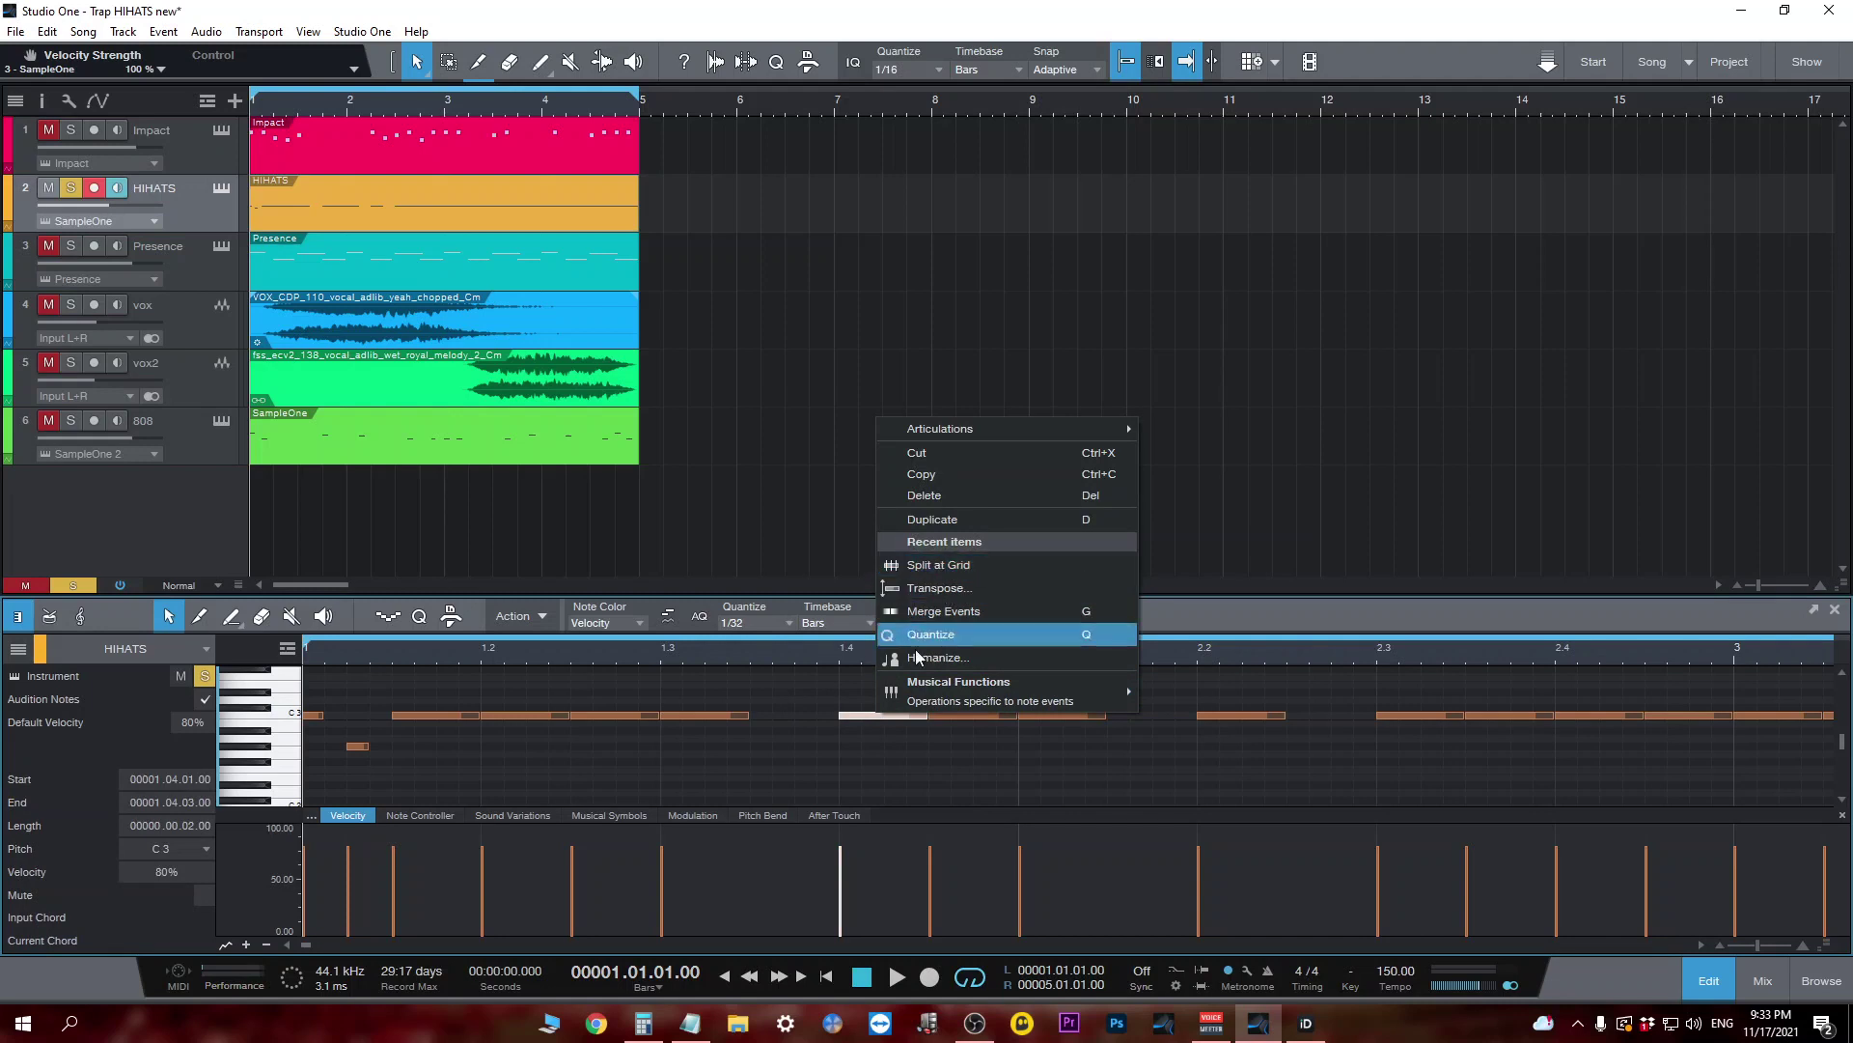
pyautogui.click(867, 745)
pyautogui.click(867, 715)
pyautogui.rightClick(866, 714)
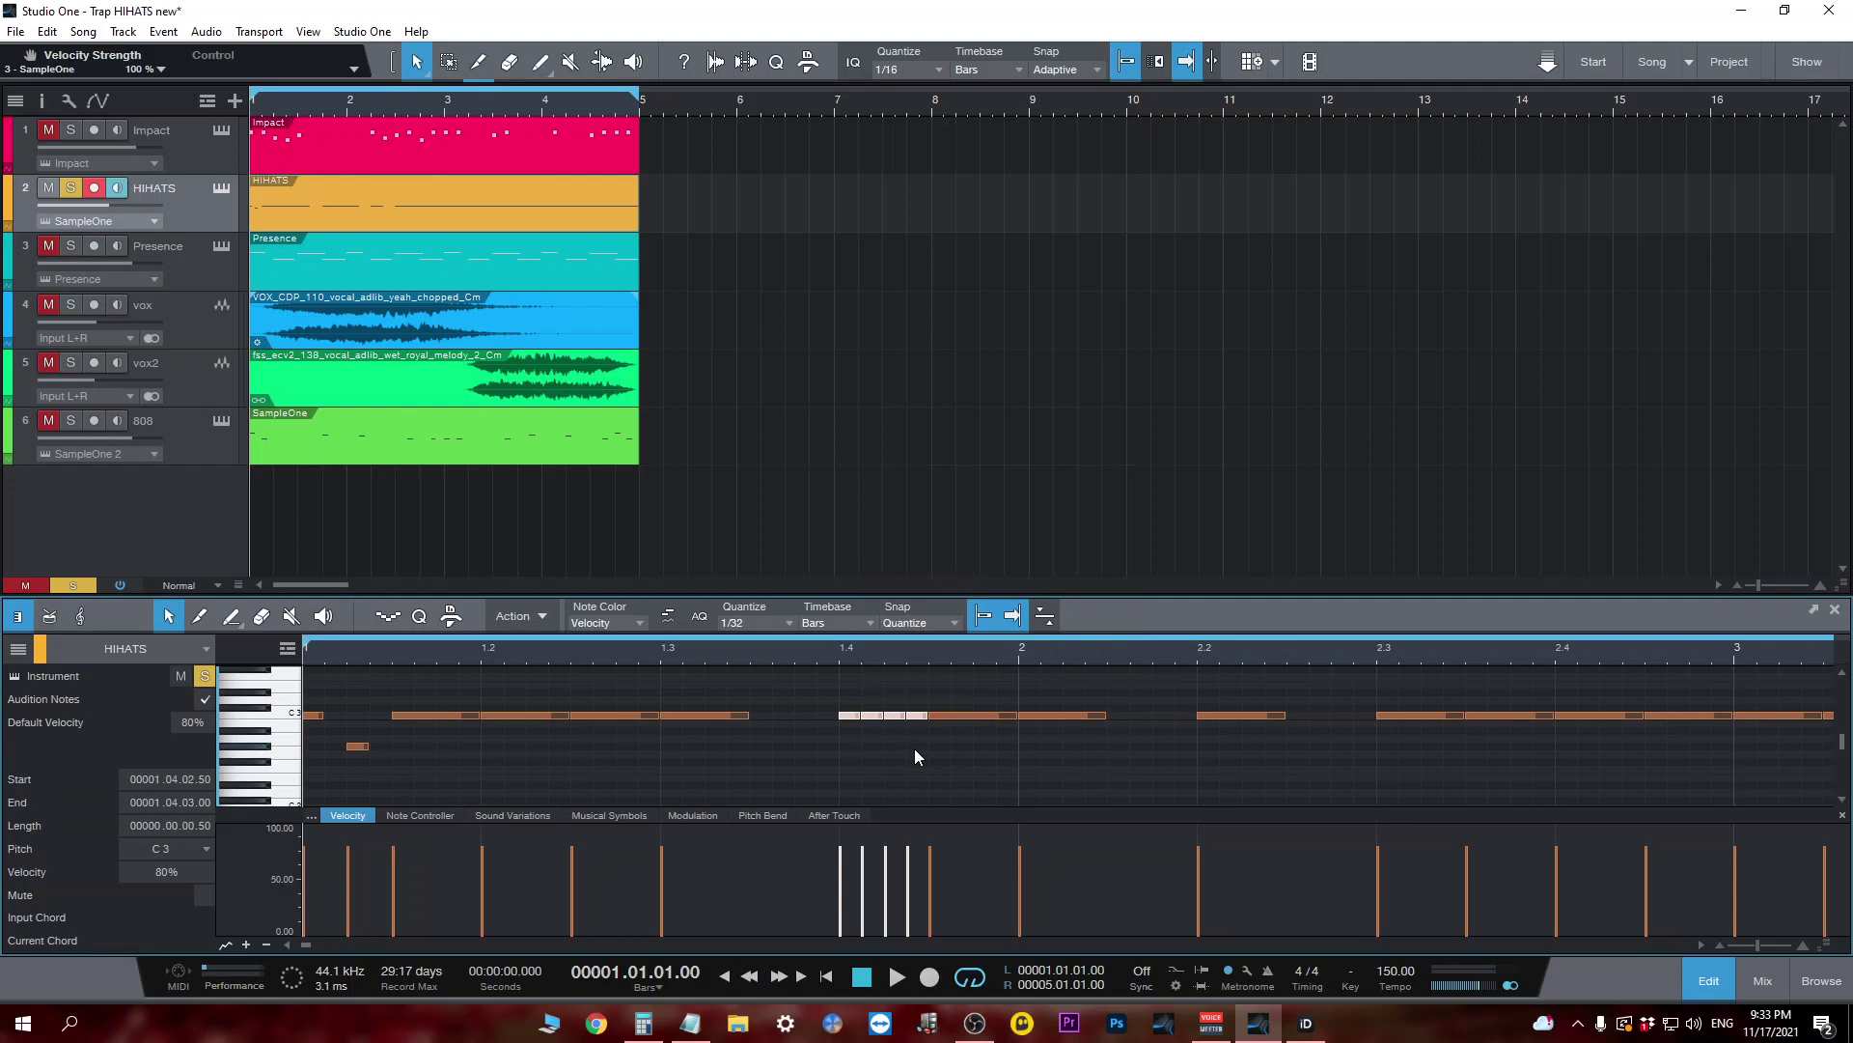
# Unmute and solo the Presence track alongside HIHATS, and play the pattern against it.
pyautogui.click(50, 247)
pyautogui.press('space')
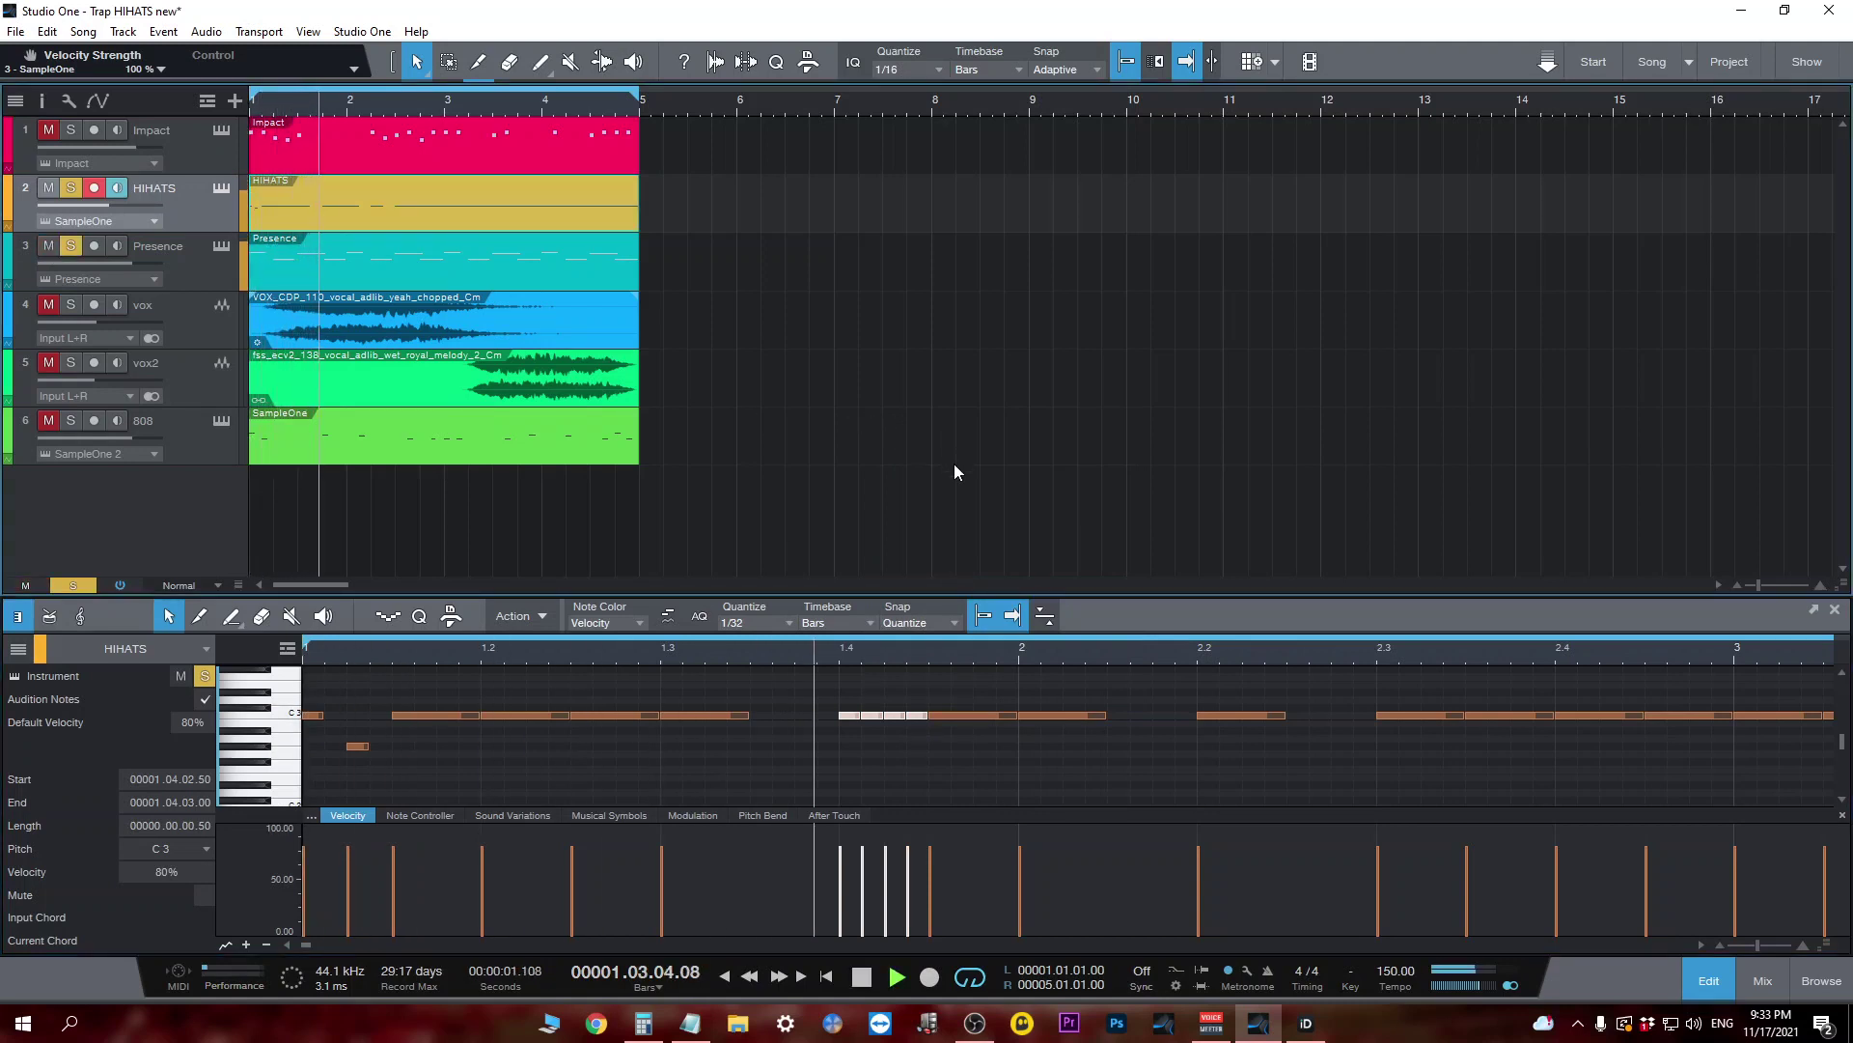
pyautogui.press('space')
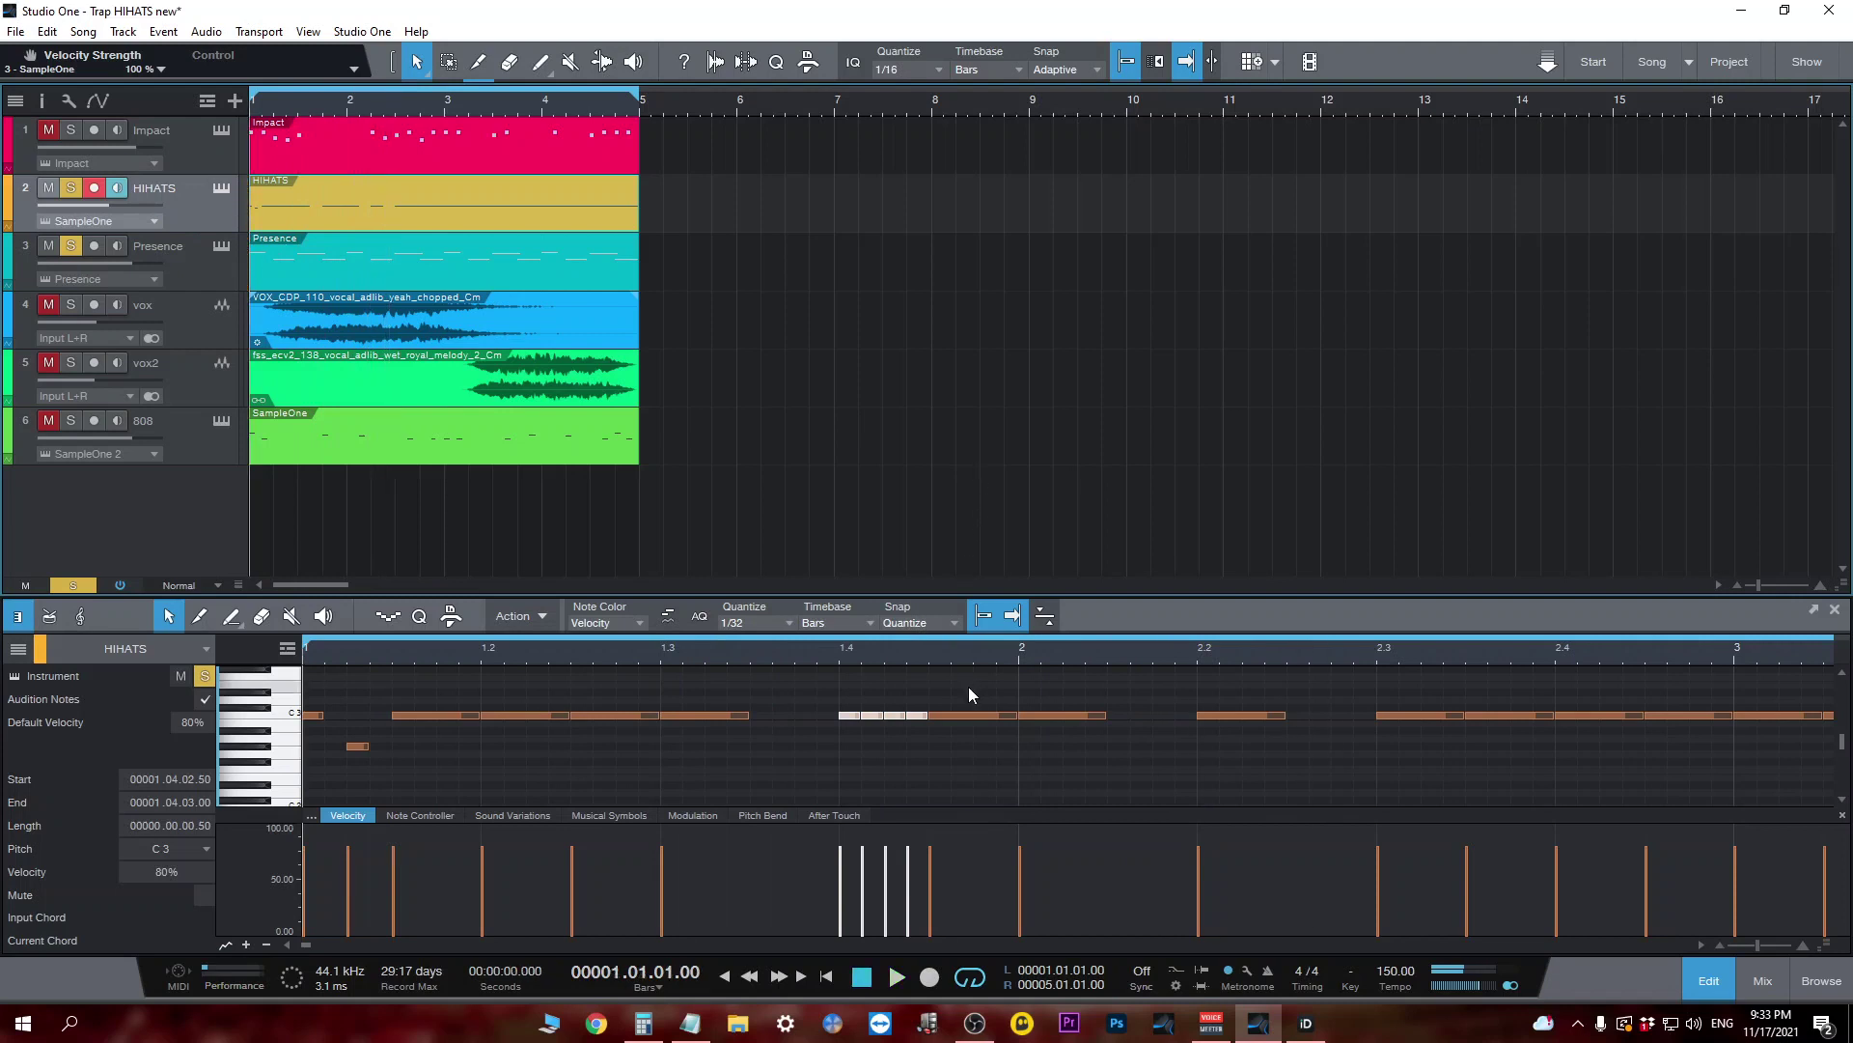
# Split the C 3 note at 1.4.3 at the grid into 1/32 notes and play the hi-hat roll.
pyautogui.rightClick(960, 715)
pyautogui.click(1050, 576)
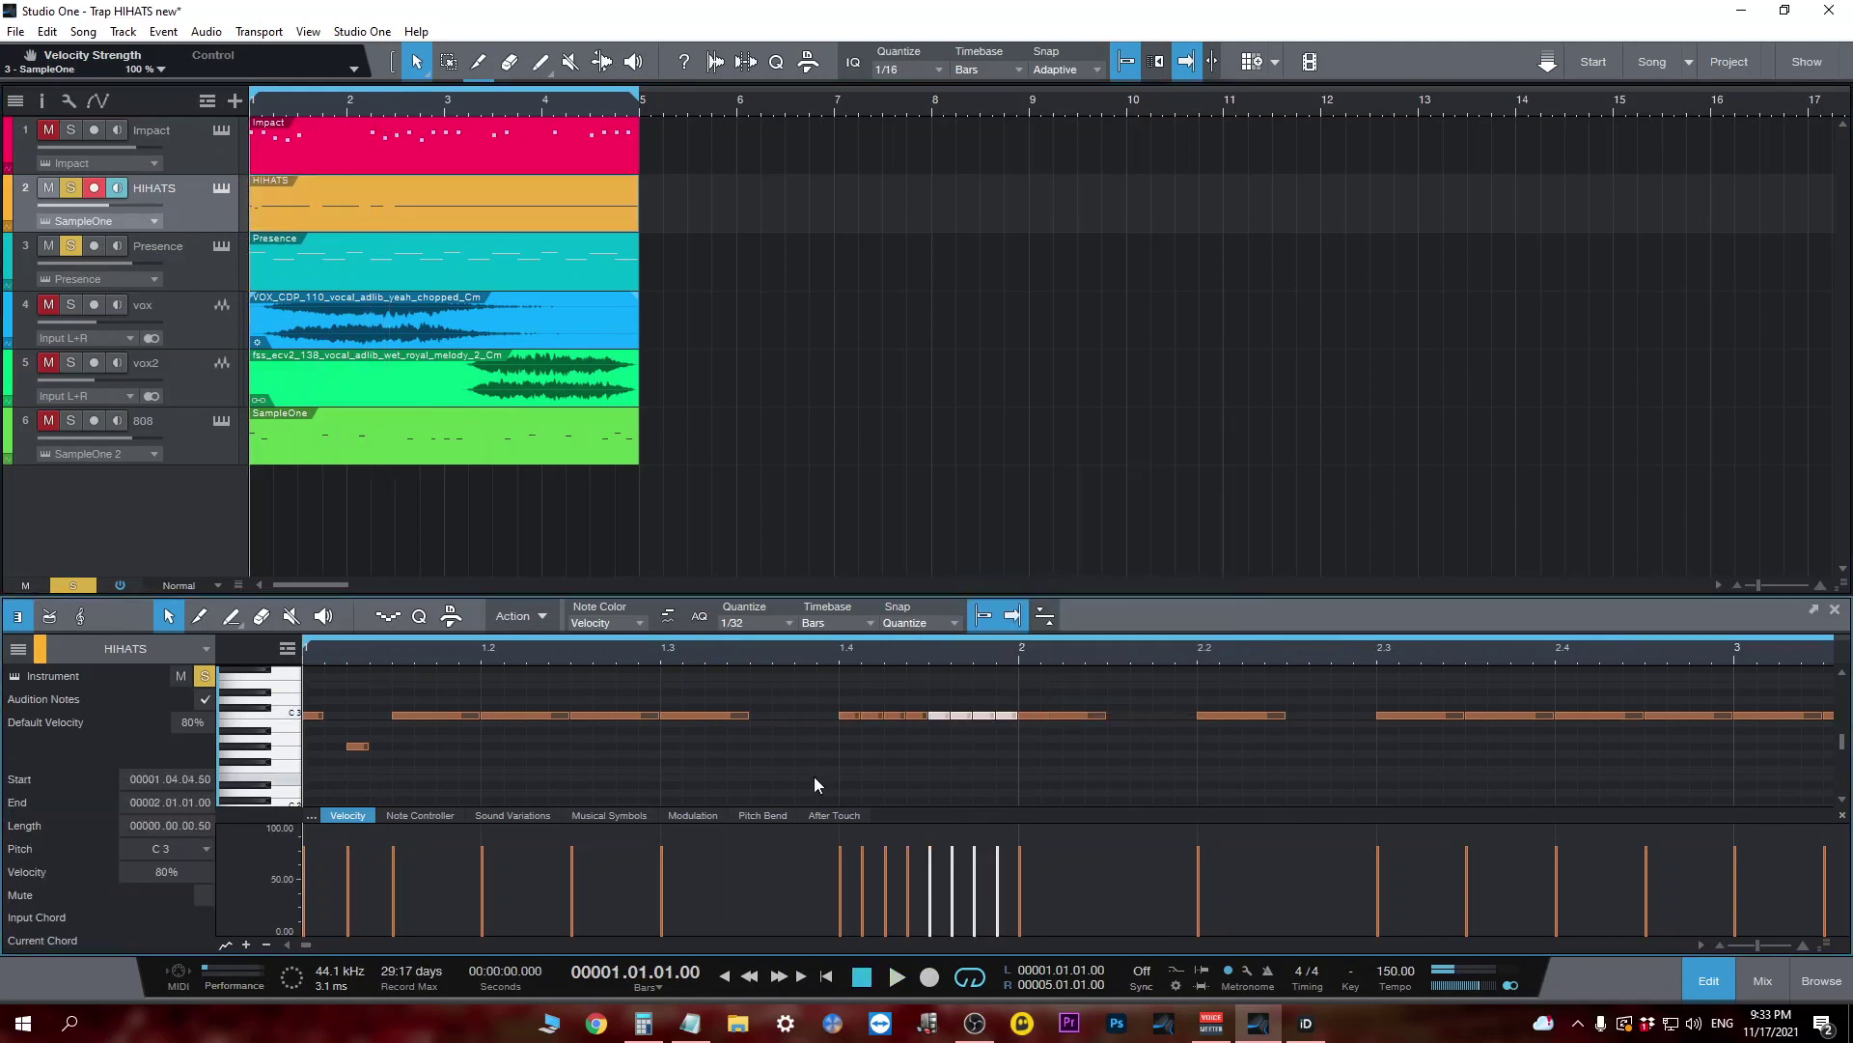
pyautogui.click(910, 654)
pyautogui.click(843, 659)
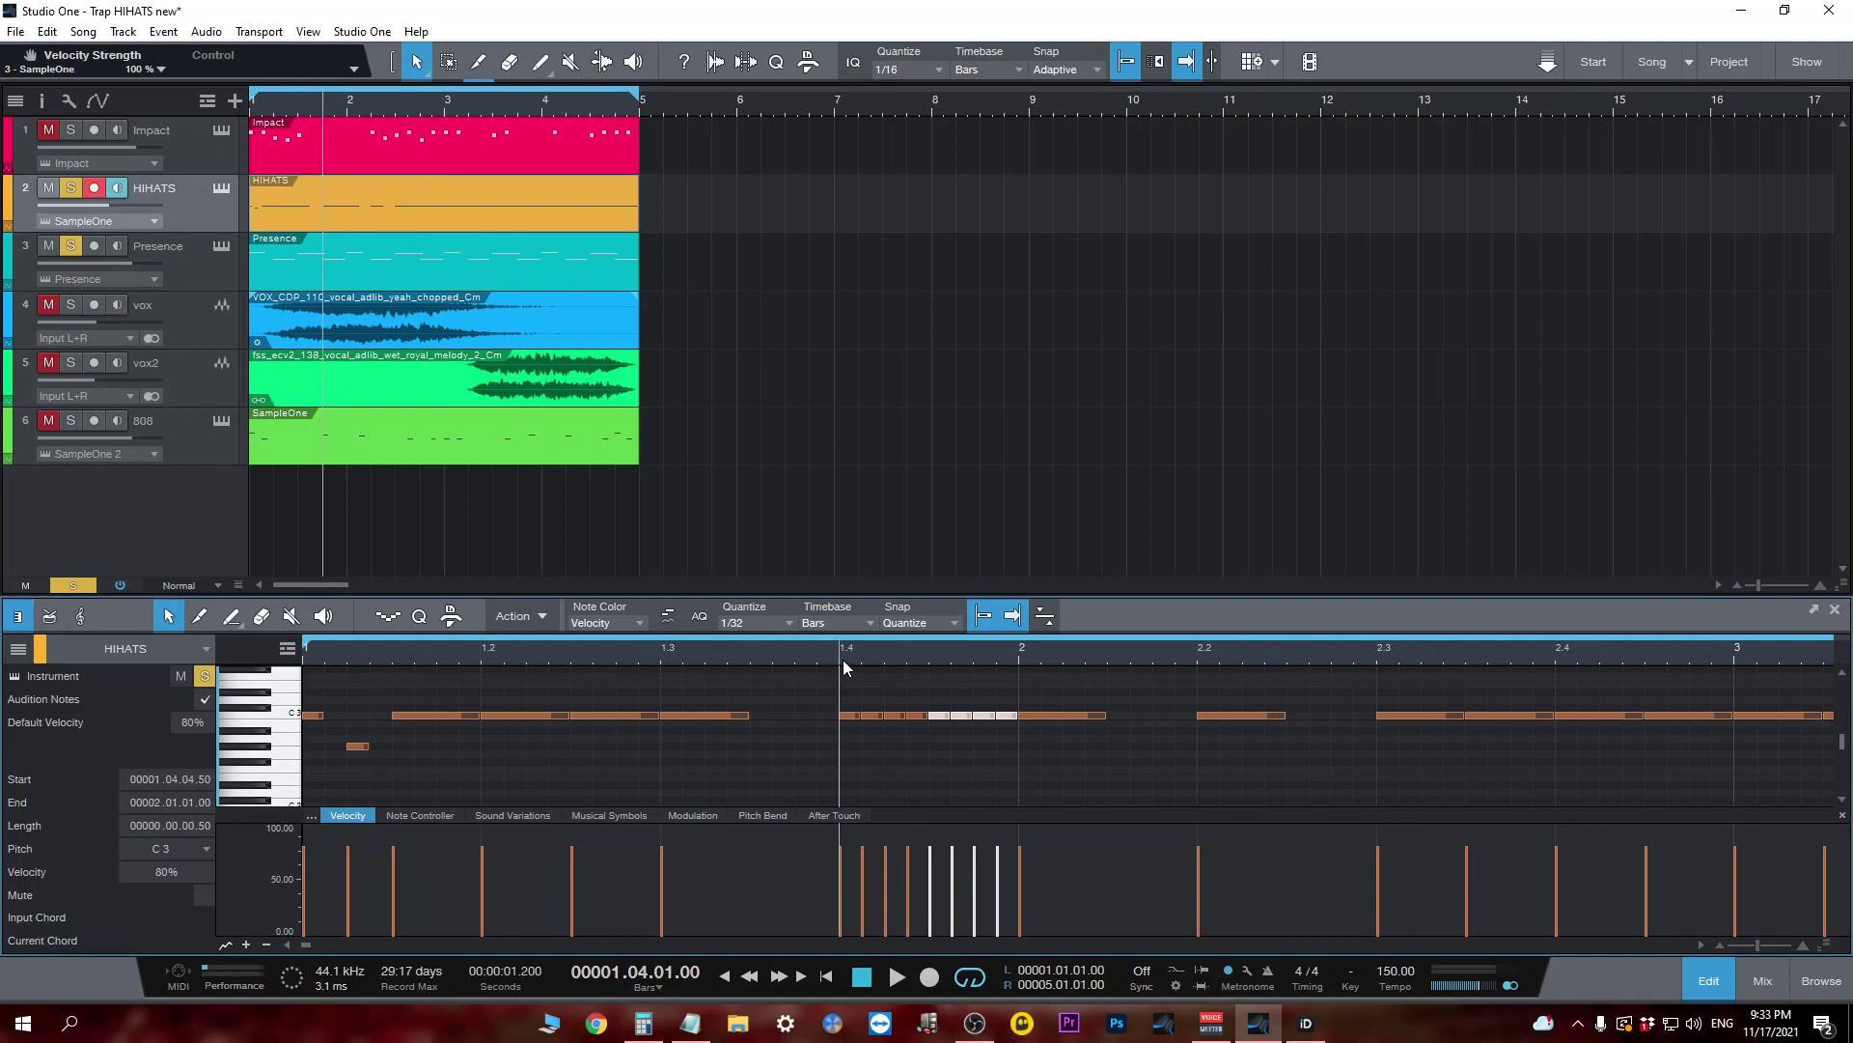
pyautogui.click(867, 979)
pyautogui.press('space')
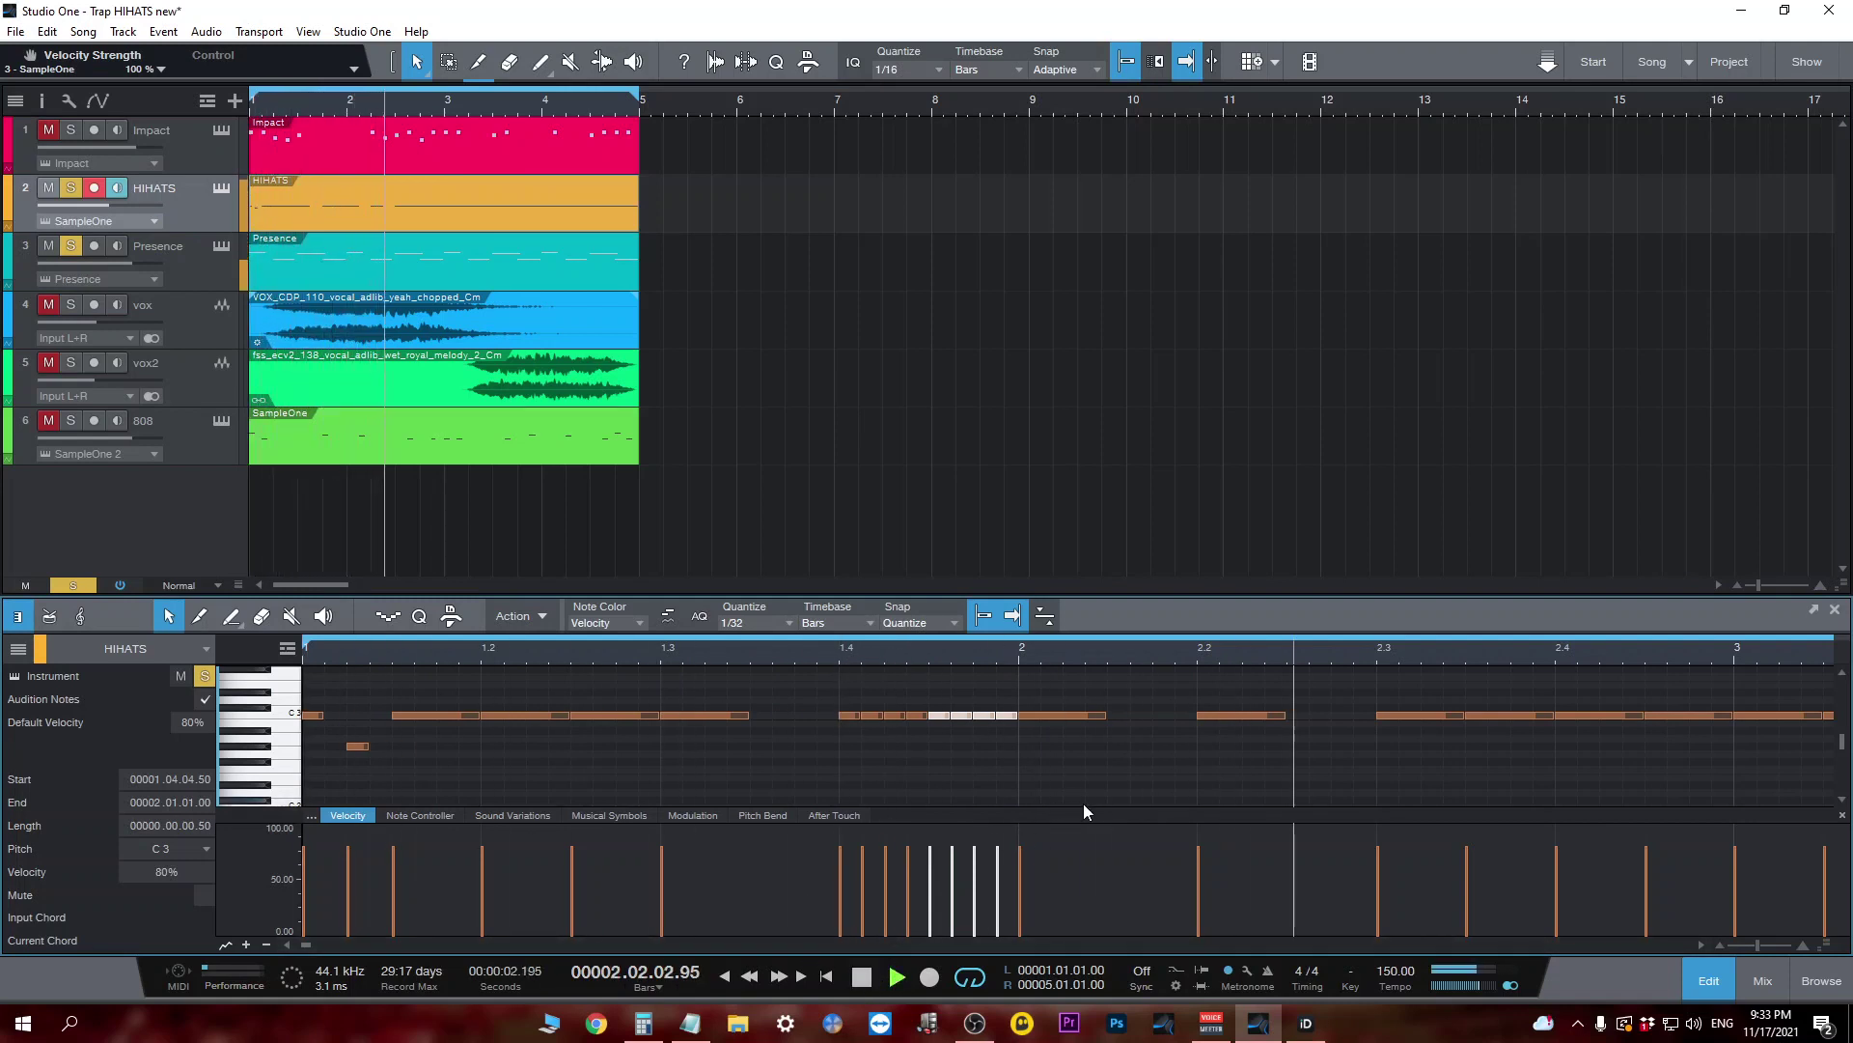
pyautogui.press('space')
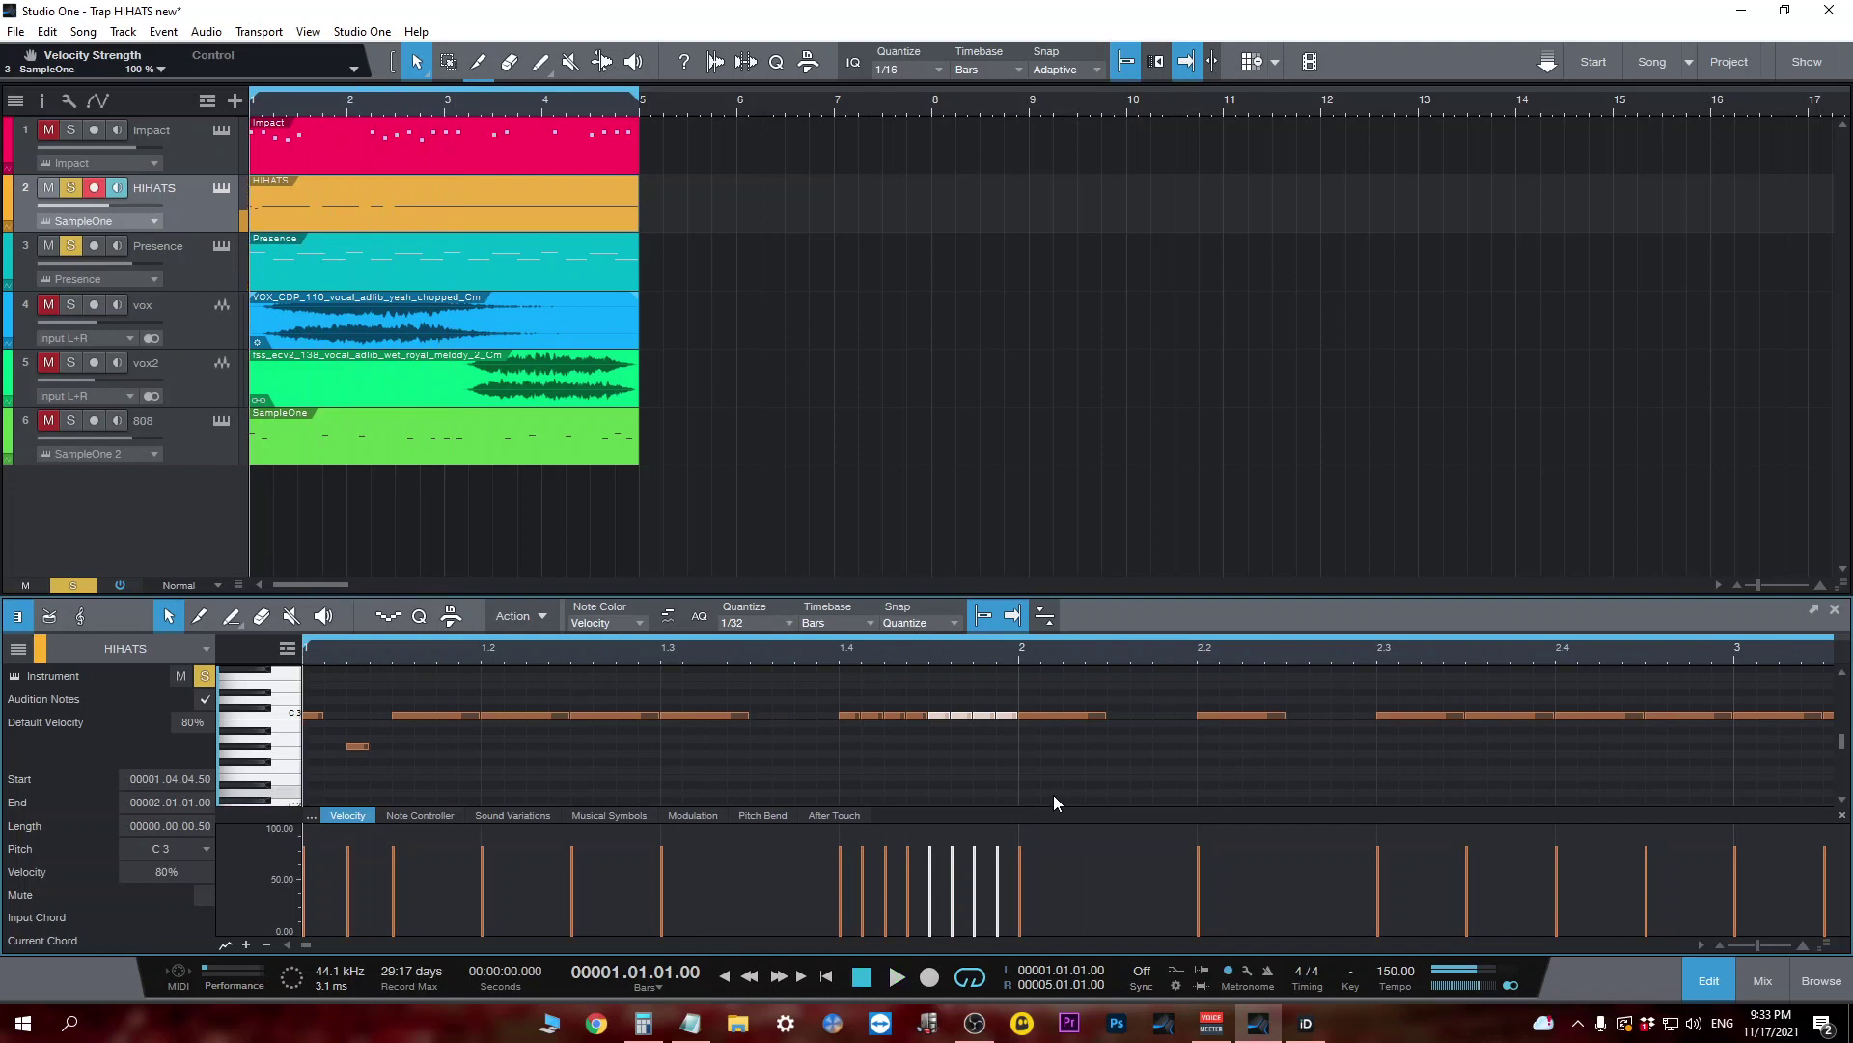
pyautogui.click(907, 661)
pyautogui.click(964, 780)
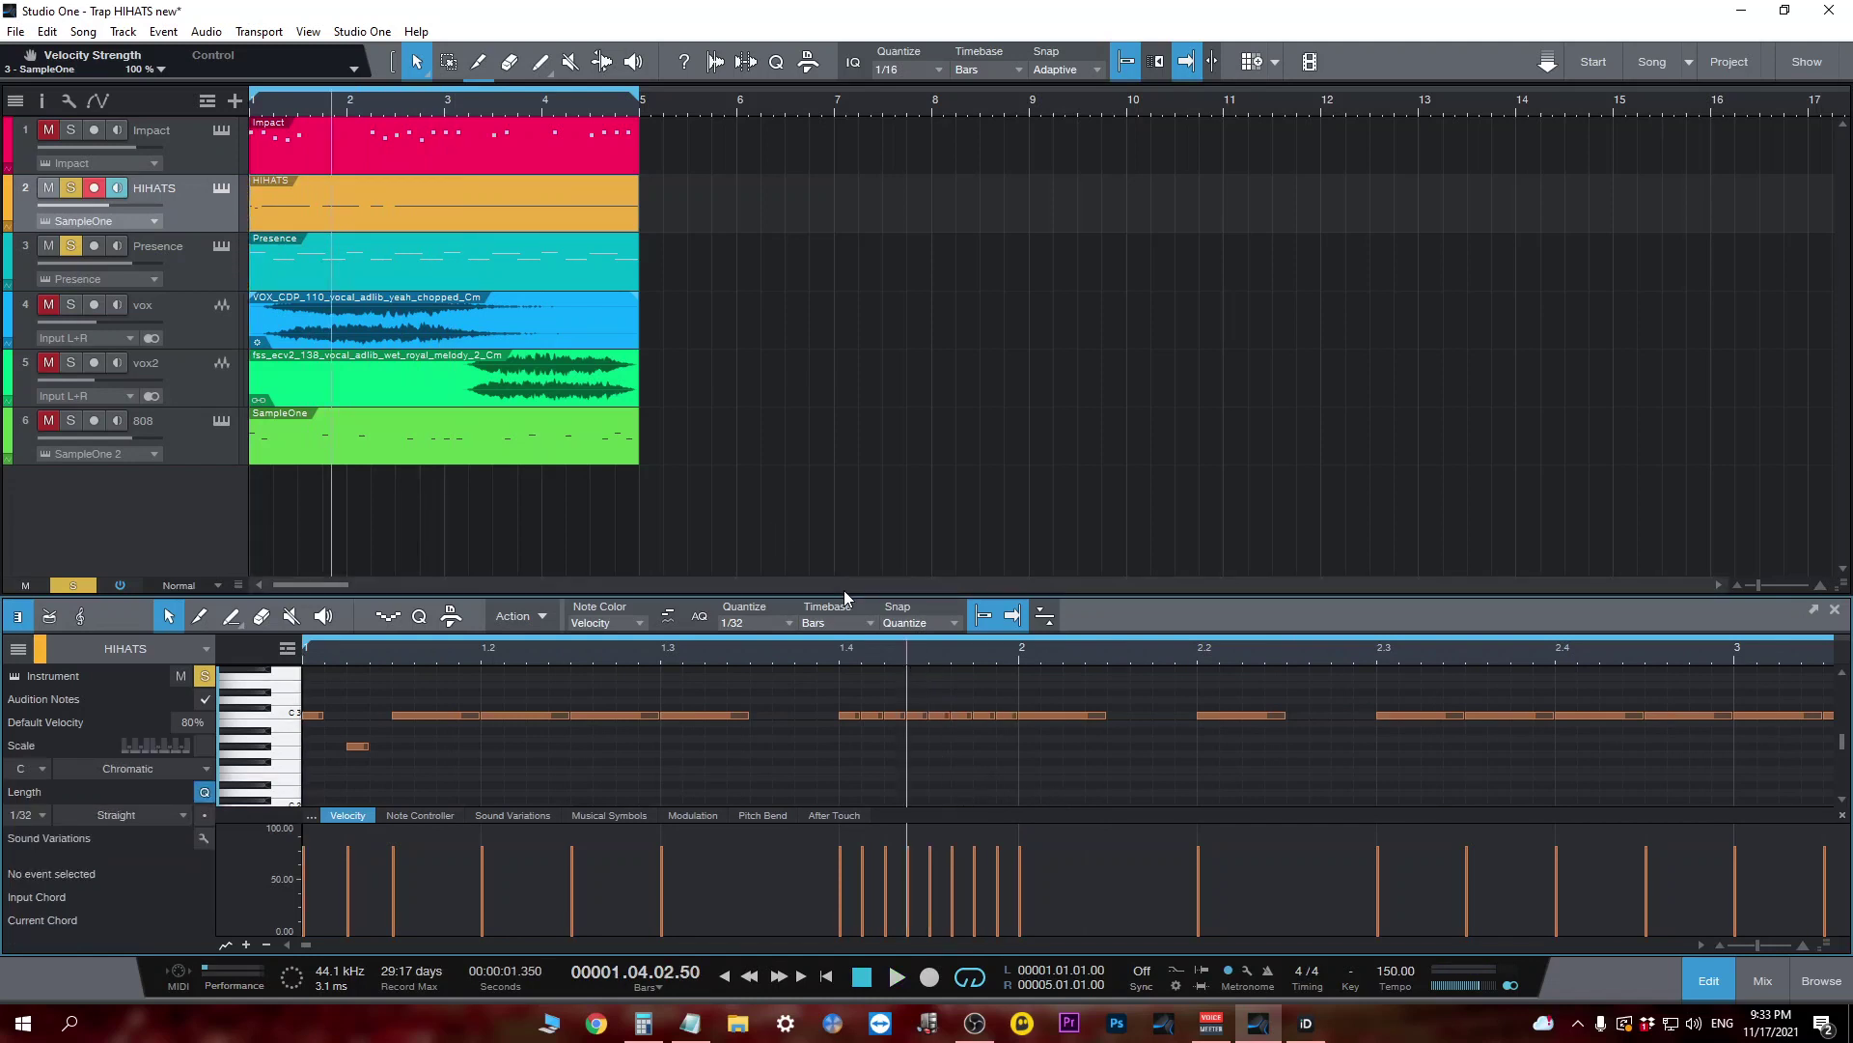
# Set the note editor's quantize to 1/32 T and replace the C 3 note at 2.3.1 with two back-to-back 1/32 triplet notes.
pyautogui.click(779, 625)
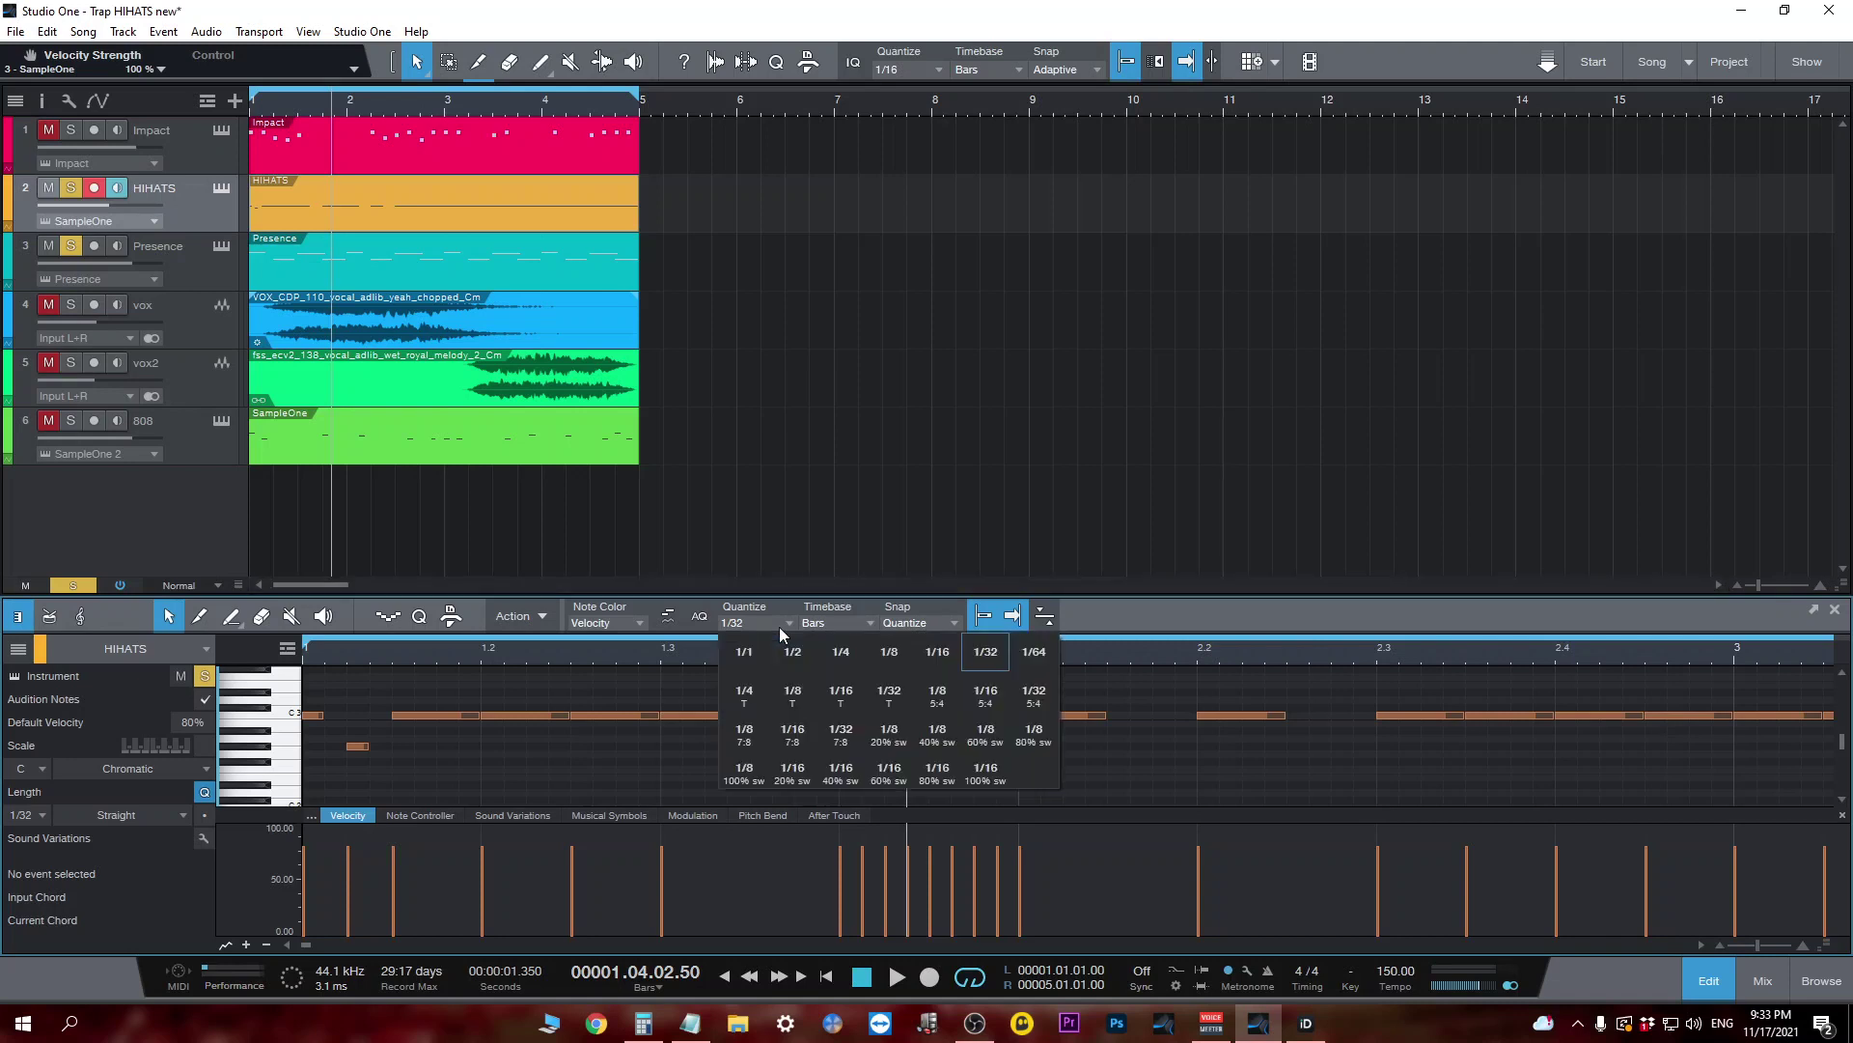
pyautogui.click(897, 699)
pyautogui.moveTo(952, 647); pyautogui.dragTo(991, 717)
pyautogui.doubleClick(879, 718)
pyautogui.click(969, 685)
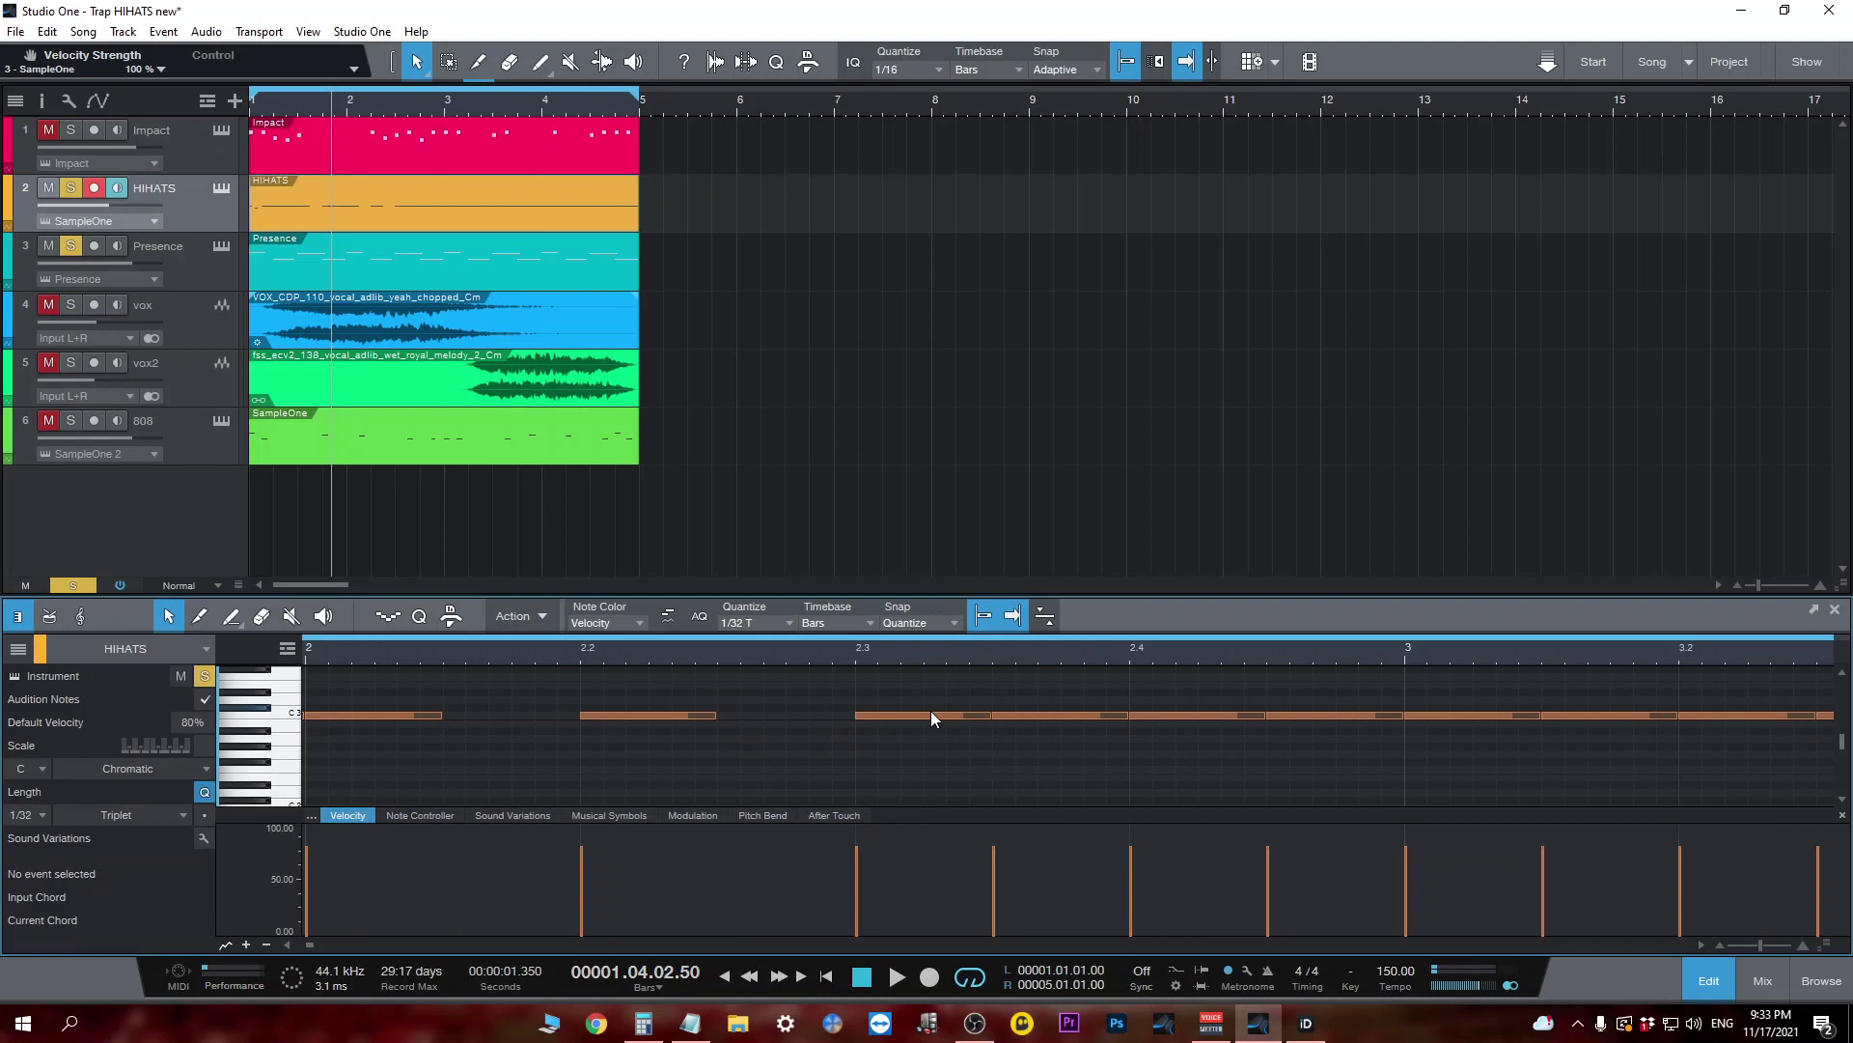
pyautogui.doubleClick(863, 715)
pyautogui.doubleClick(863, 715)
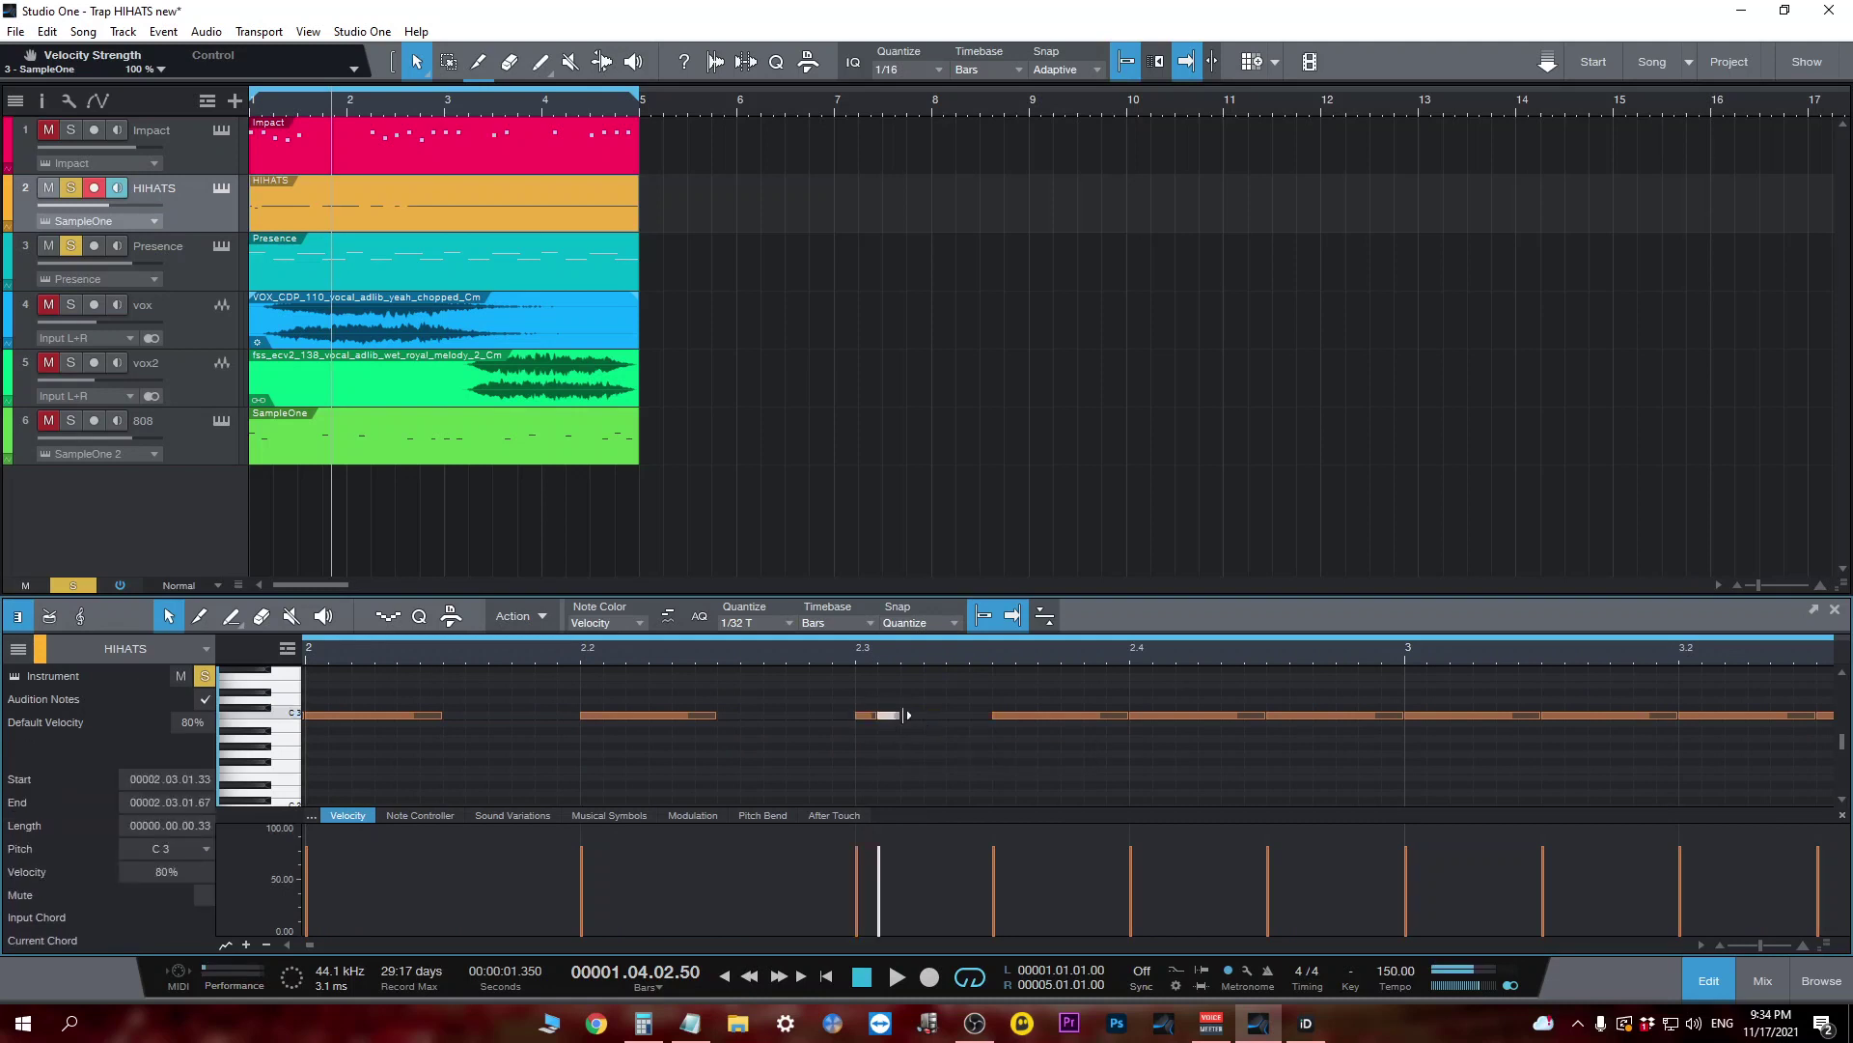
pyautogui.press('d')
# Replace the C 3 eighth note at 2.3.3 with two back-to-back 1/32 triplet notes.
pyautogui.moveTo(1014, 651); pyautogui.dragTo(957, 651)
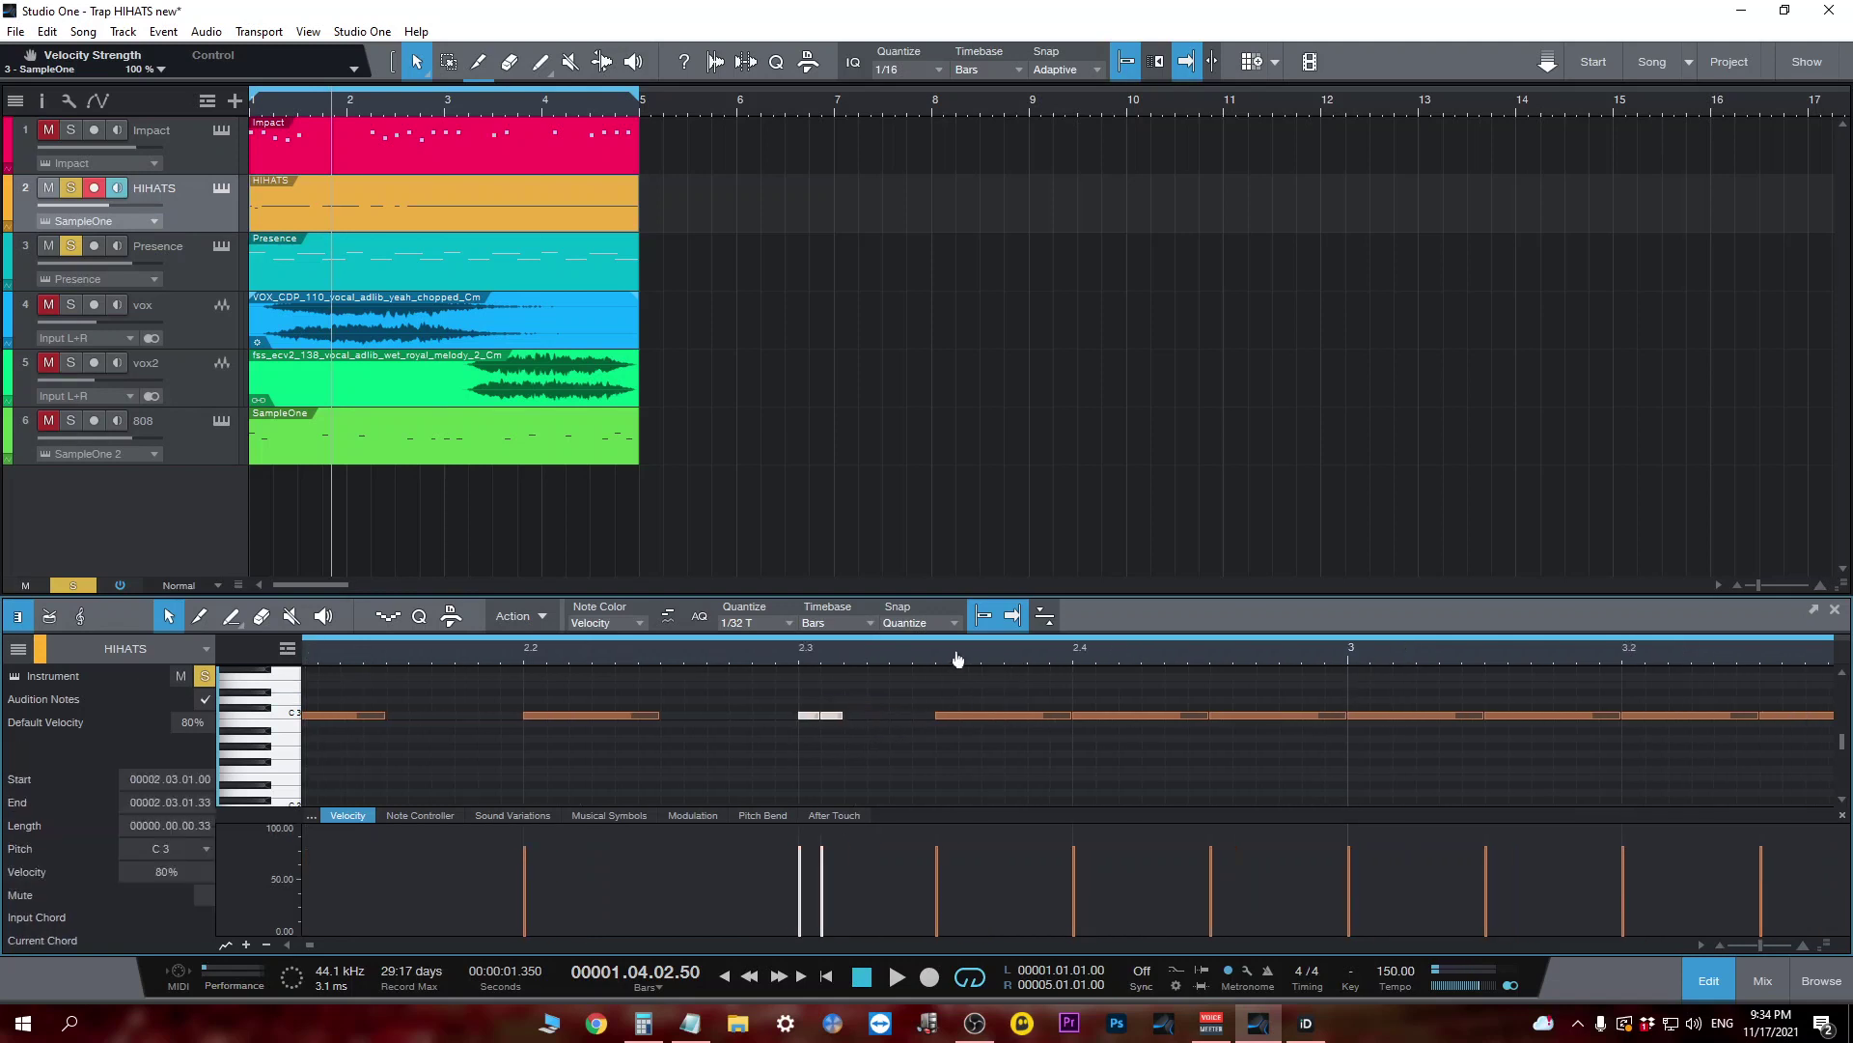
pyautogui.click(960, 727)
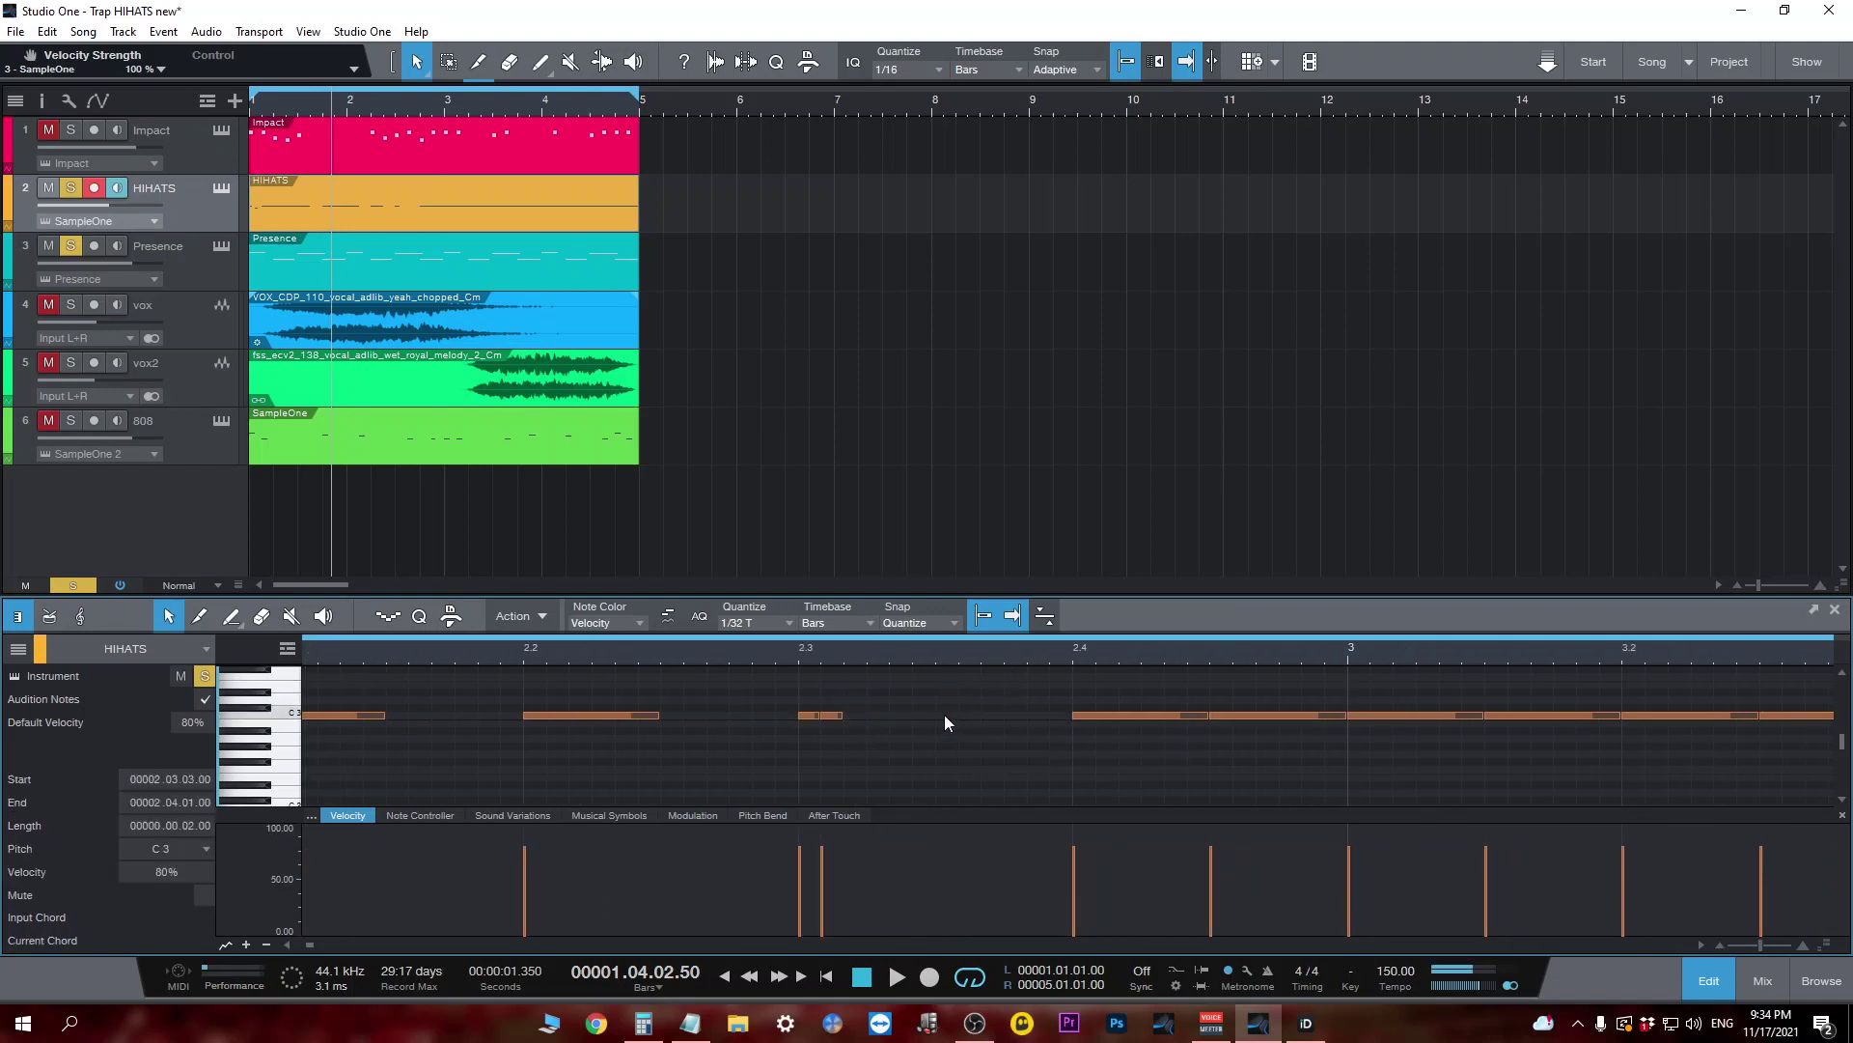
pyautogui.click(945, 715)
pyautogui.press('d')
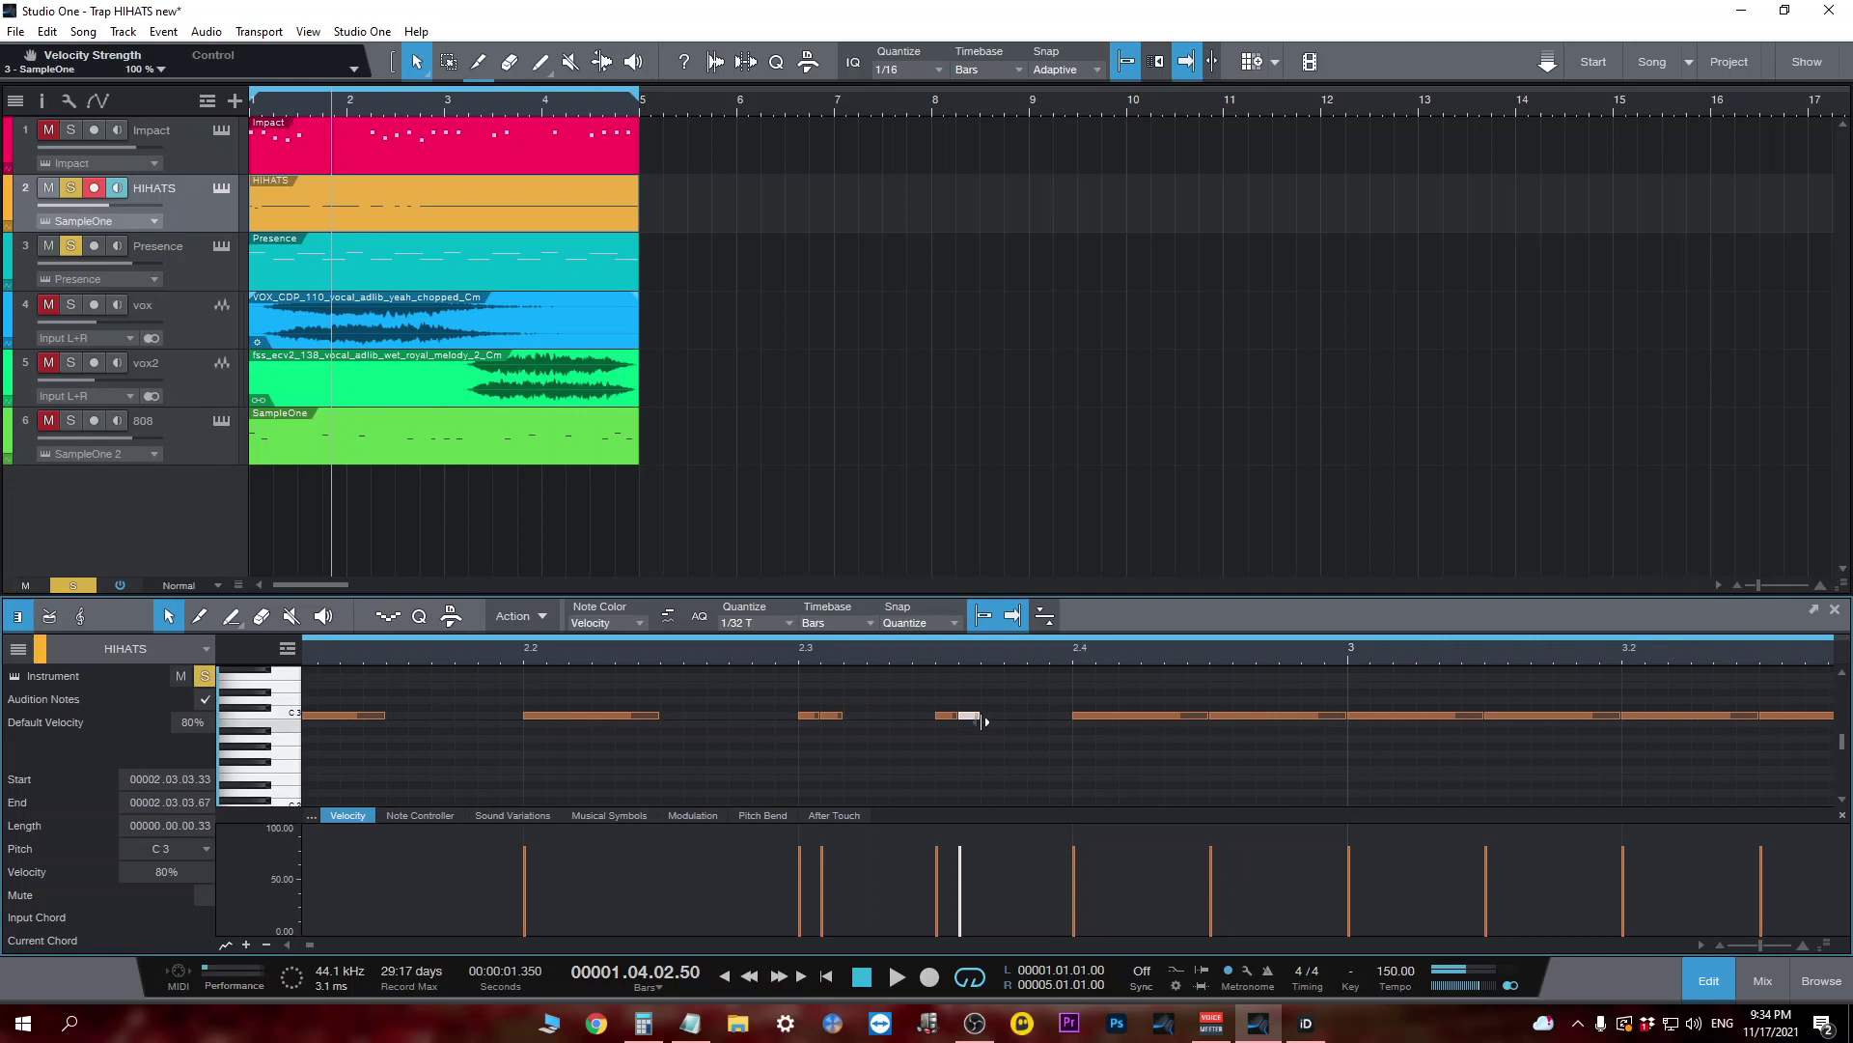
# Raise the pair of triplet notes at 2.3.3 to D# 3 and lower the pair at 2.3.1 to G 2.
pyautogui.moveTo(912, 686); pyautogui.dragTo(1050, 774)
pyautogui.scroll(1, 913, 741)
pyautogui.moveTo(933, 712); pyautogui.dragTo(970, 723)
pyautogui.moveTo(790, 750); pyautogui.dragTo(841, 785)
# Play the pattern through bar 2, and replay the pitched triplet pairs from just before 2.3.
pyautogui.moveTo(790, 651); pyautogui.dragTo(809, 619)
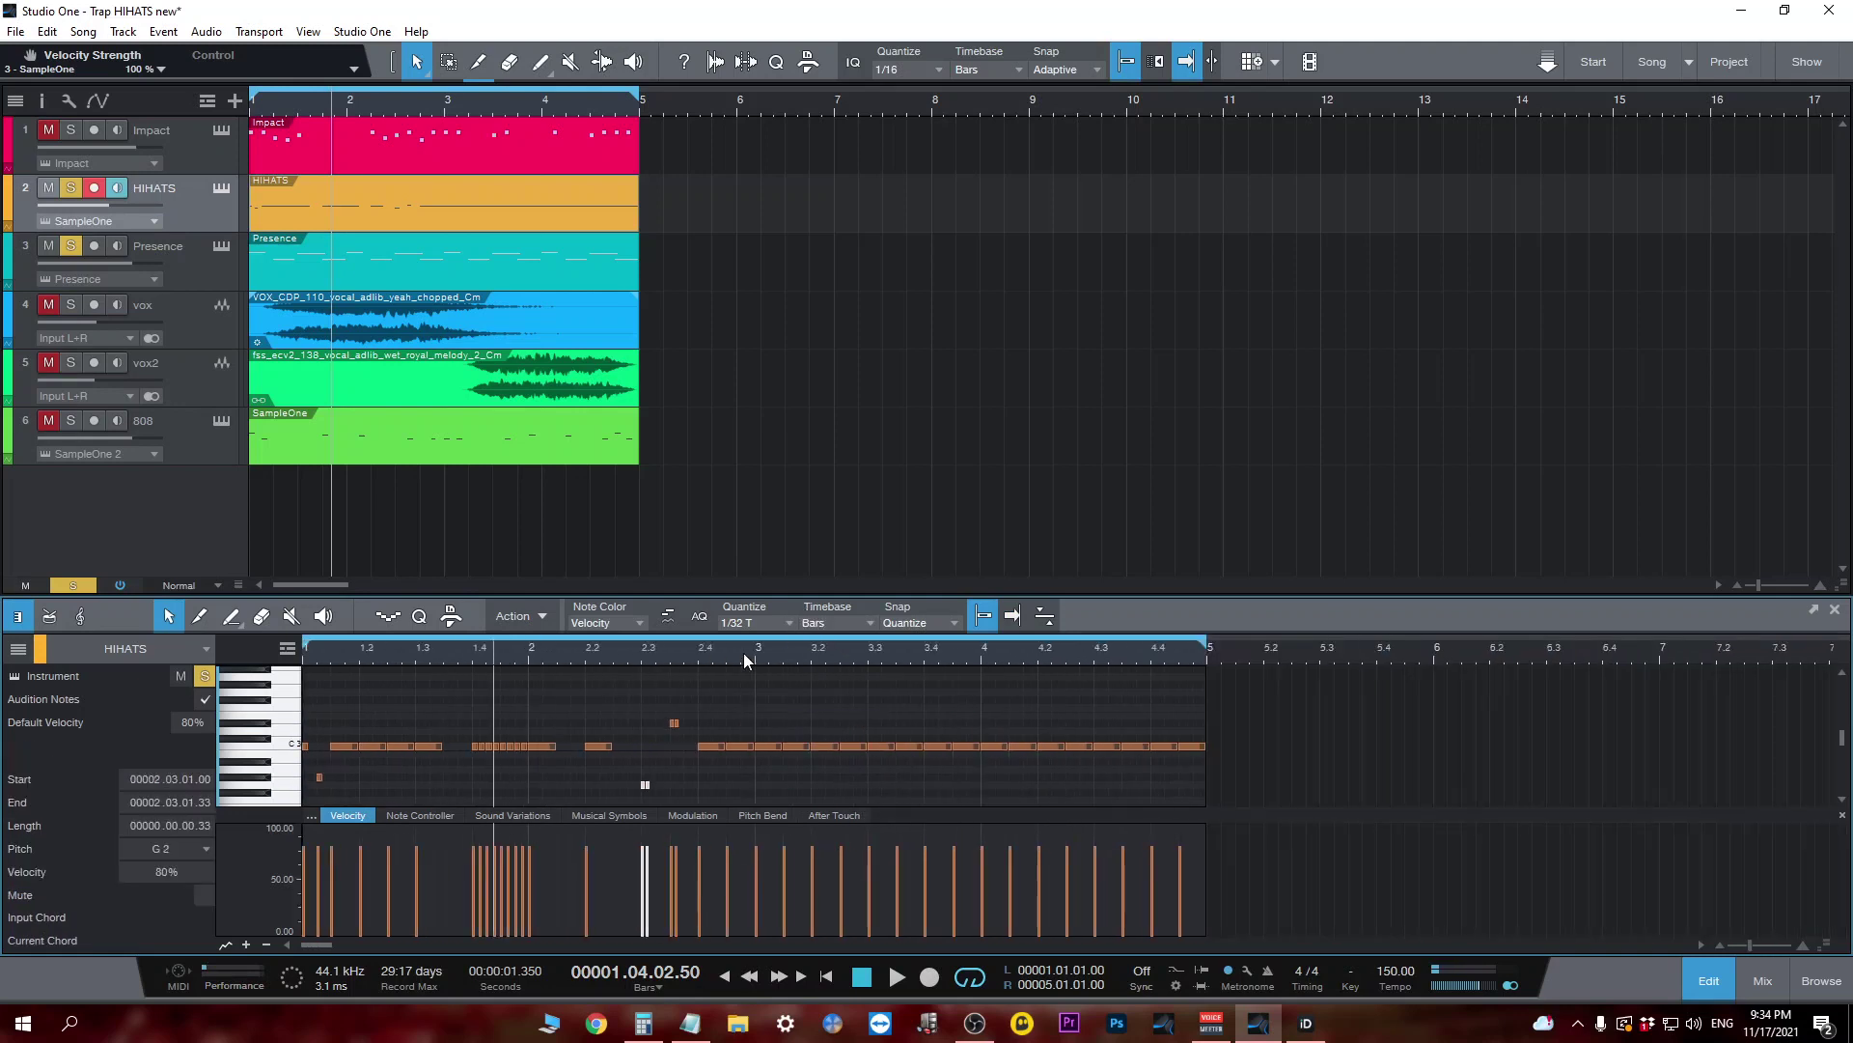
pyautogui.press('f')
pyautogui.press('space')
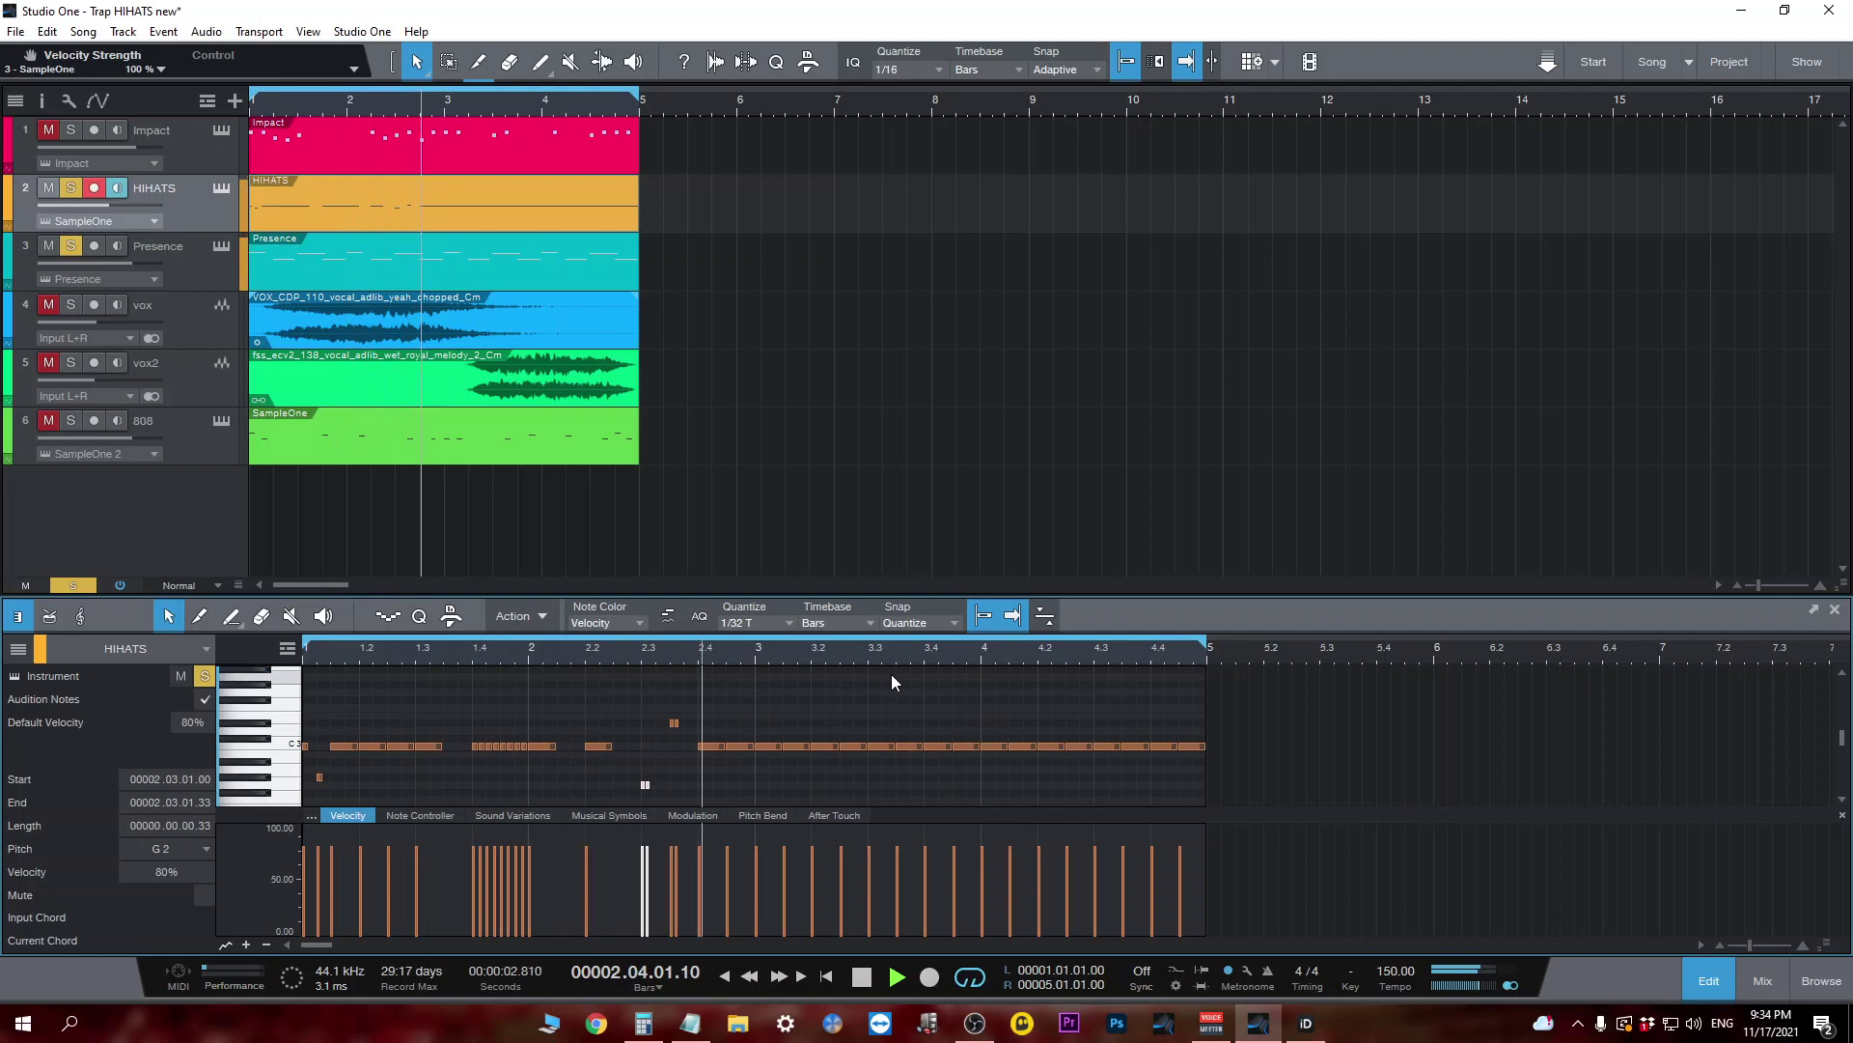
pyautogui.press('space')
pyautogui.click(638, 653)
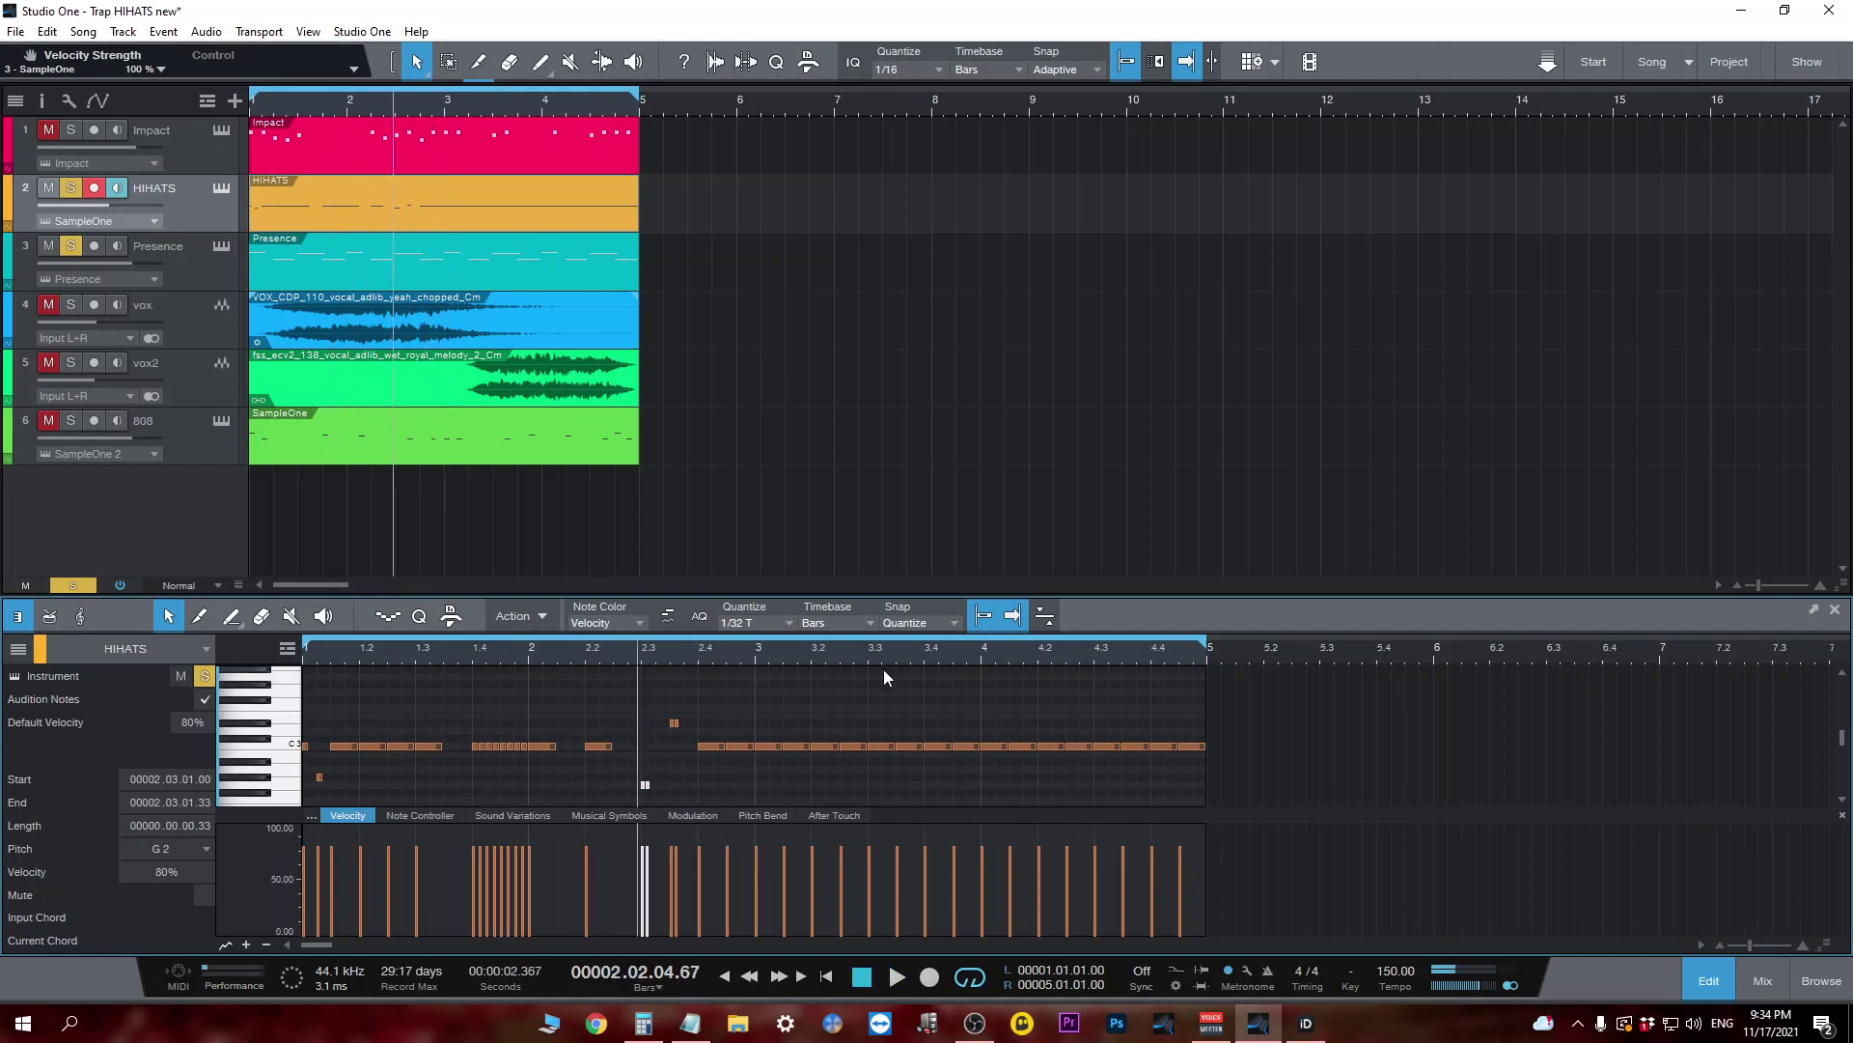
pyautogui.press('space')
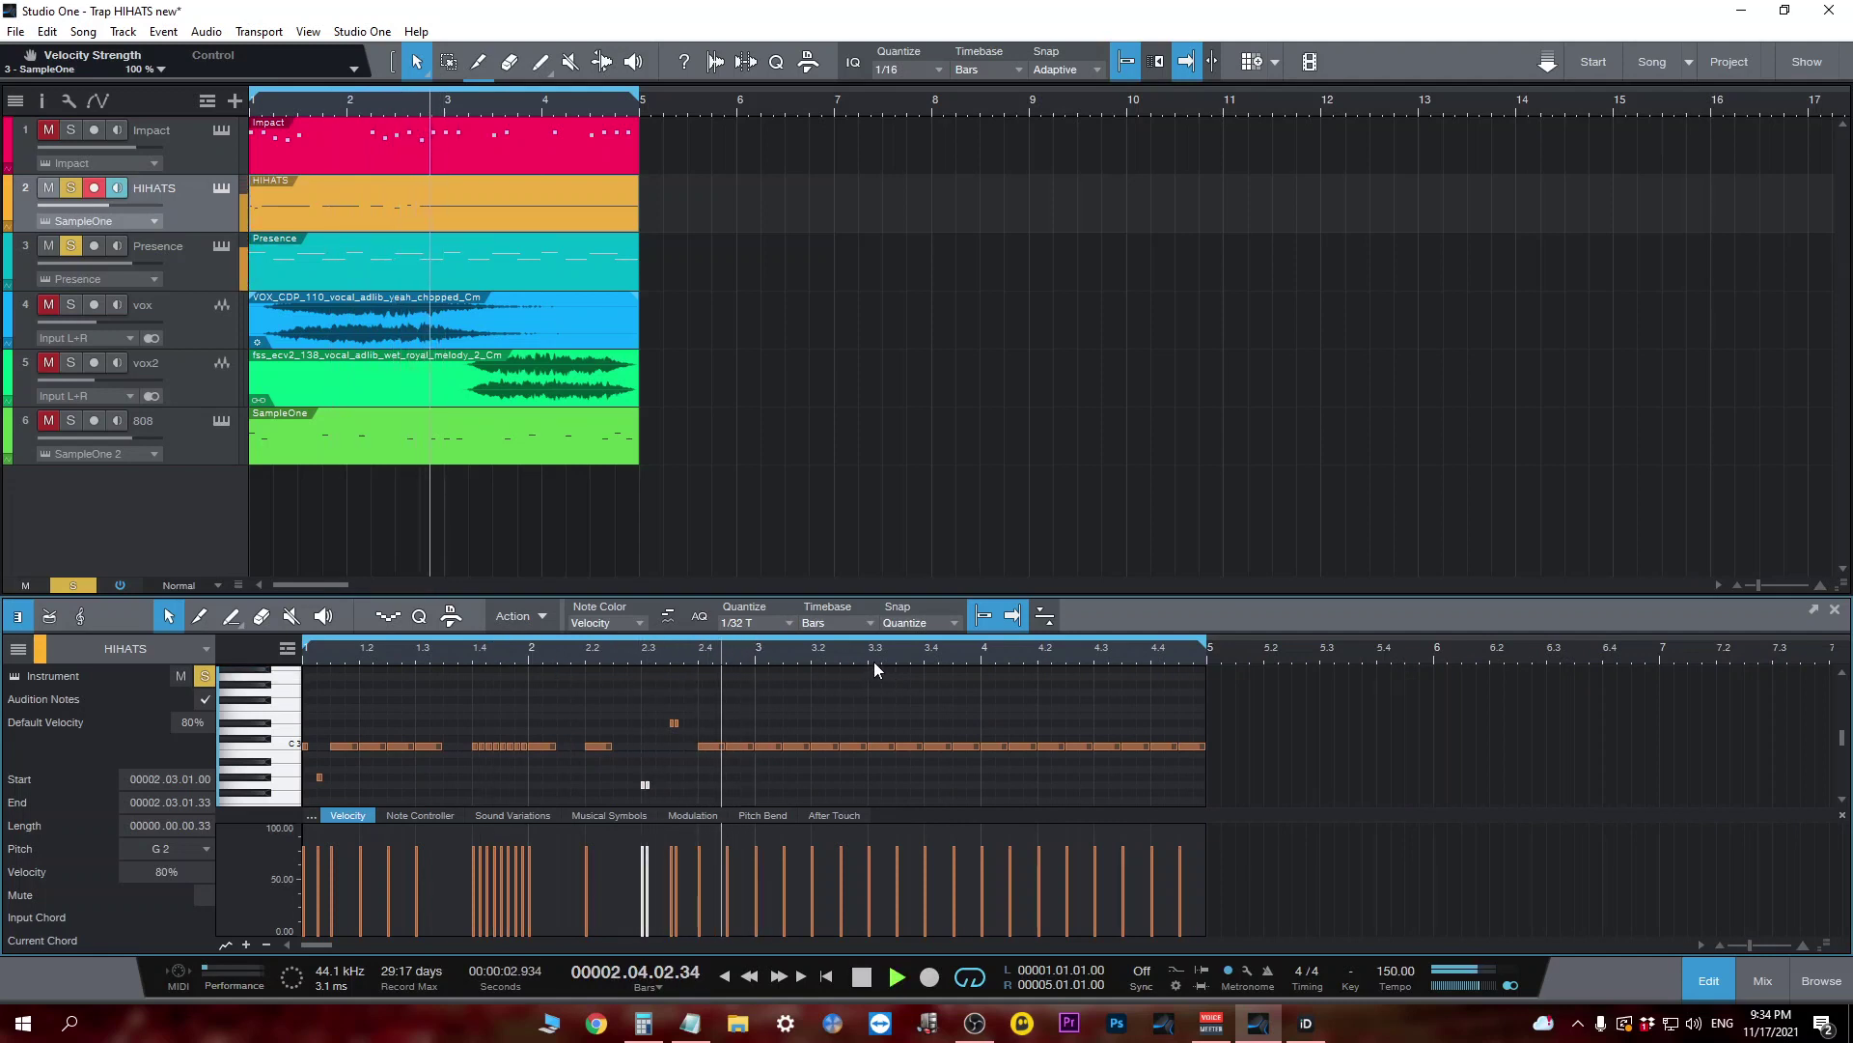
pyautogui.press('space')
pyautogui.press('space')
pyautogui.press('space')
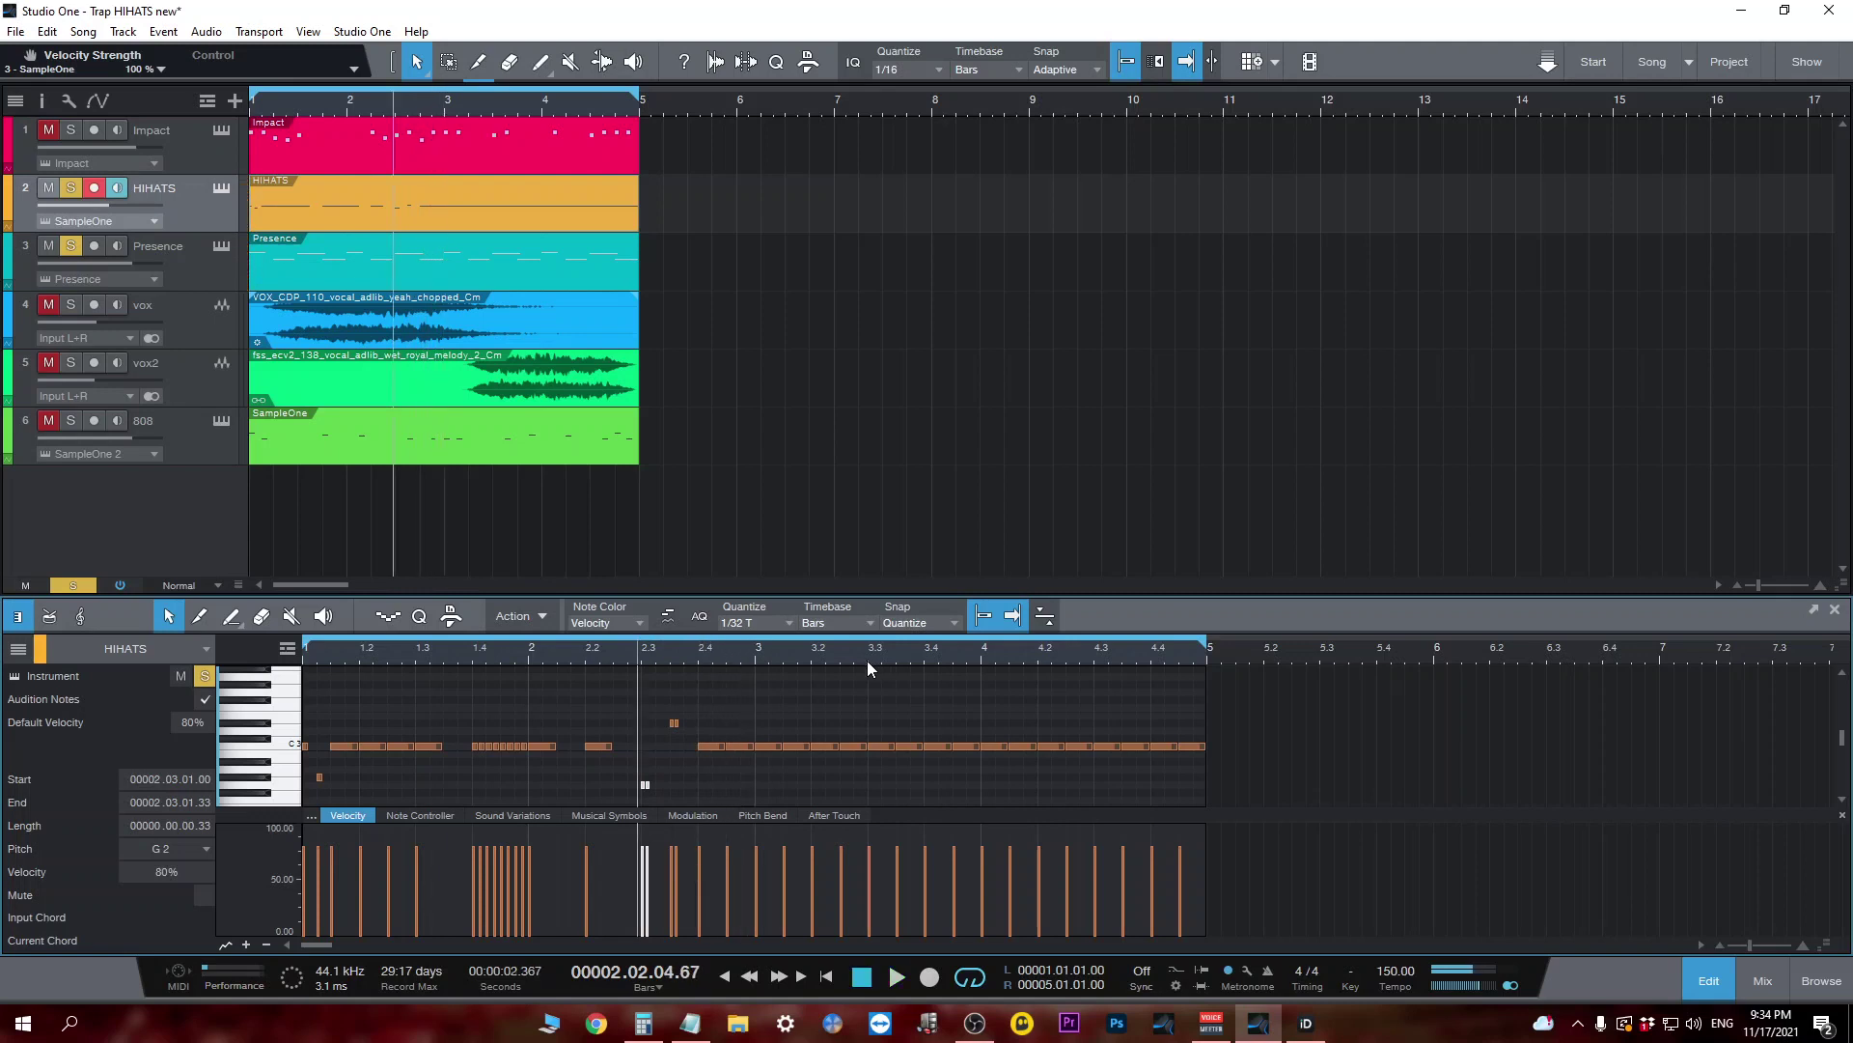
# Try a third 1/32 triplet note after the G 2 pair at 2.3.1 and the D# 3 pair at 2.3.3, and remove both.
pyautogui.moveTo(698, 661); pyautogui.dragTo(662, 678)
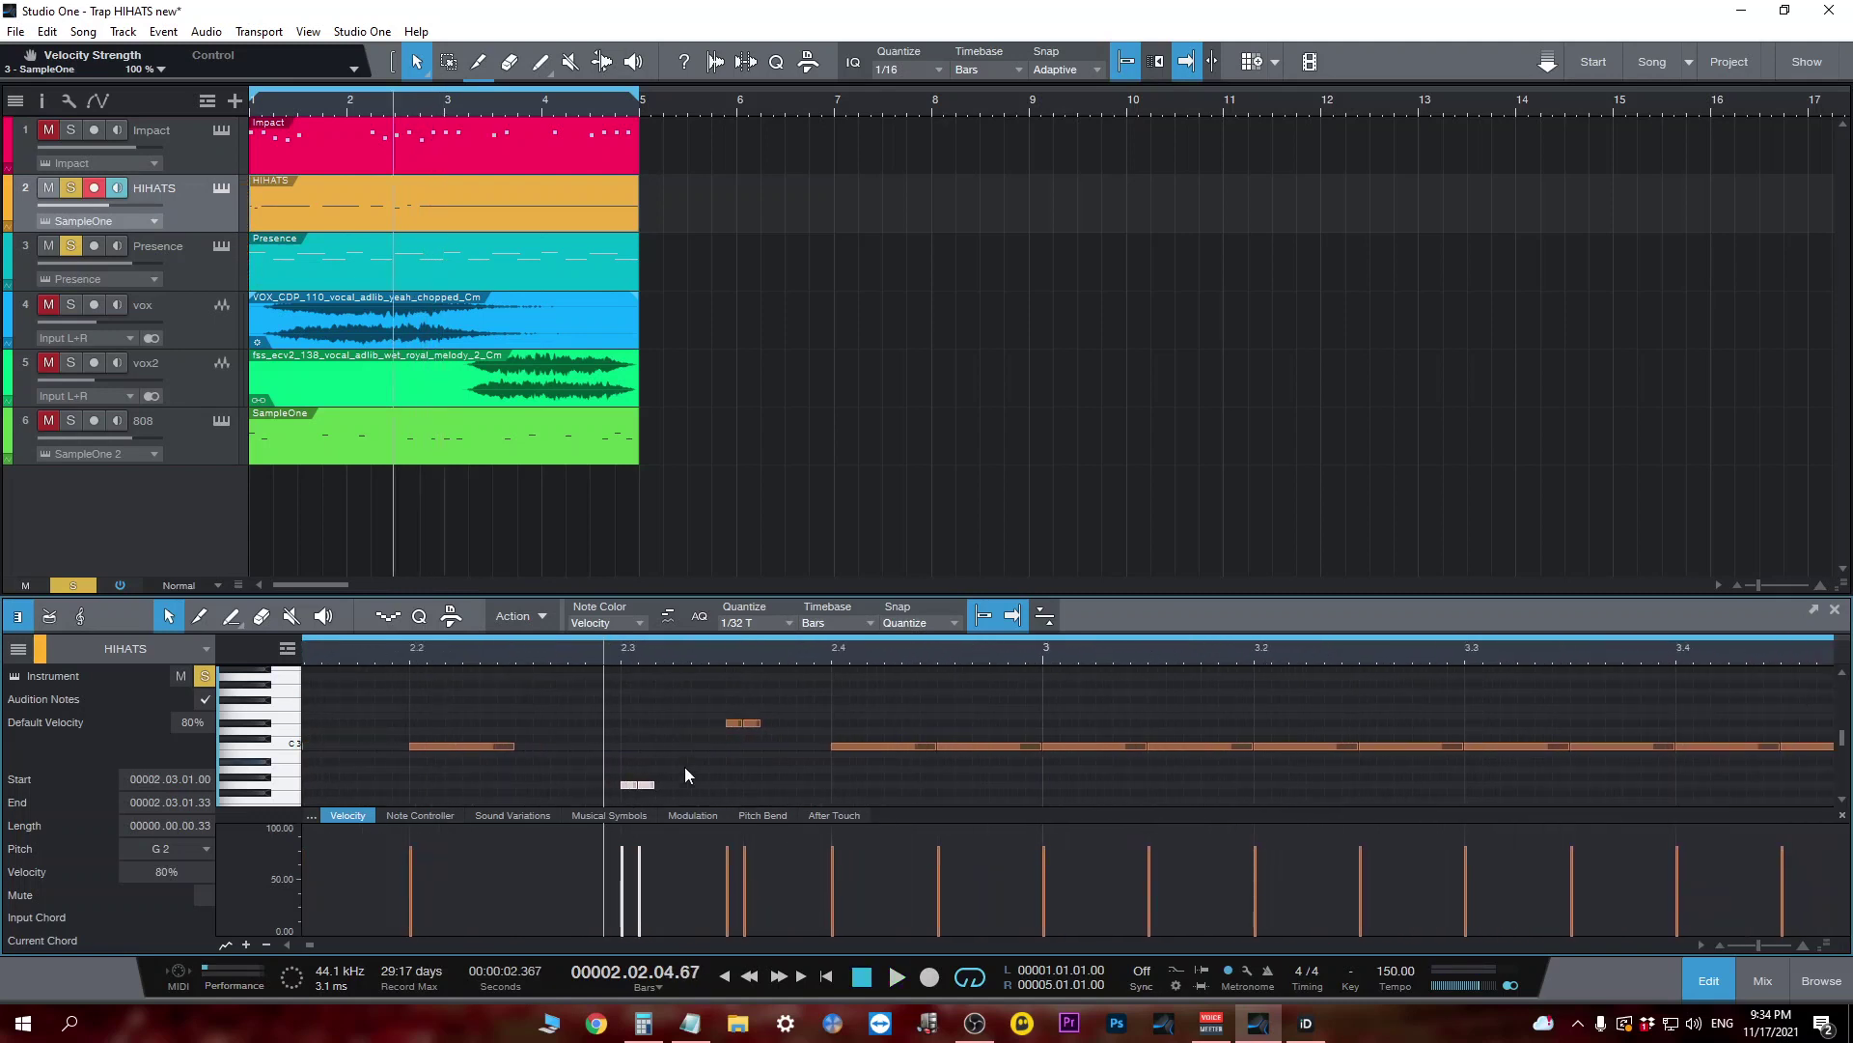
pyautogui.doubleClick(666, 784)
pyautogui.click(766, 726)
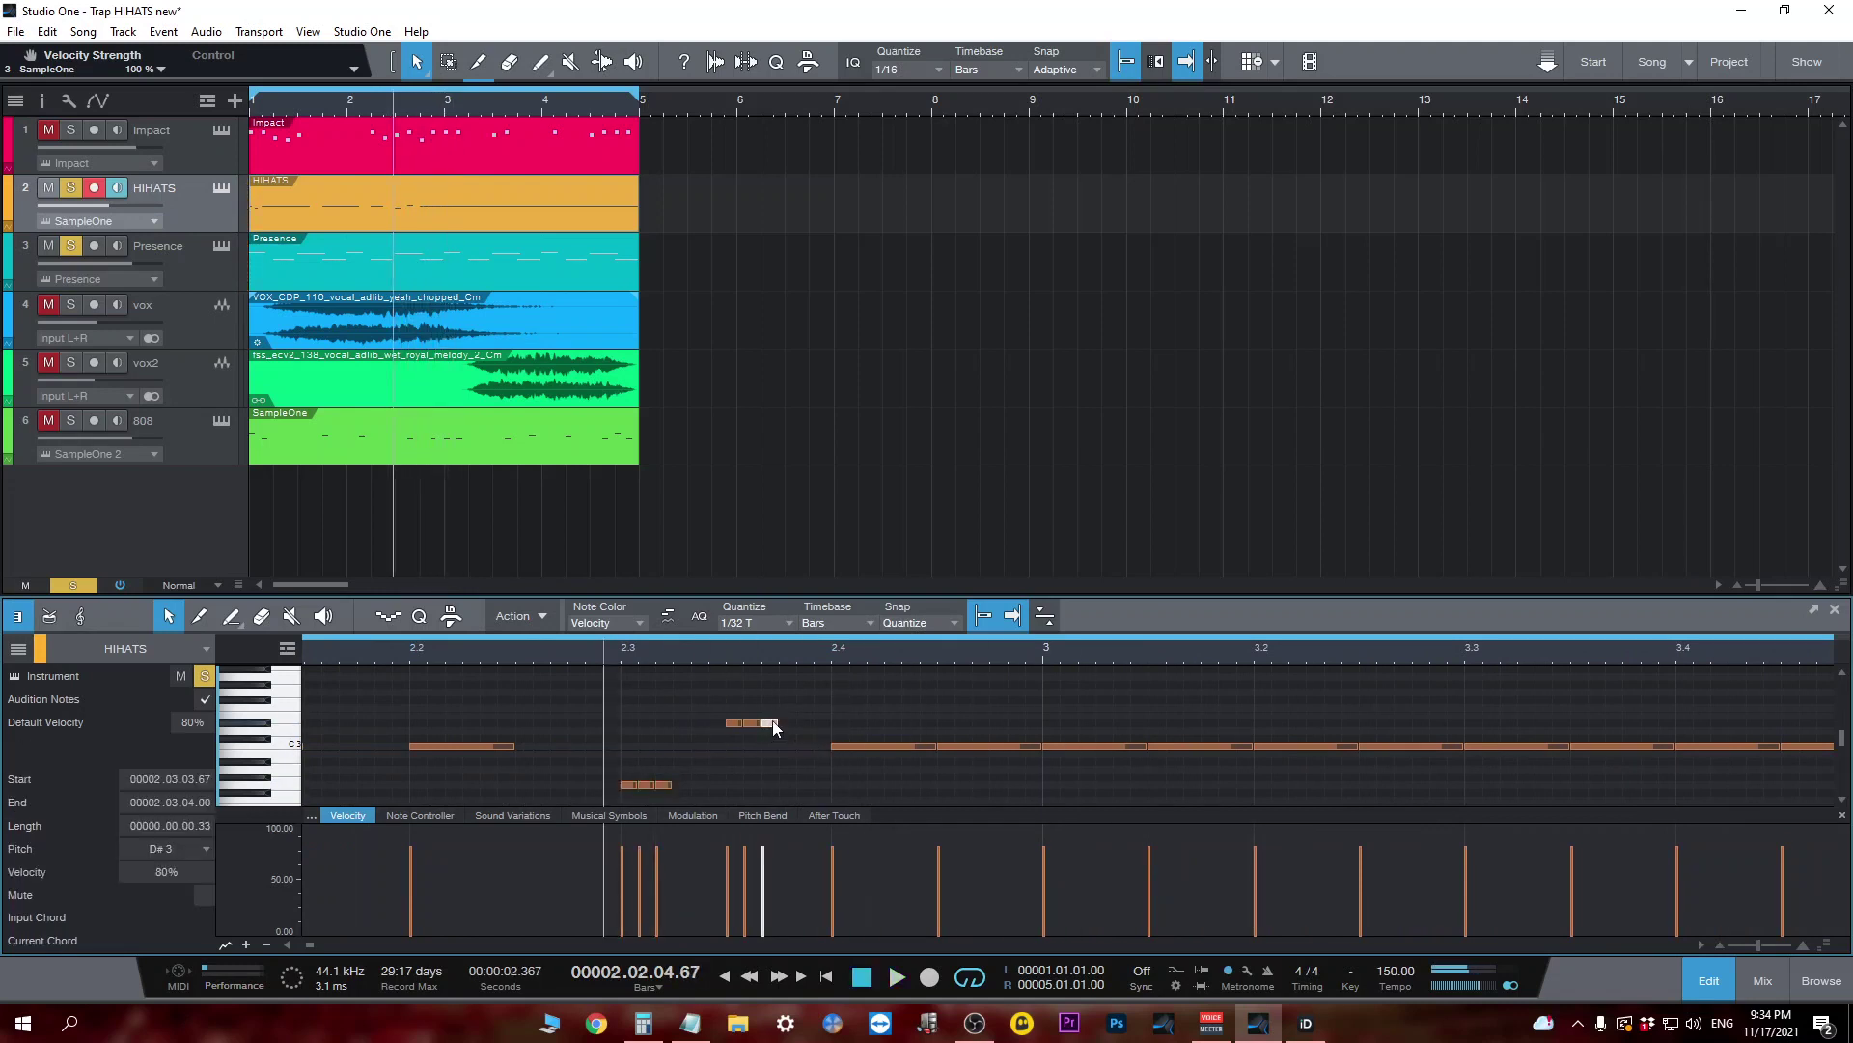
pyautogui.doubleClick(772, 722)
pyautogui.click(663, 785)
pyautogui.doubleClick(663, 786)
# Play back the two-note triplet pairs around 2.3 once more.
pyautogui.moveTo(668, 648); pyautogui.dragTo(653, 643)
pyautogui.press('space')
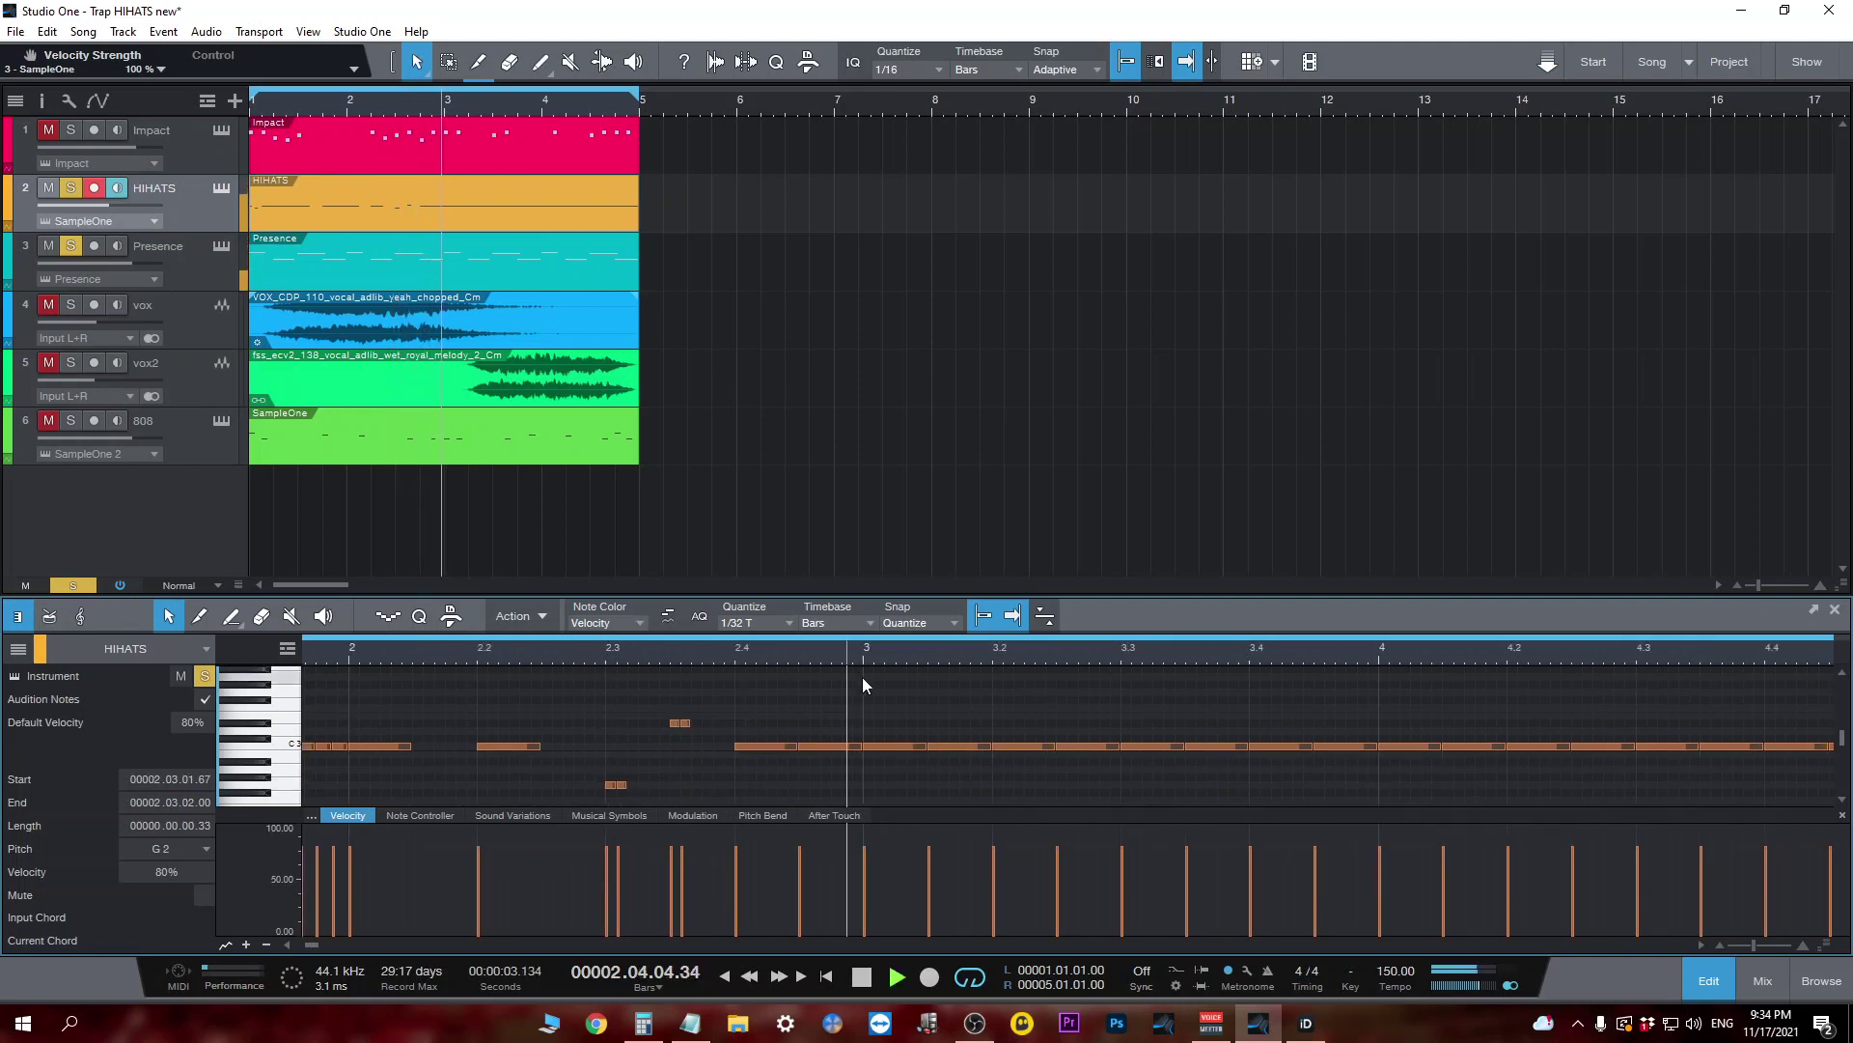
pyautogui.press('space')
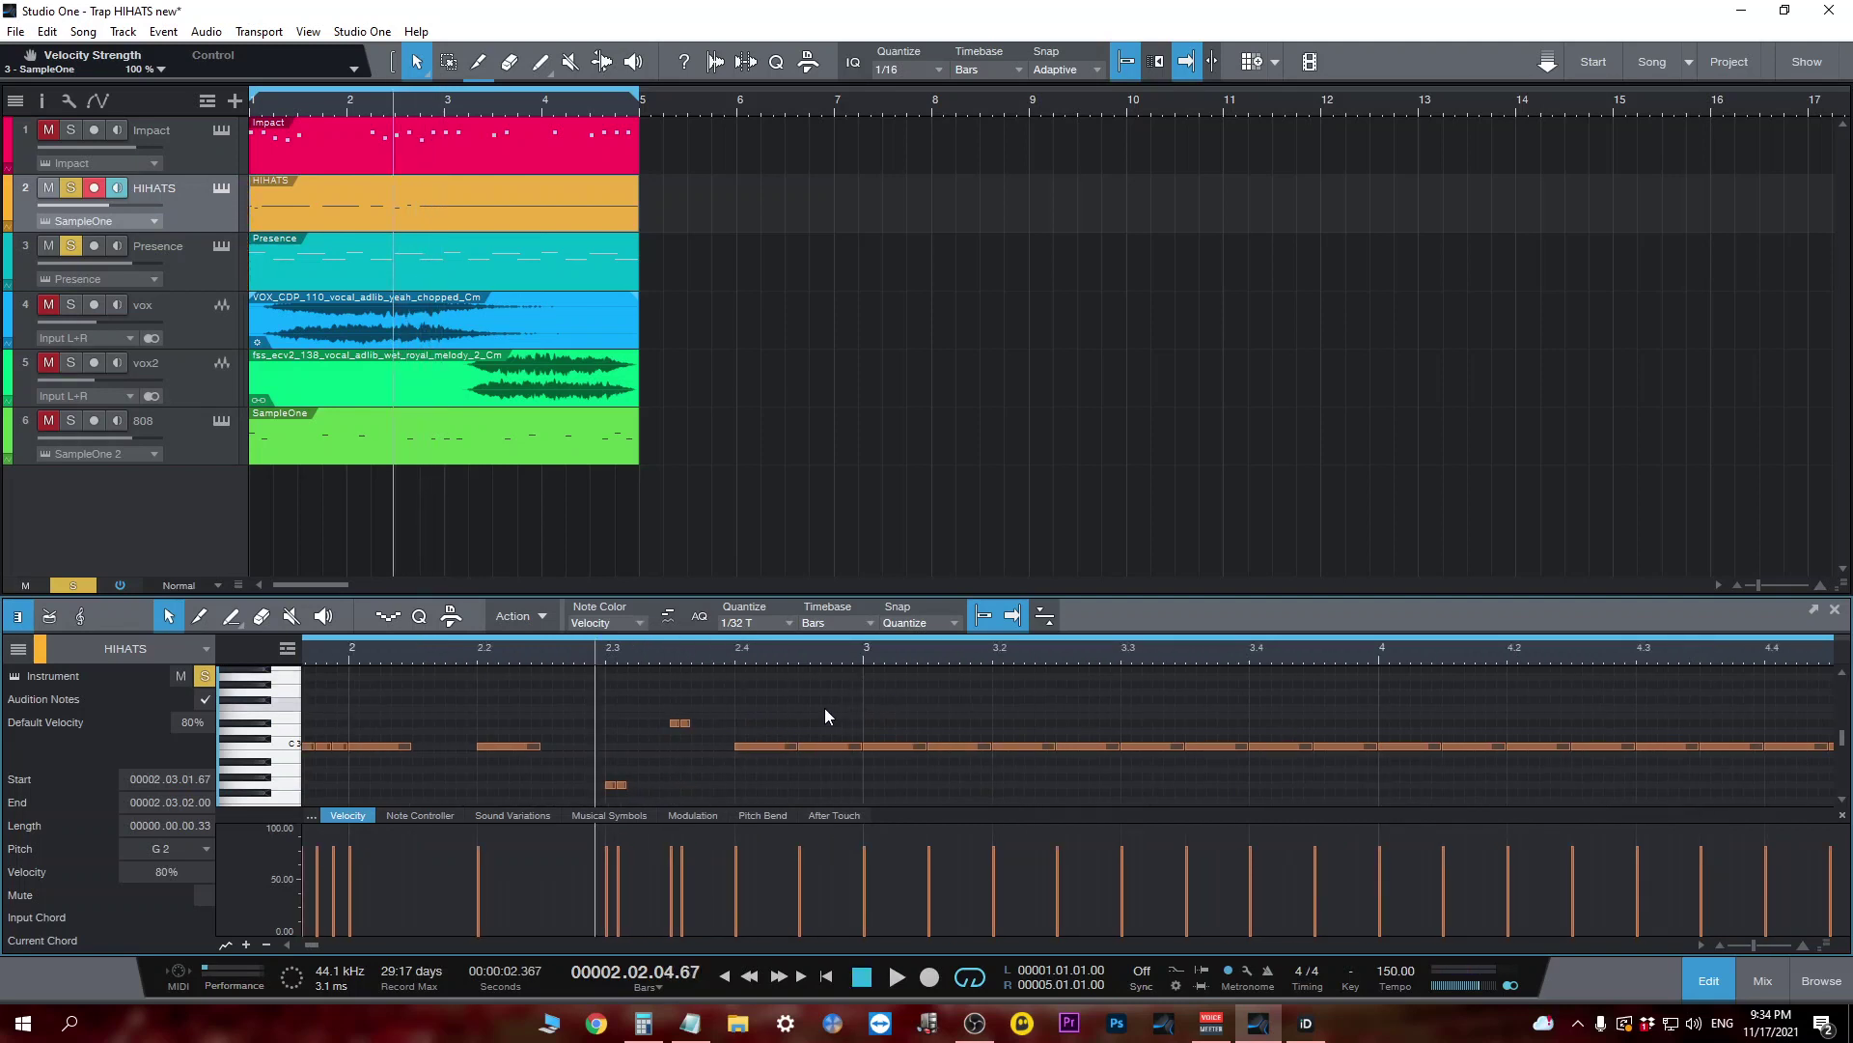
# Split the C 3 note at the start of bar 3 at the 1/32 triplet grid, delete its last slice, and play it back.
pyautogui.rightClick(883, 745)
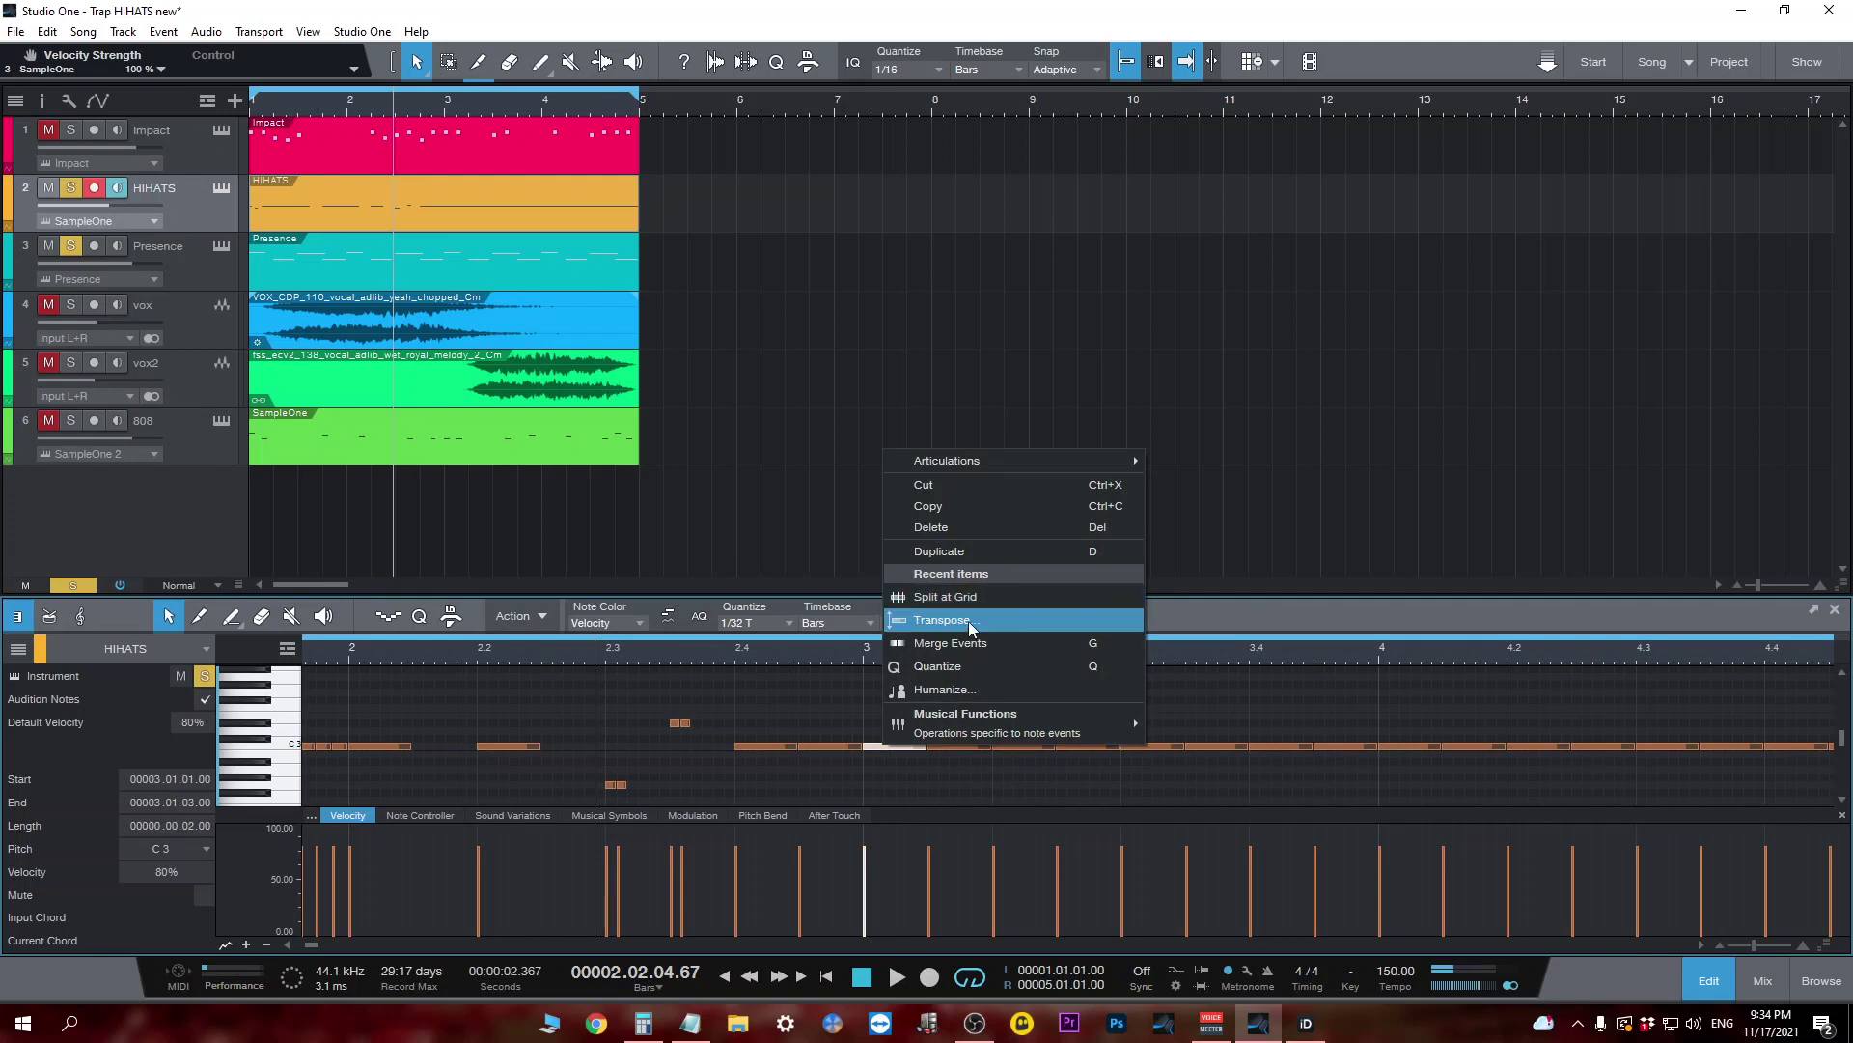
pyautogui.click(979, 599)
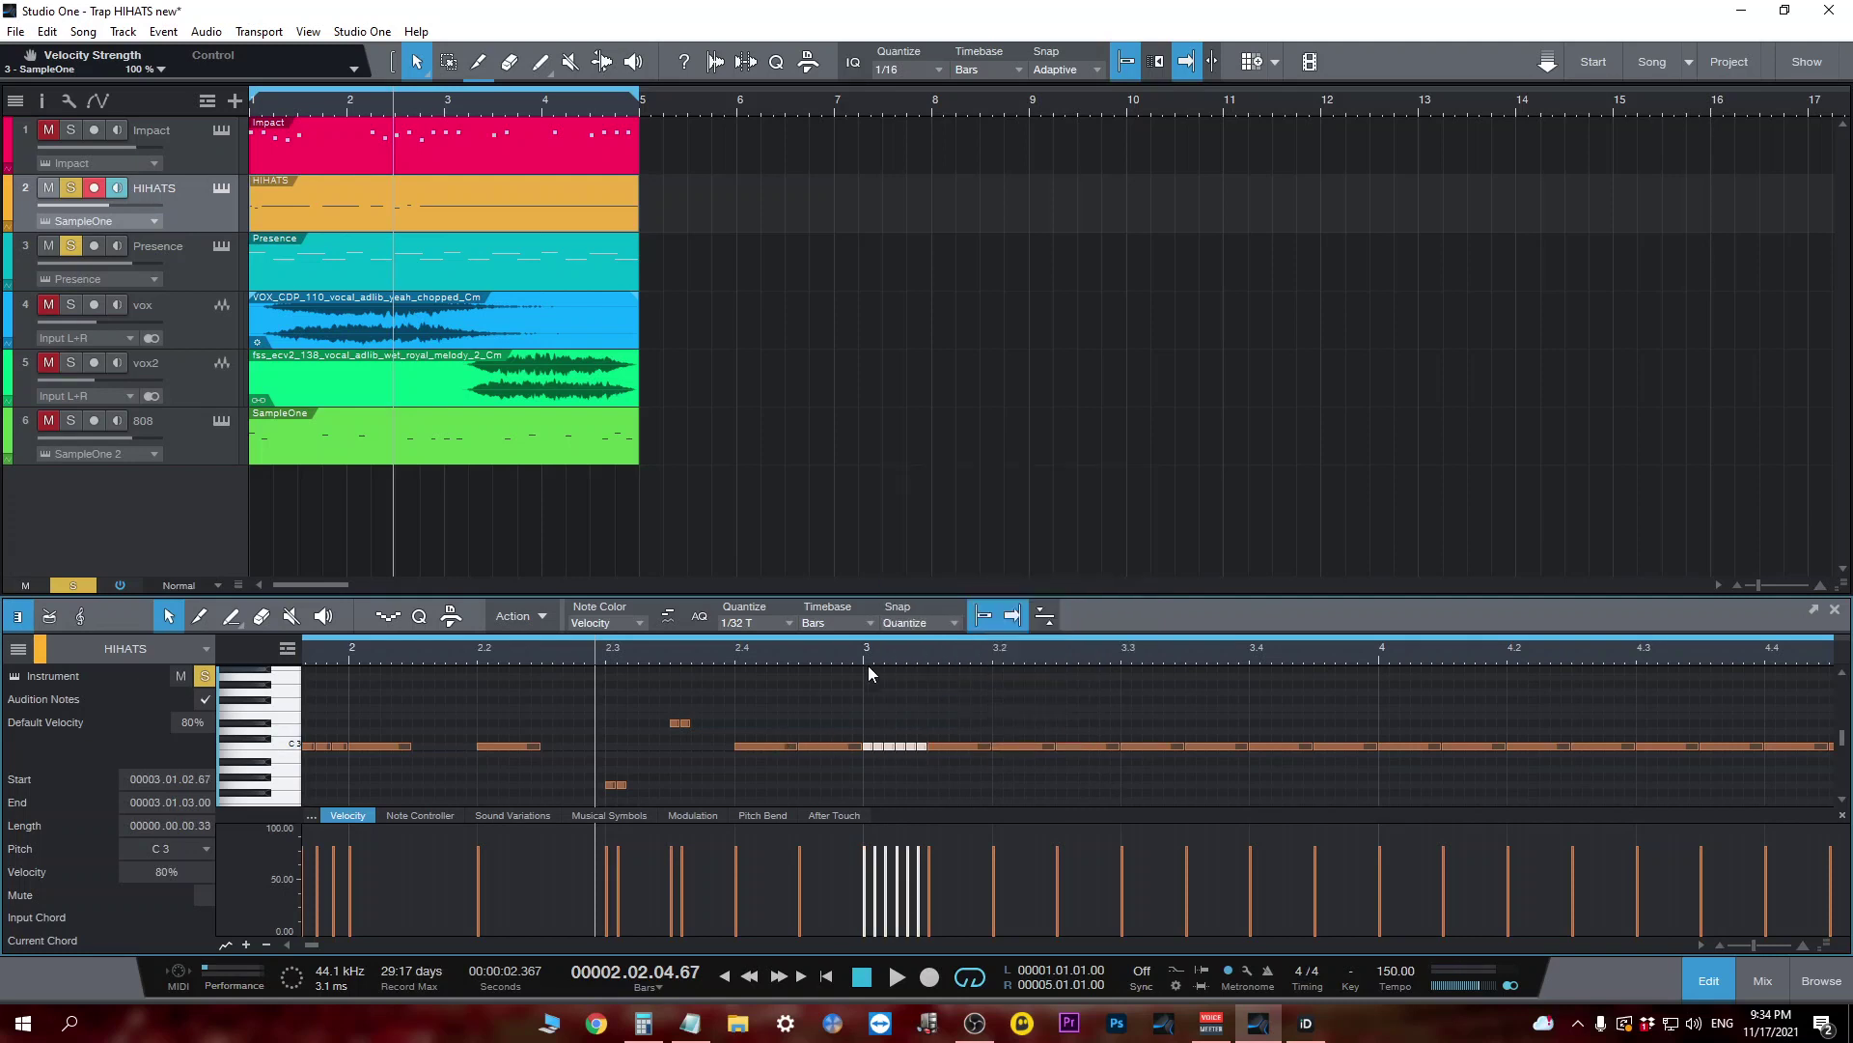
pyautogui.moveTo(874, 657); pyautogui.dragTo(917, 730)
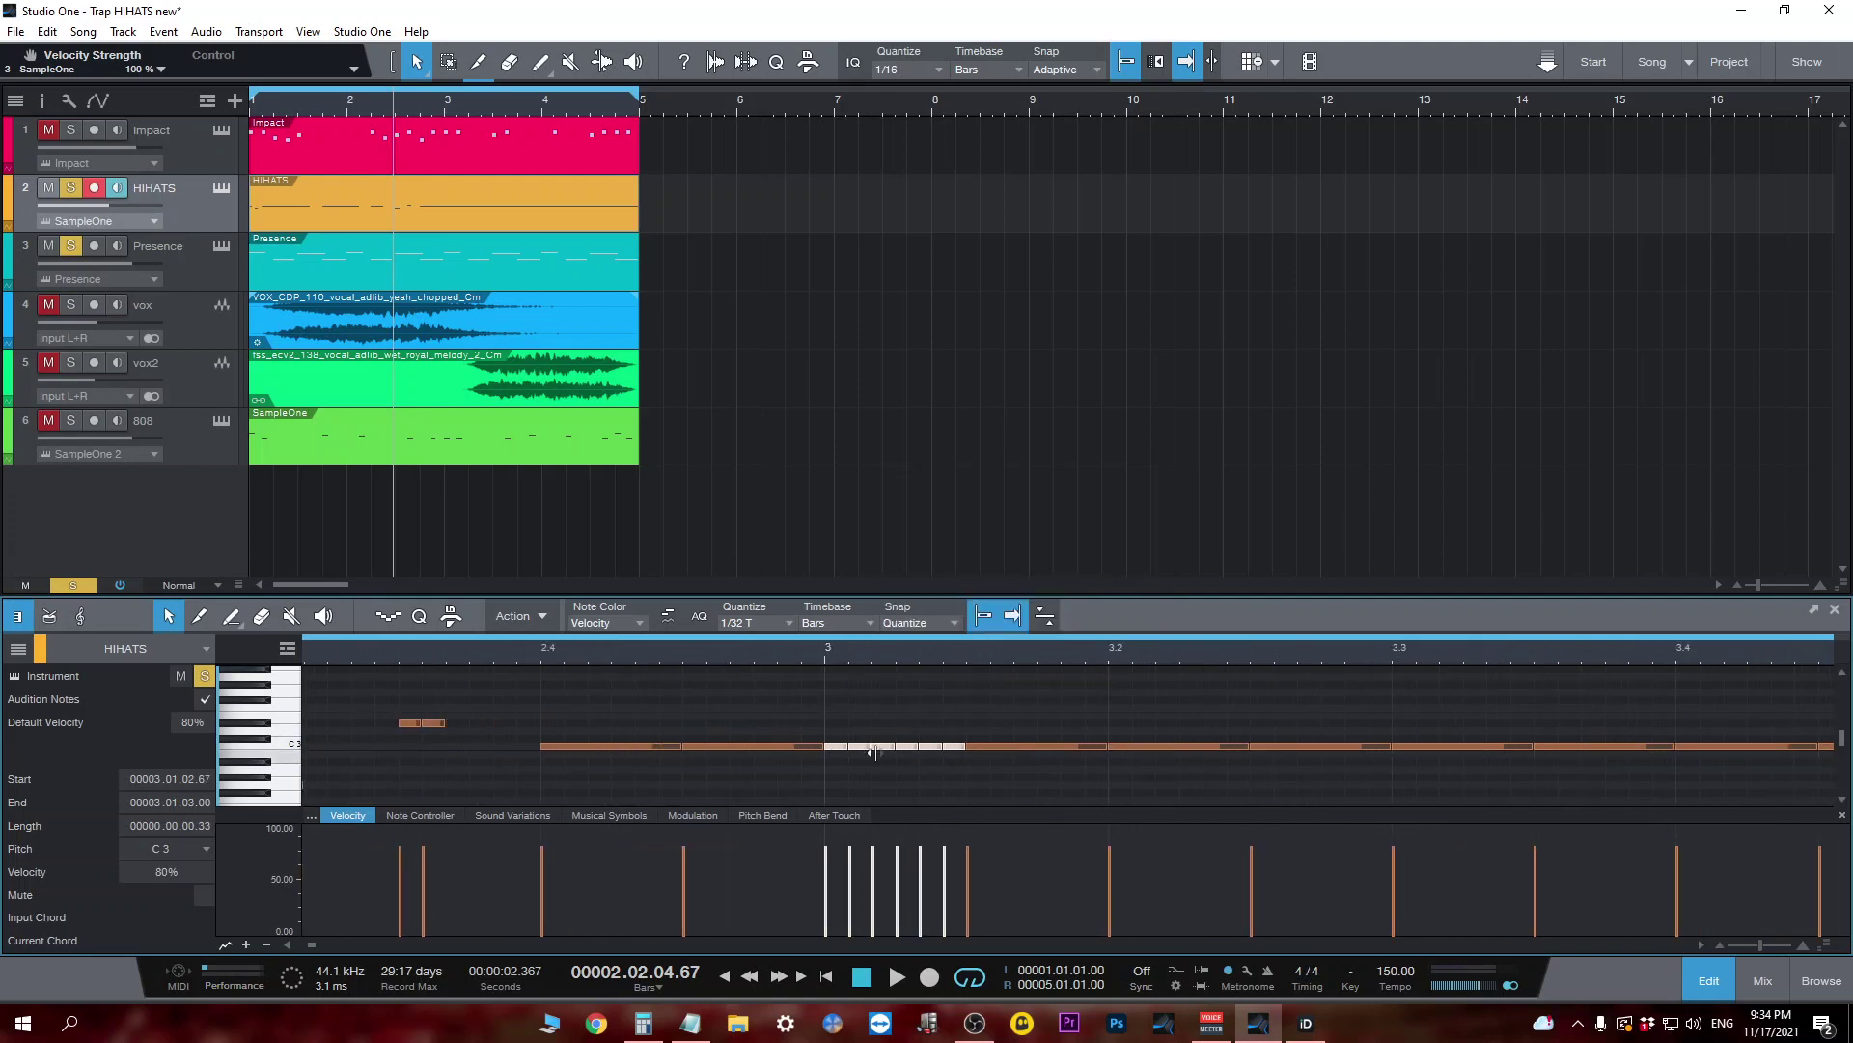
pyautogui.doubleClick(952, 747)
pyautogui.scroll(-3, 817, 655)
pyautogui.press('space')
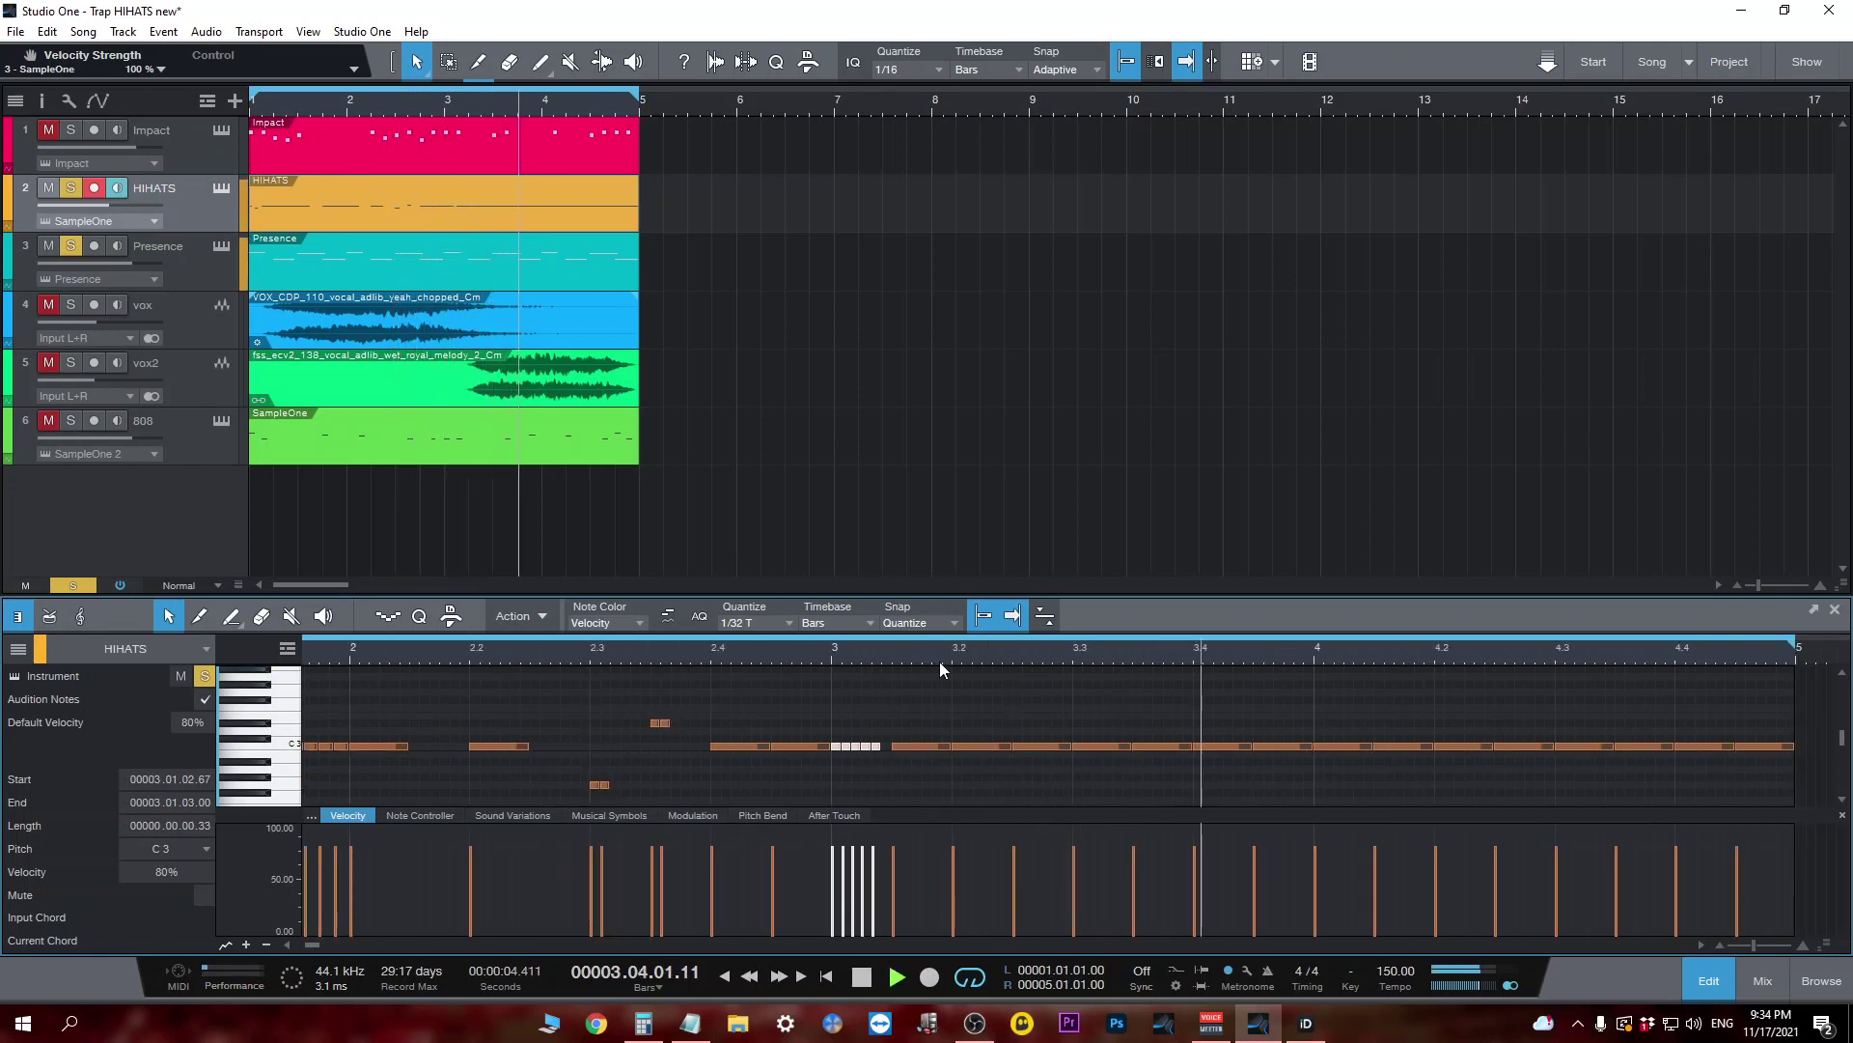
pyautogui.press('space')
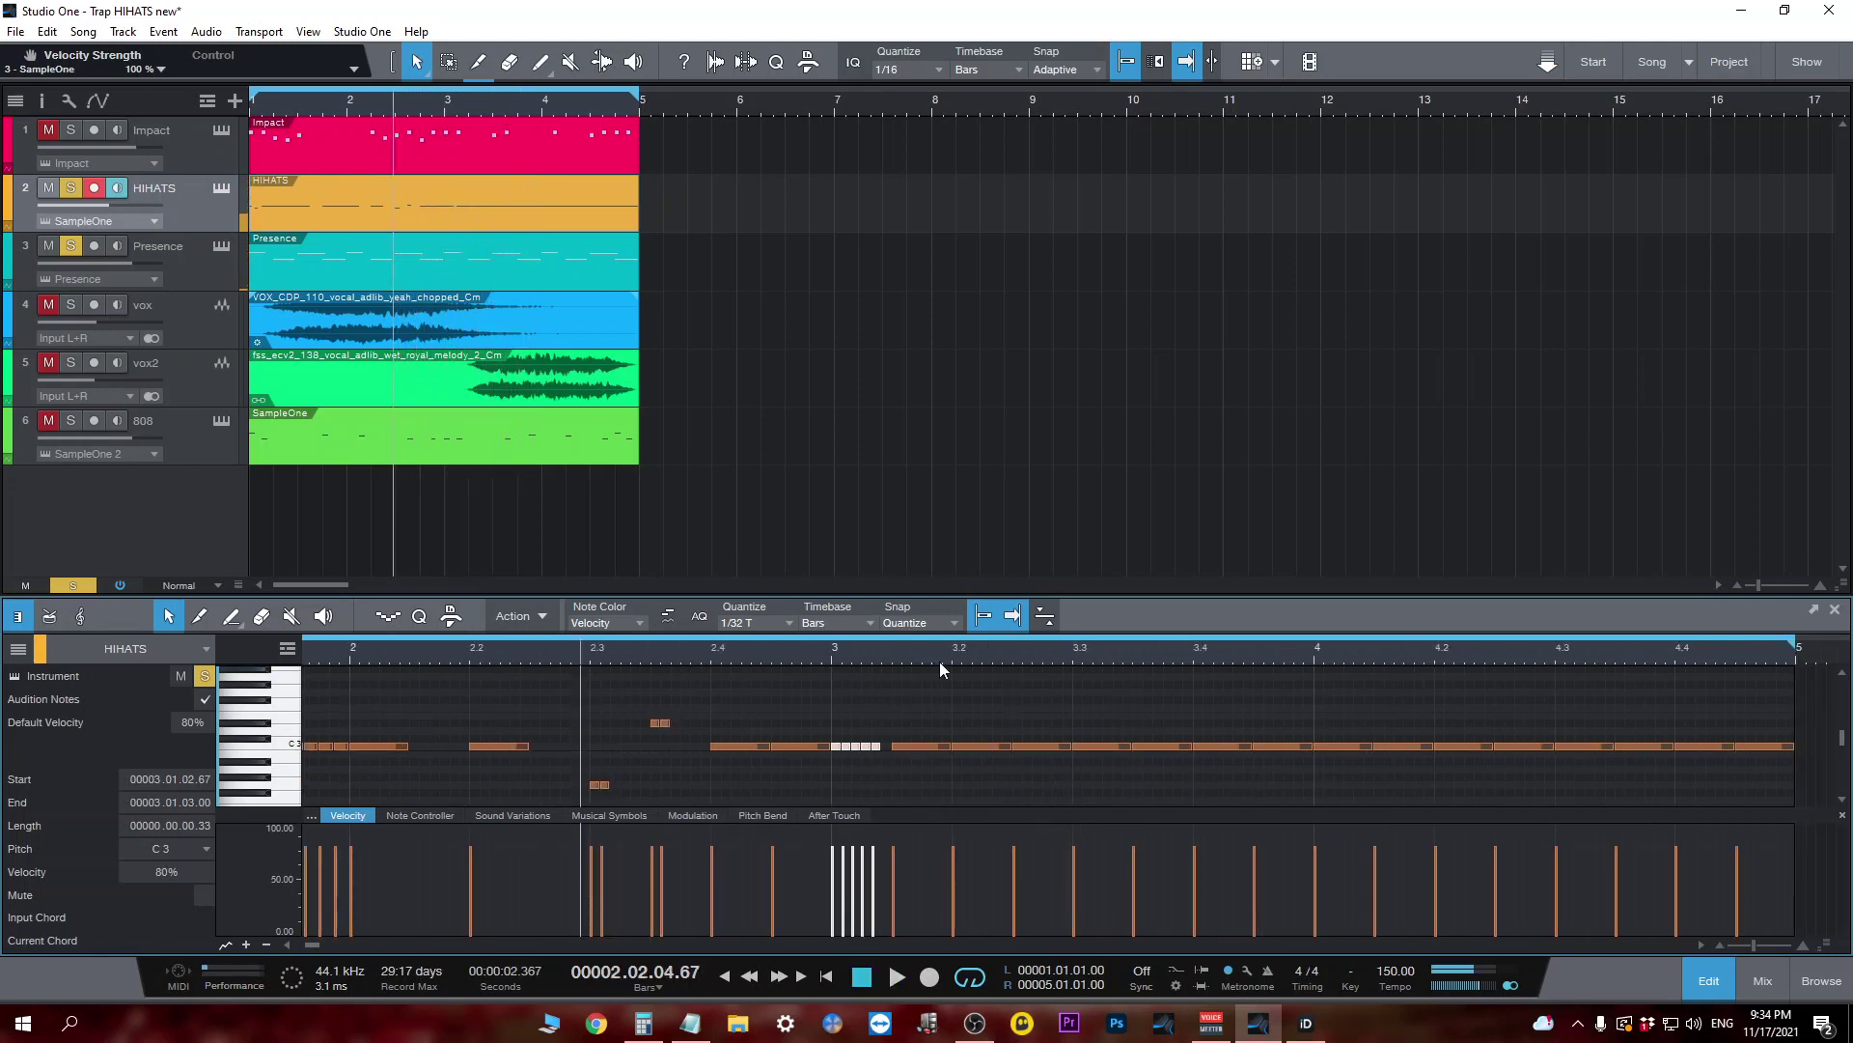
# Set the quantize value to 1/16 T, split the C 3 note at 3.3 at the grid, and play it back.
pyautogui.click(770, 621)
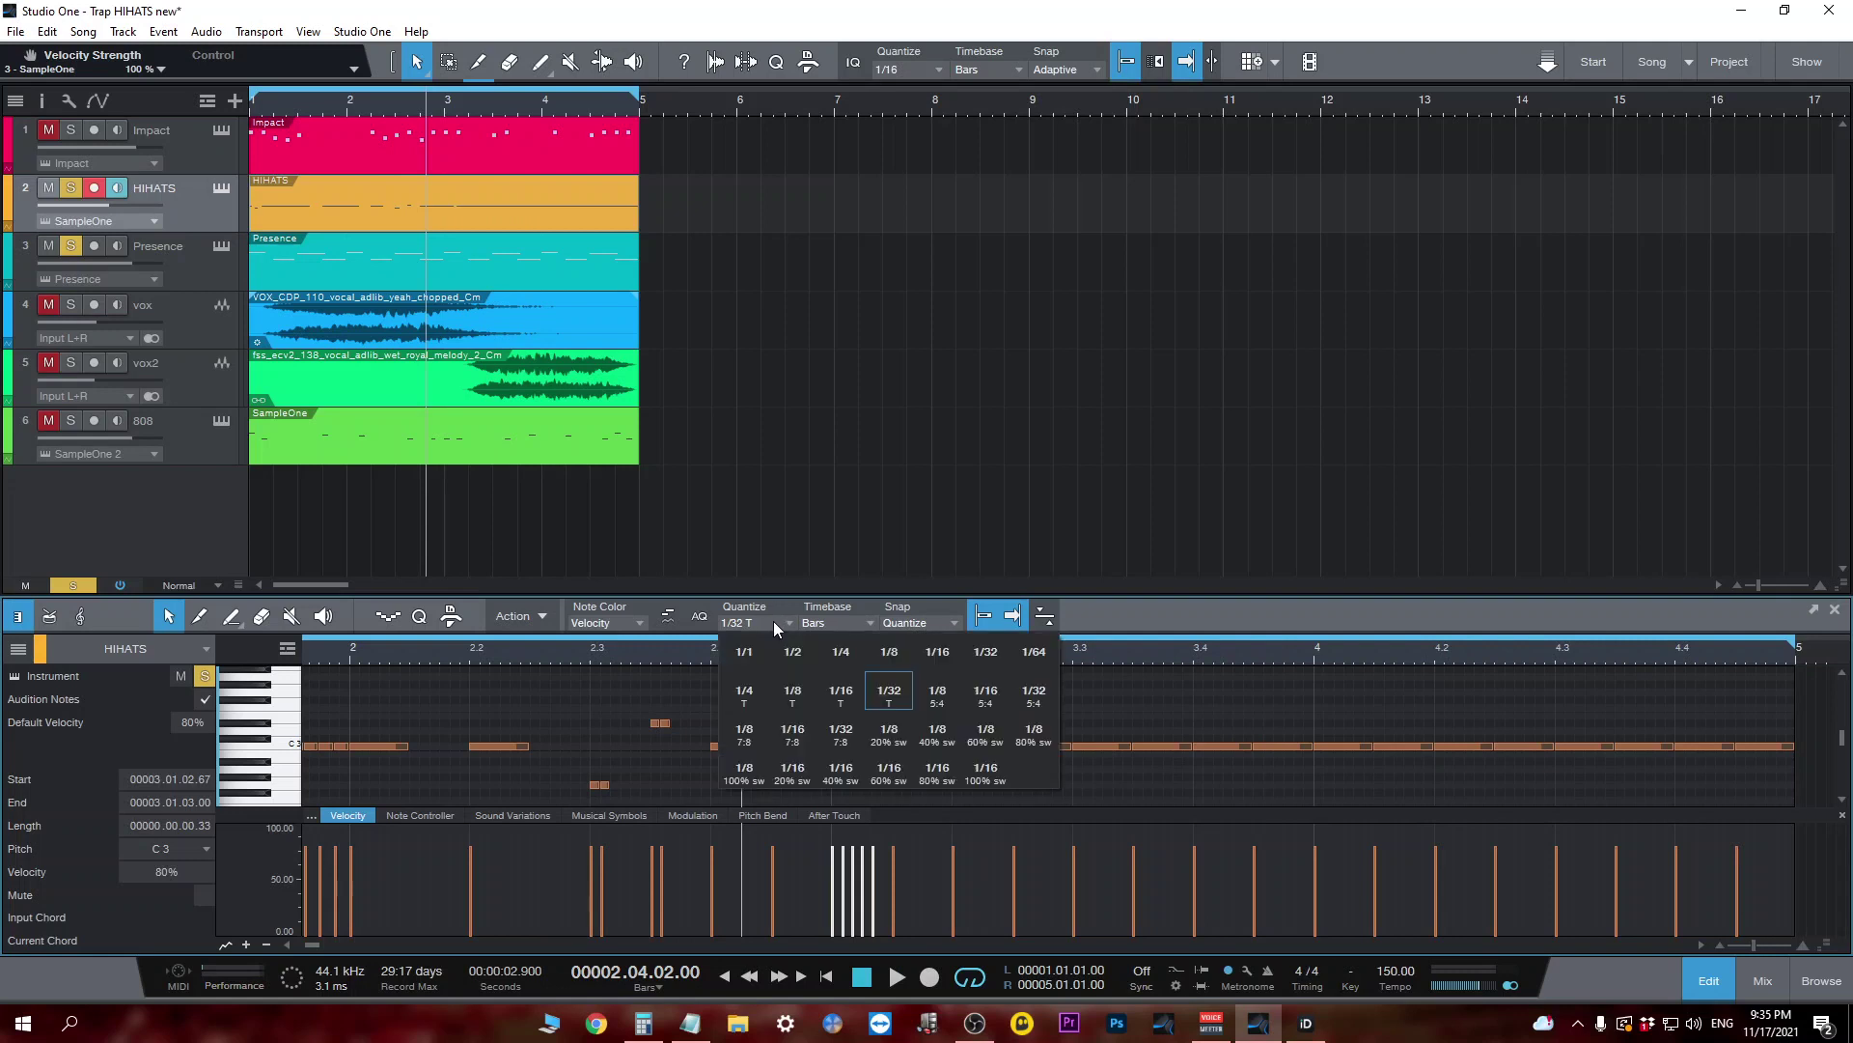
pyautogui.click(841, 695)
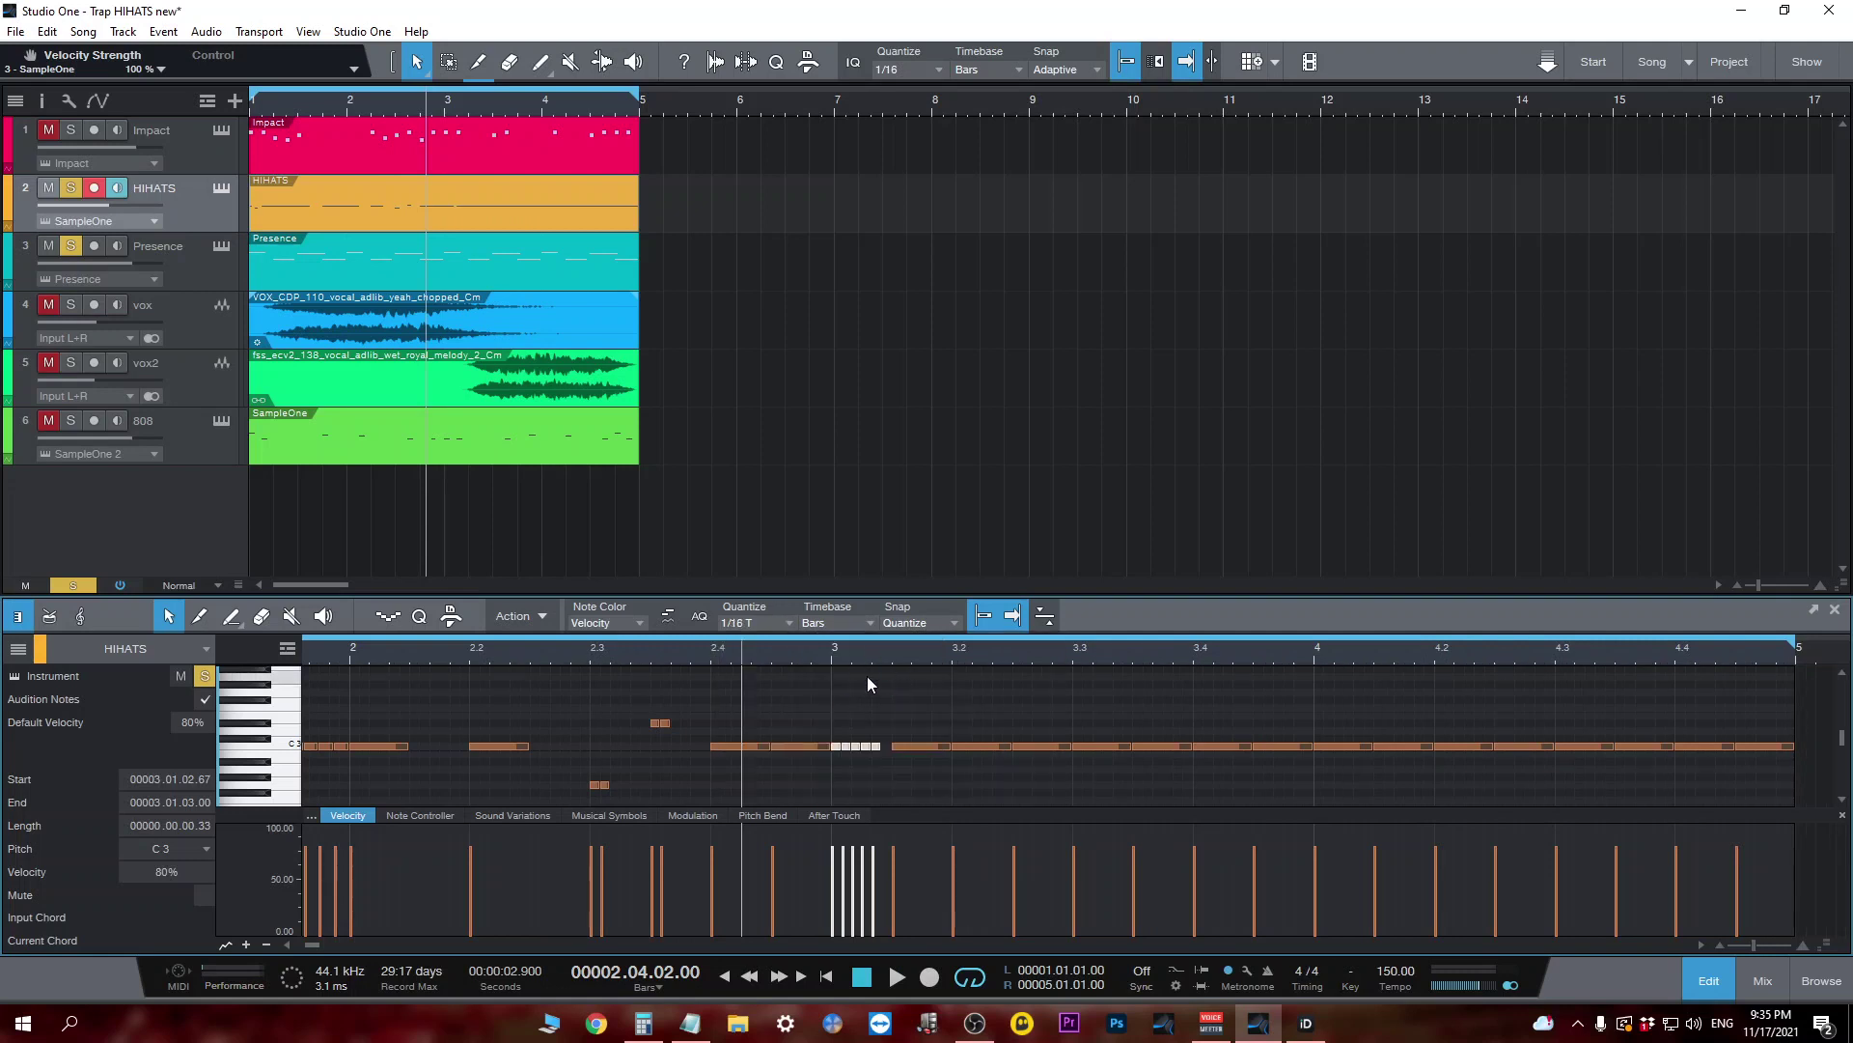
pyautogui.rightClick(1085, 743)
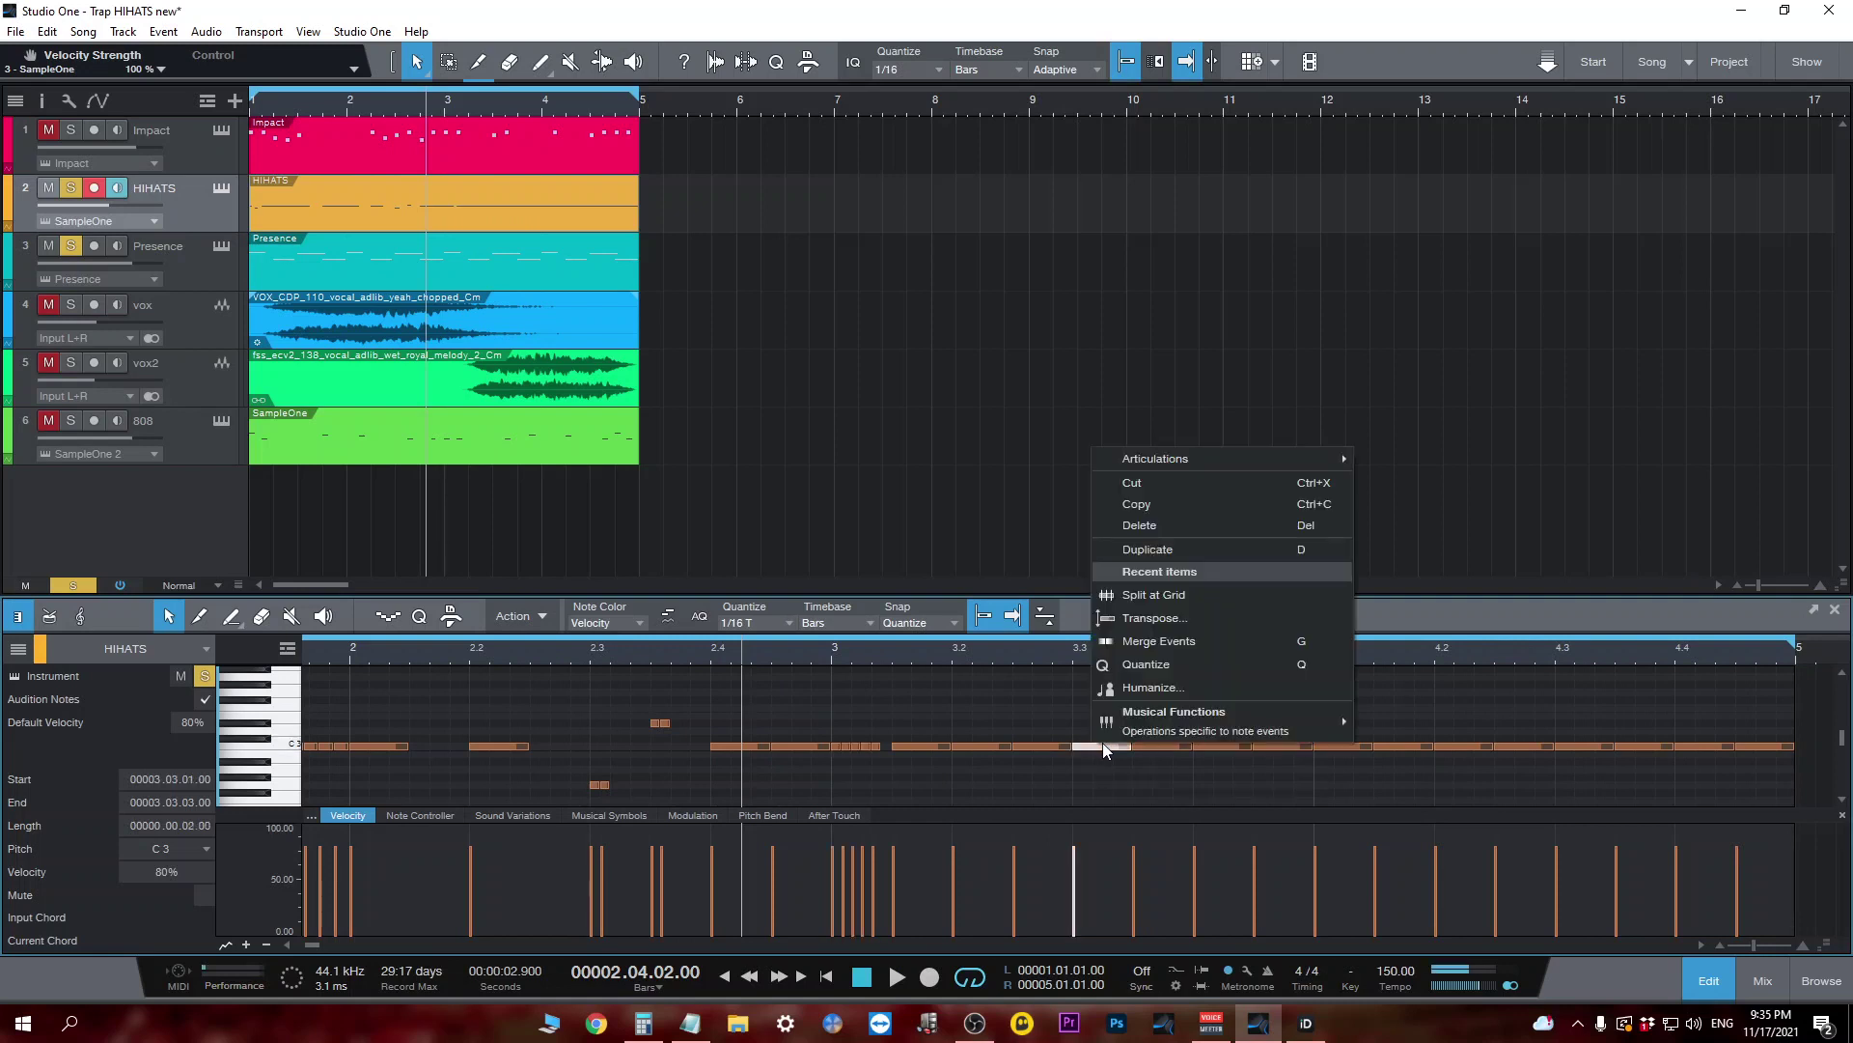
pyautogui.click(1190, 601)
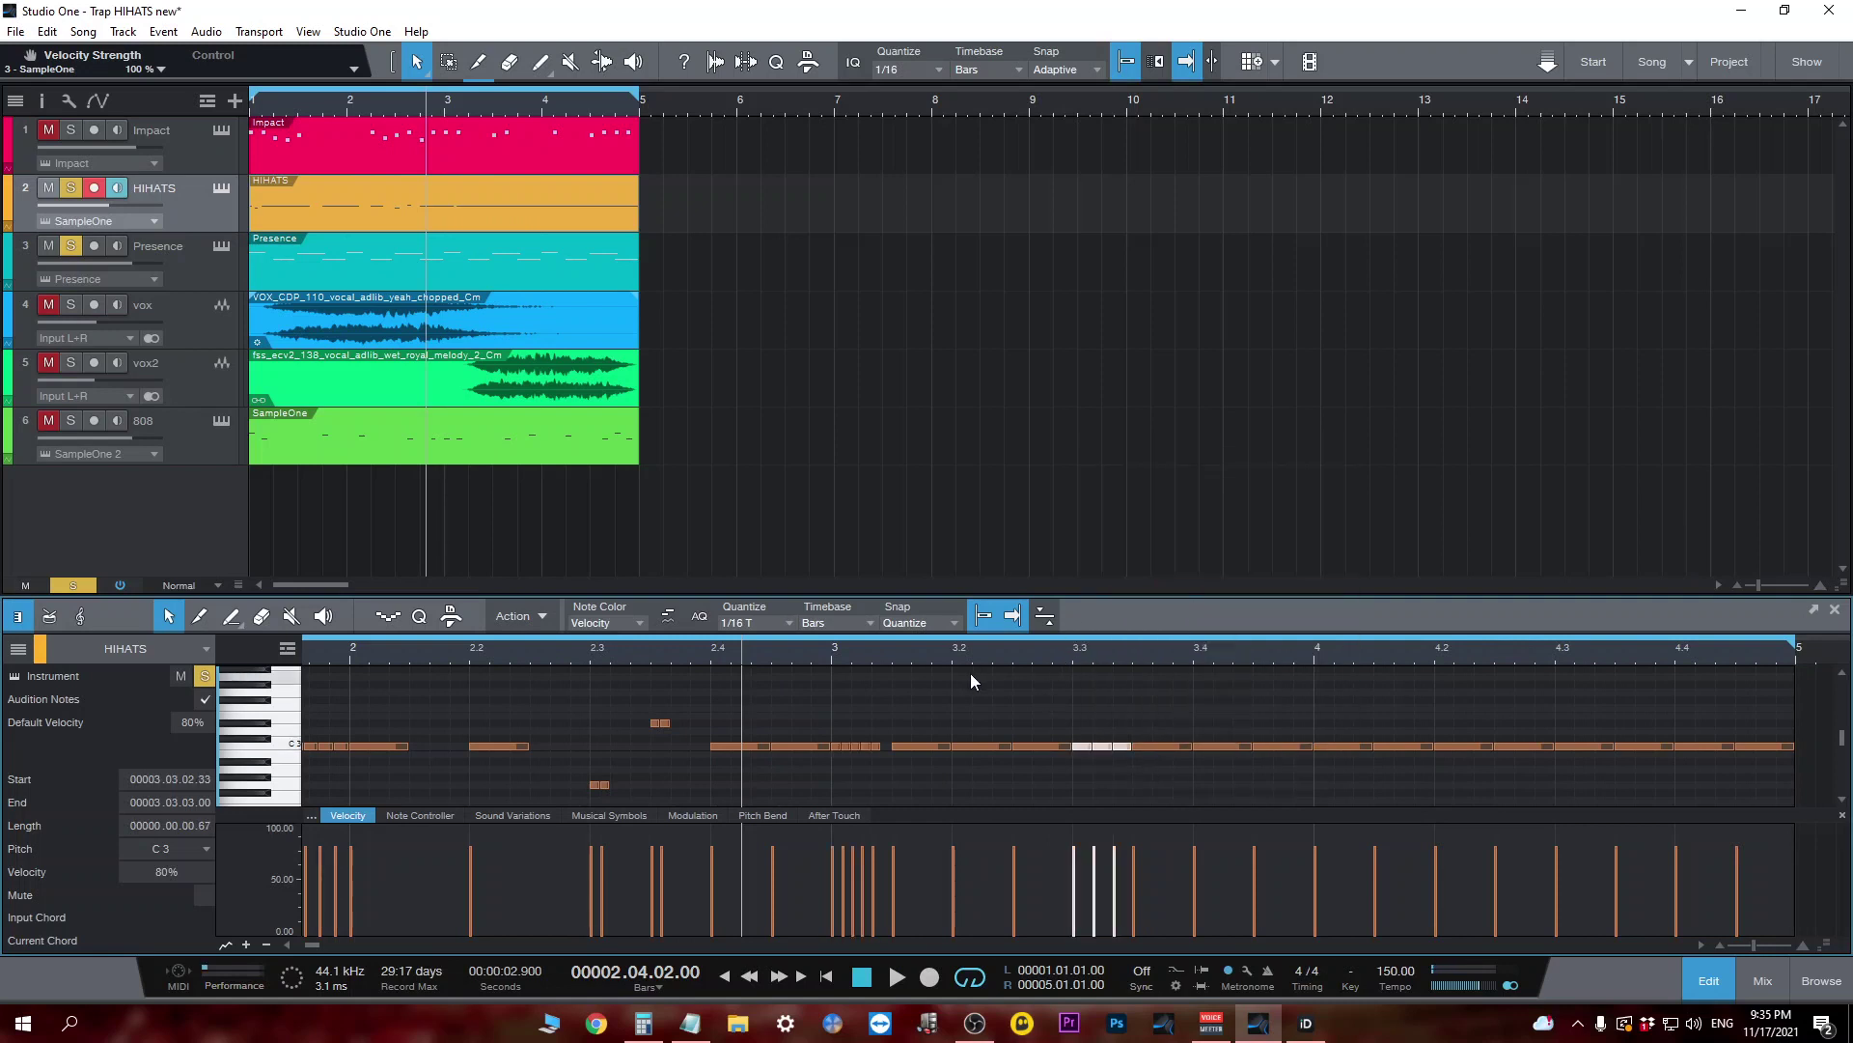
pyautogui.press('space')
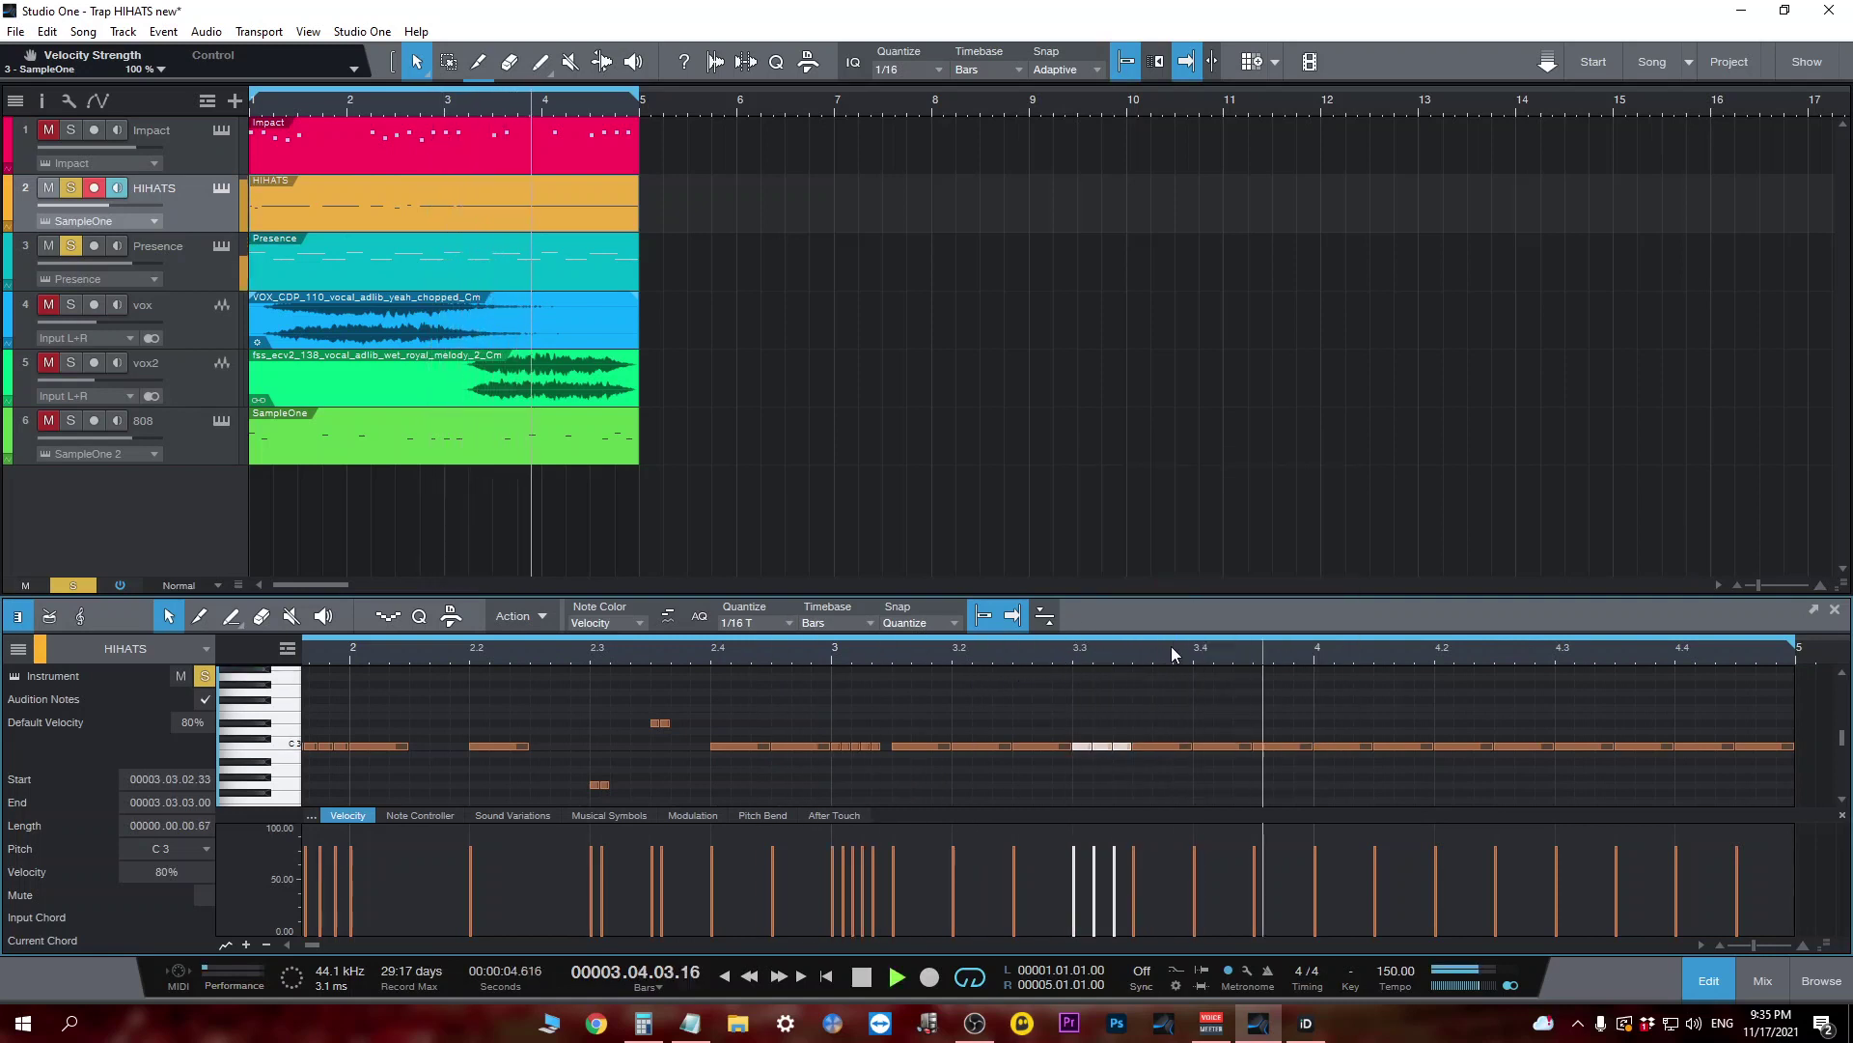
pyautogui.press('space')
pyautogui.click(1079, 652)
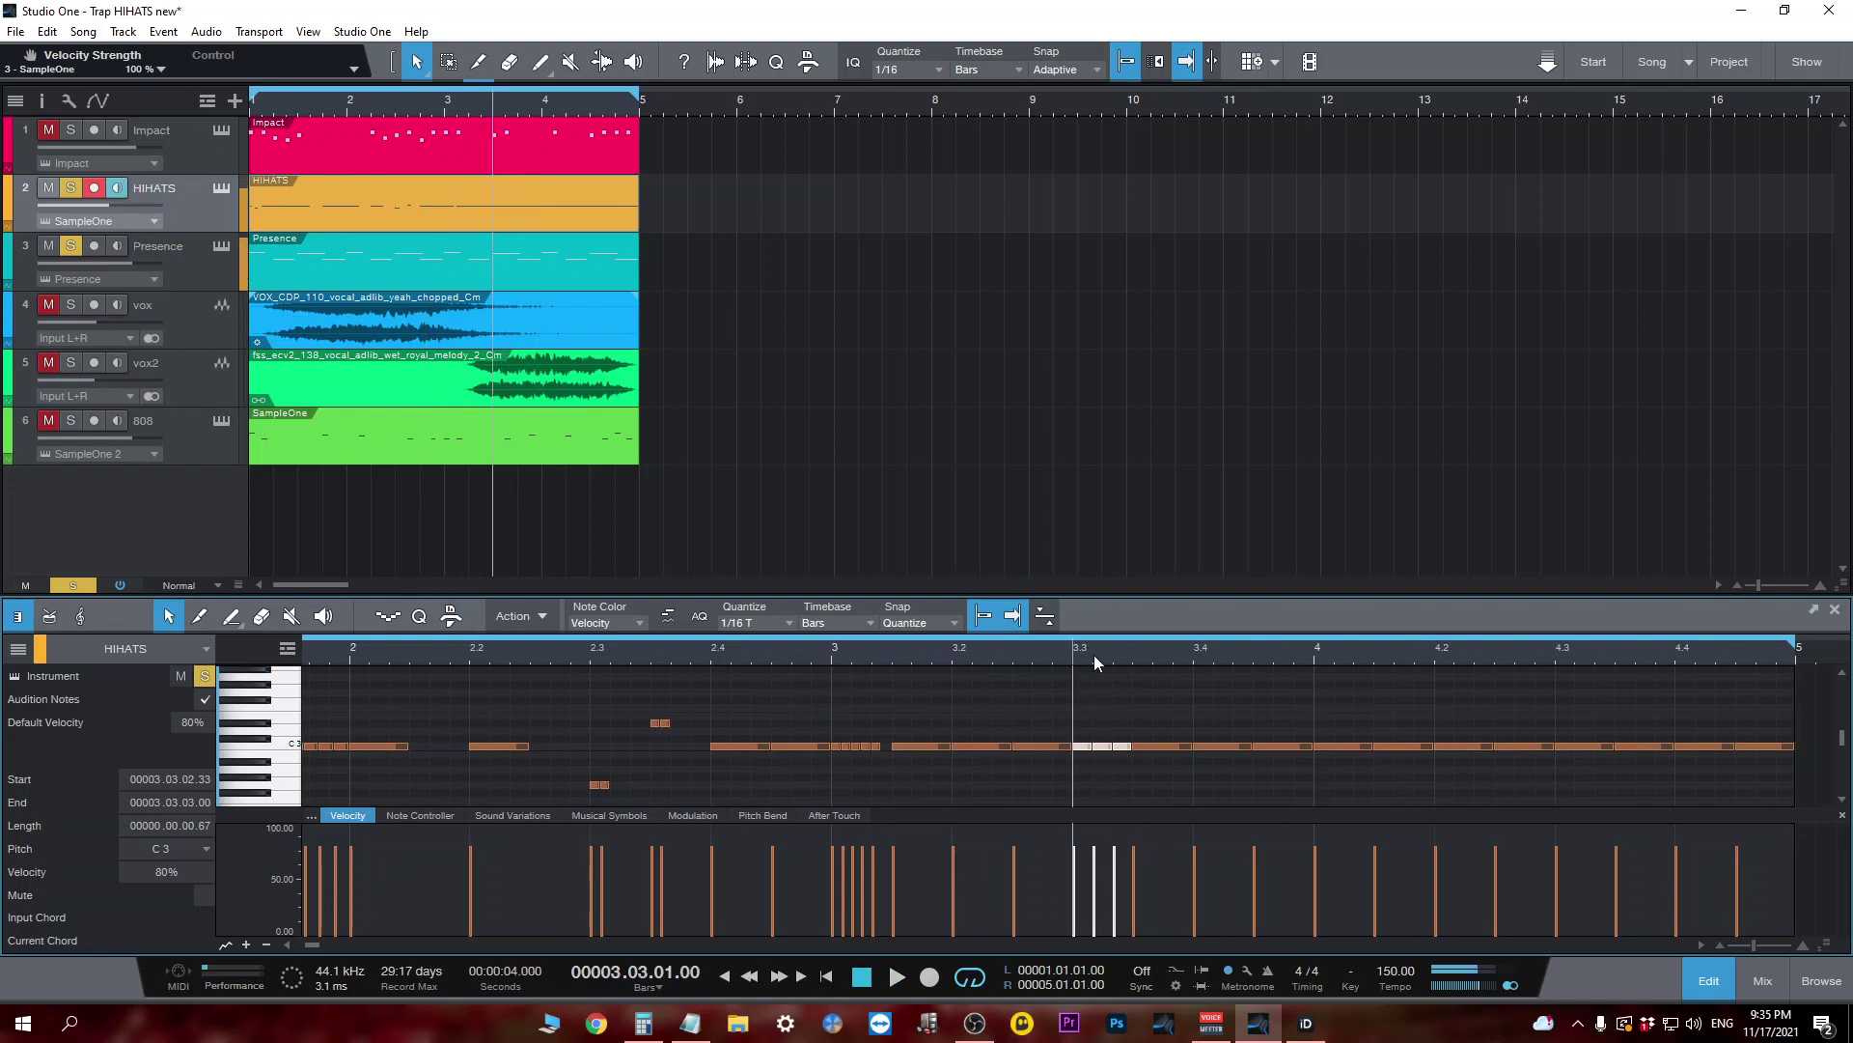
pyautogui.moveTo(890, 661); pyautogui.dragTo(886, 646)
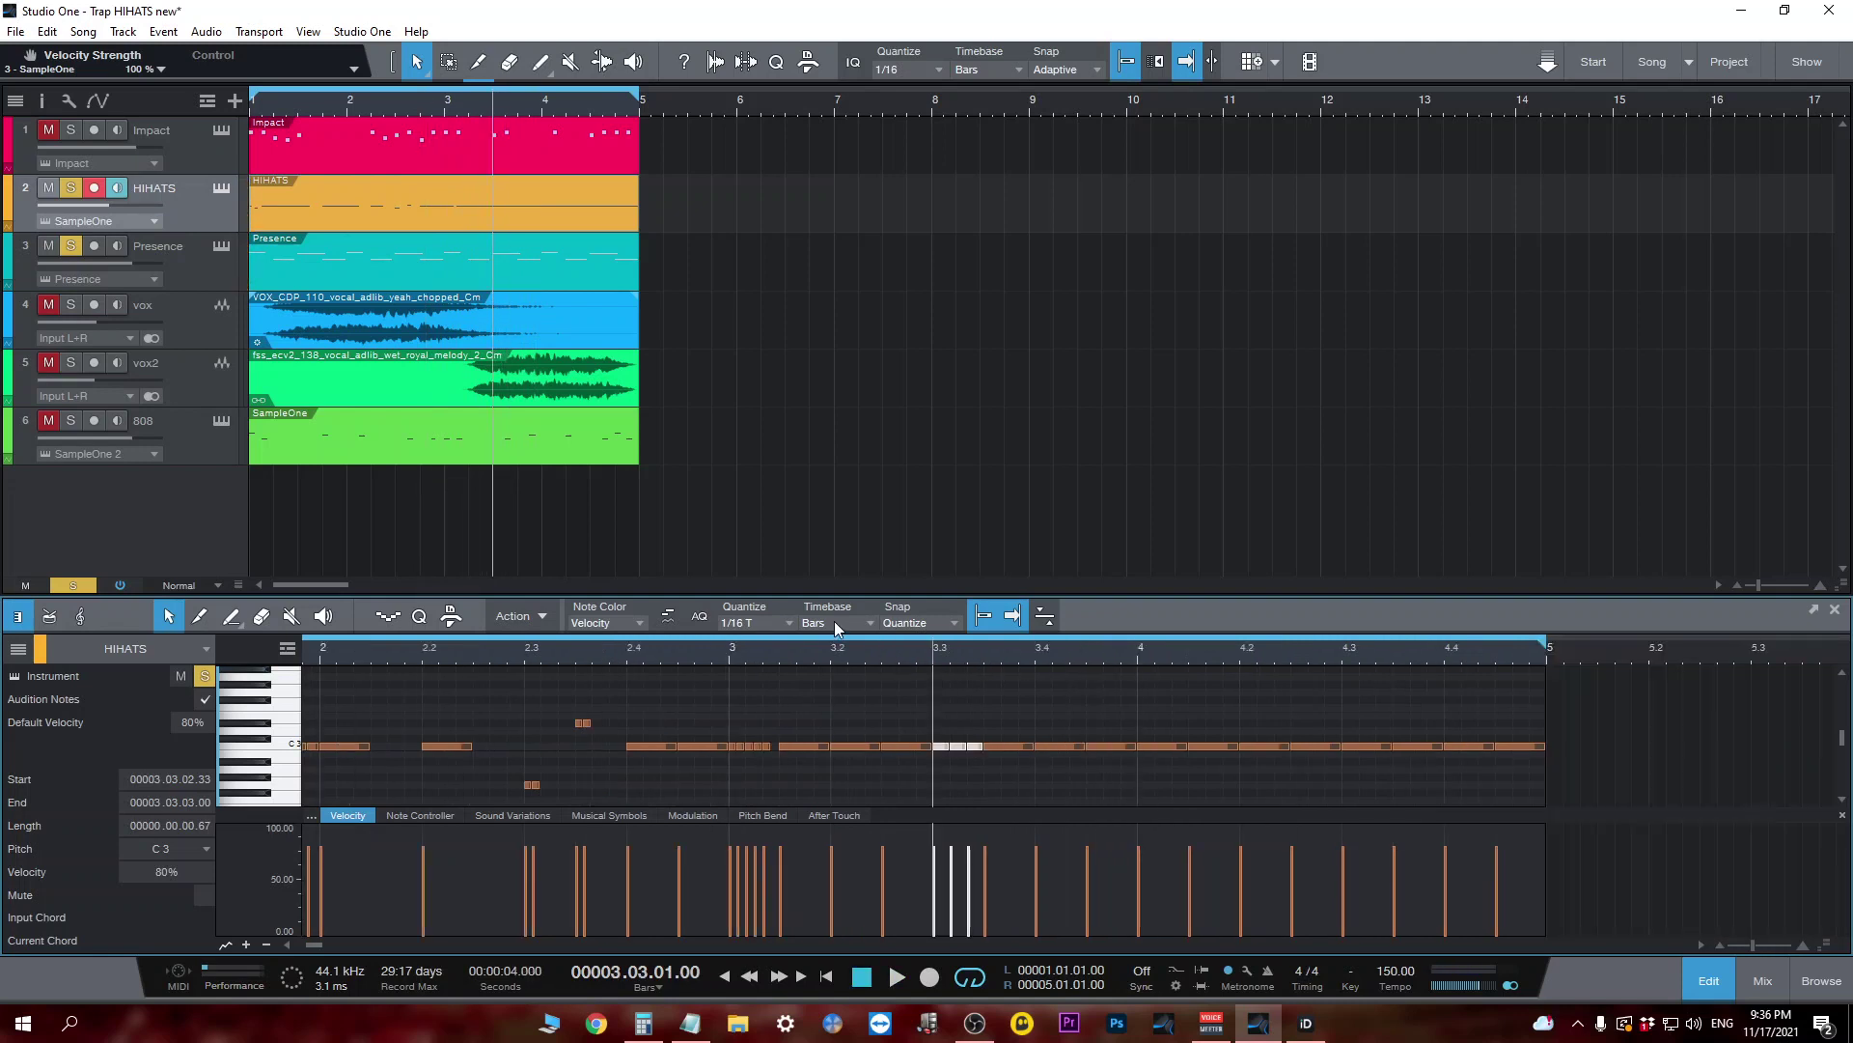
# Set the quantize value to 1/8 T and draw three consecutive triplet notes across beat 4.1, above the C 3 row.
pyautogui.click(782, 621)
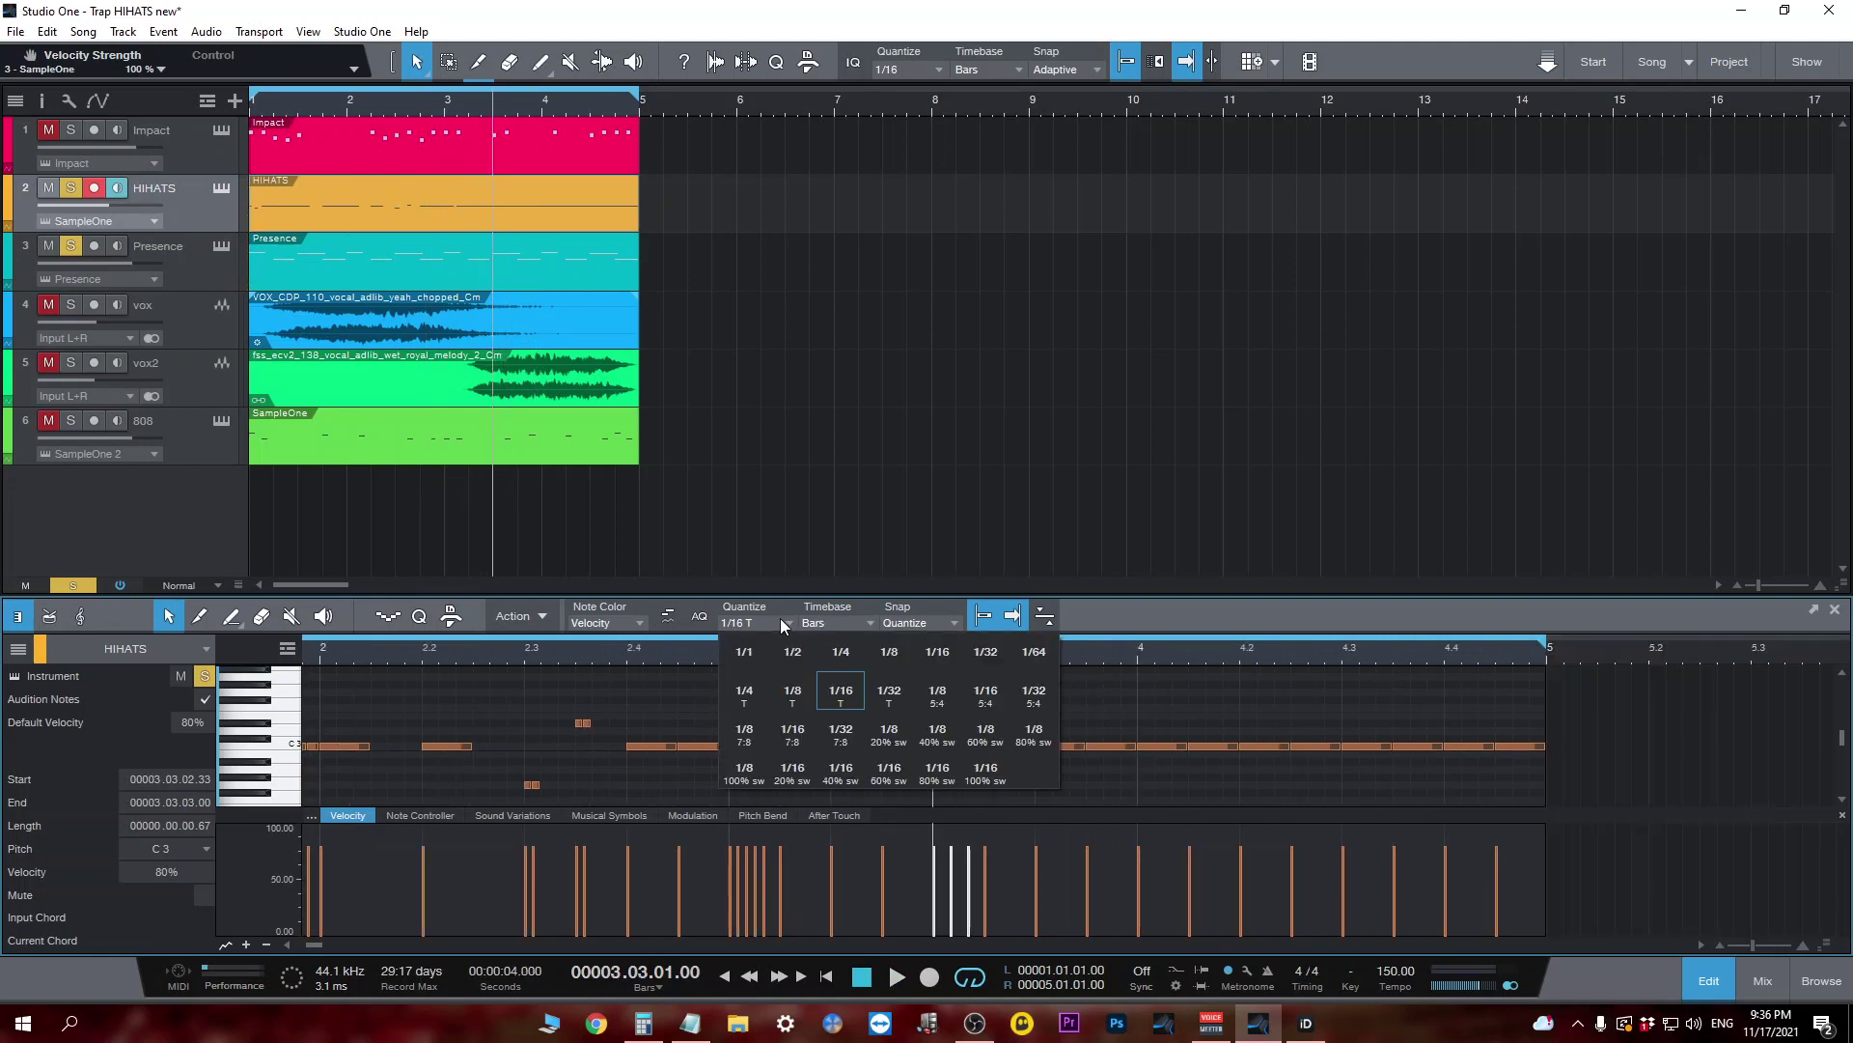
pyautogui.click(803, 695)
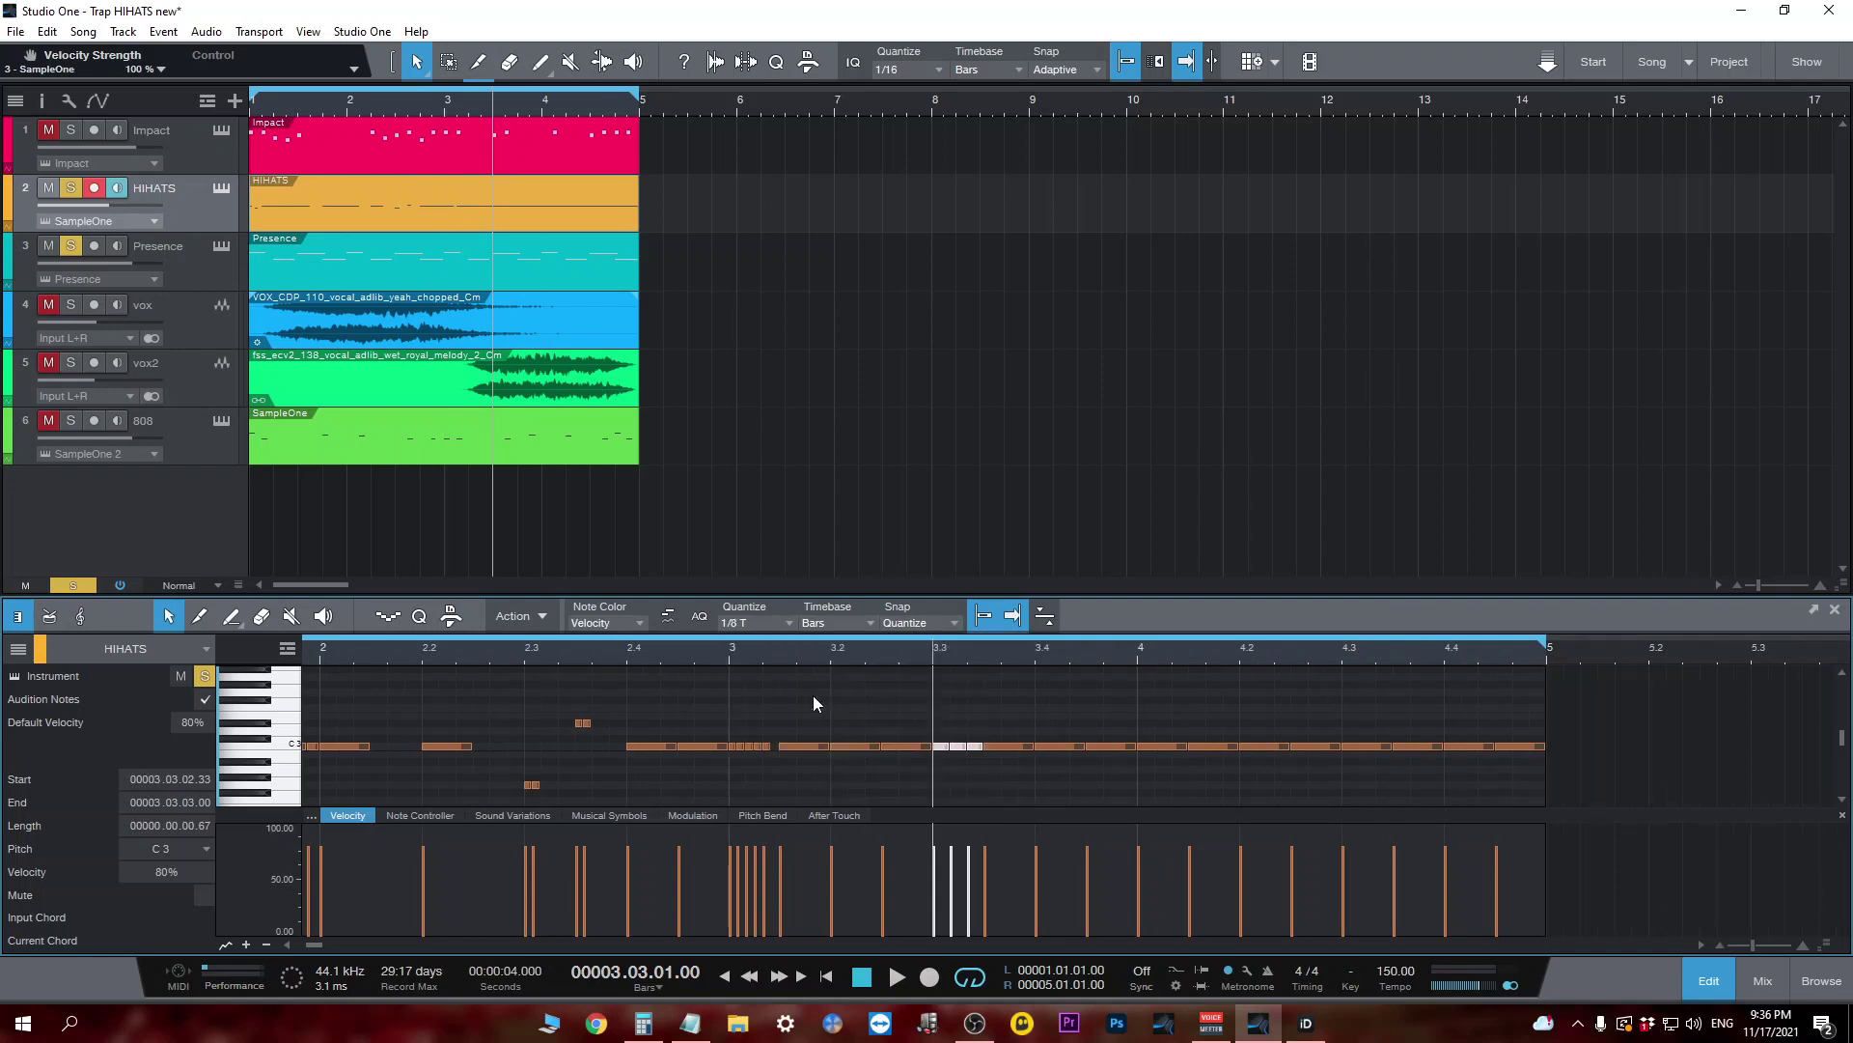
pyautogui.moveTo(1021, 641); pyautogui.dragTo(1044, 722)
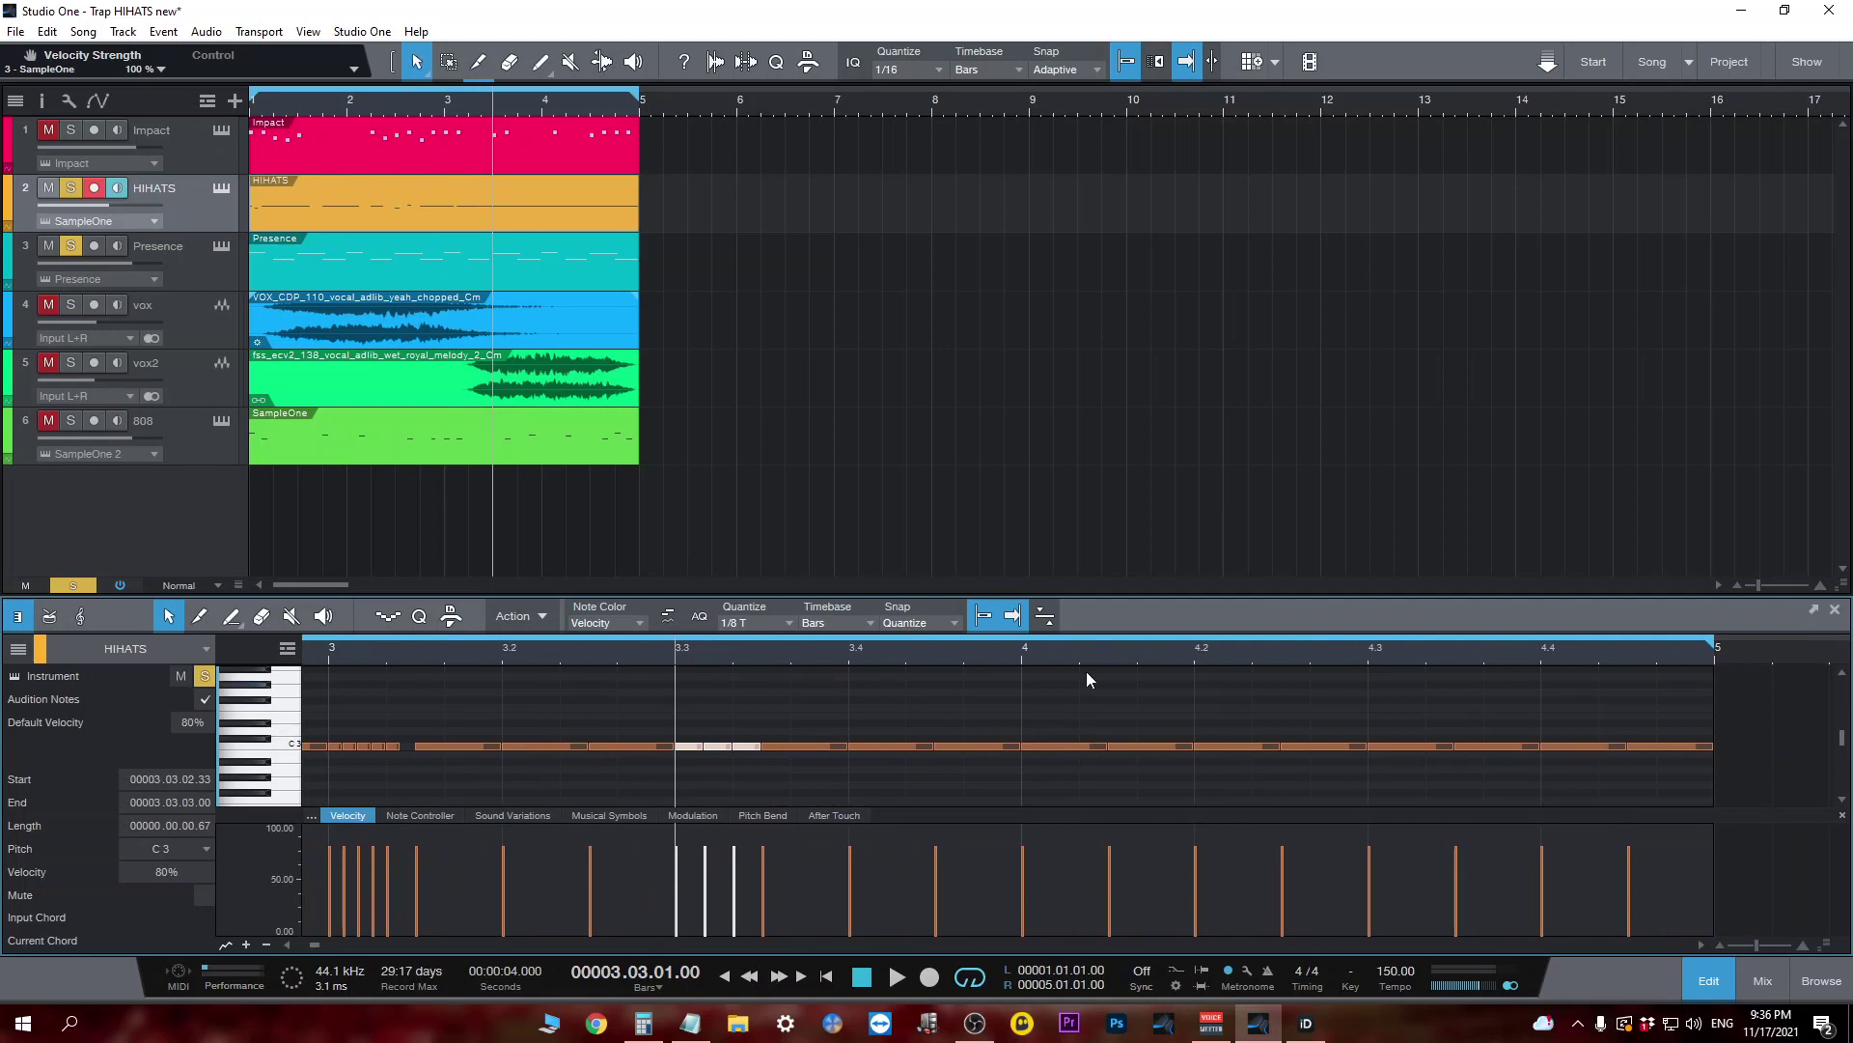
pyautogui.scroll(2, 1086, 674)
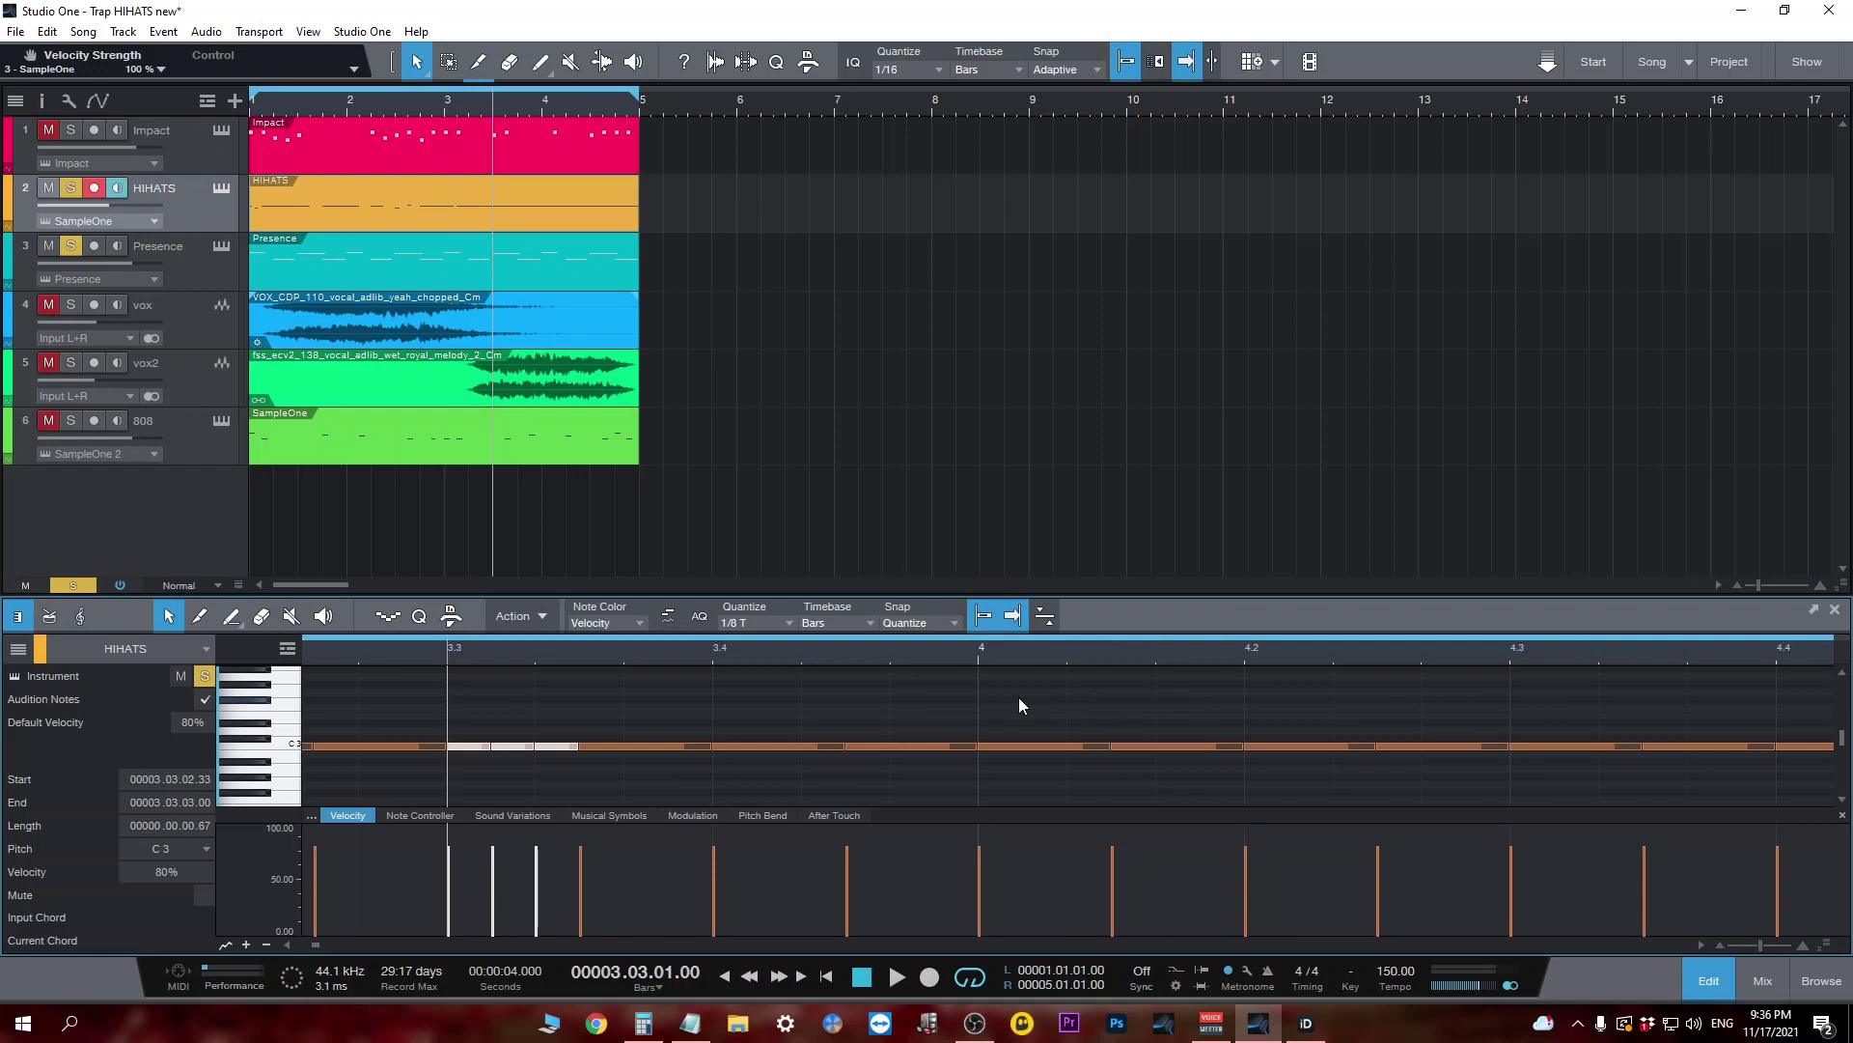
pyautogui.doubleClick(1018, 698)
pyautogui.click(1113, 704)
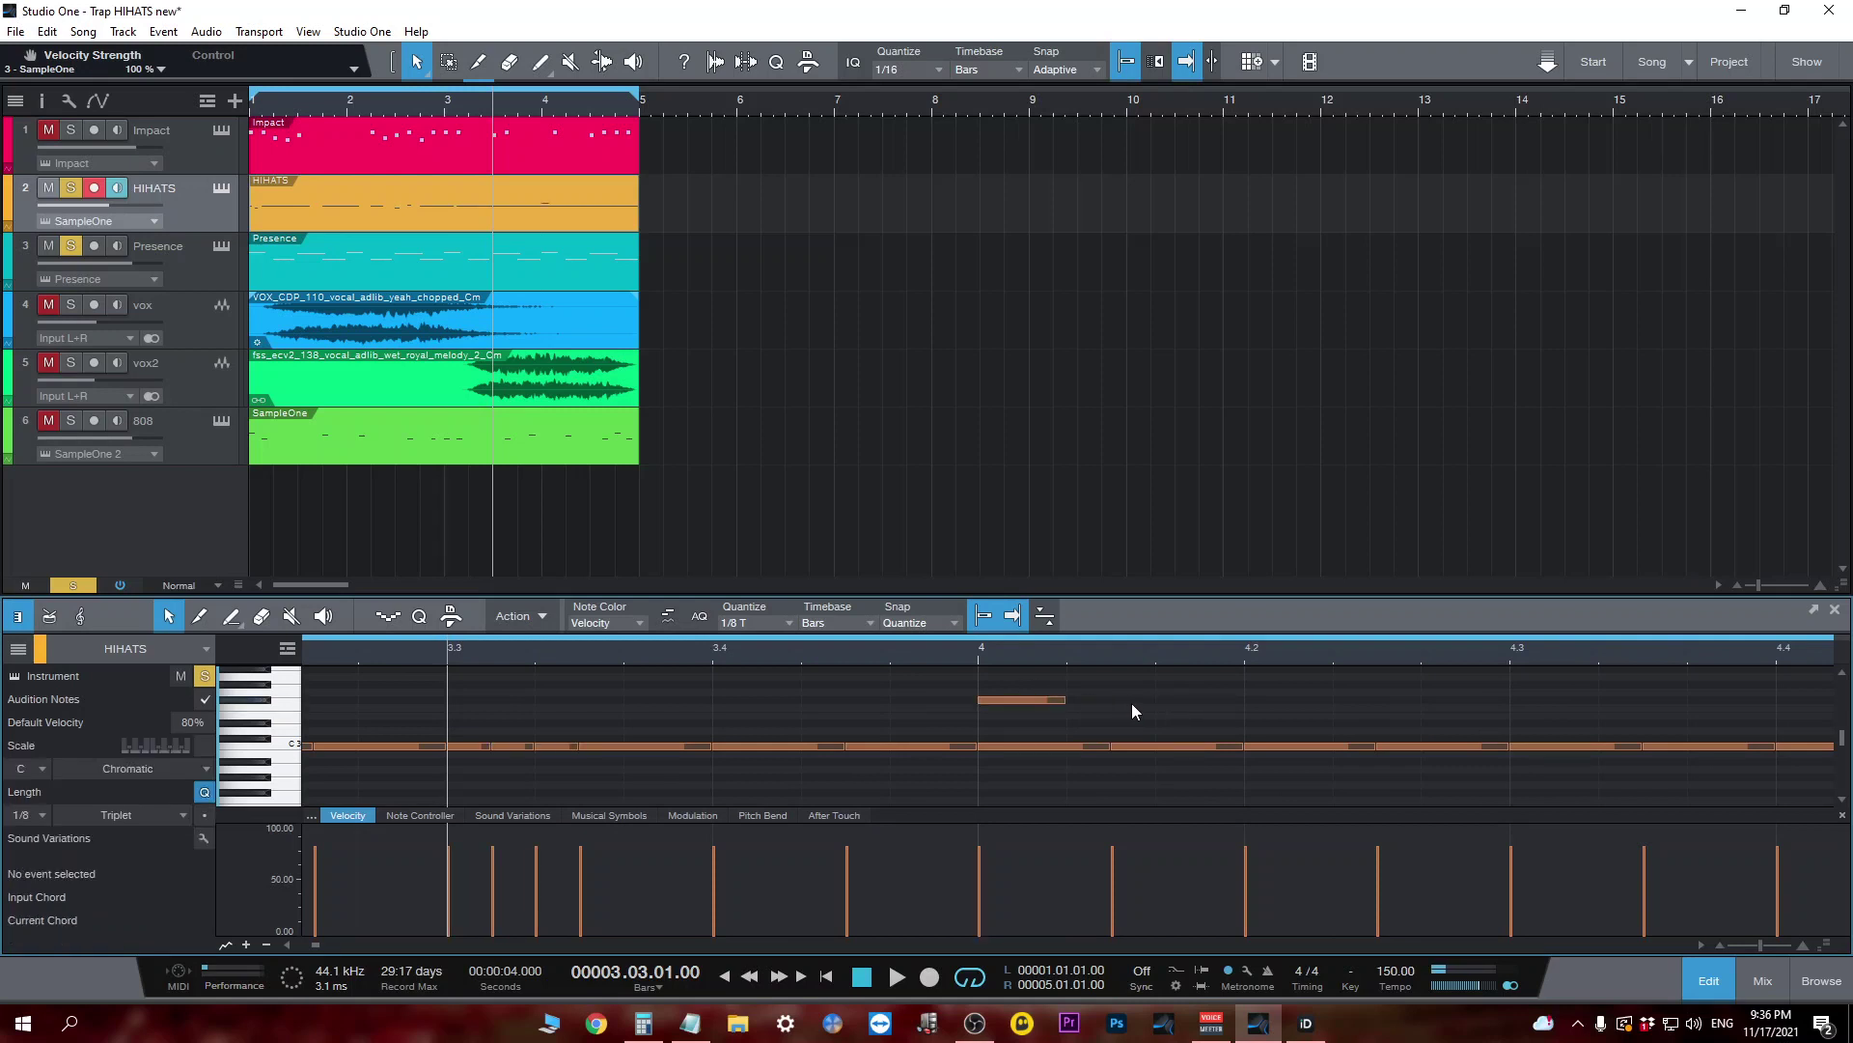
pyautogui.doubleClick(1135, 702)
pyautogui.click(1203, 707)
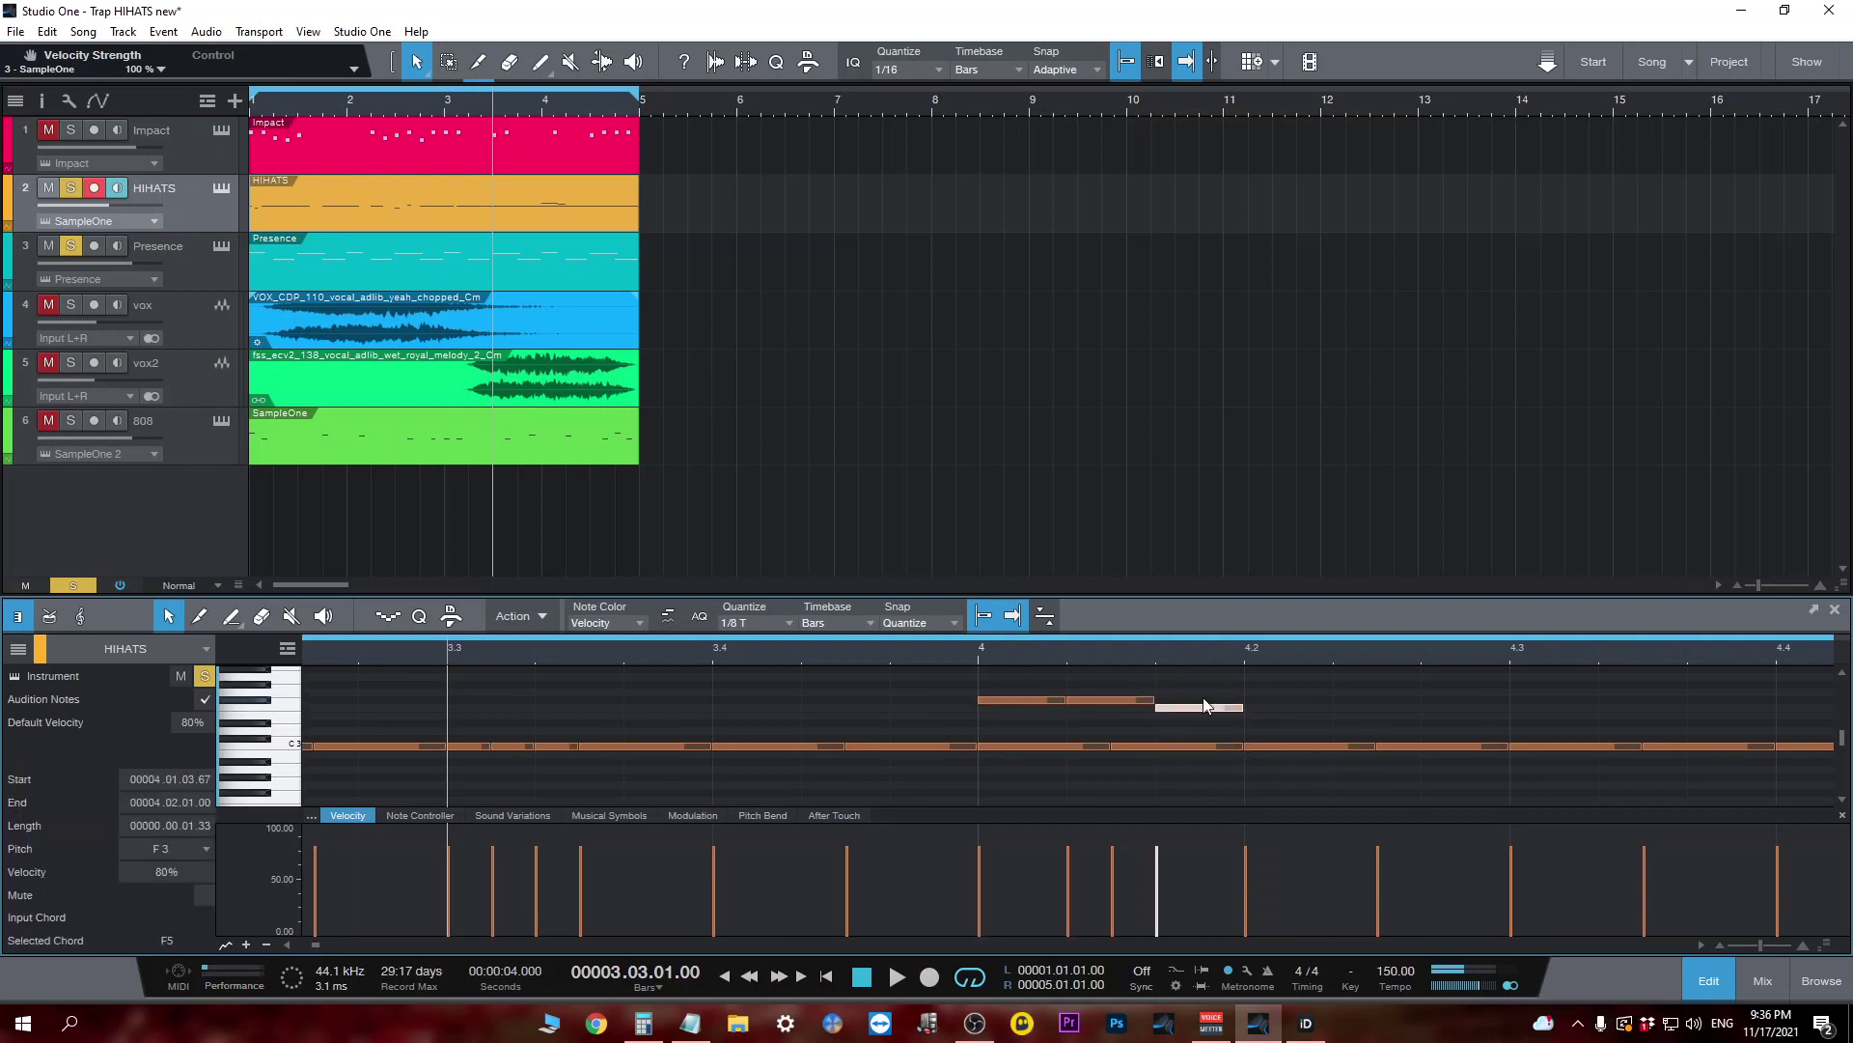
# Delete the two C 3 eighth notes in beat 4.1 underneath the drawn triplet notes.
pyautogui.keyDown('ctrl'); pyautogui.scroll(-2, 1059, 705); pyautogui.keyUp('ctrl')
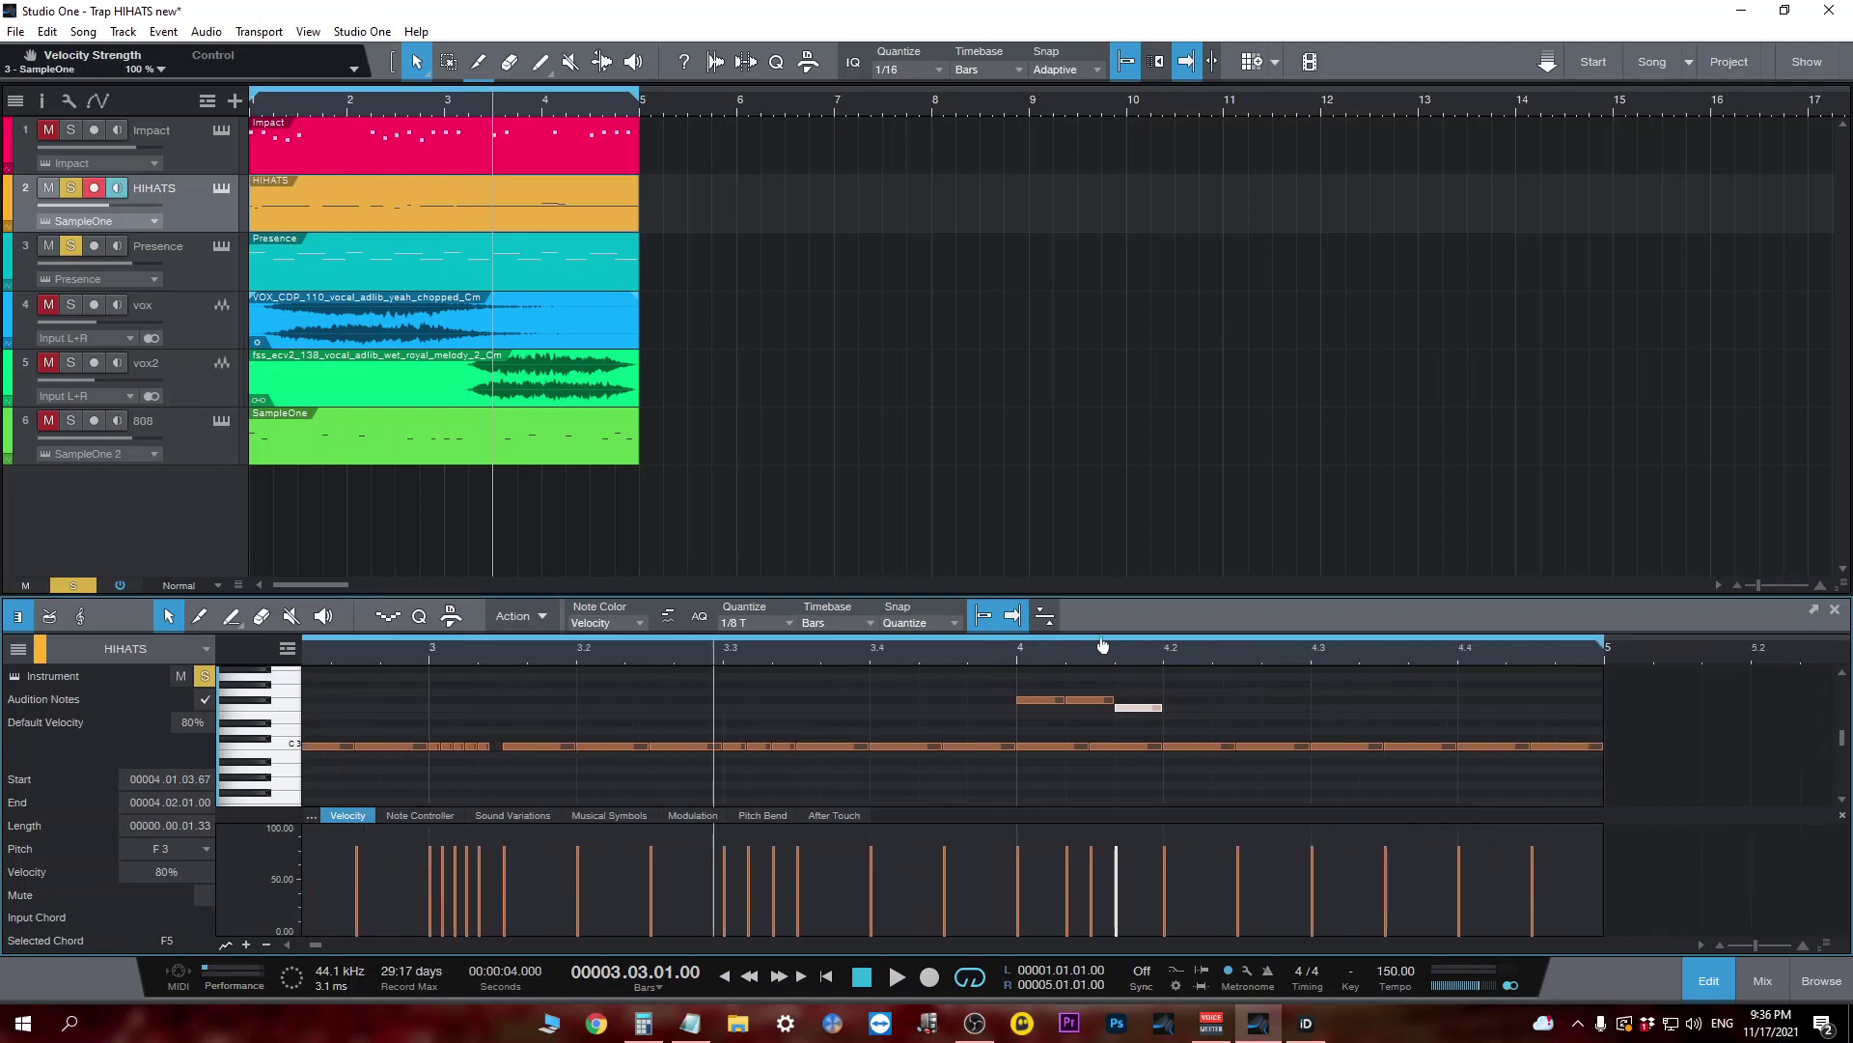
pyautogui.moveTo(1059, 723); pyautogui.dragTo(1153, 755)
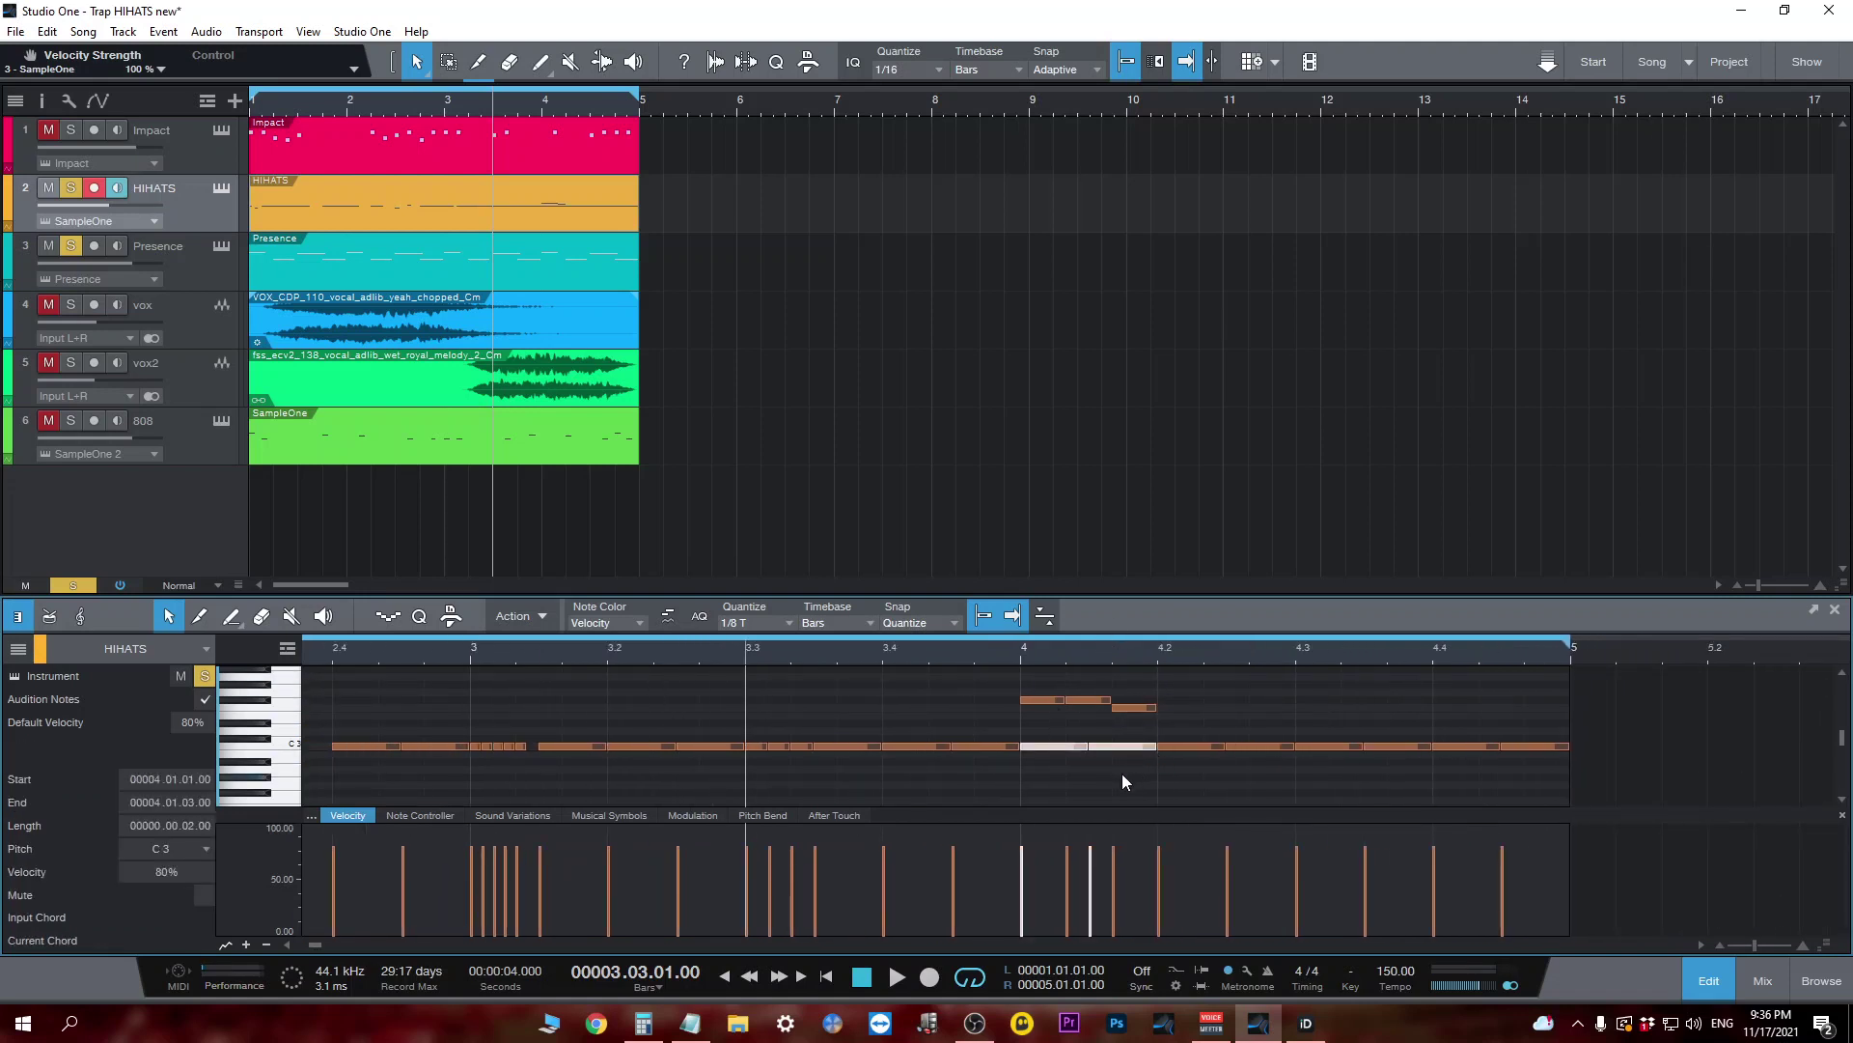
pyautogui.press('Delete')
# Lower the three 1/8 triplet notes in beat 4.1 to C 3.
pyautogui.moveTo(1089, 700); pyautogui.dragTo(1137, 739)
pyautogui.press('space')
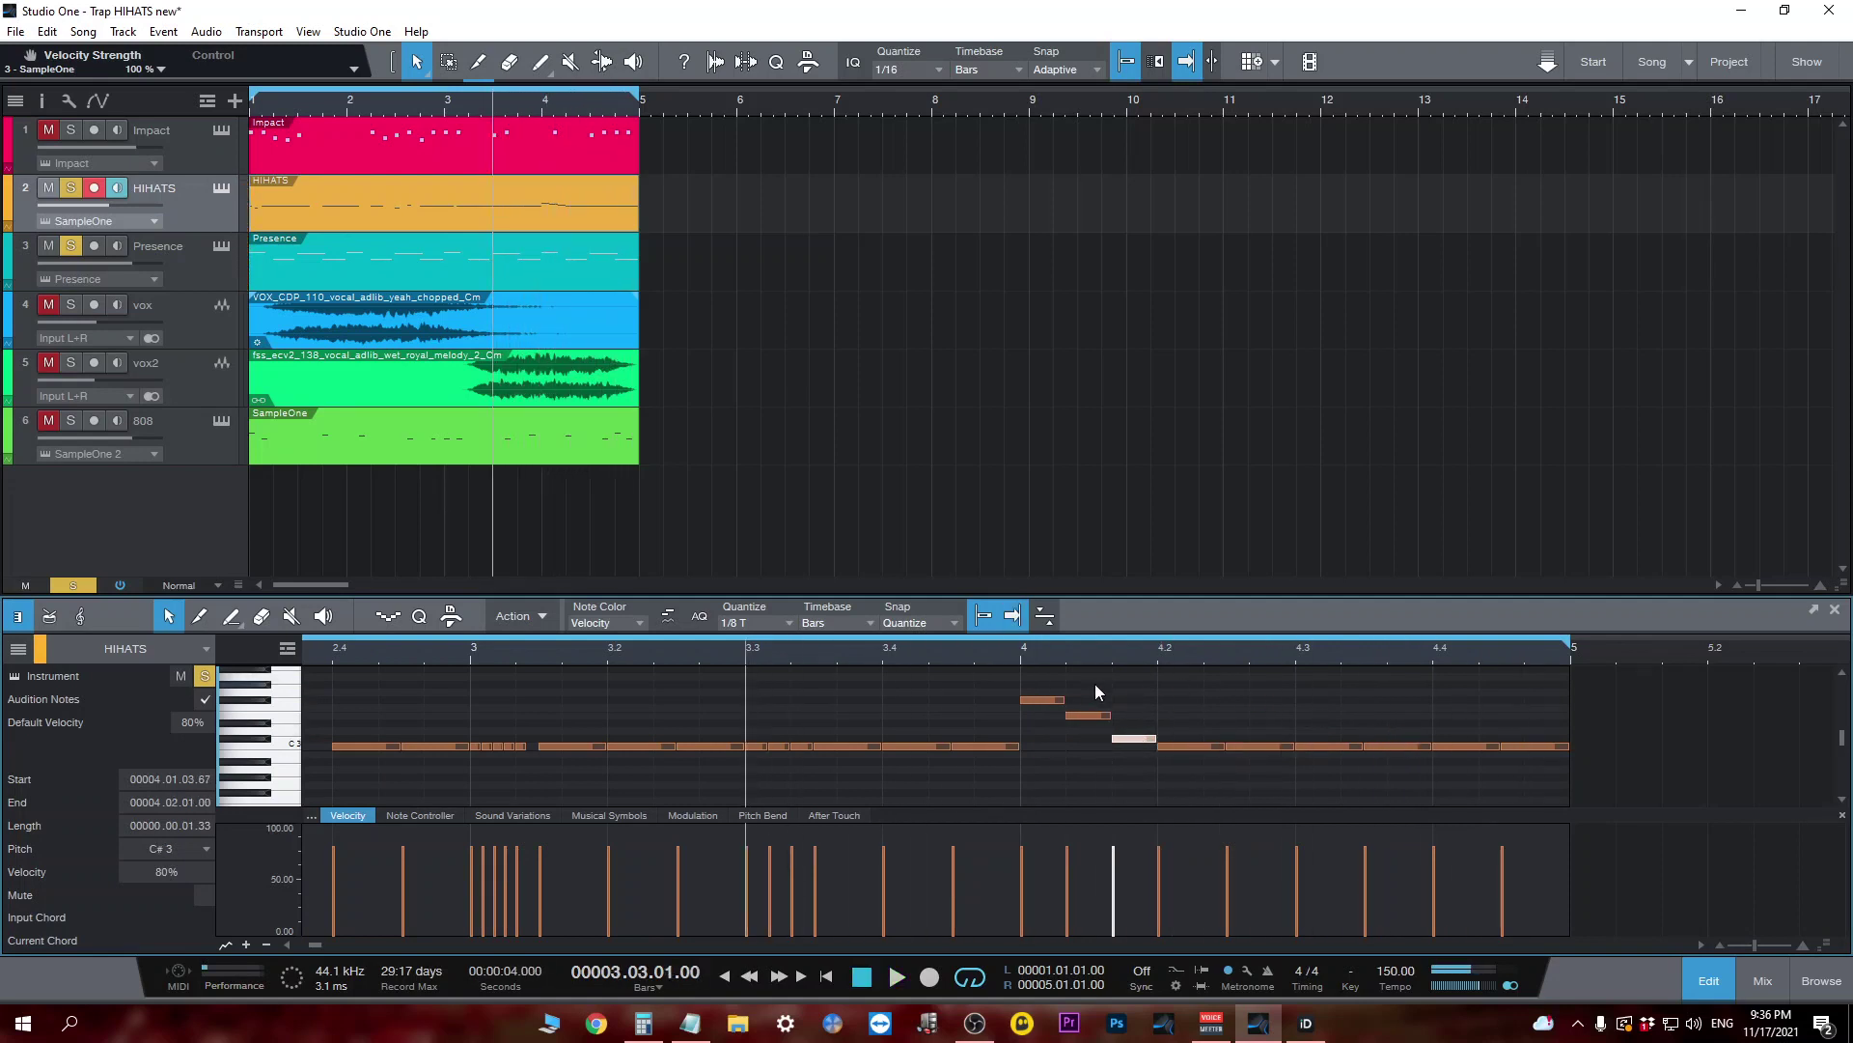
pyautogui.click(1019, 666)
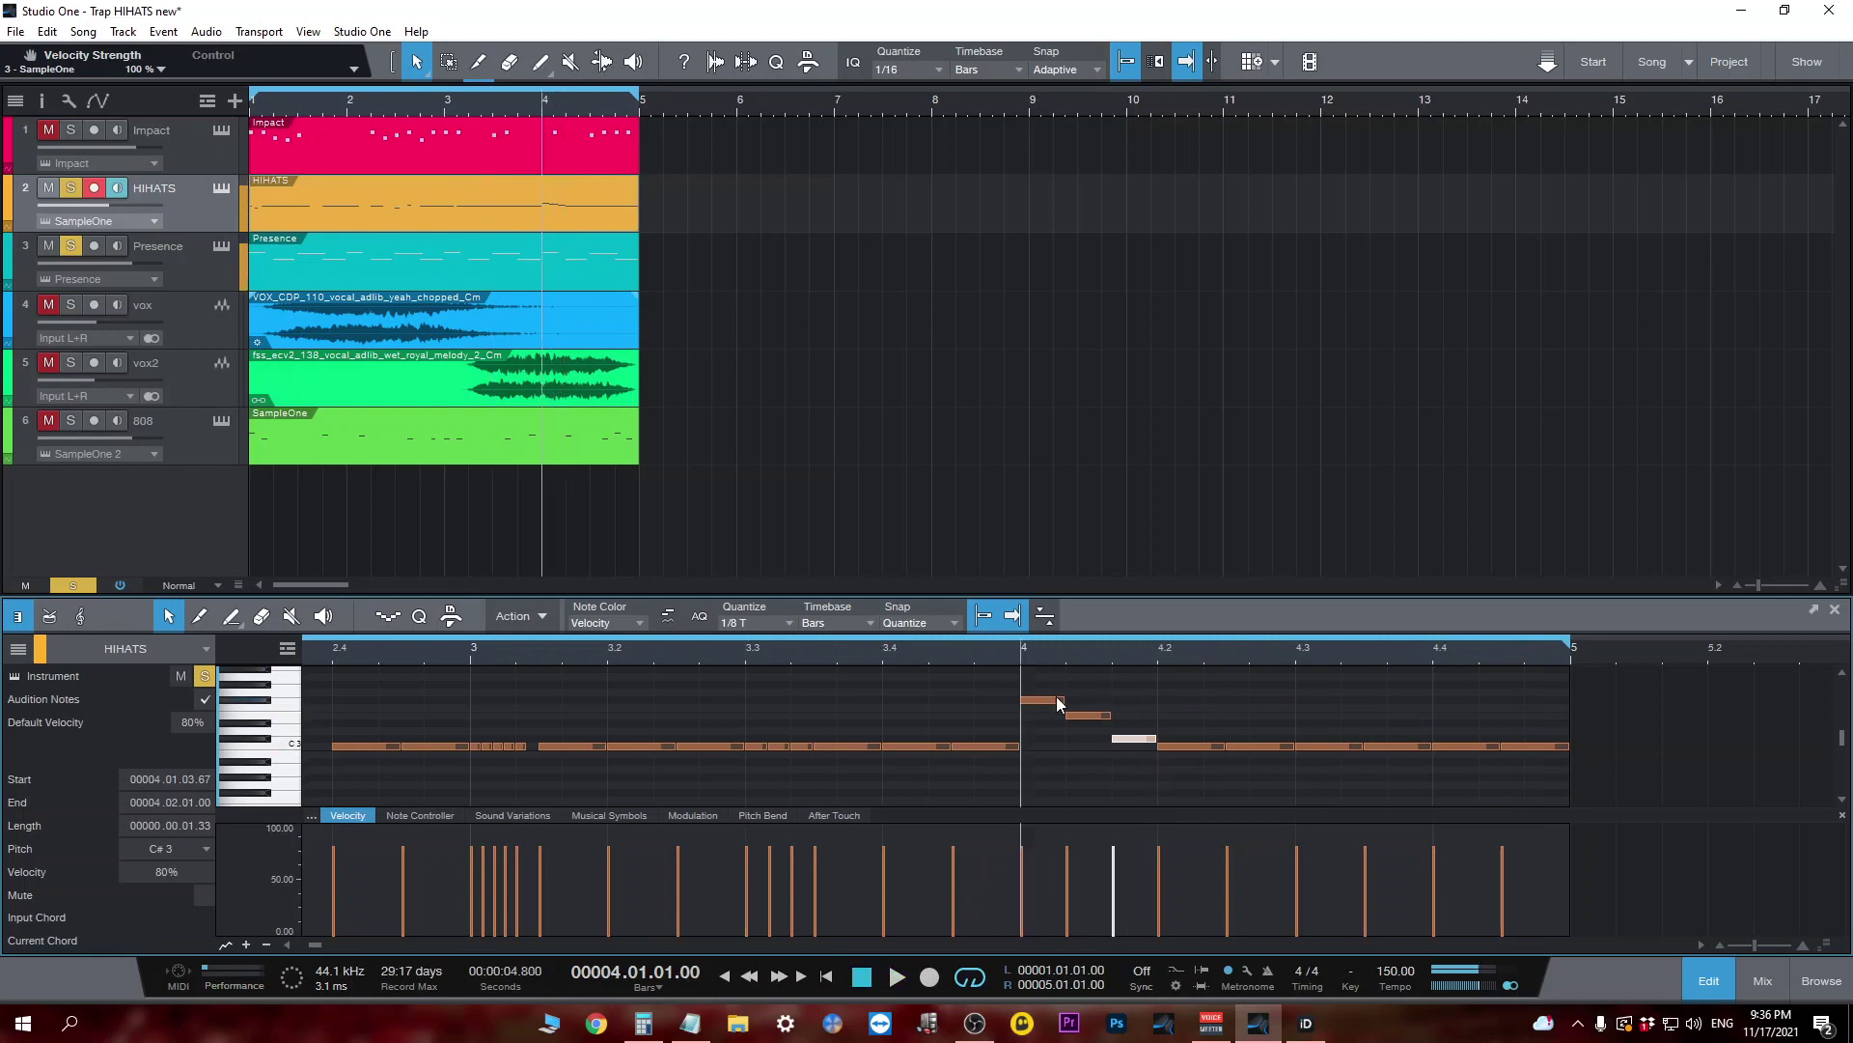
pyautogui.moveTo(1044, 703); pyautogui.dragTo(1032, 753)
pyautogui.click(1085, 715)
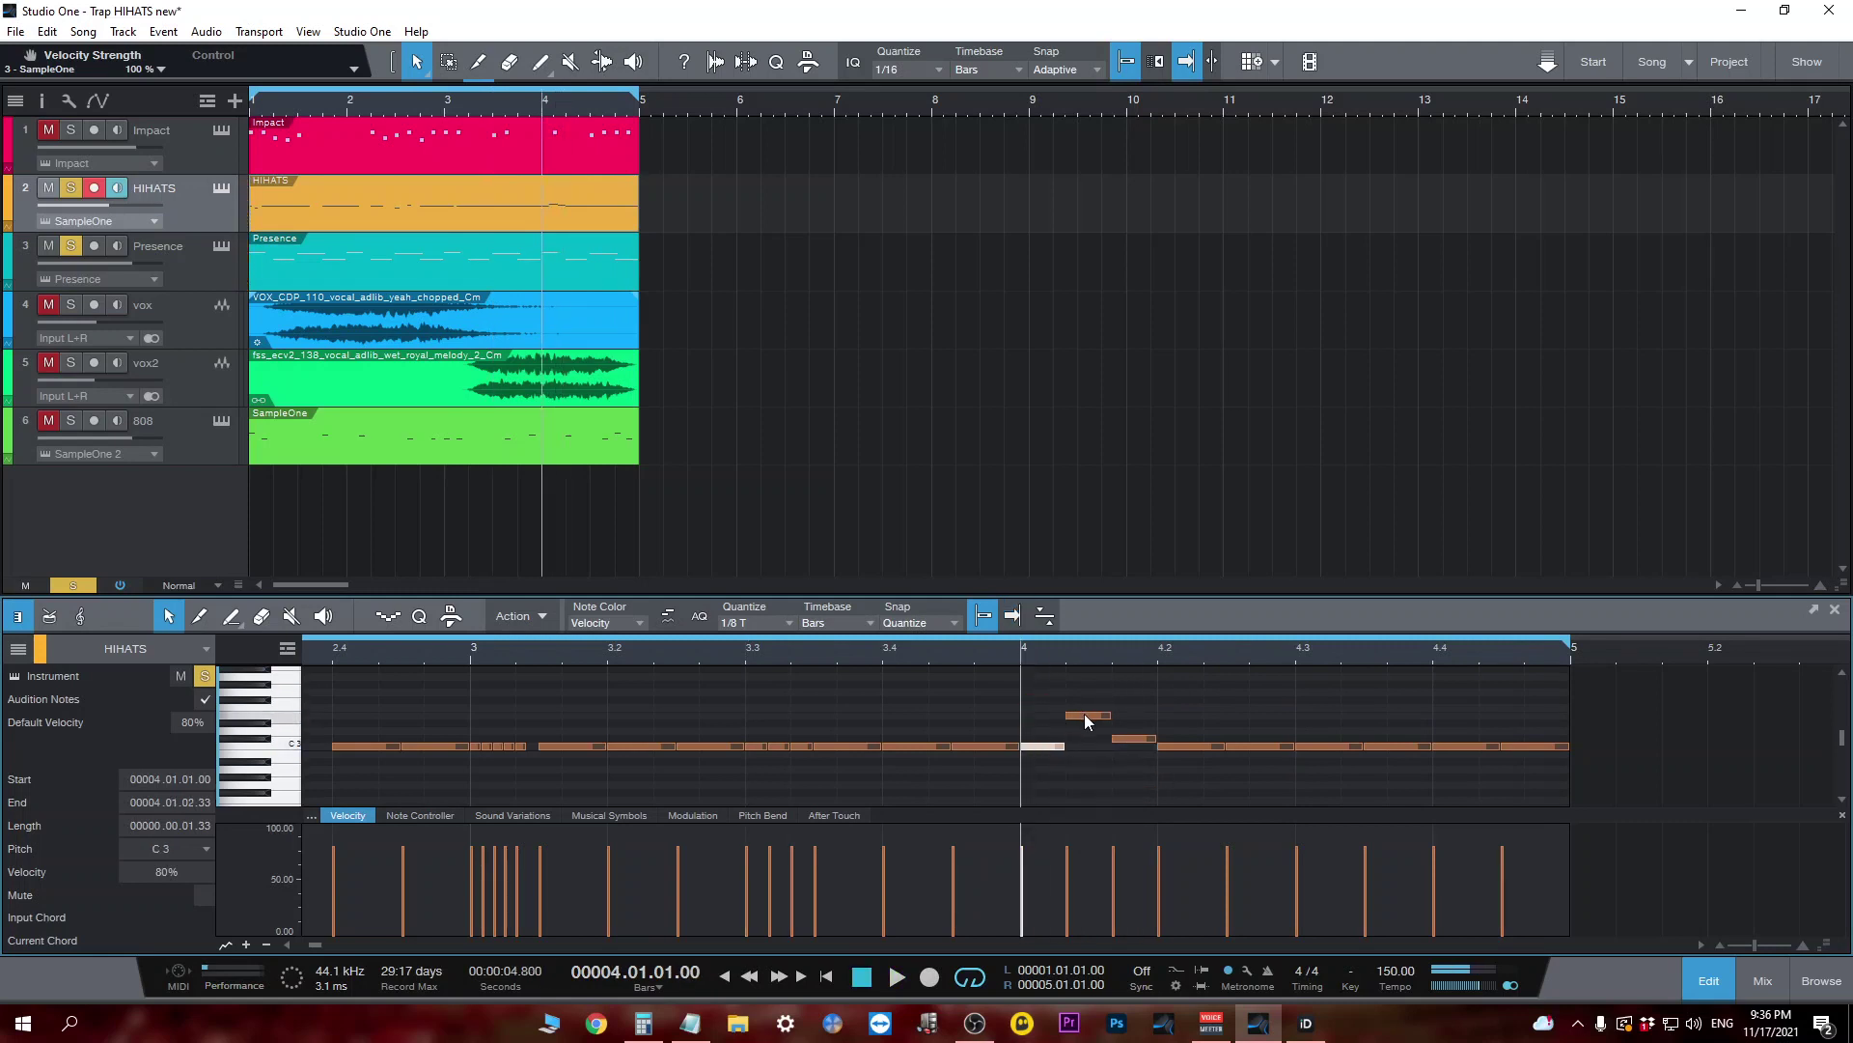
pyautogui.press('Down')
pyautogui.press('Down')
pyautogui.press('Down')
pyautogui.press('Down')
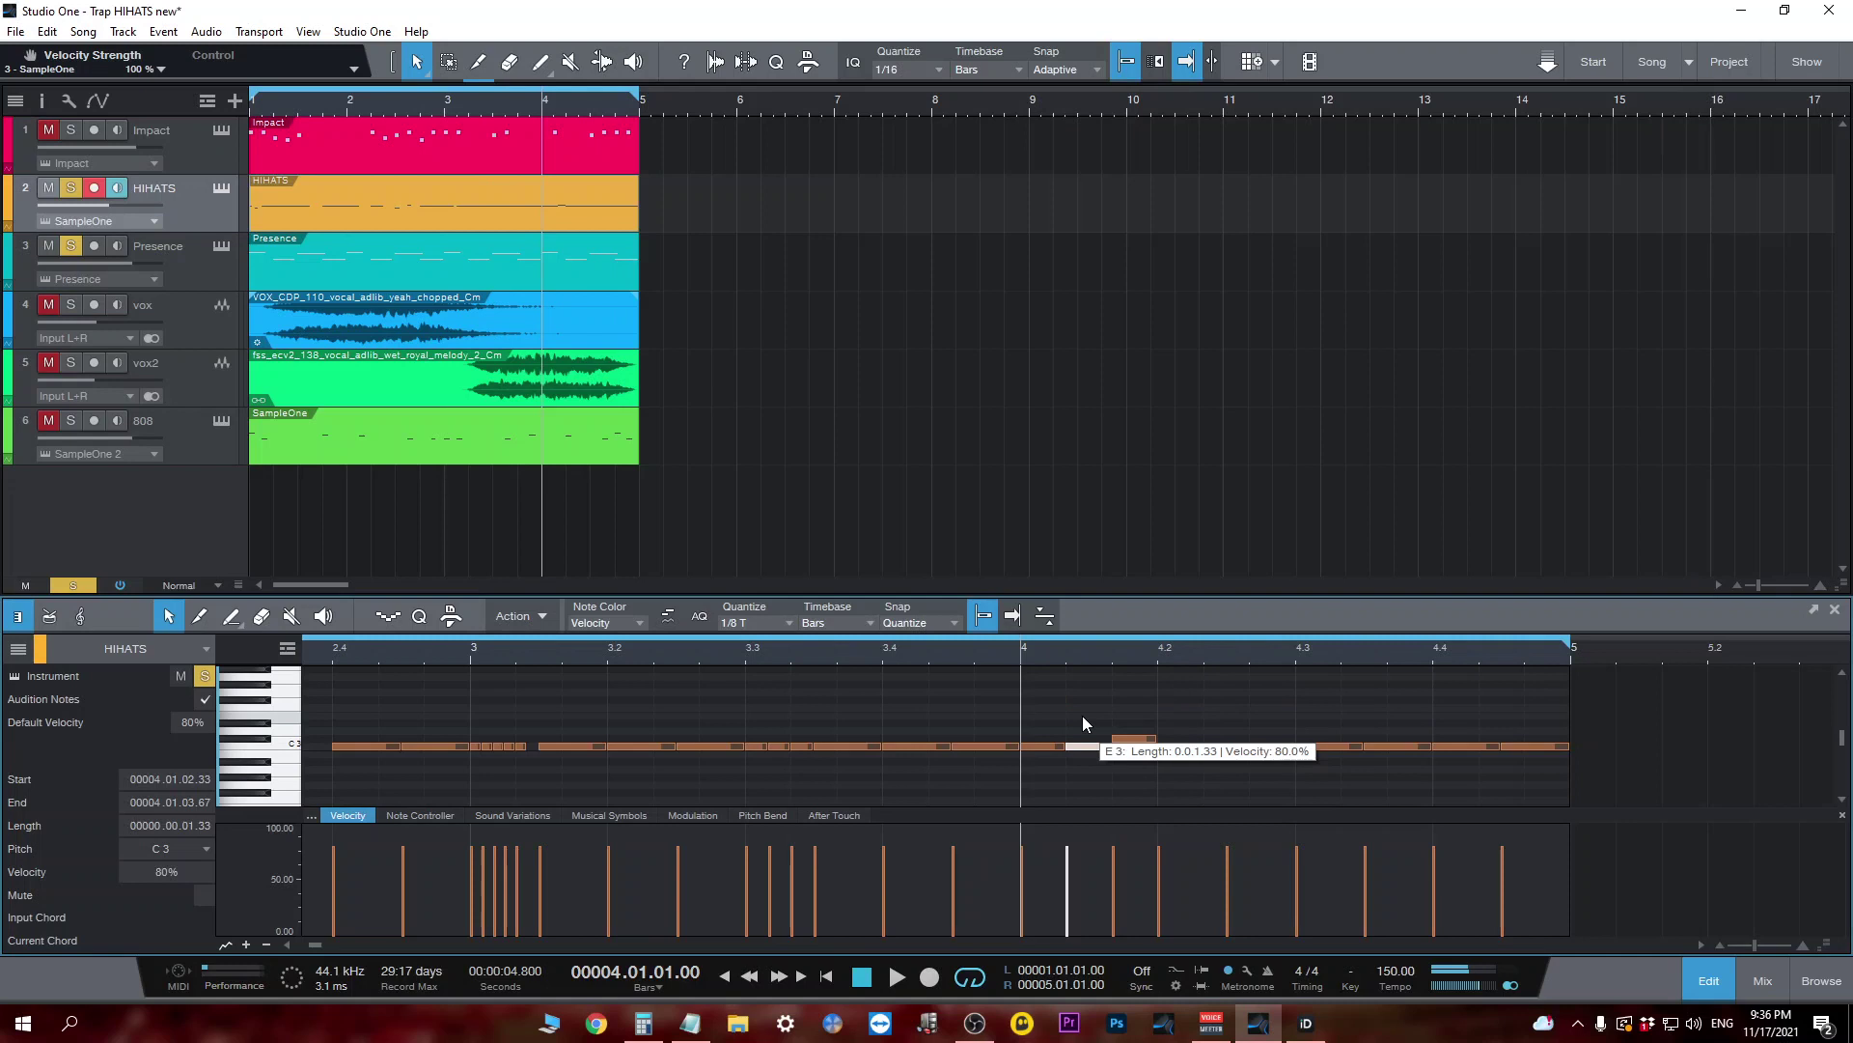
pyautogui.press('Right')
pyautogui.press('Down')
# Play the C 3 triplet notes repeatedly from the start of bar 4.
pyautogui.press('f')
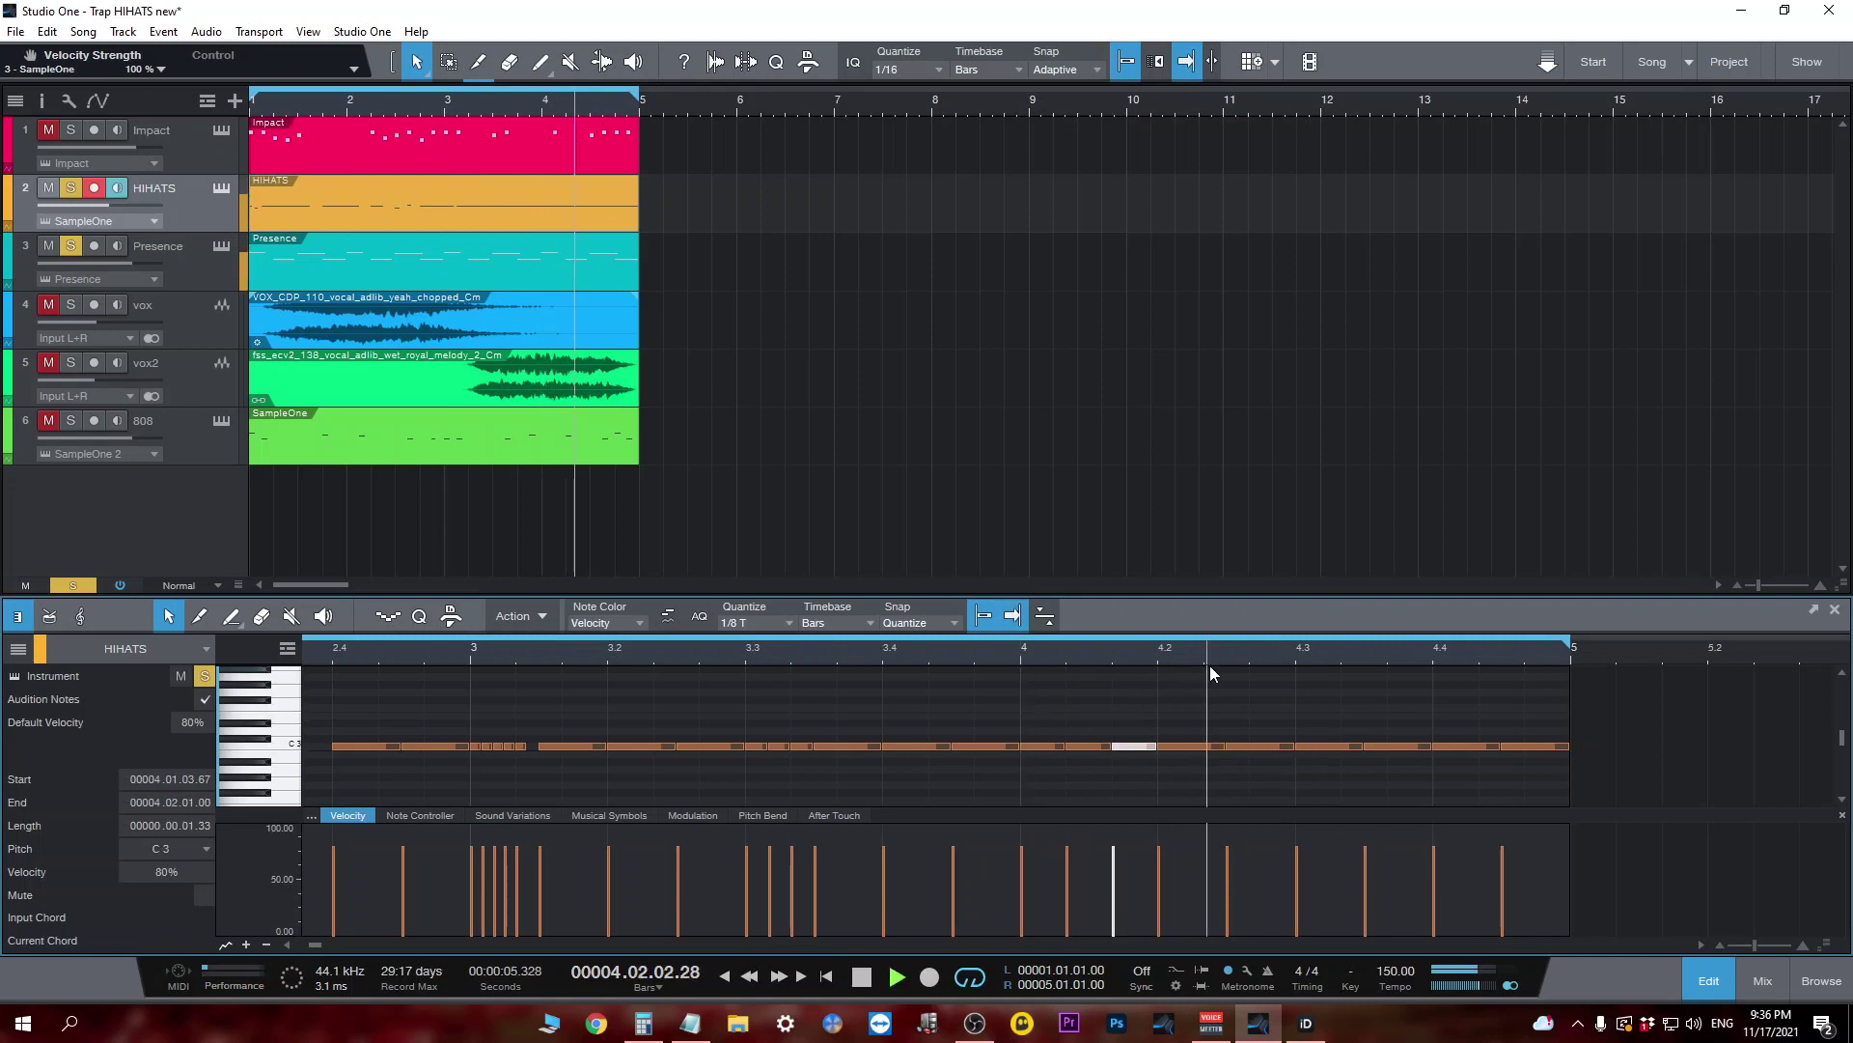
pyautogui.press('space')
pyautogui.press('space')
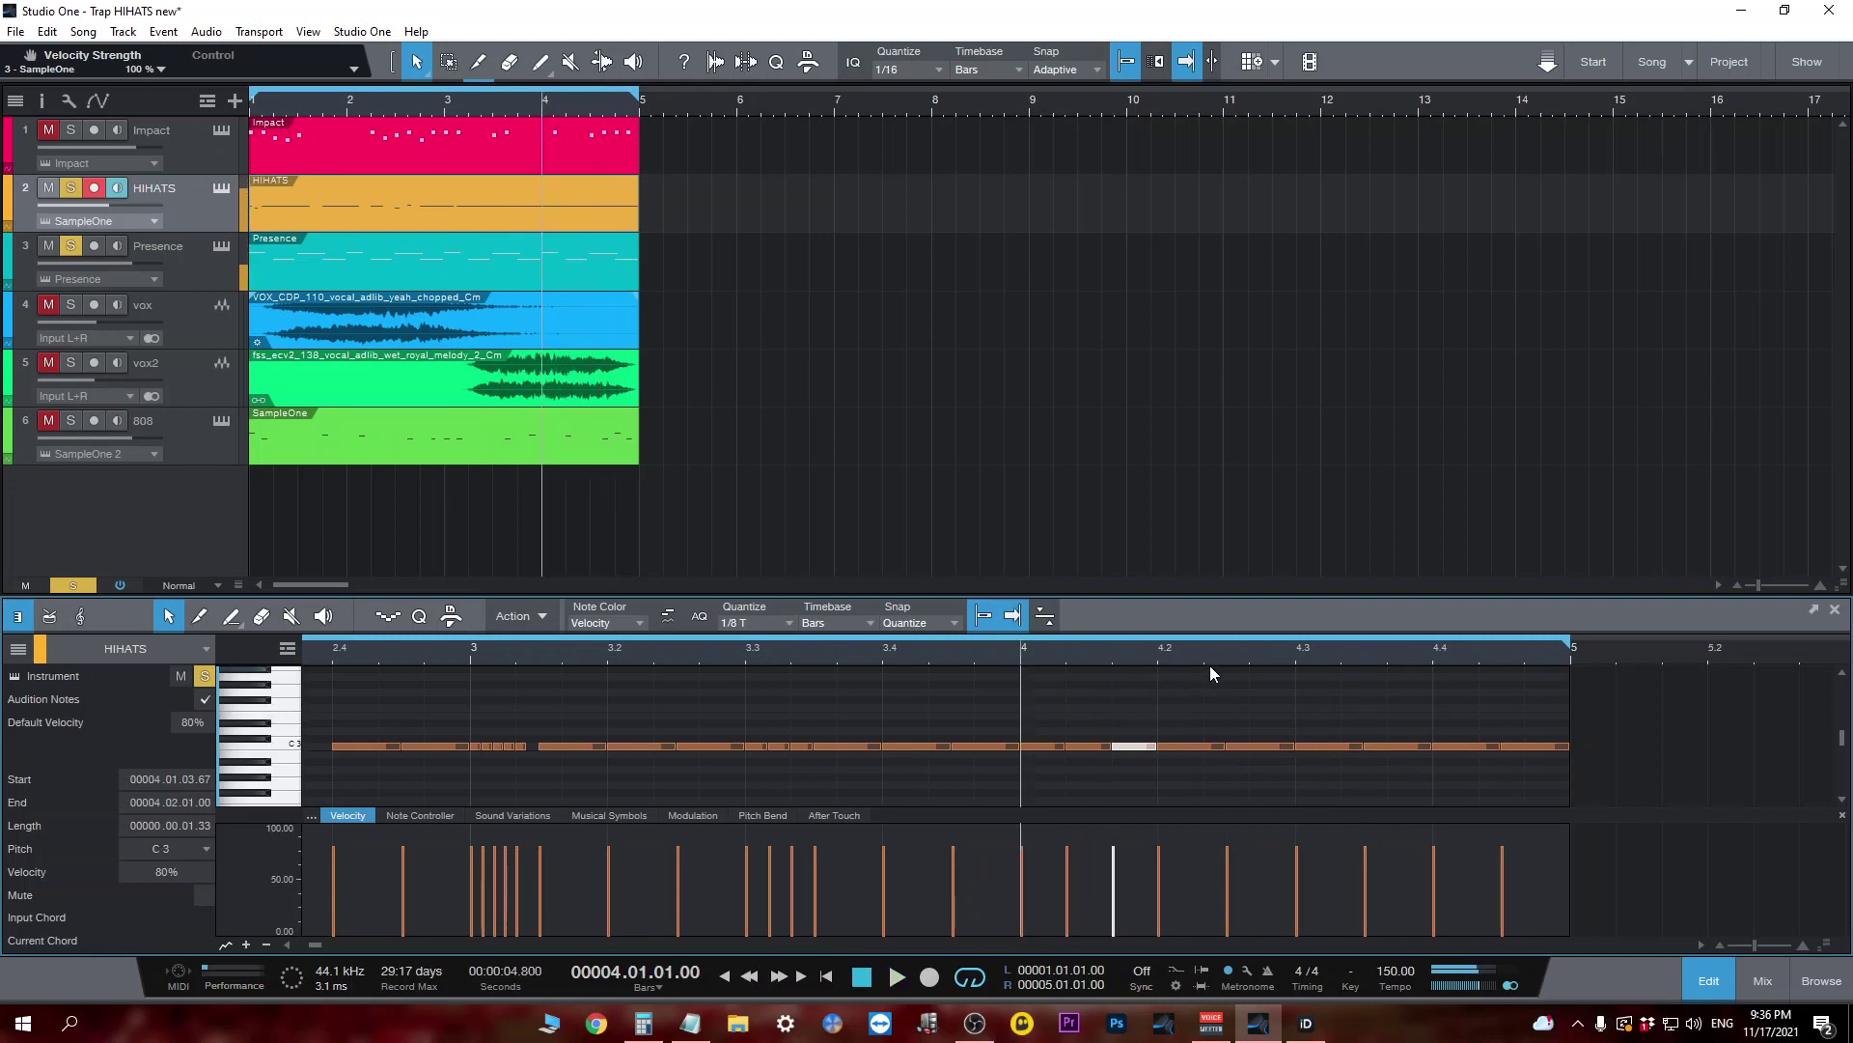
pyautogui.press('space')
pyautogui.press('space')
# Return the playhead to bar 1 and play the hi-hat pattern through into bar 4.
pyautogui.click(724, 976)
pyautogui.scroll(-3, 812, 658)
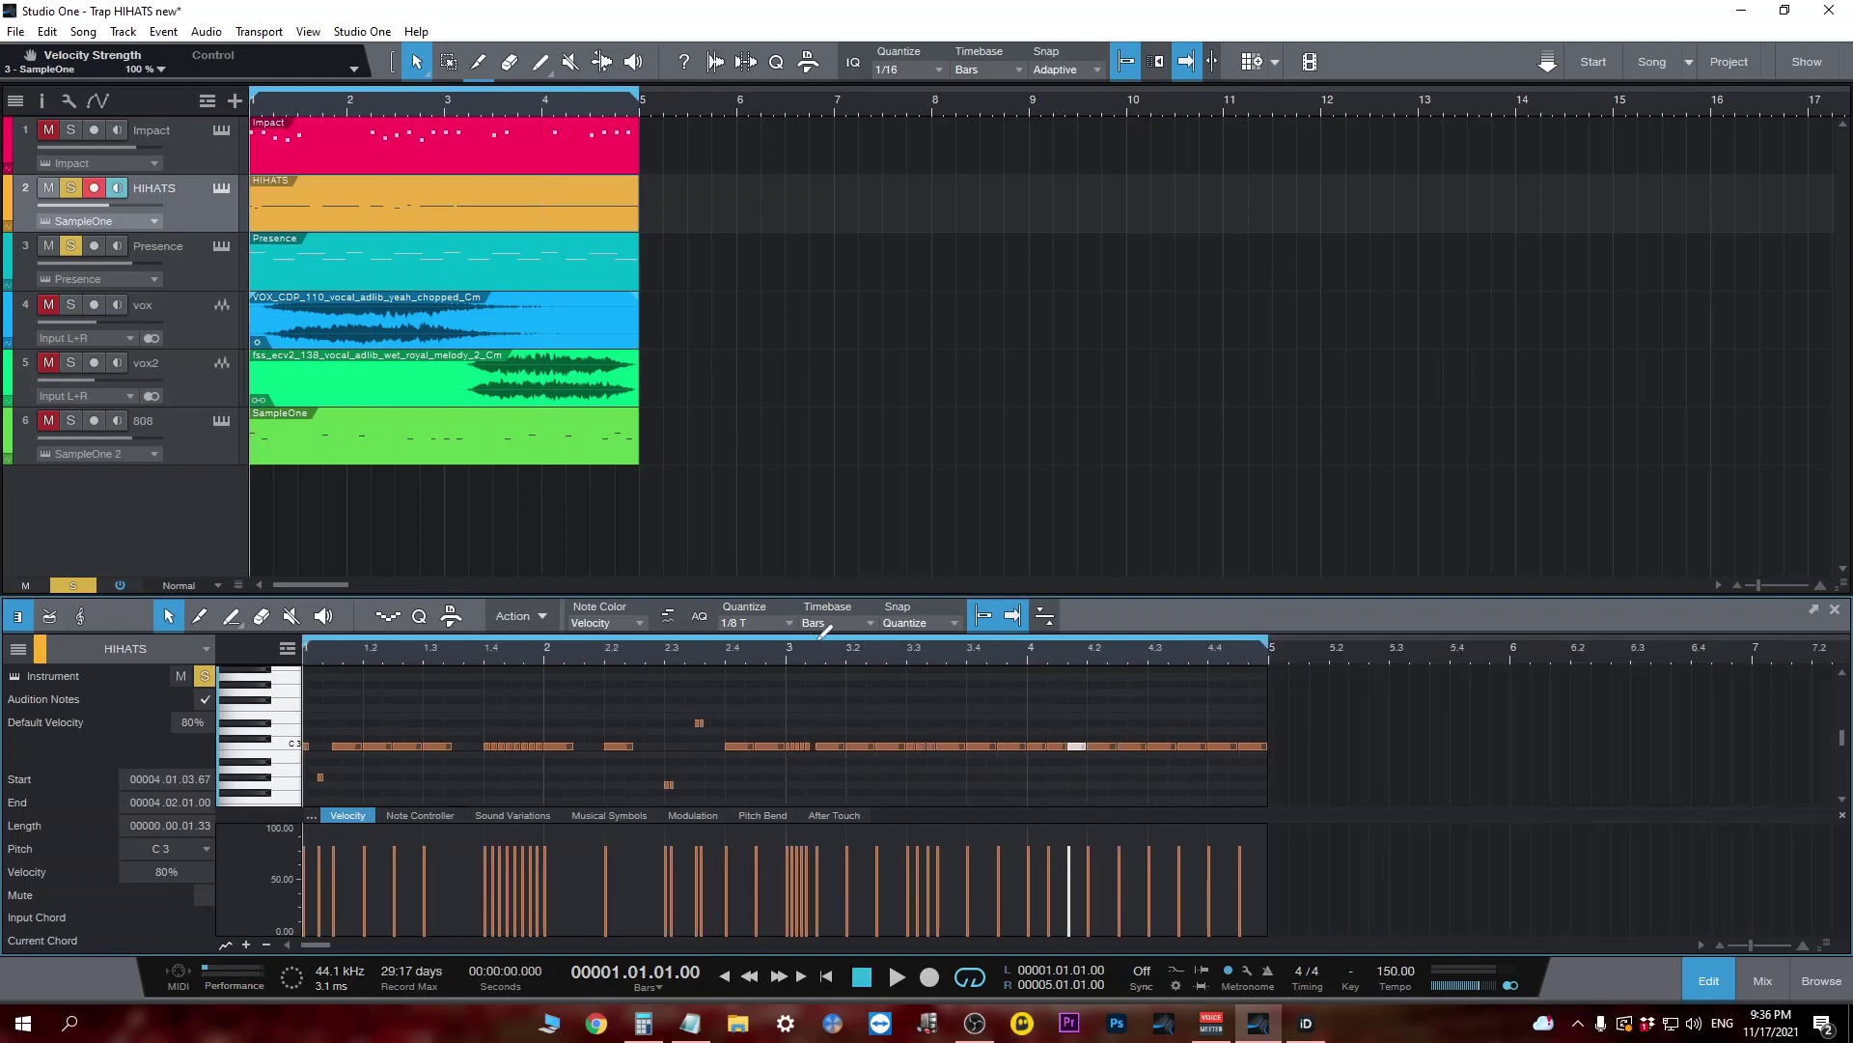
pyautogui.press('space')
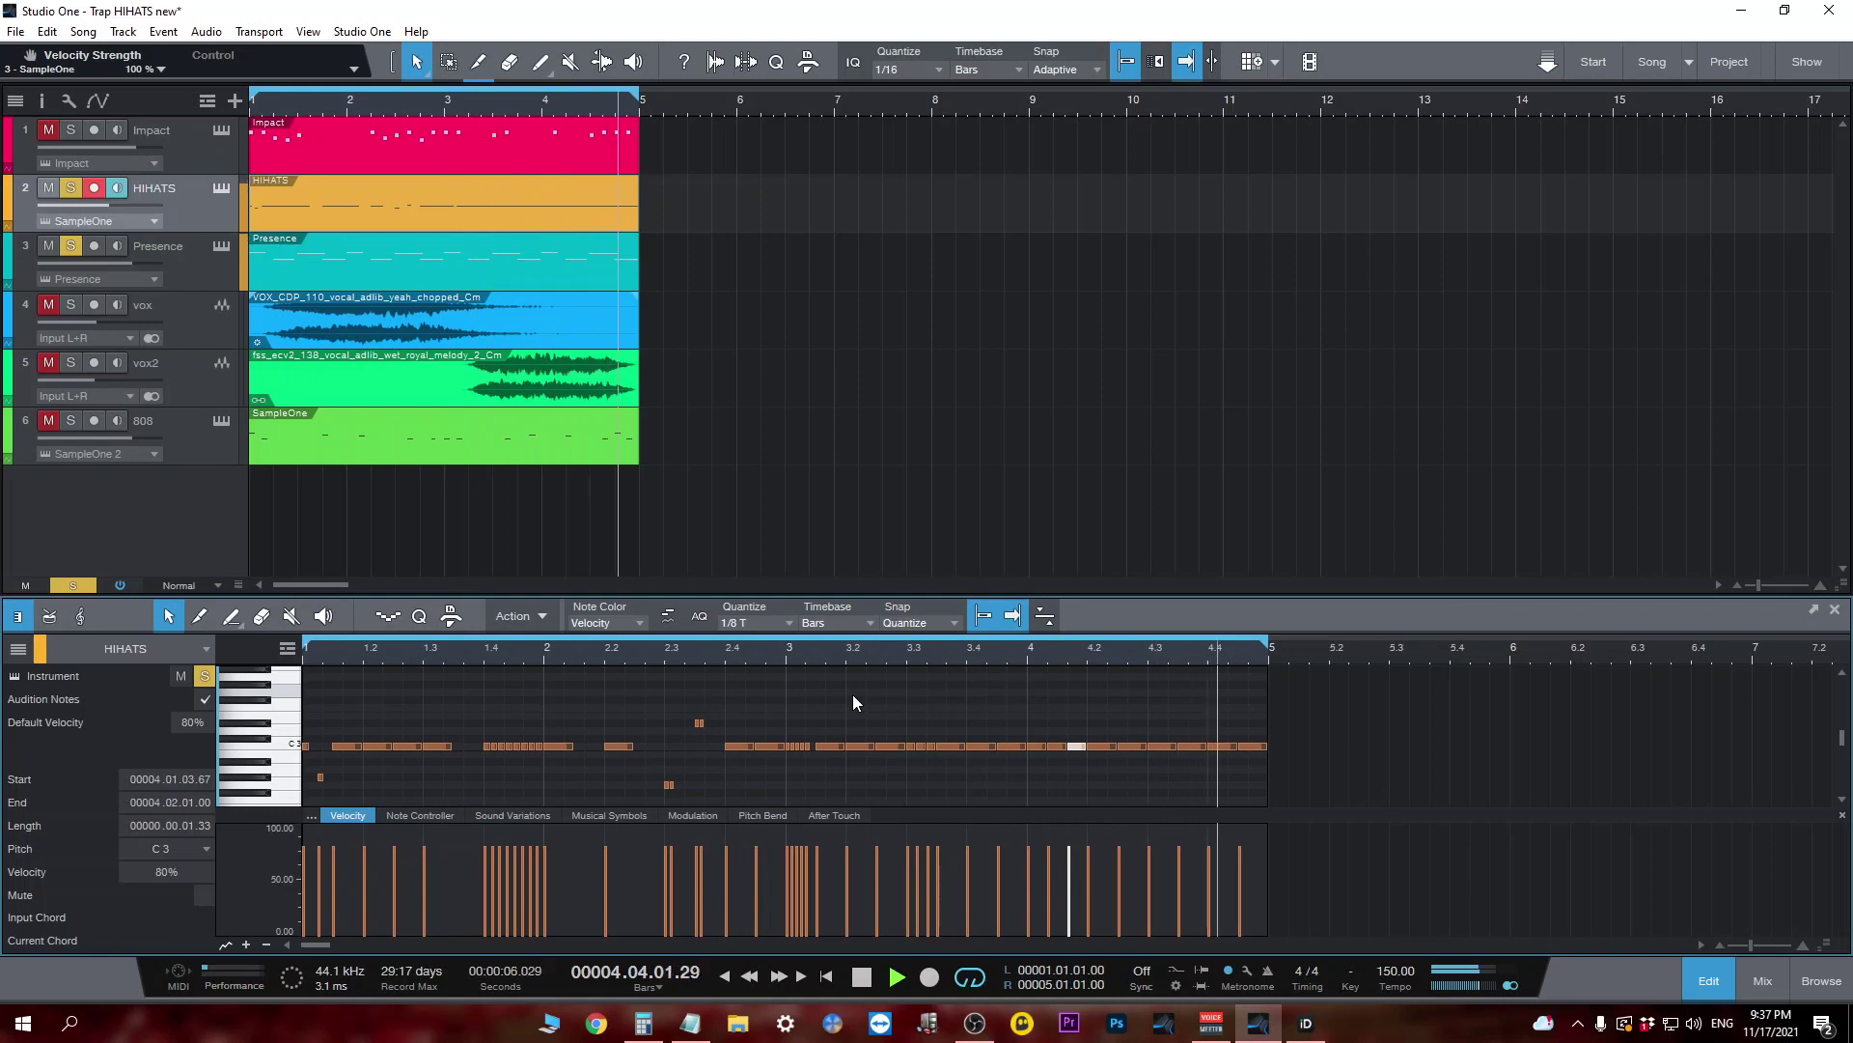
pyautogui.press('space')
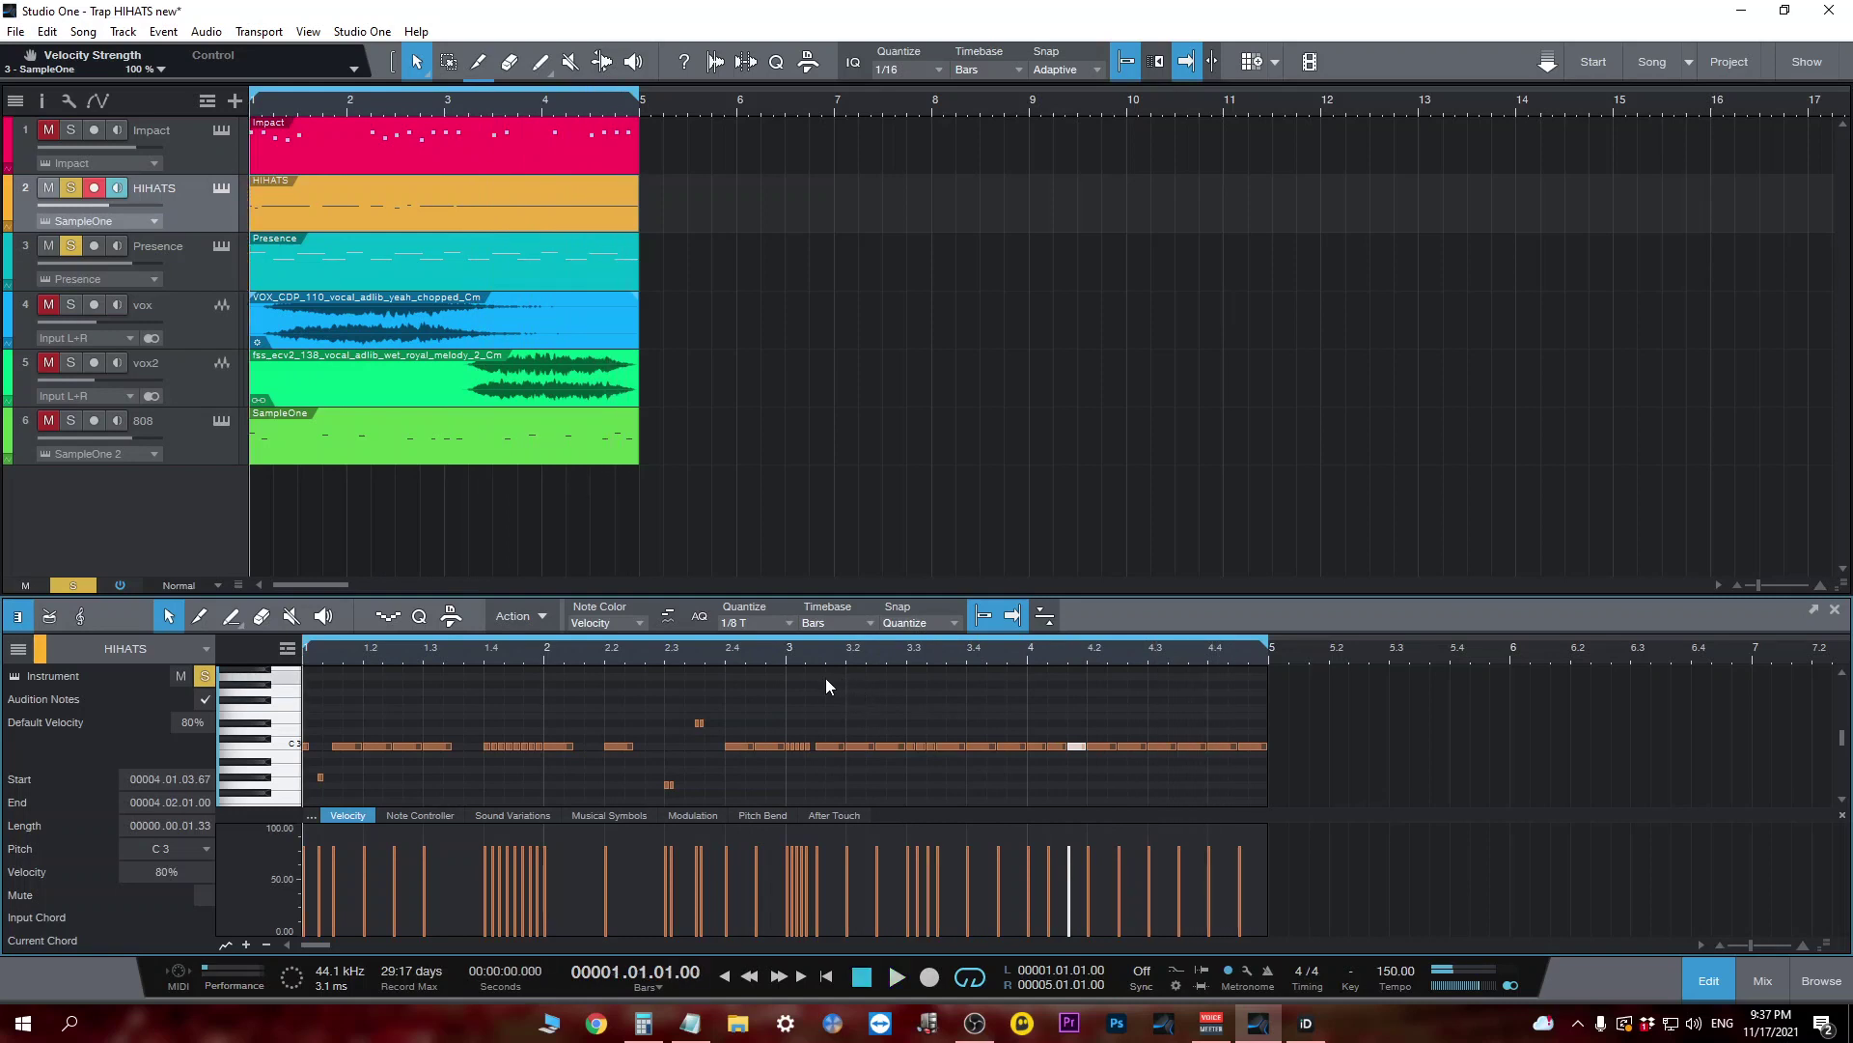
pyautogui.click(778, 626)
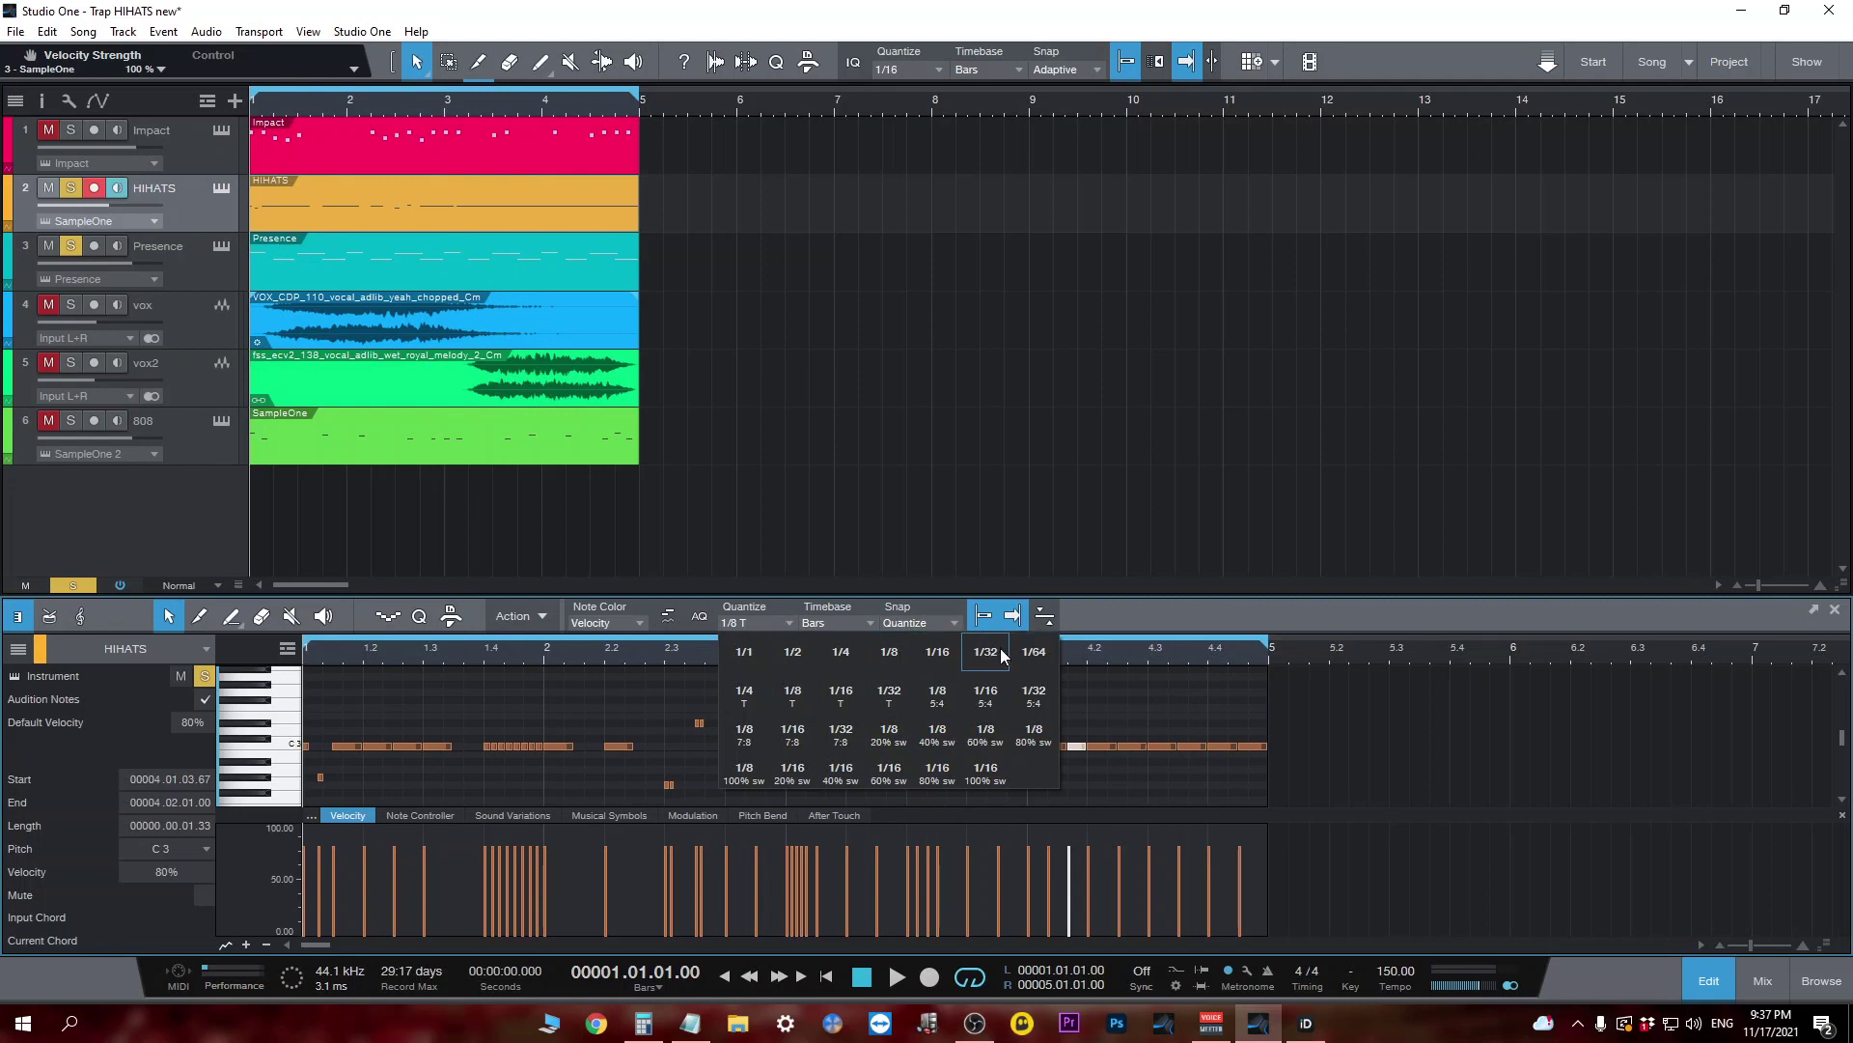
pyautogui.click(1098, 687)
# Raise the C 3 note at 3.4.3 to E 3 and the one at 4.3.3 to F 3.
pyautogui.moveTo(1050, 653); pyautogui.dragTo(1052, 686)
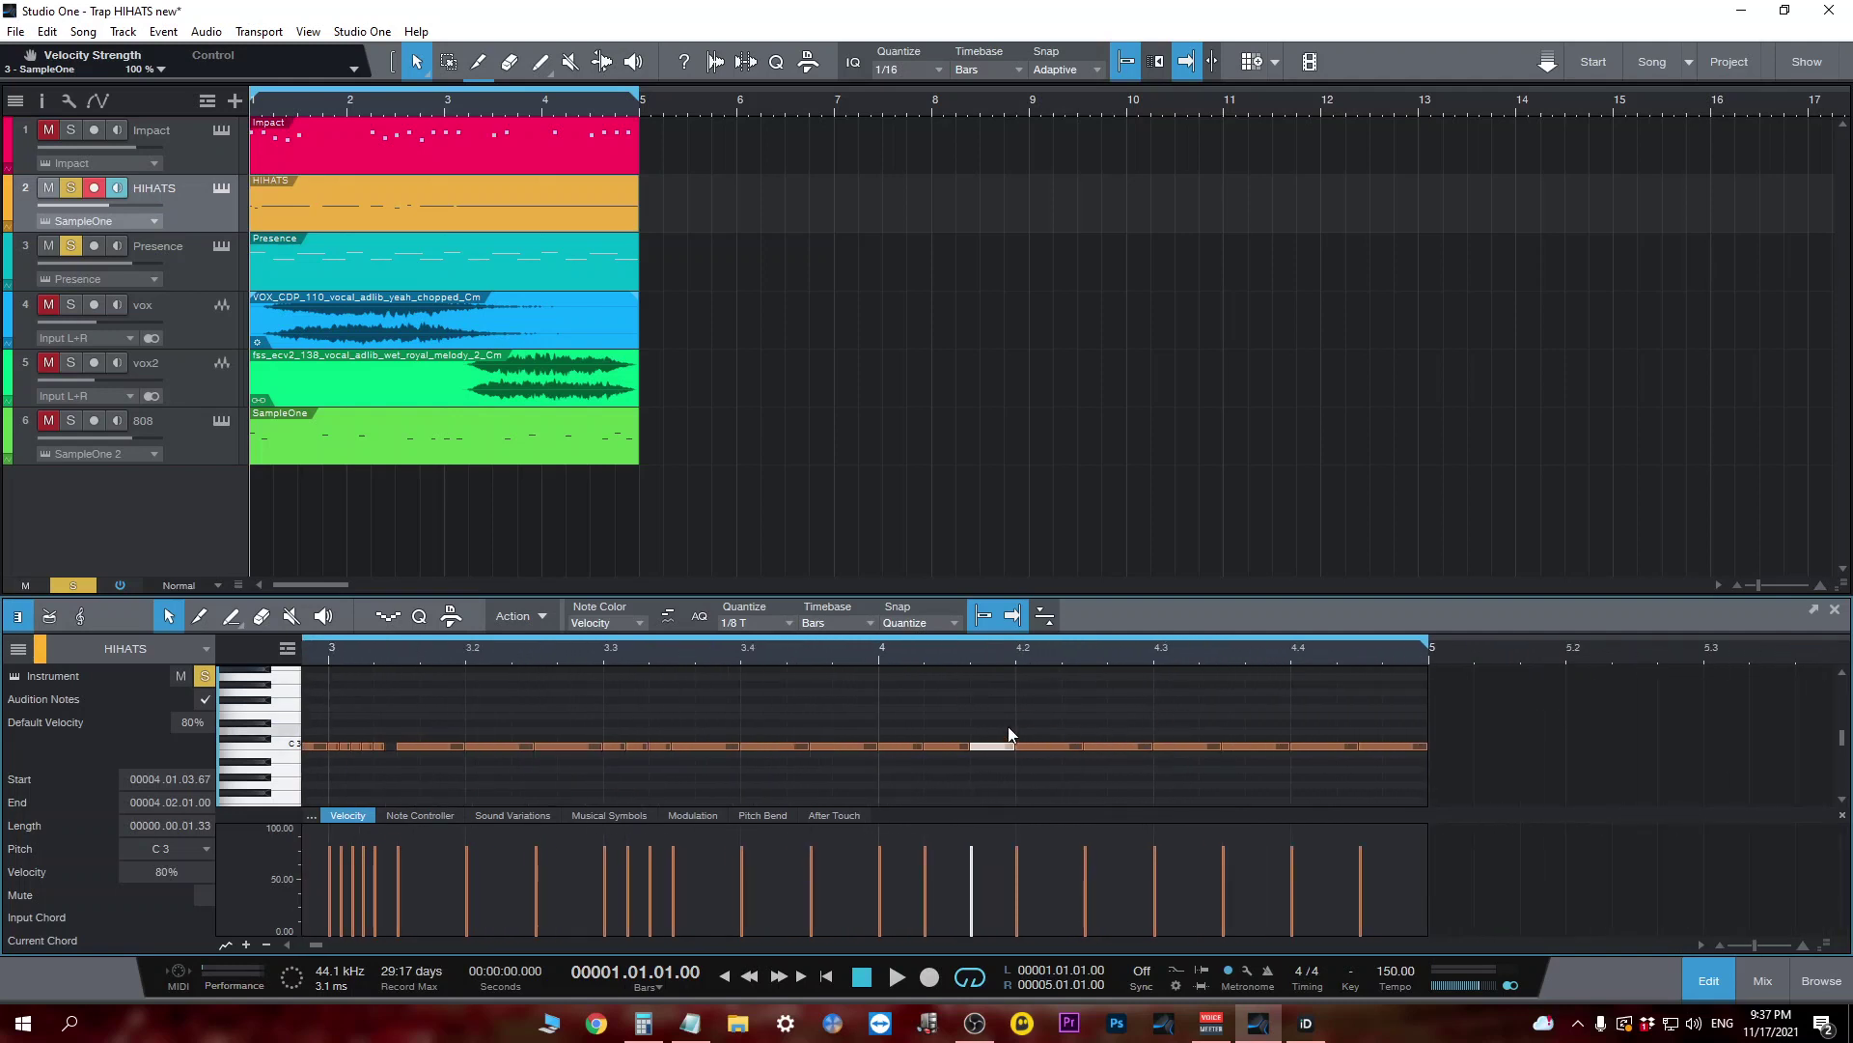
pyautogui.moveTo(840, 746); pyautogui.dragTo(845, 715)
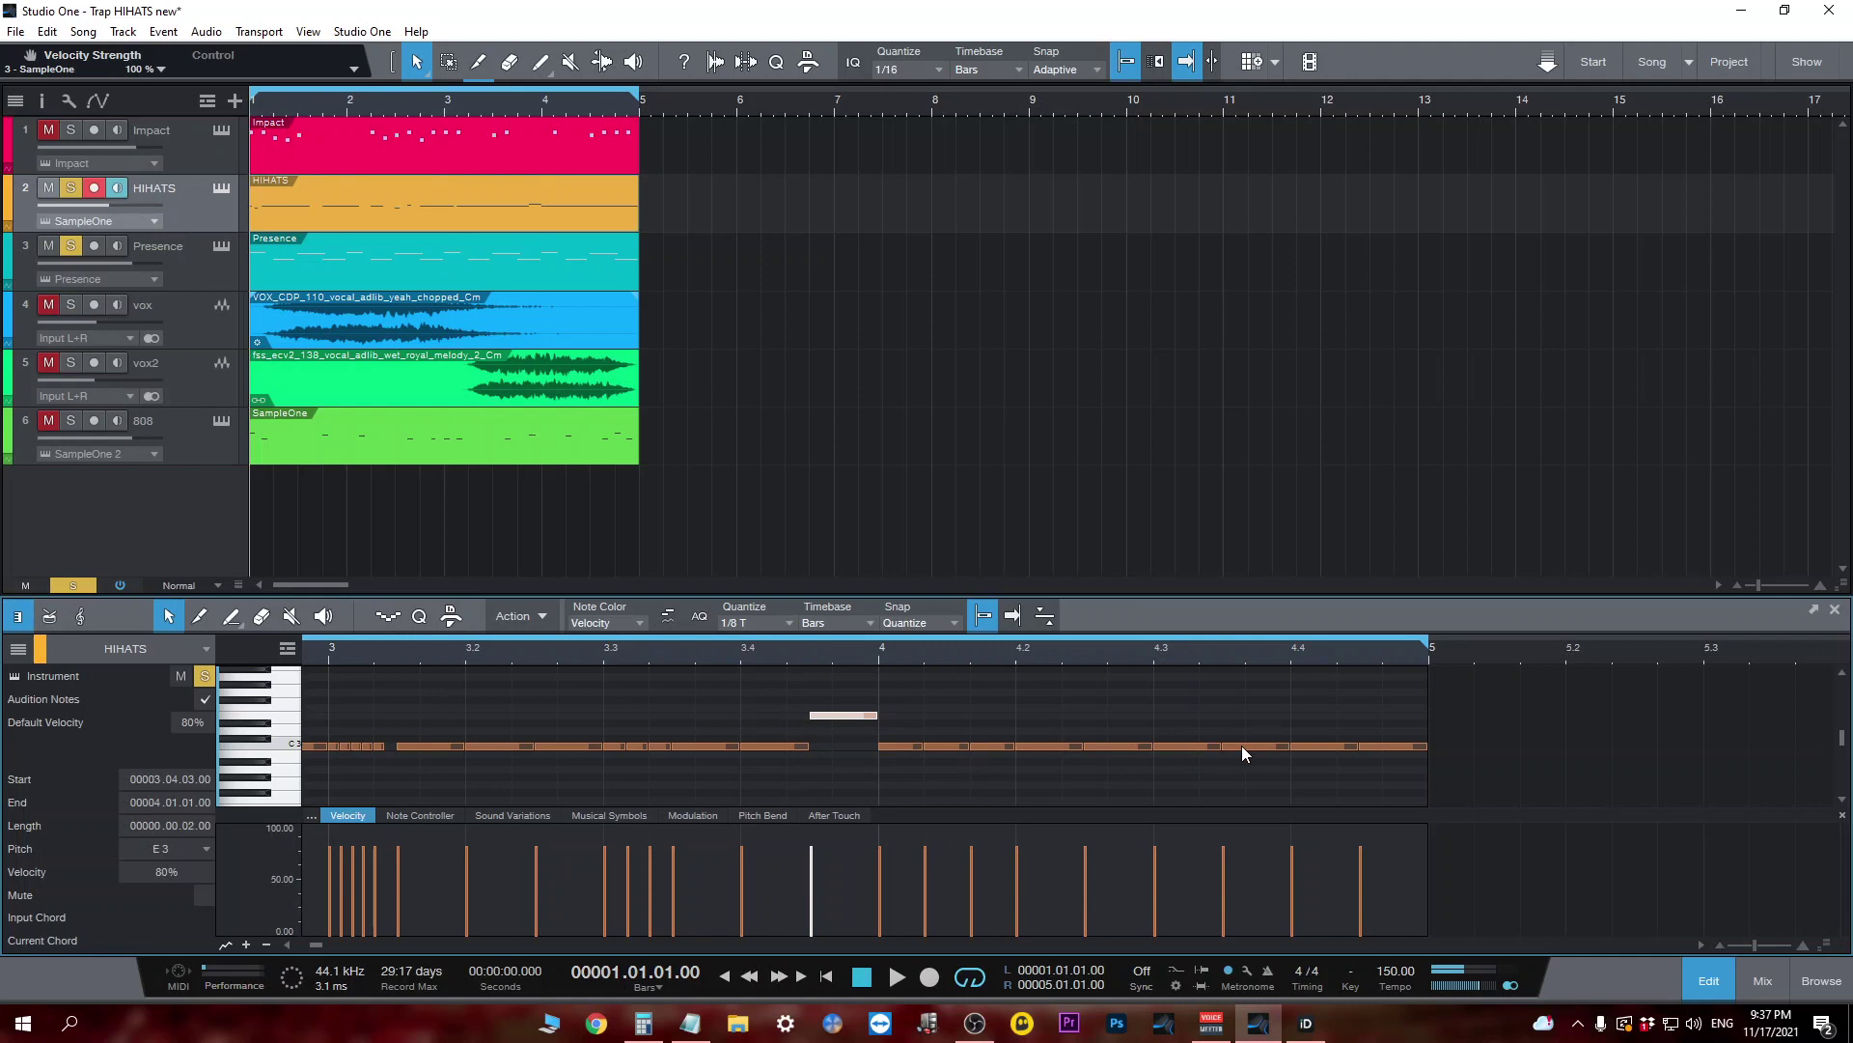
pyautogui.moveTo(1243, 746); pyautogui.dragTo(1246, 708)
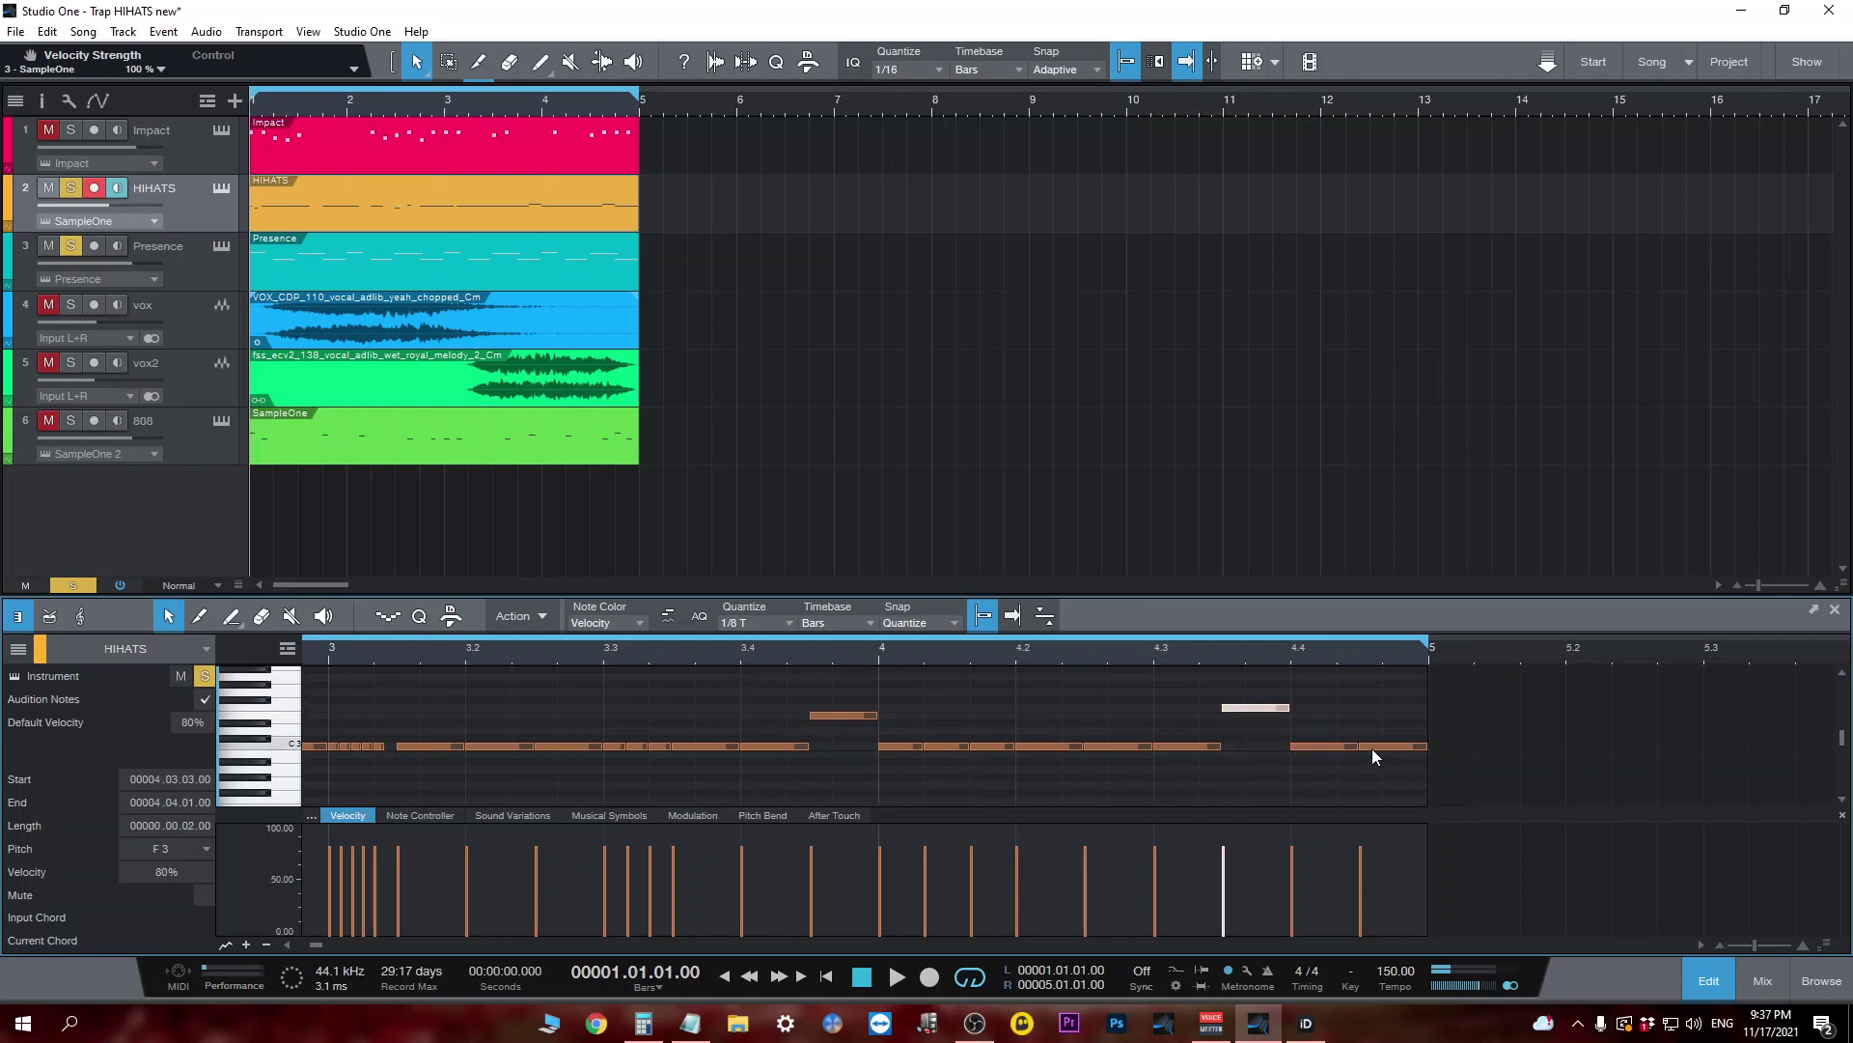
# Lower the last note, at 4.4.3, to A# 2 and delete the C 3 note at 4.2.3.
pyautogui.moveTo(1370, 749); pyautogui.dragTo(1370, 765)
pyautogui.click(1110, 745)
# Play the complete four-bar hi-hat pattern from bar 1.
pyautogui.press('space')
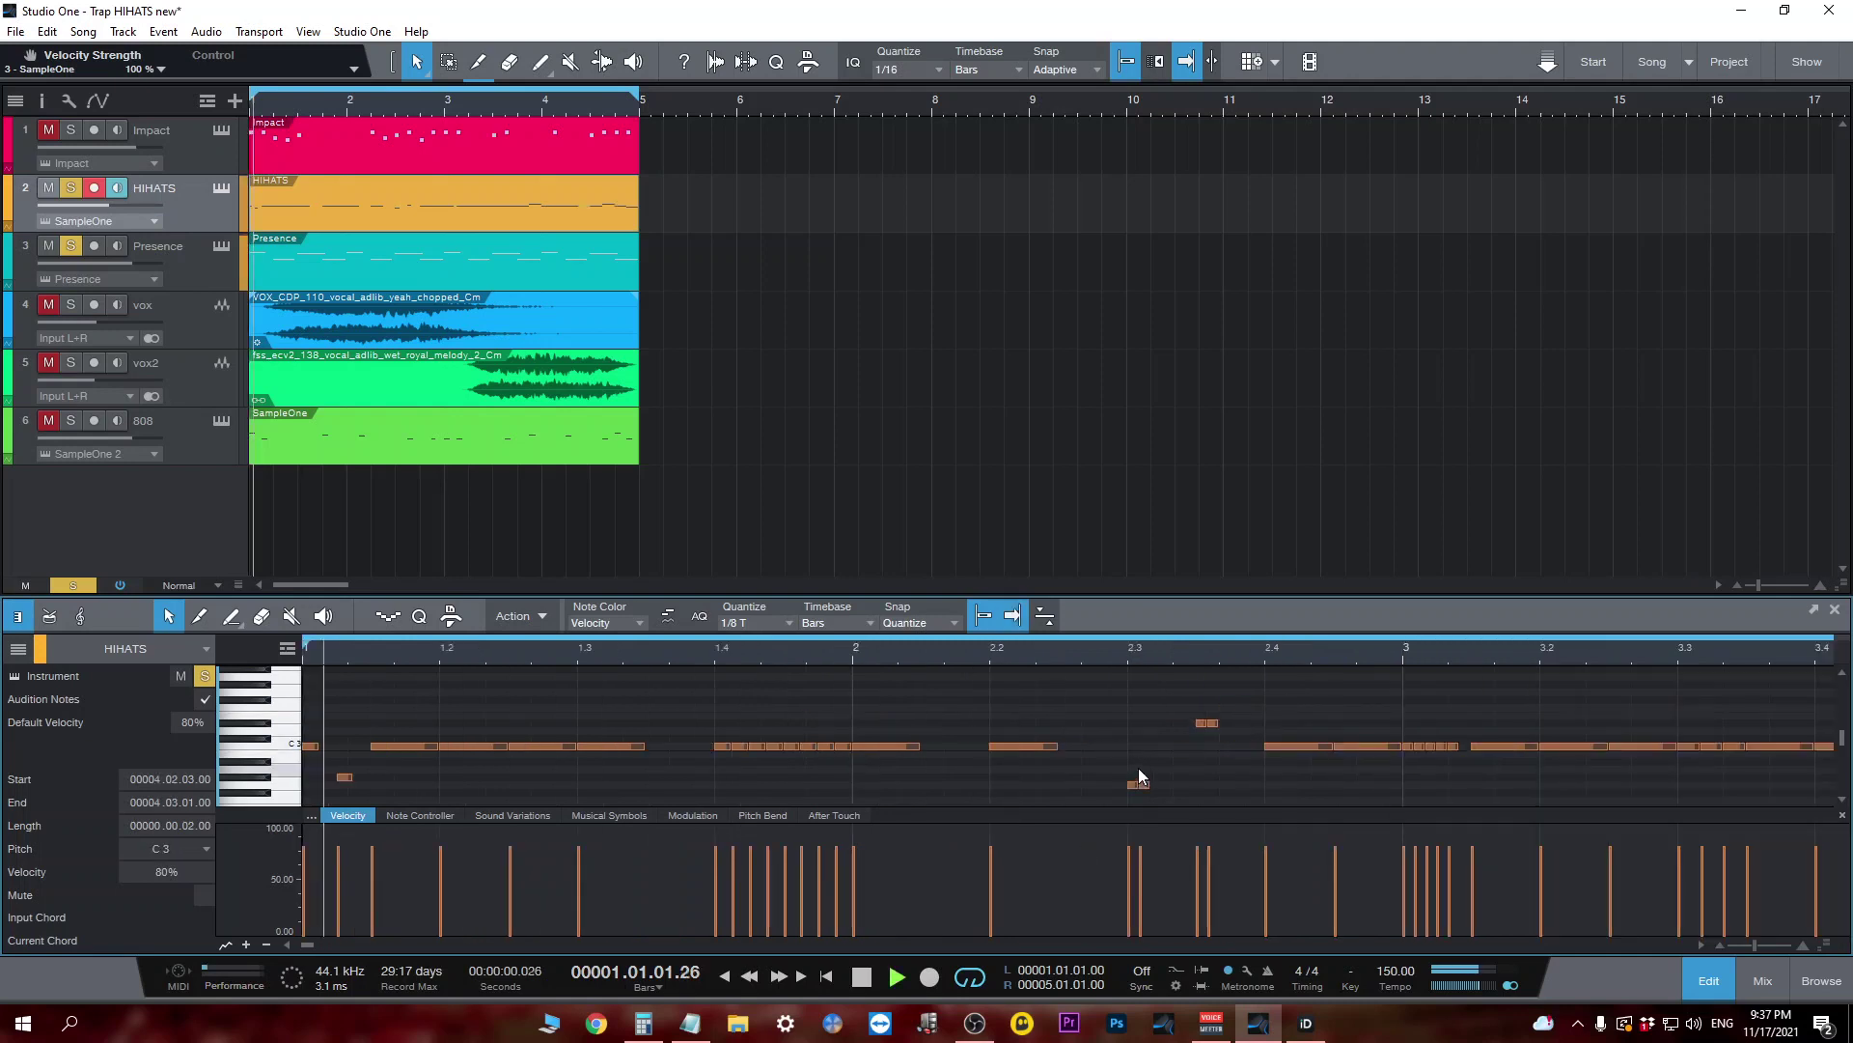
pyautogui.click(1133, 679)
pyautogui.moveTo(1118, 654); pyautogui.dragTo(962, 623)
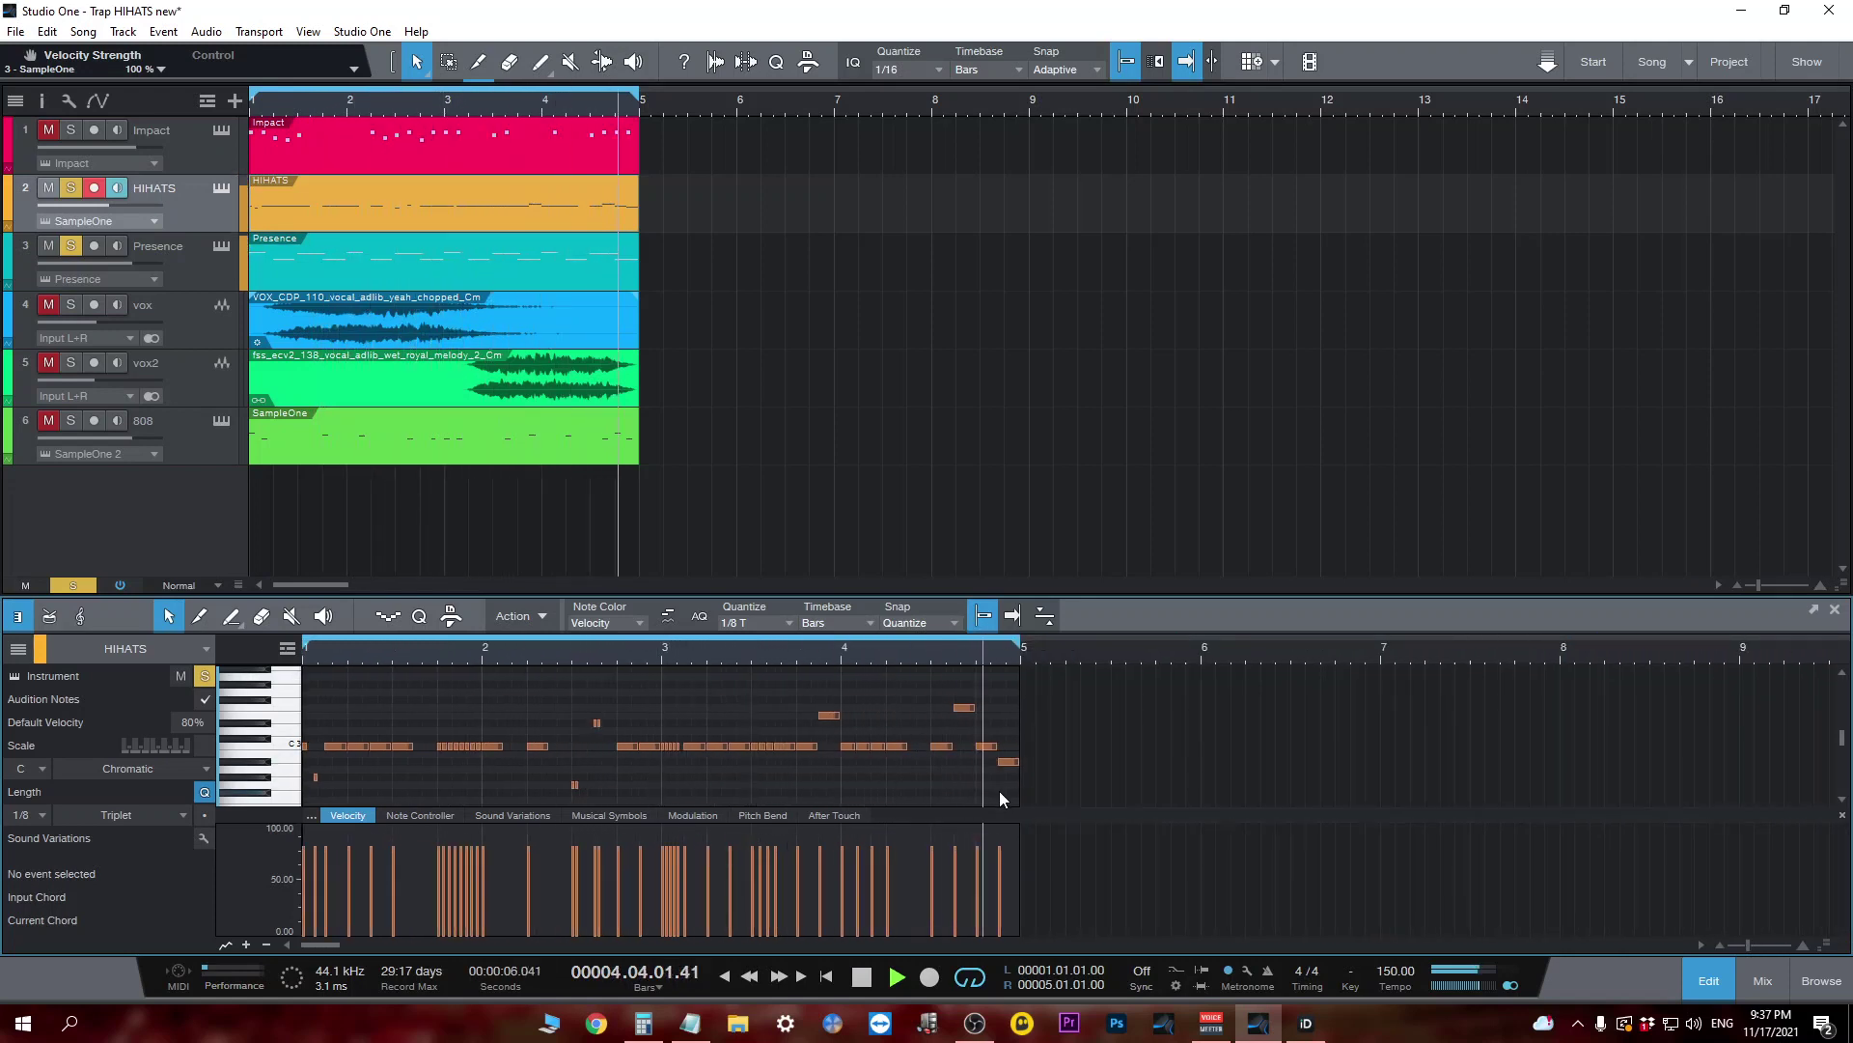
# Set the note editor's quantize to straight 1/8, add a C# 2 note at 1.3.3 and play the start of the pattern.
pyautogui.press('space')
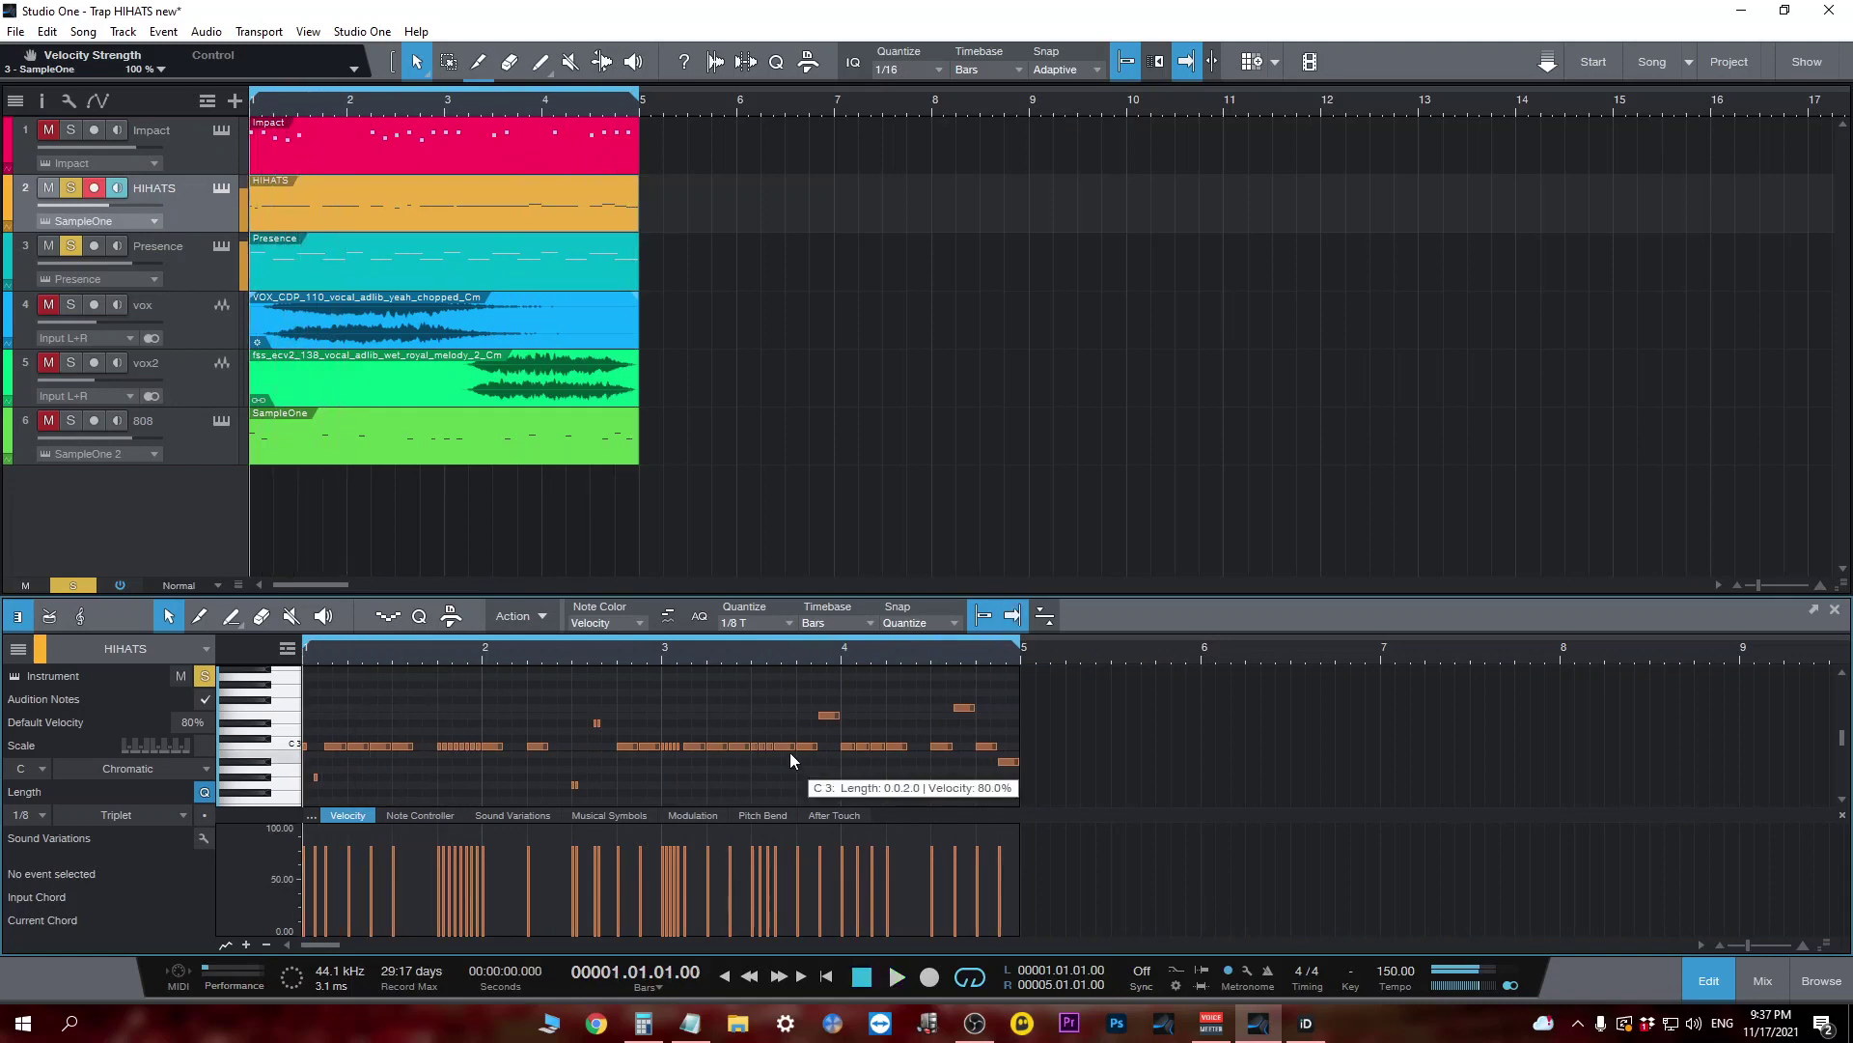
pyautogui.scroll(-1, 763, 753)
pyautogui.scroll(-1, 741, 747)
pyautogui.scroll(-1, 448, 747)
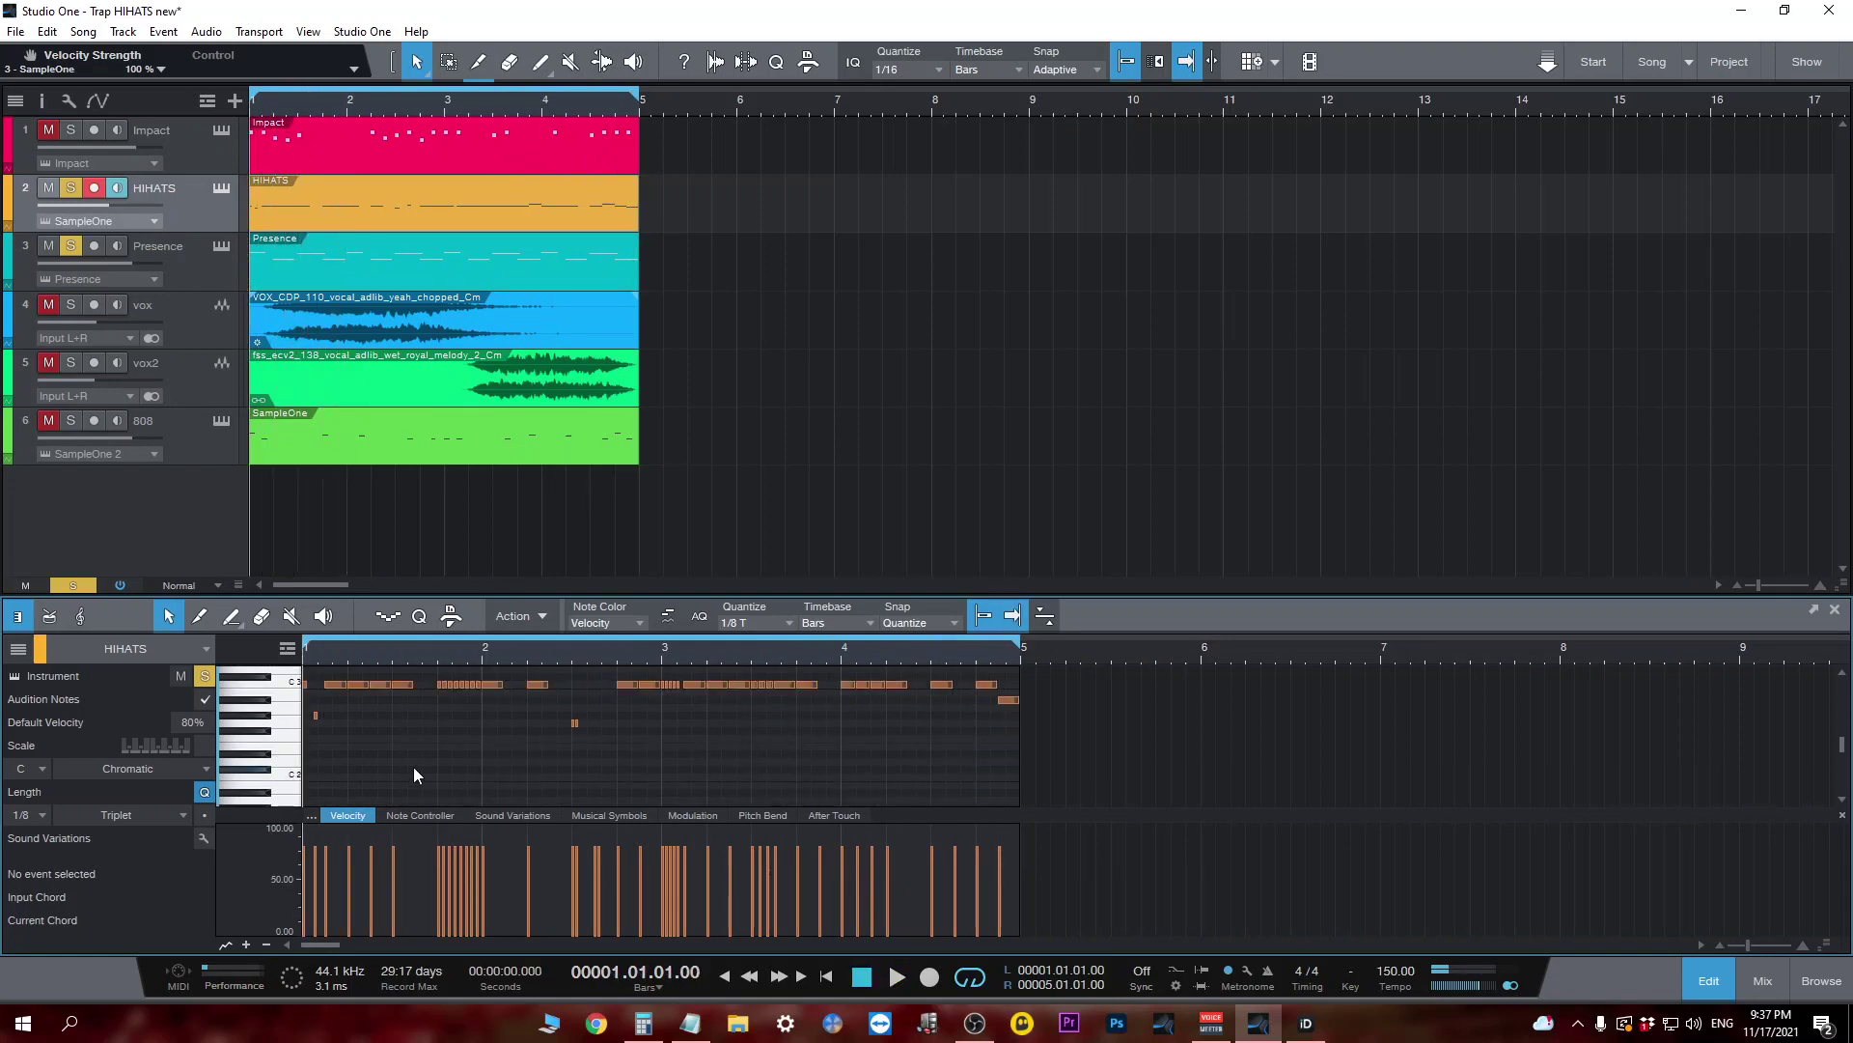
pyautogui.click(771, 622)
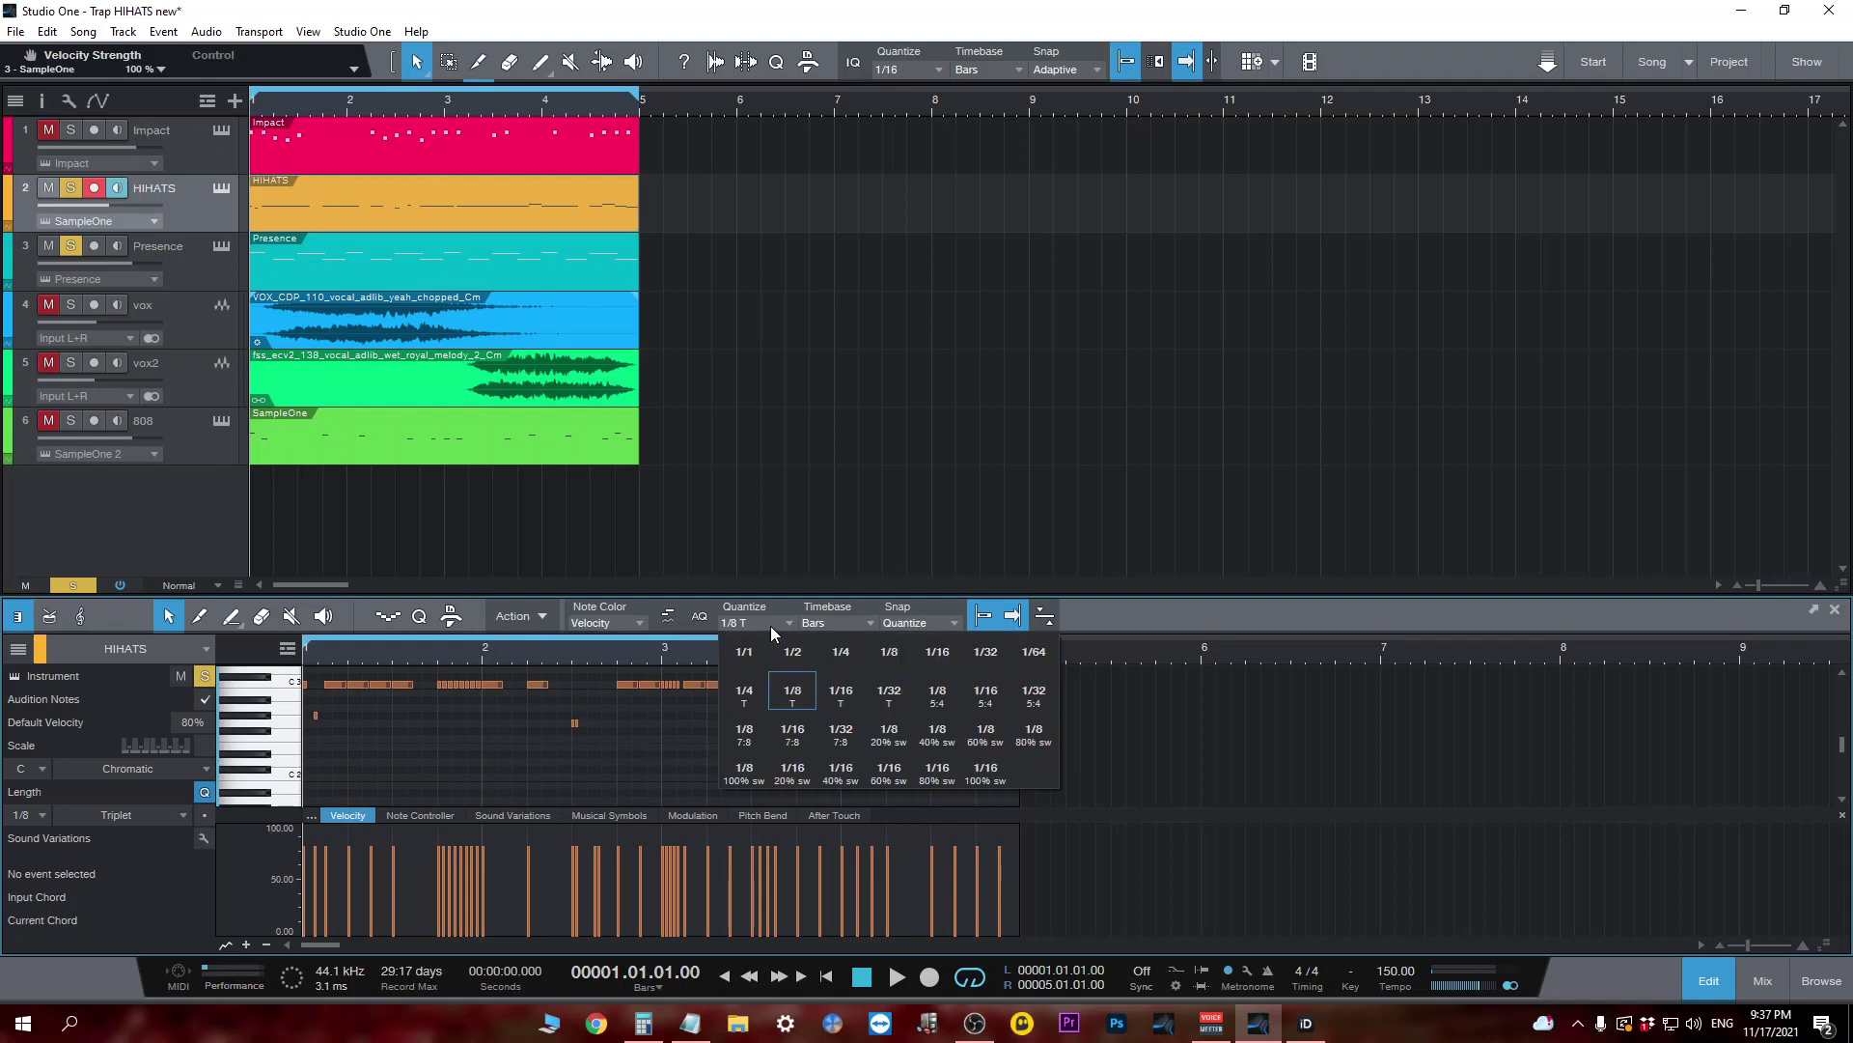
pyautogui.click(877, 658)
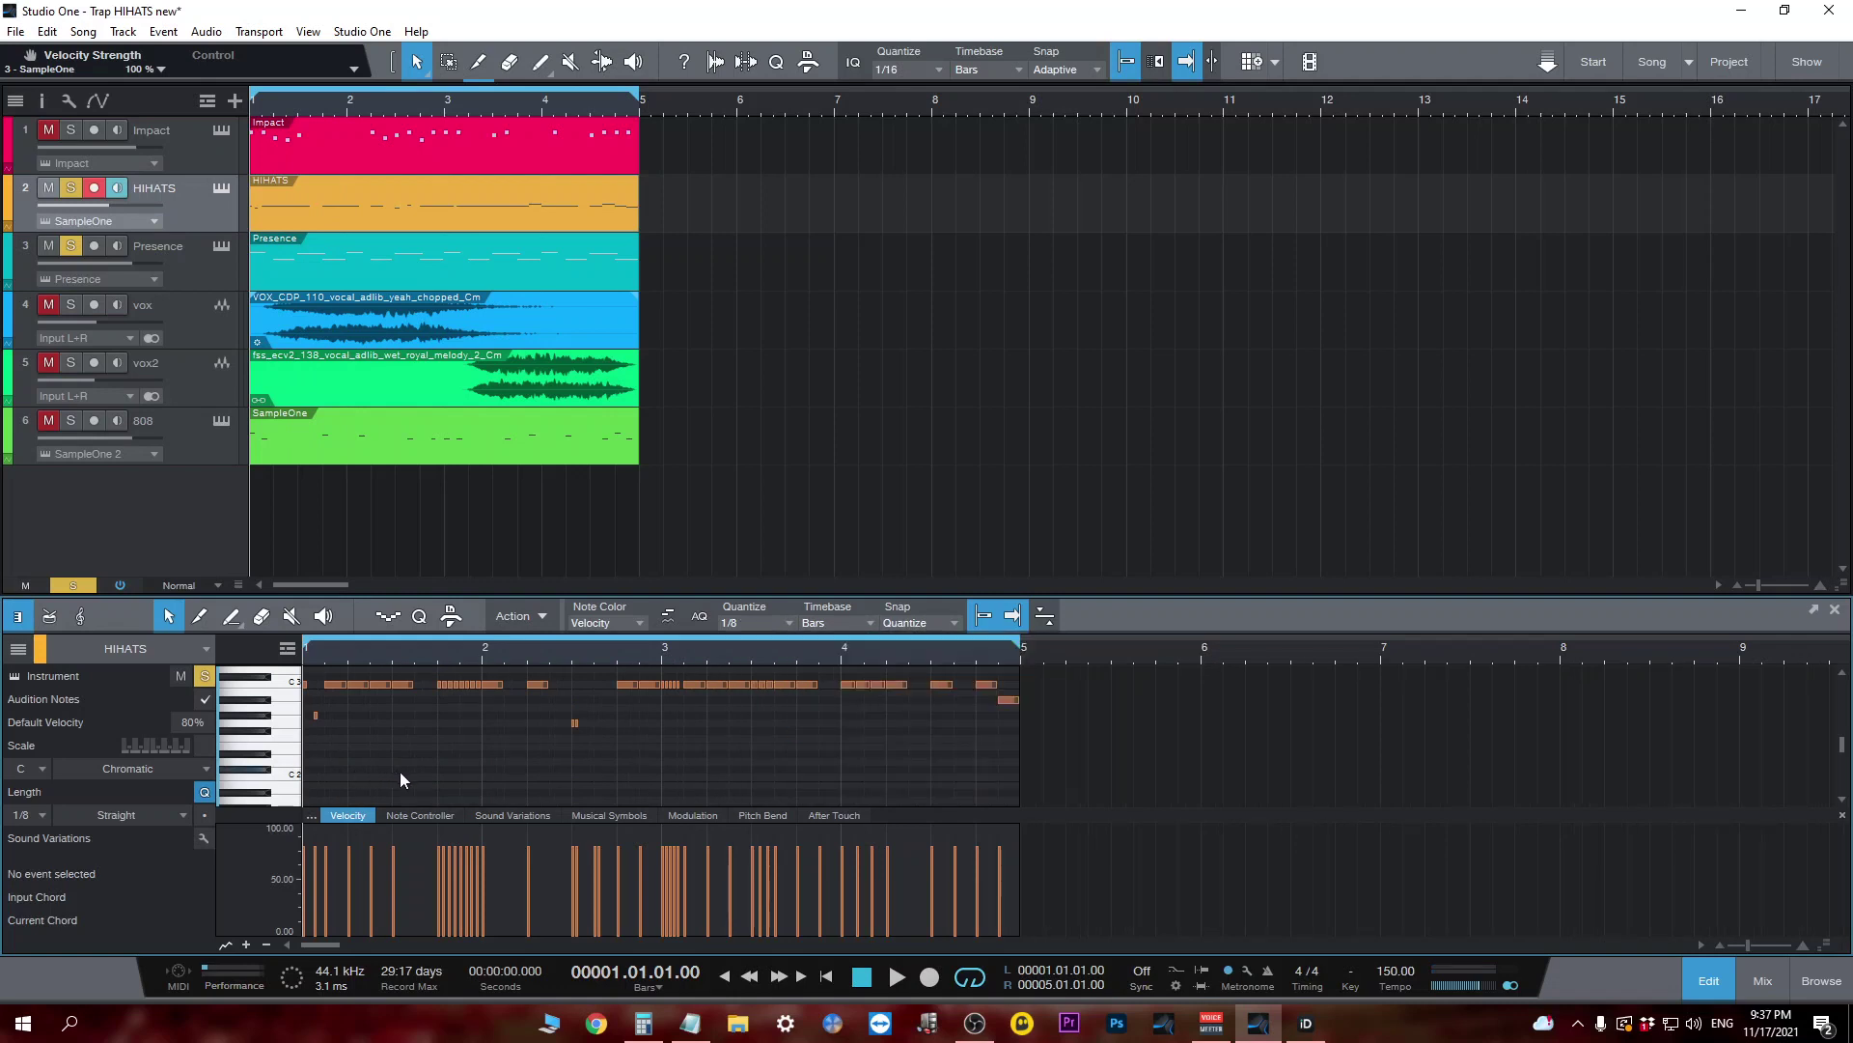
pyautogui.doubleClick(419, 770)
pyautogui.press('space')
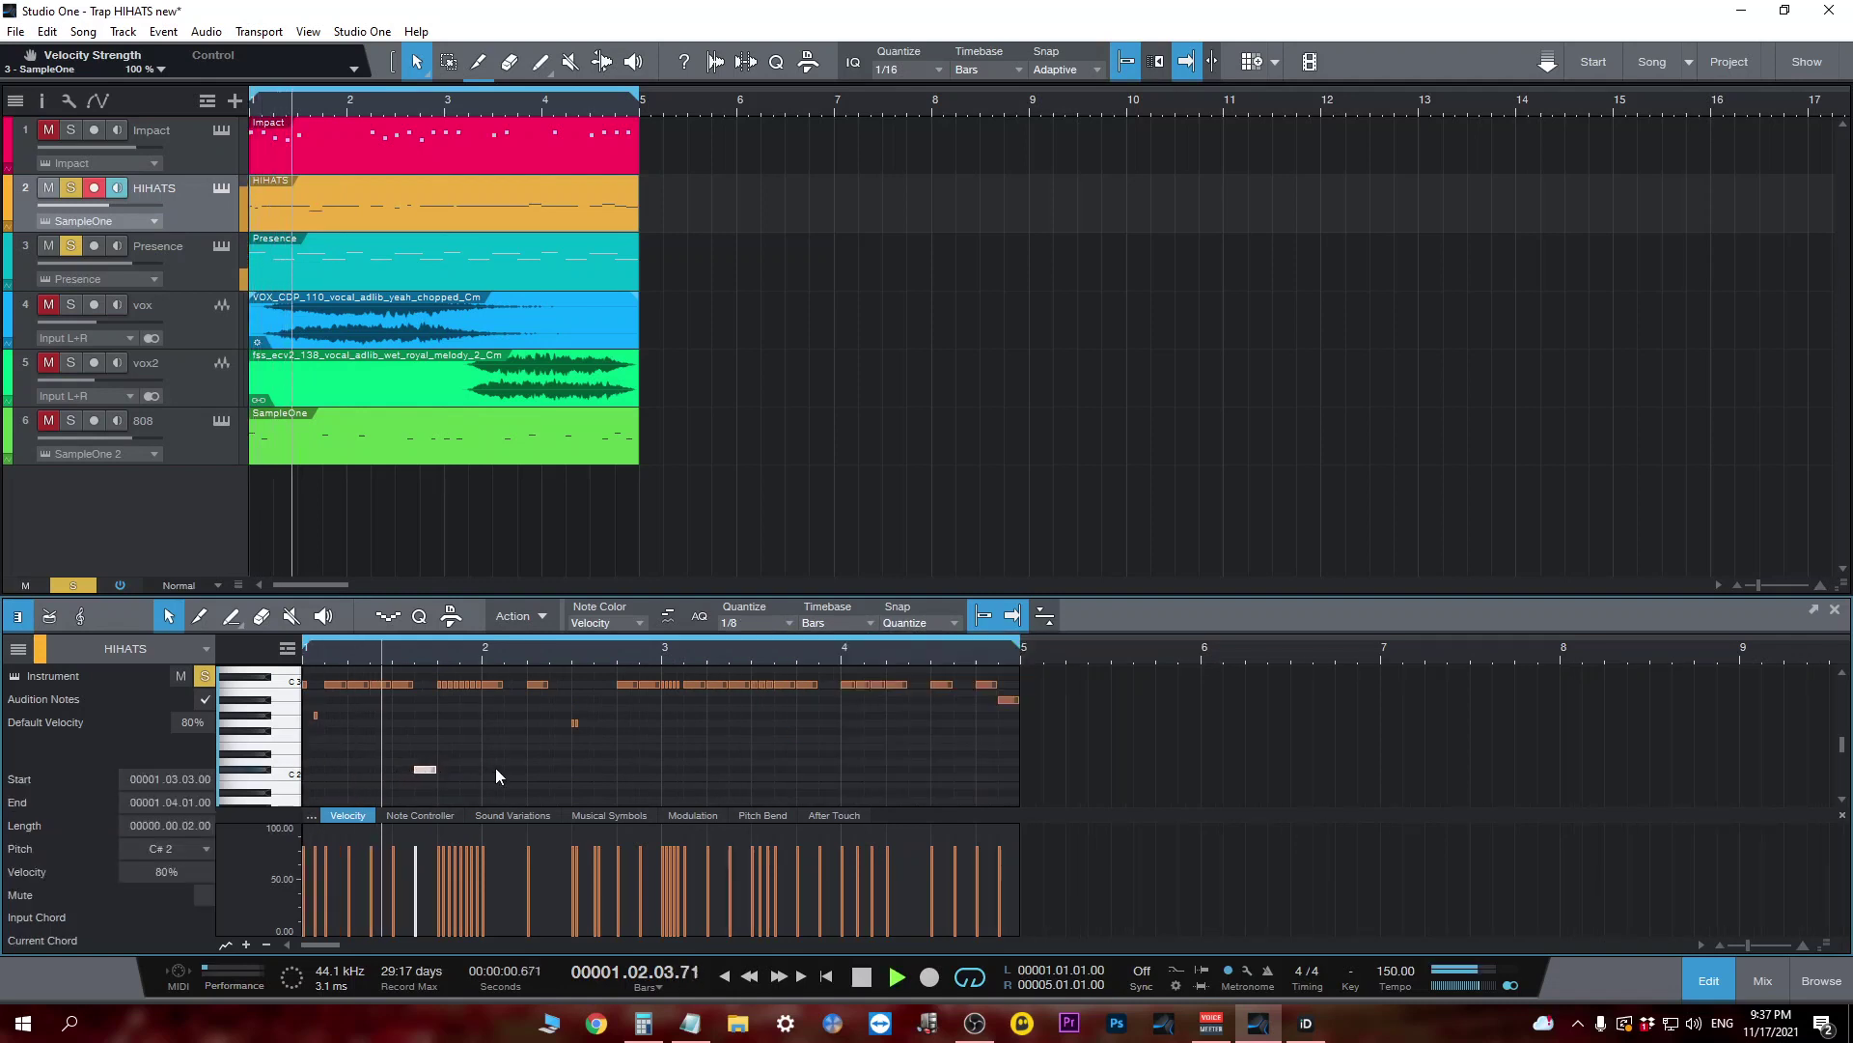
pyautogui.press('space')
# Add a 1/8 C# 2 note in bar 3, position it at 3.2.1 and audition the pattern.
pyautogui.click(691, 777)
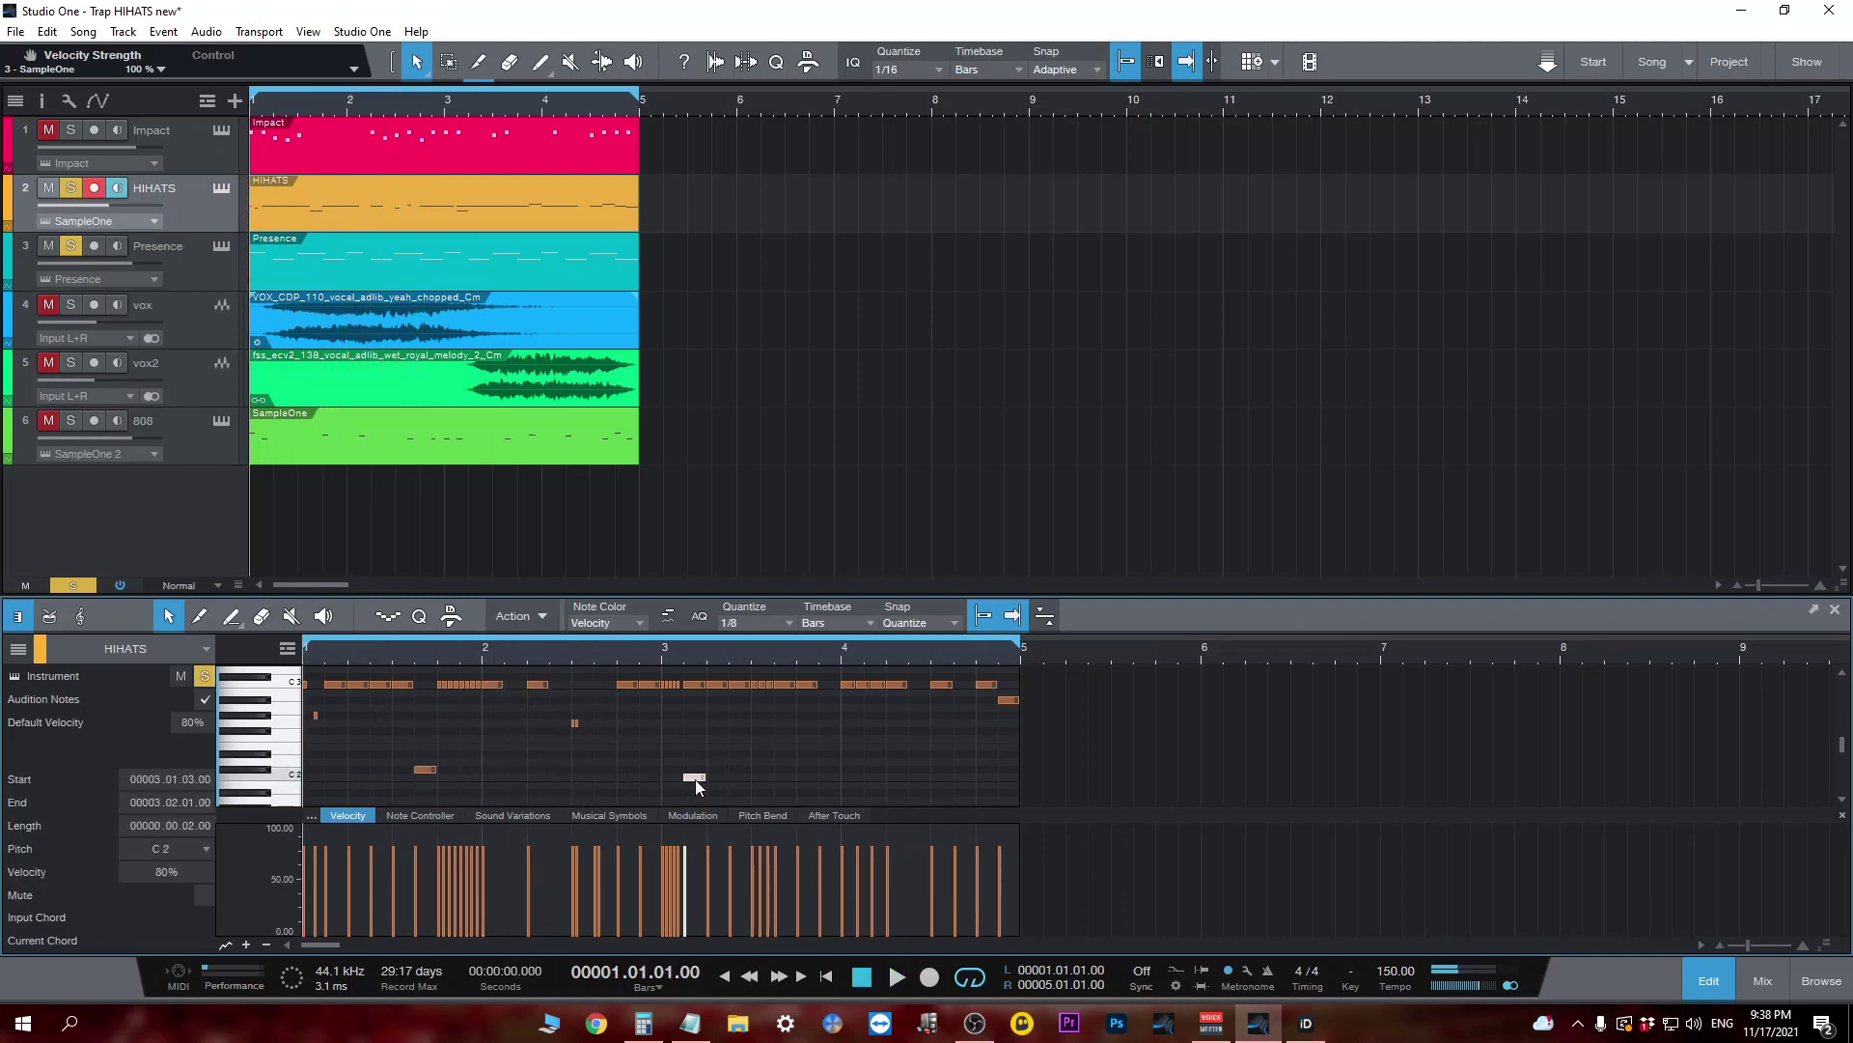
pyautogui.press('space')
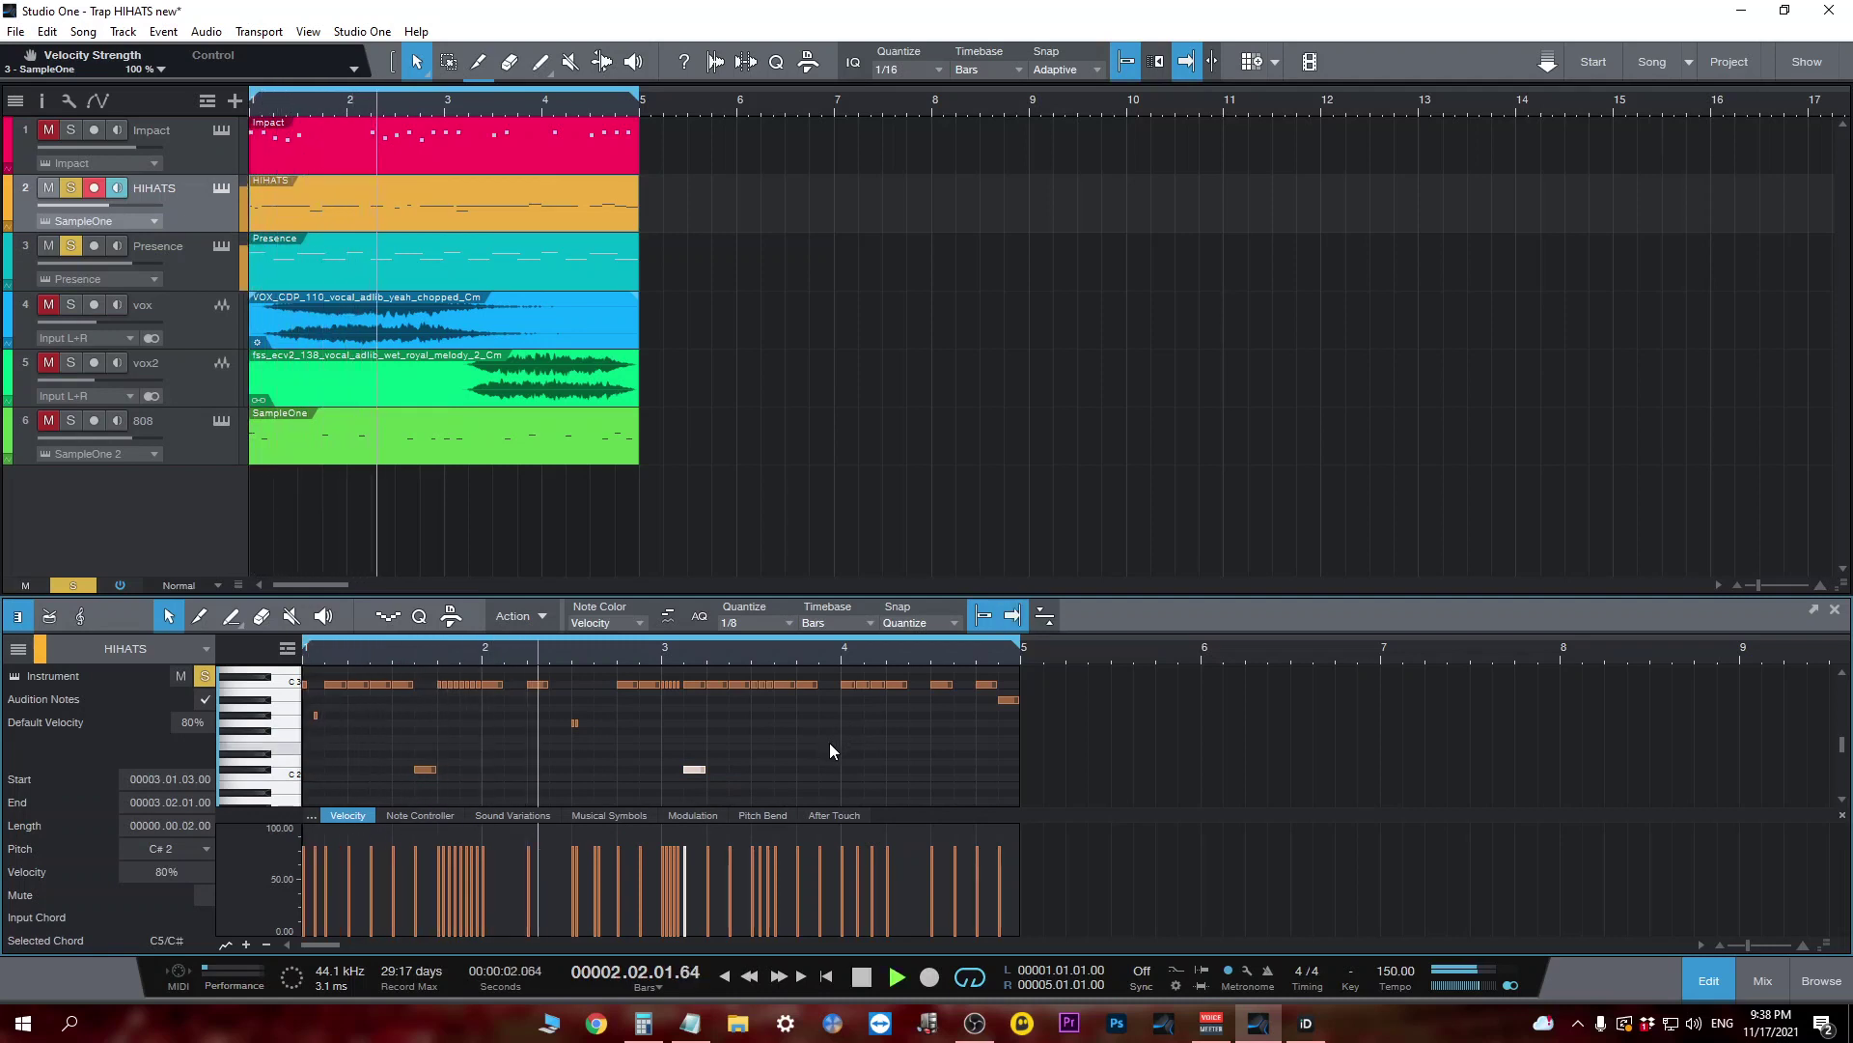
pyautogui.press('space')
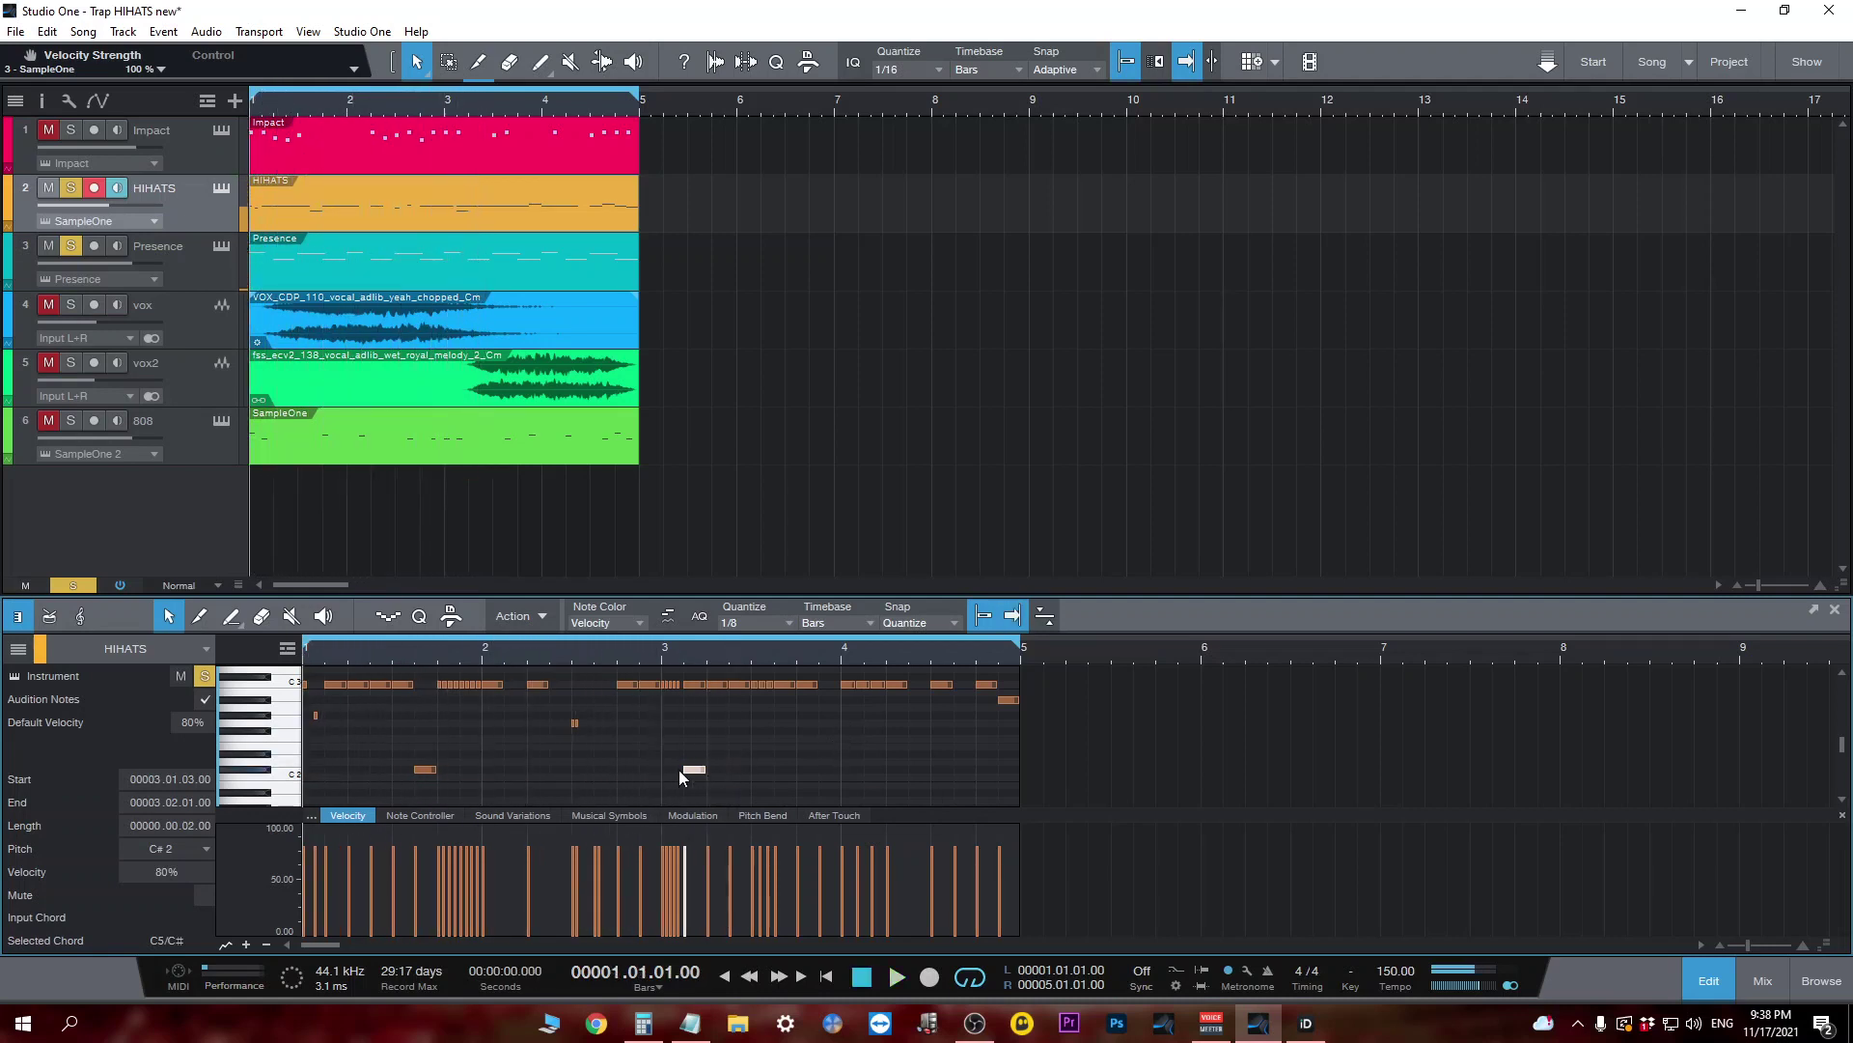
pyautogui.click(729, 769)
pyautogui.moveTo(725, 773); pyautogui.dragTo(714, 770)
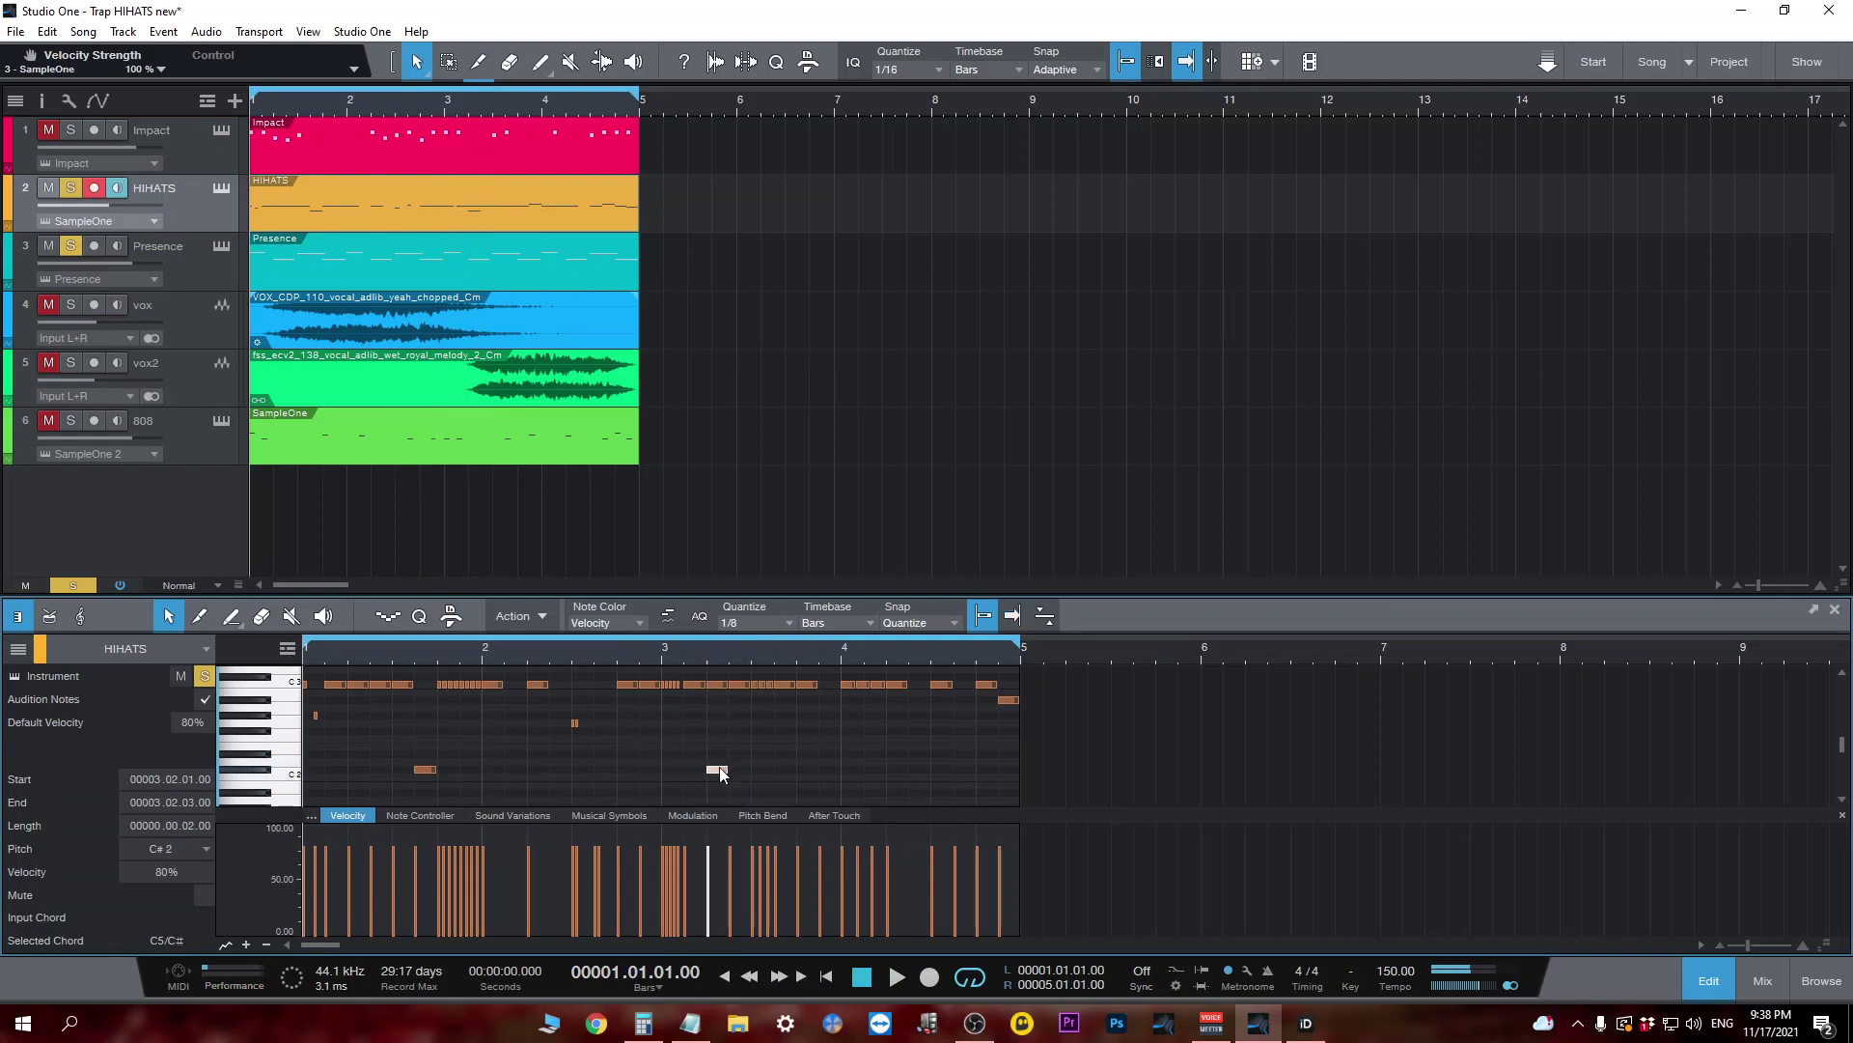
pyautogui.press('space')
# Unmute the Impact and 808 tracks, play them with the hi-hats, and bring in Presence and vox during playback.
pyautogui.click(46, 133)
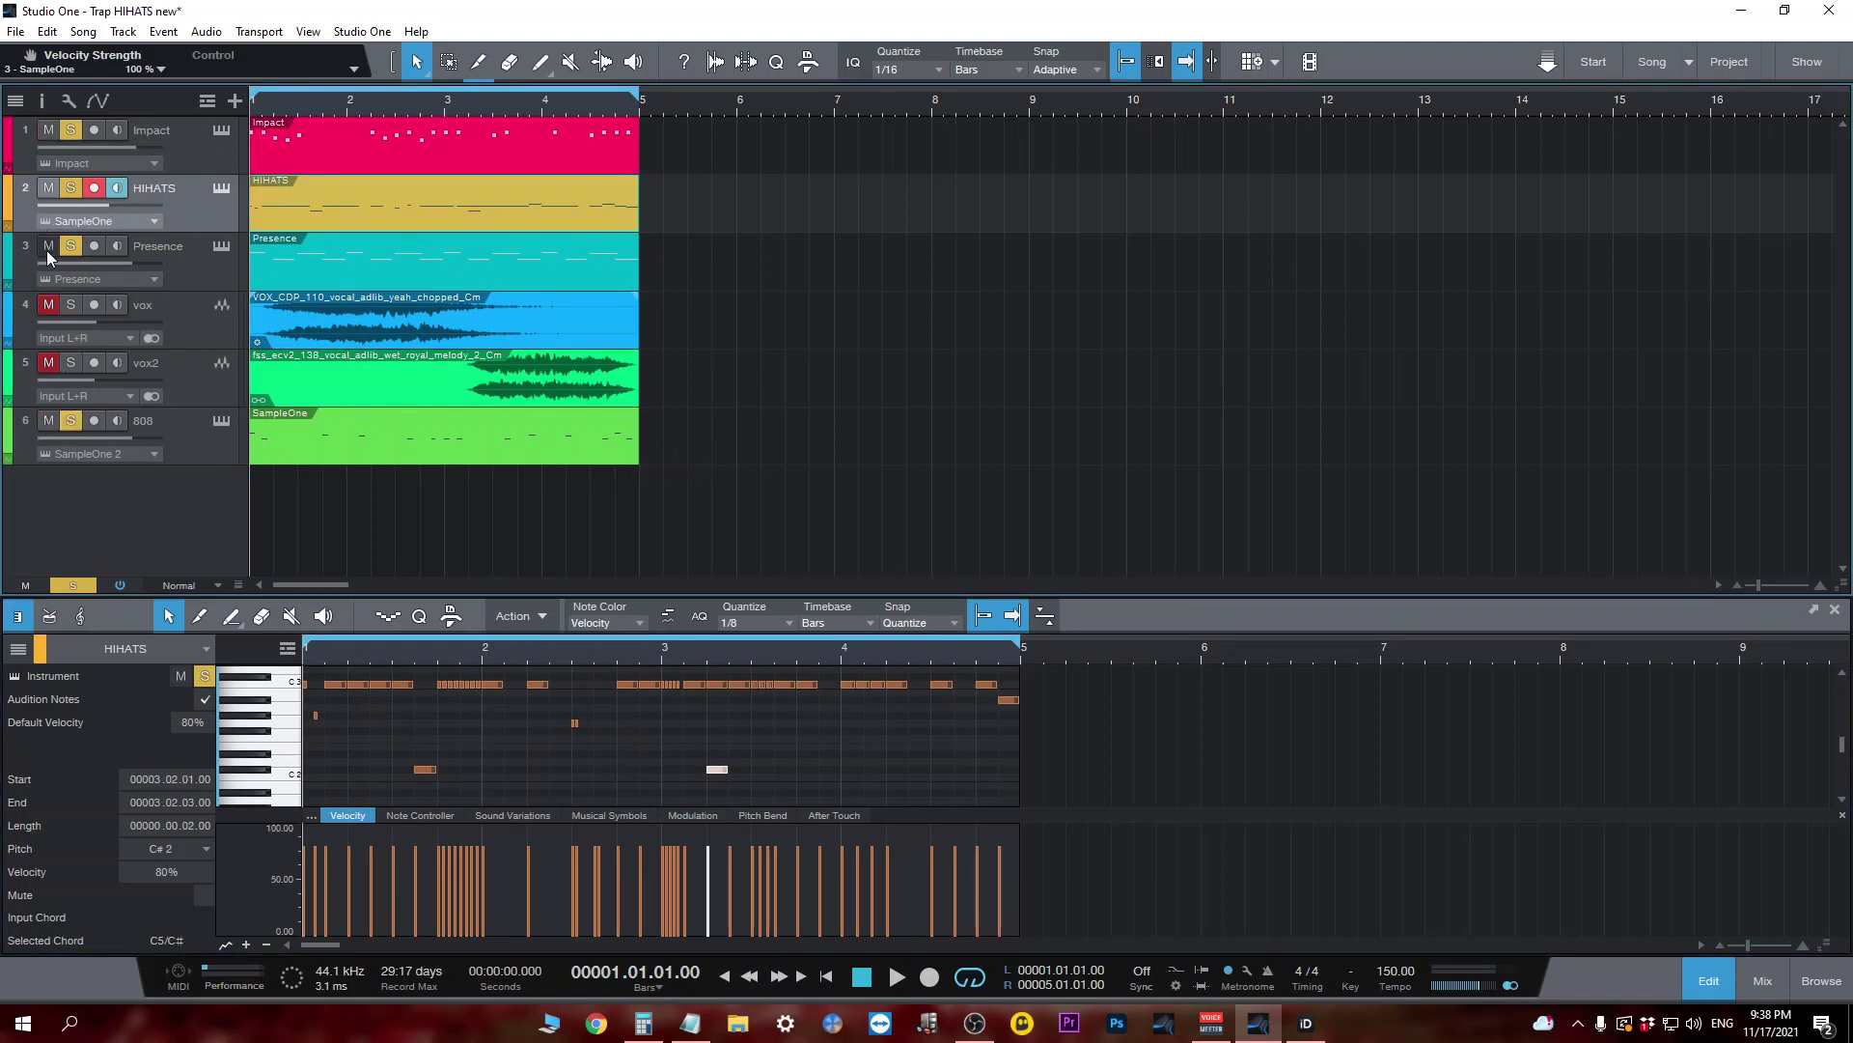
pyautogui.press('space')
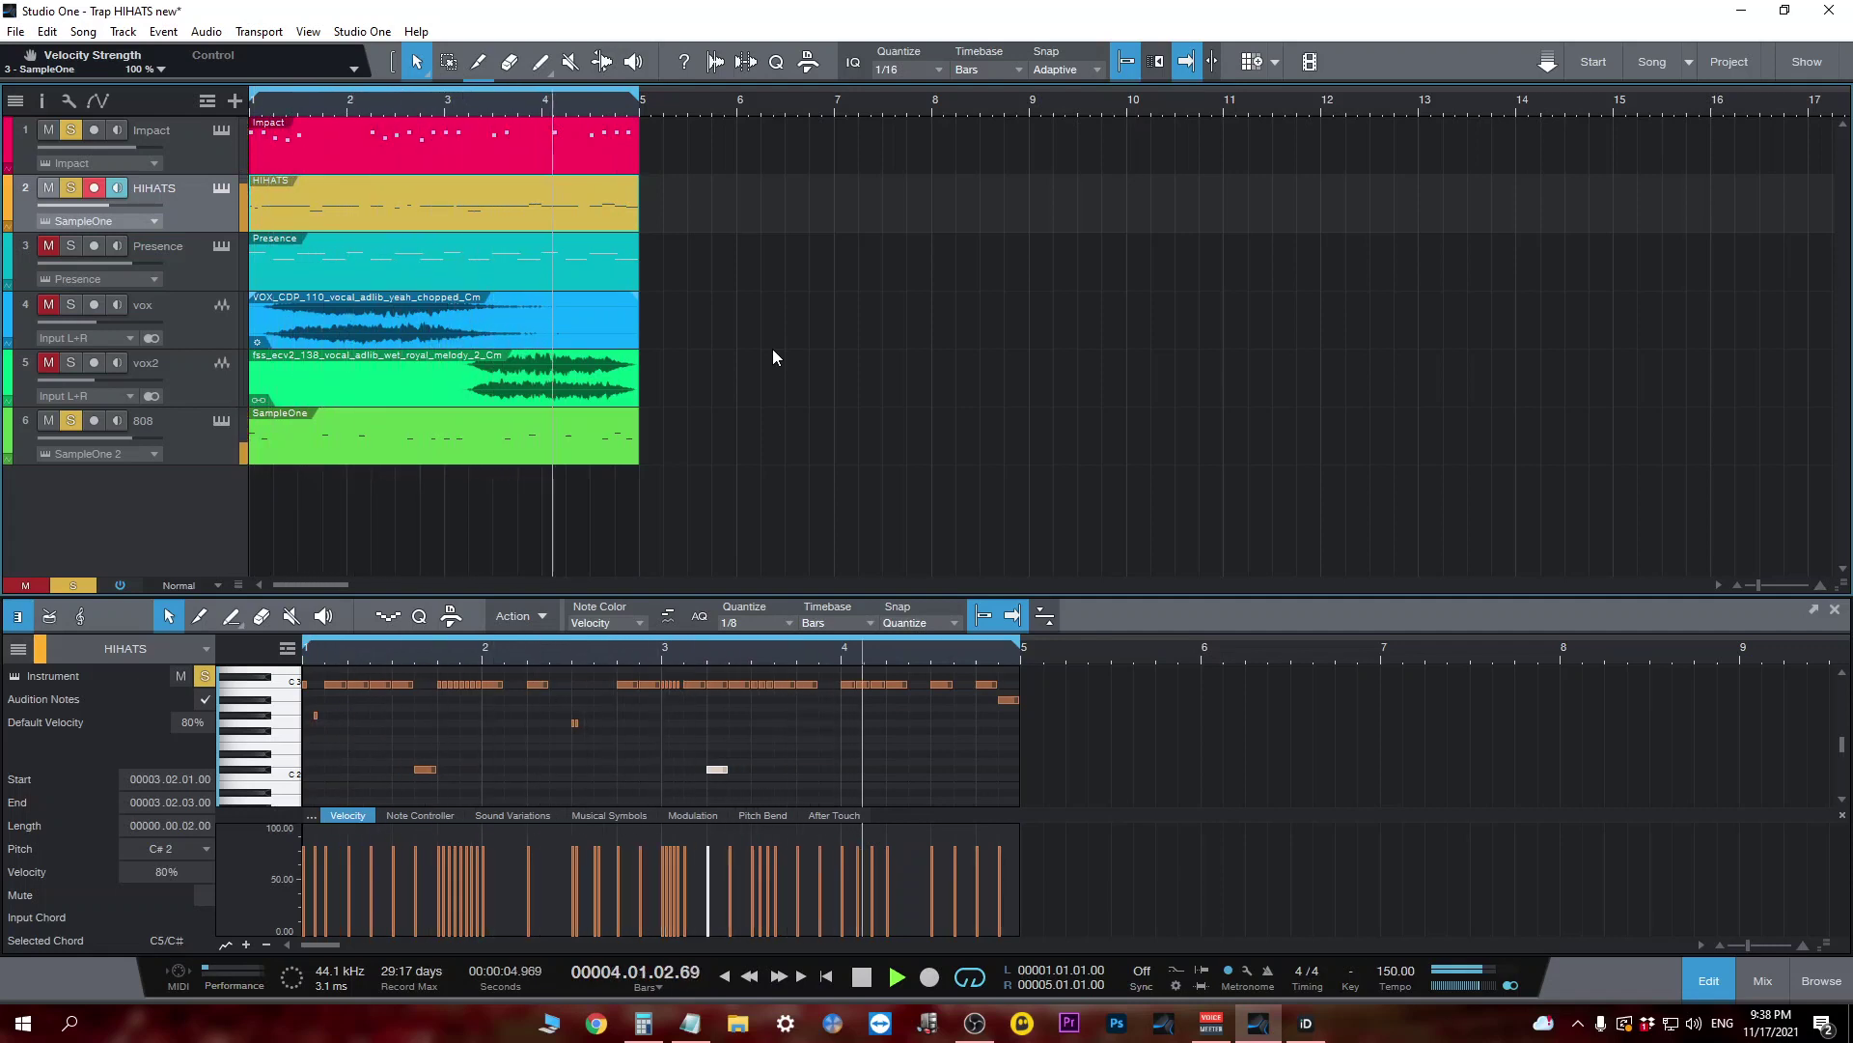
pyautogui.click(50, 245)
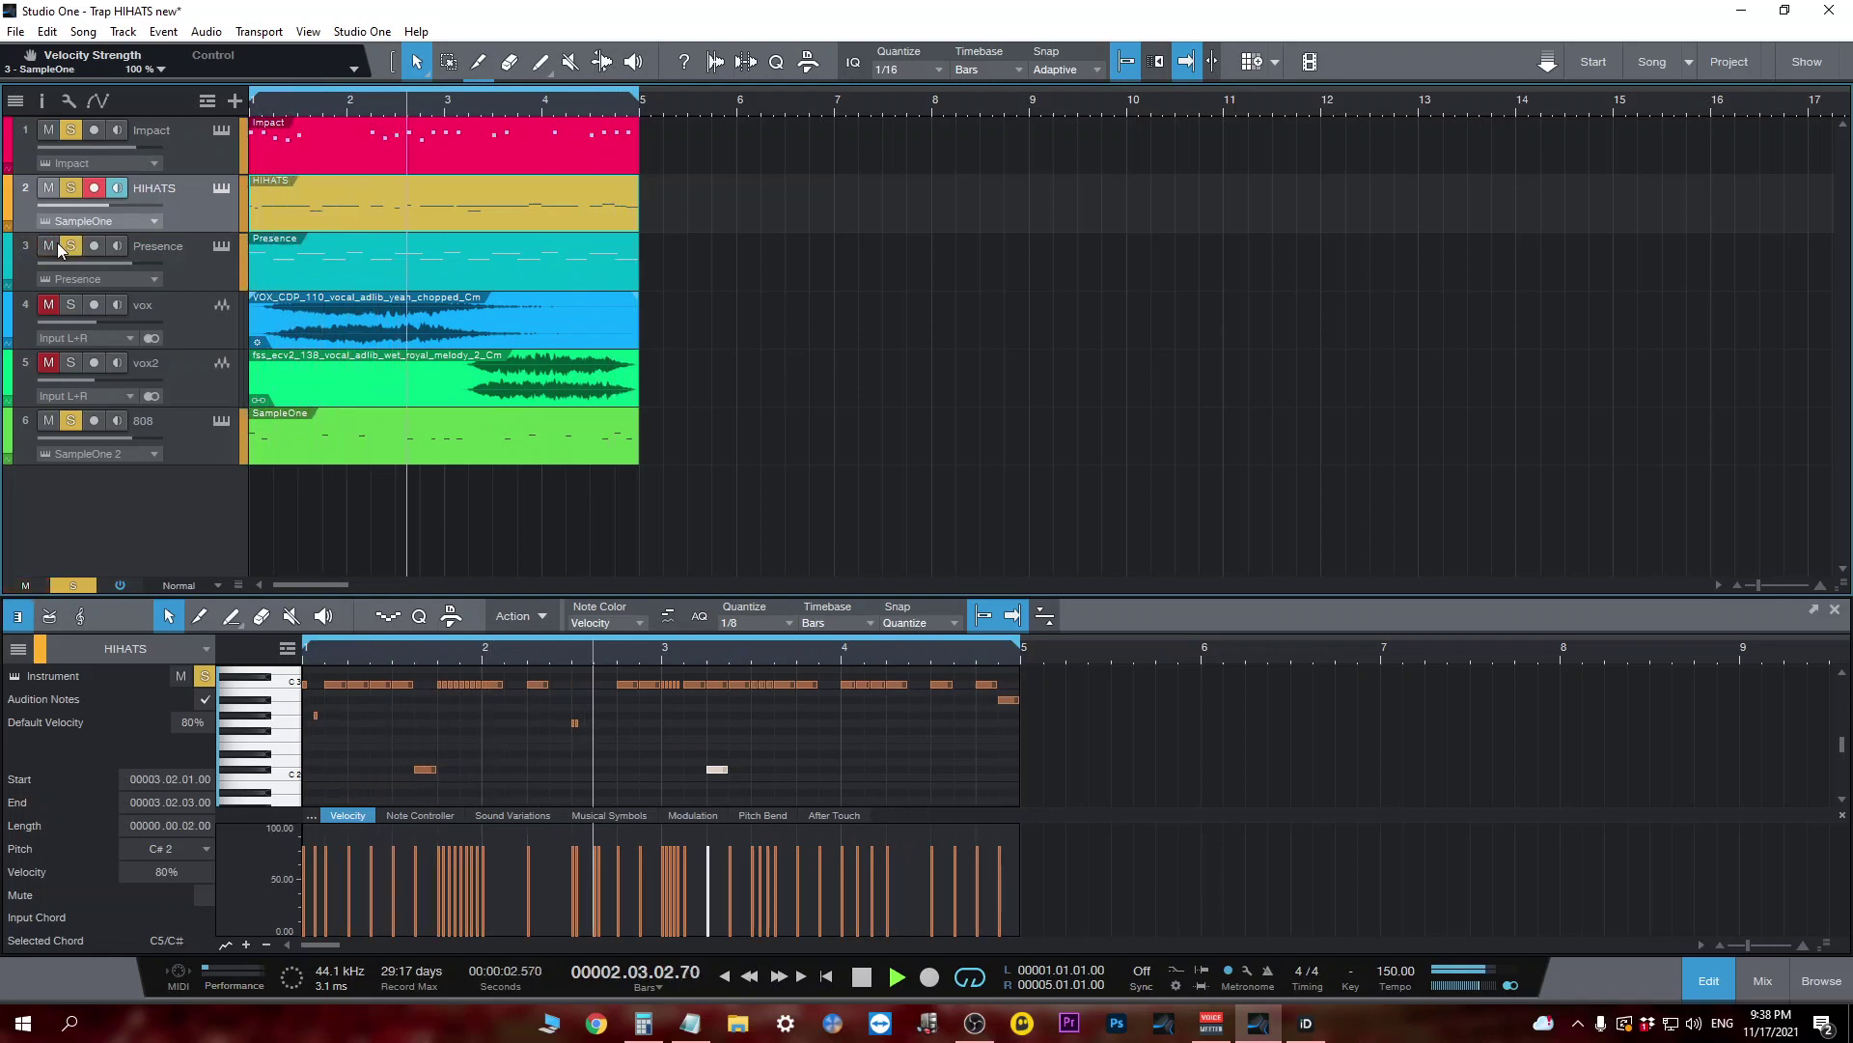
pyautogui.click(43, 303)
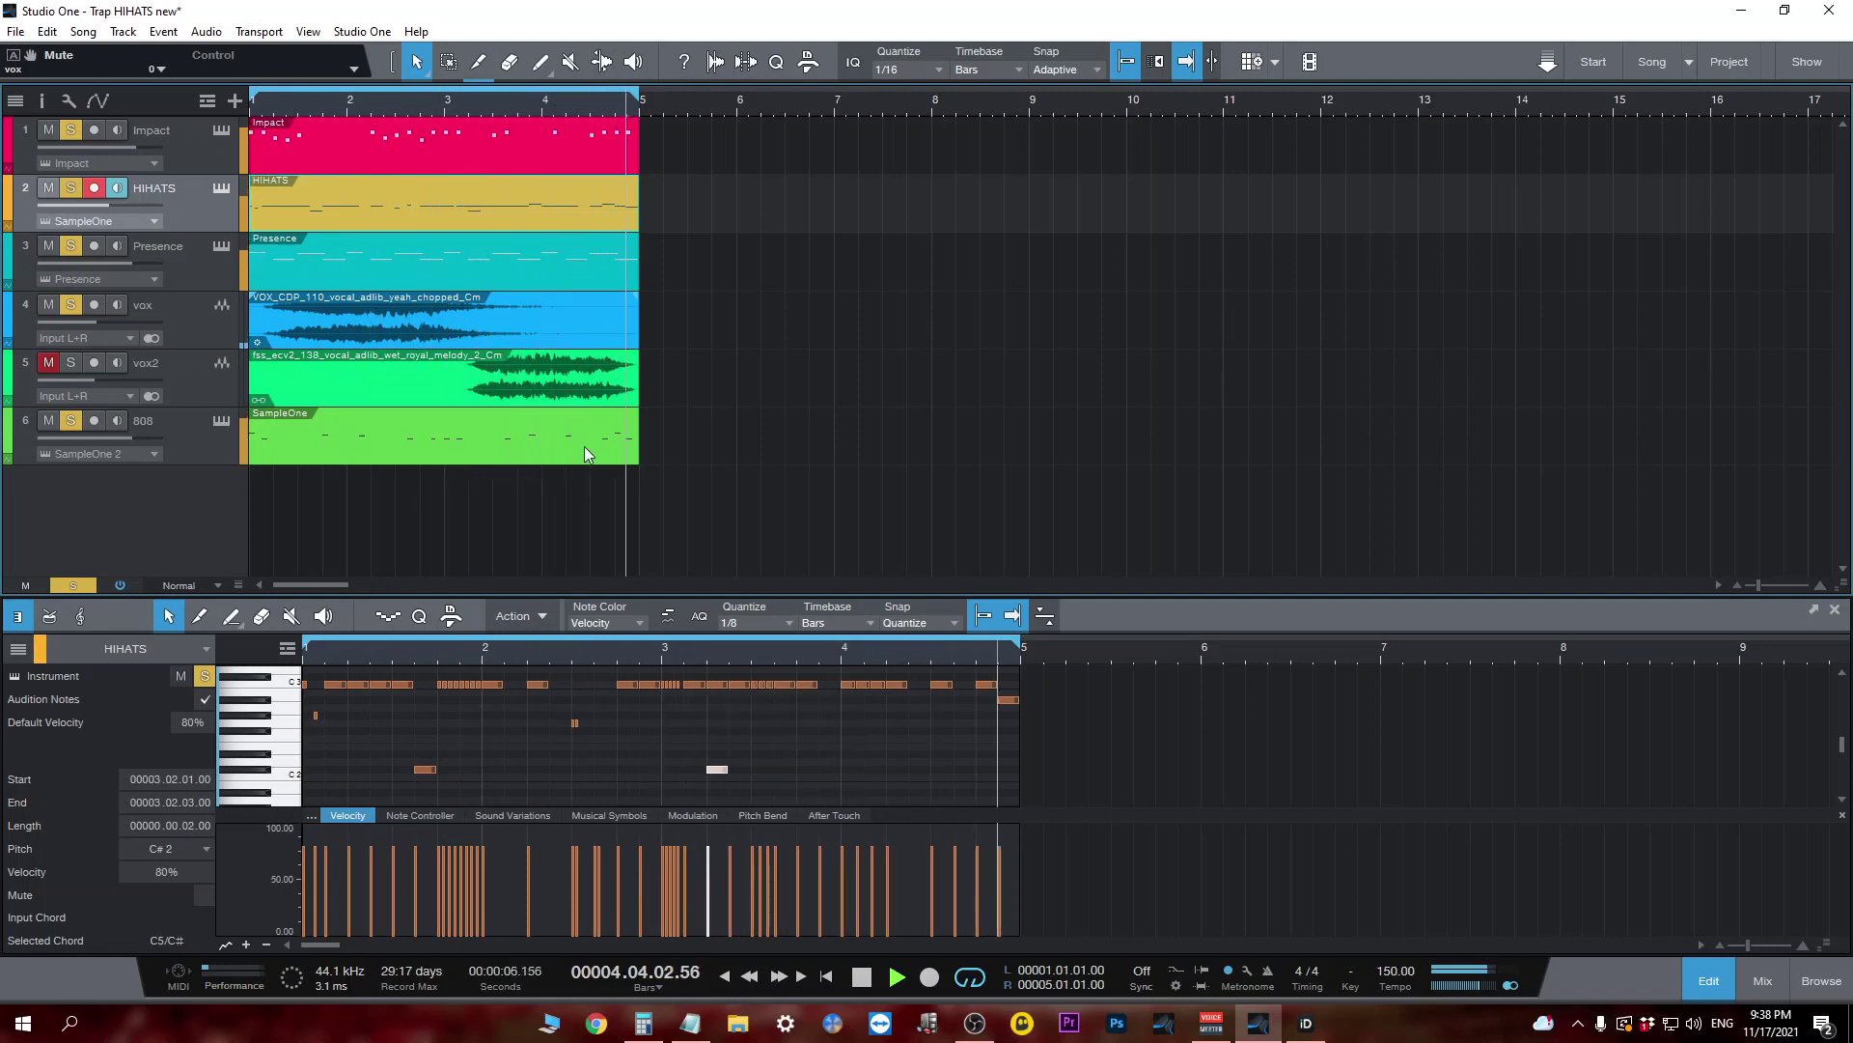
pyautogui.press('space')
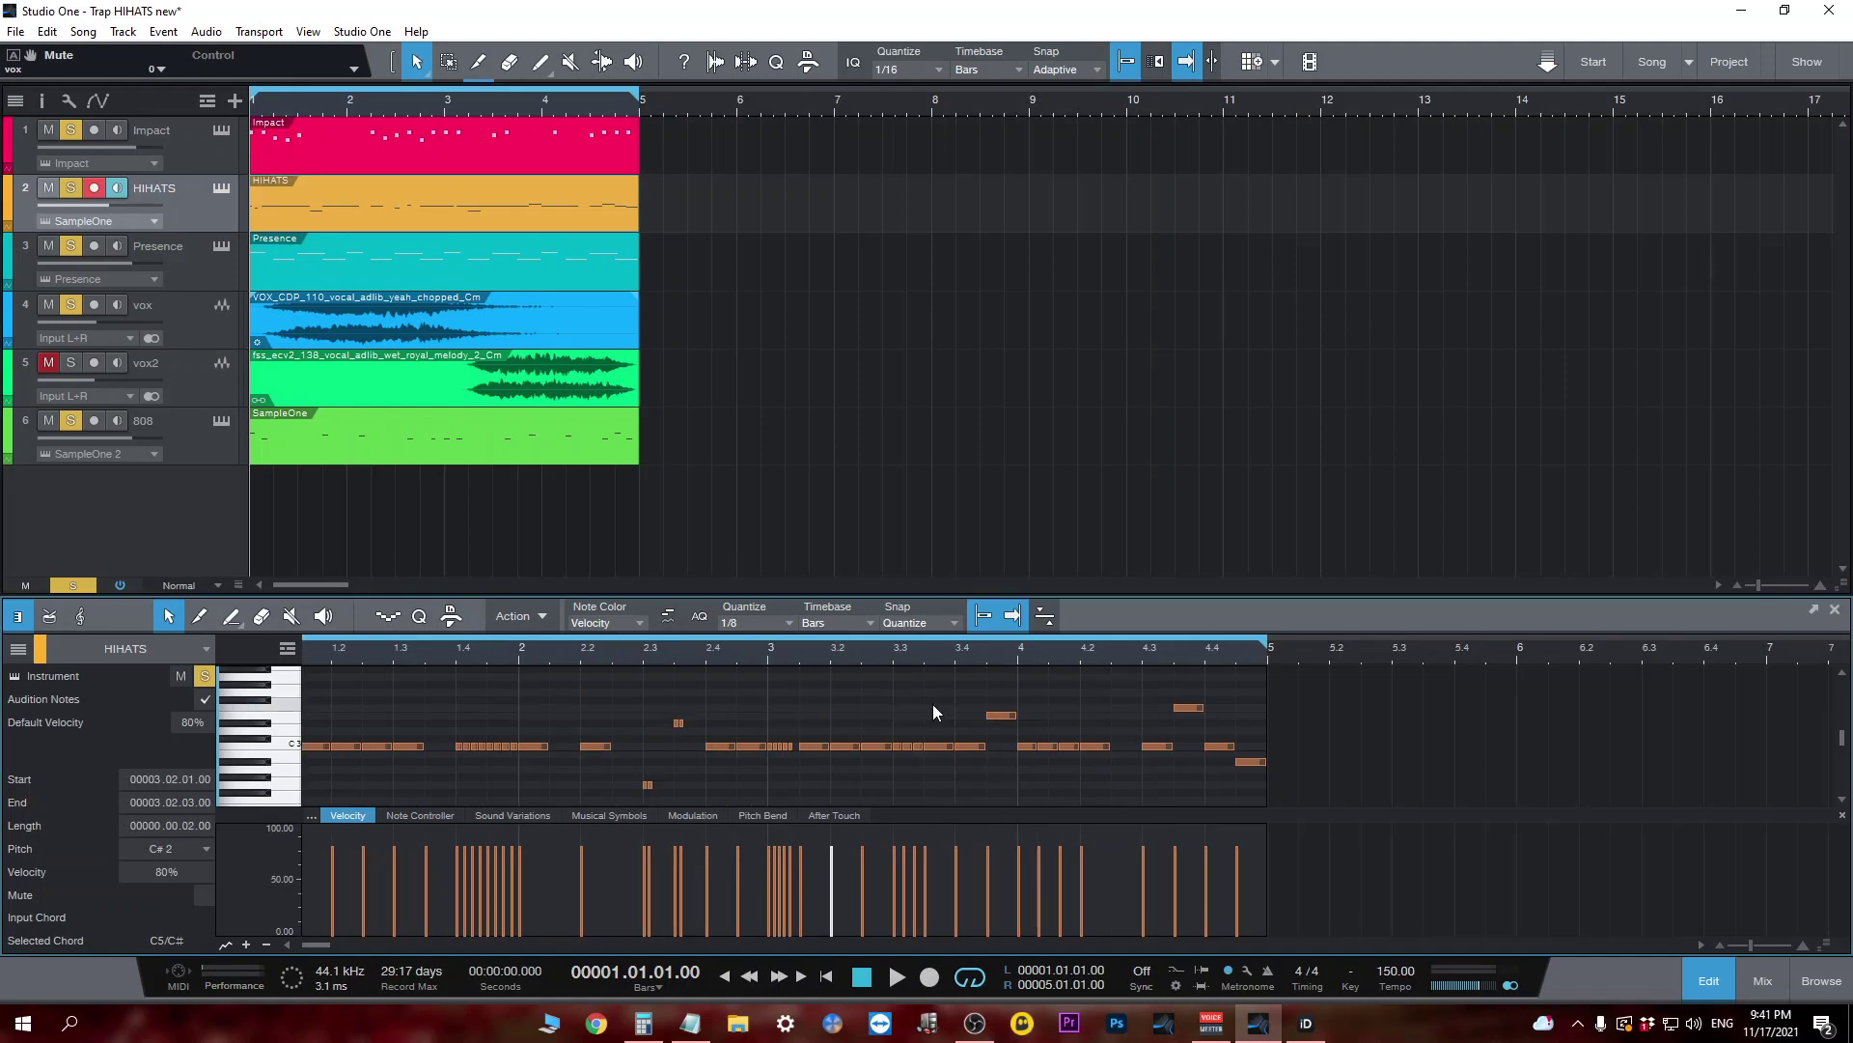